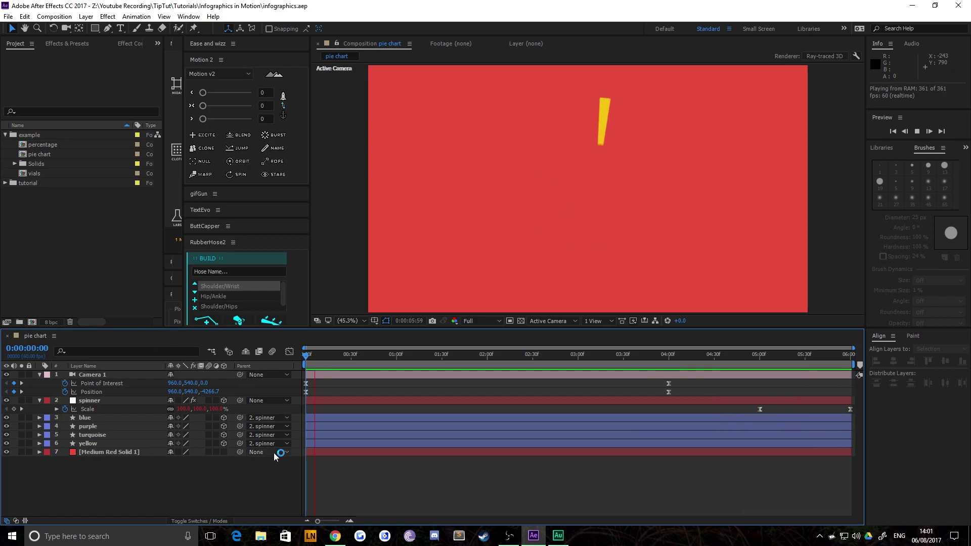
- Preview the example pie chart animation at several points along its timeline, lowering the preview resolution to Quarter
key(space)
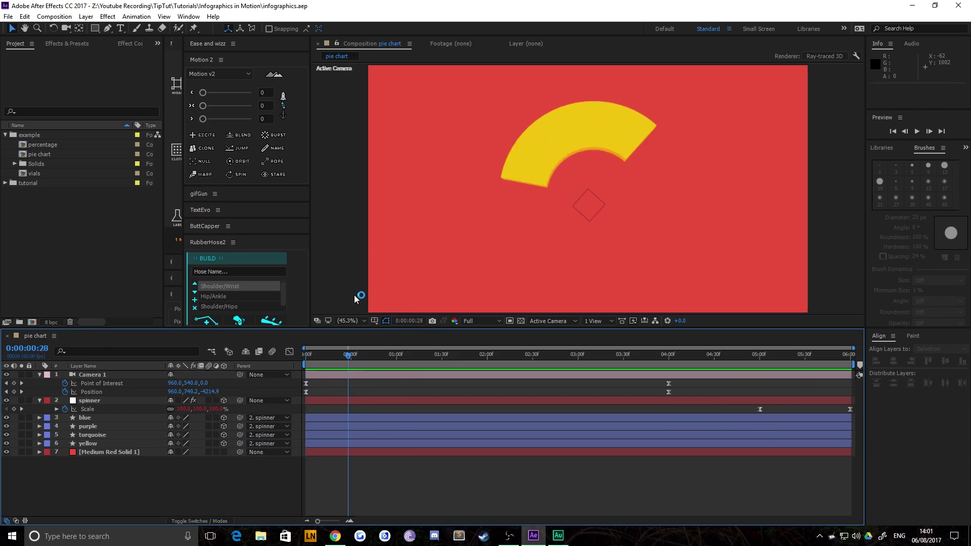
drag(352, 357, 597, 368)
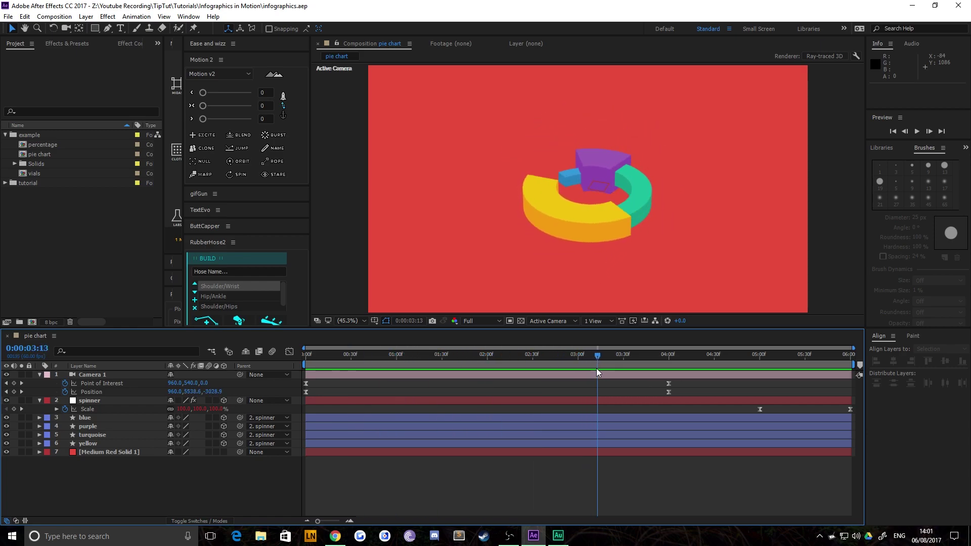
click(102, 399)
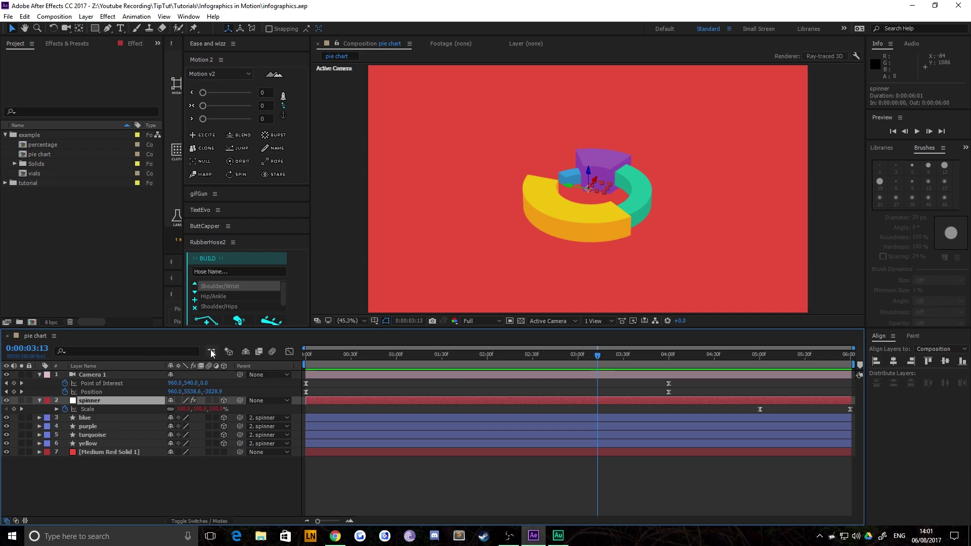
click(109, 375)
drag(339, 355, 465, 355)
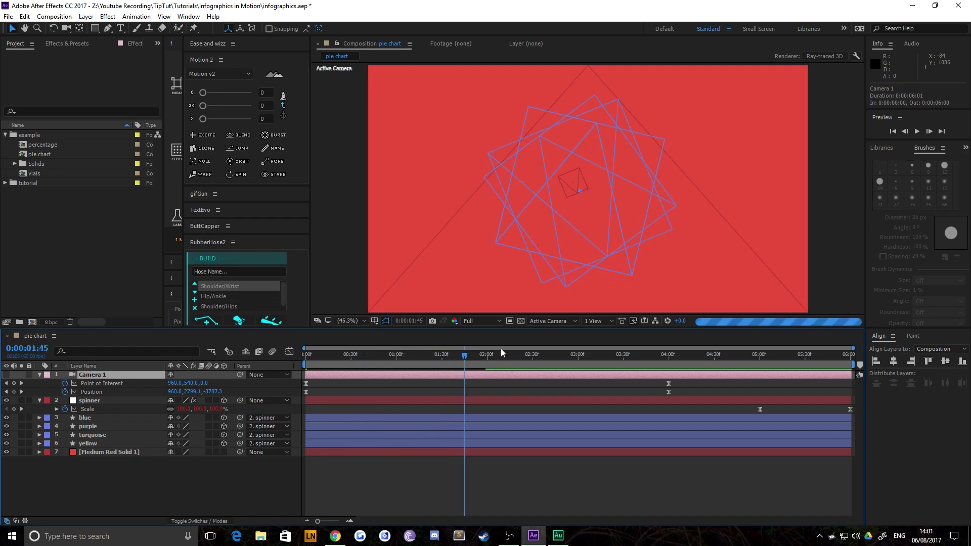
click(482, 322)
click(485, 381)
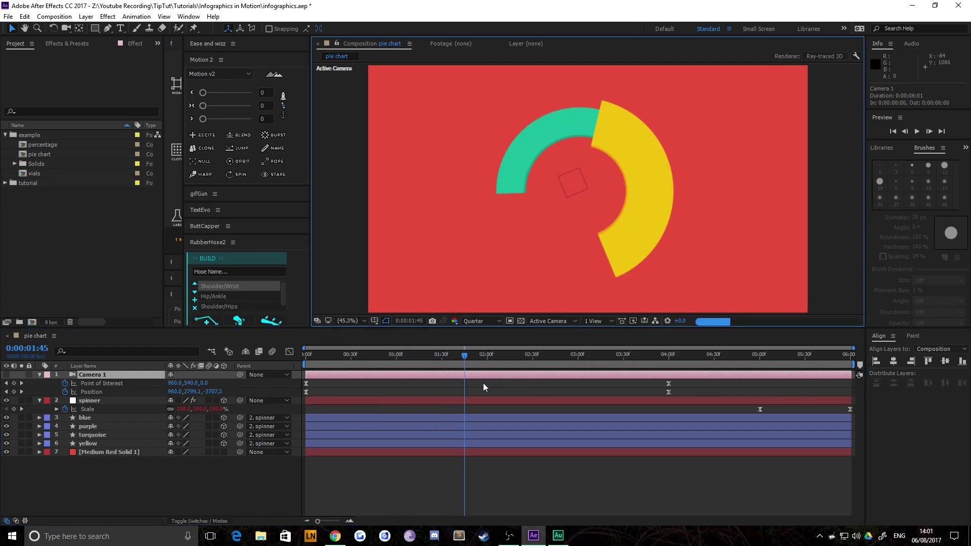
drag(389, 355, 848, 355)
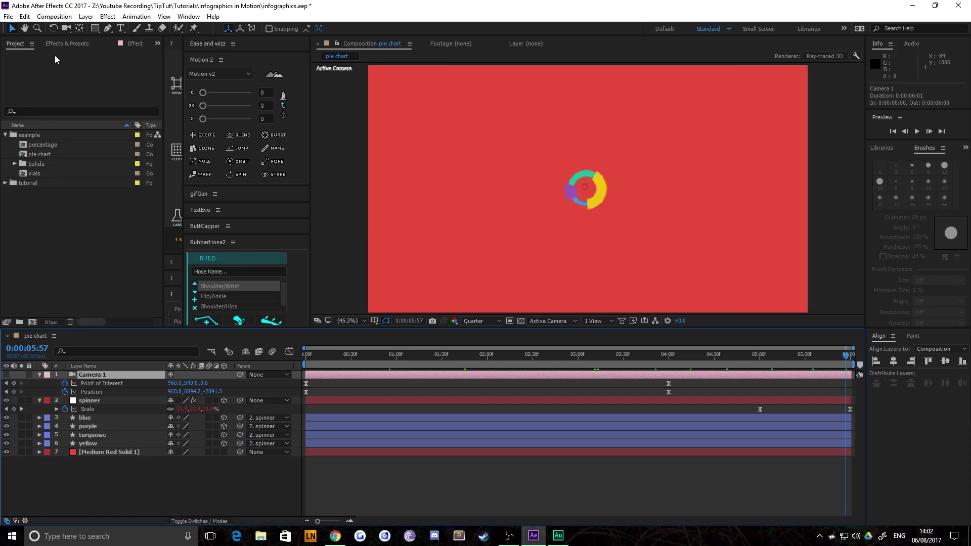
- Collapse the example folder and create a new composition named pie-chart with a frame rate of 30 frames per second
click(70, 221)
click(5, 135)
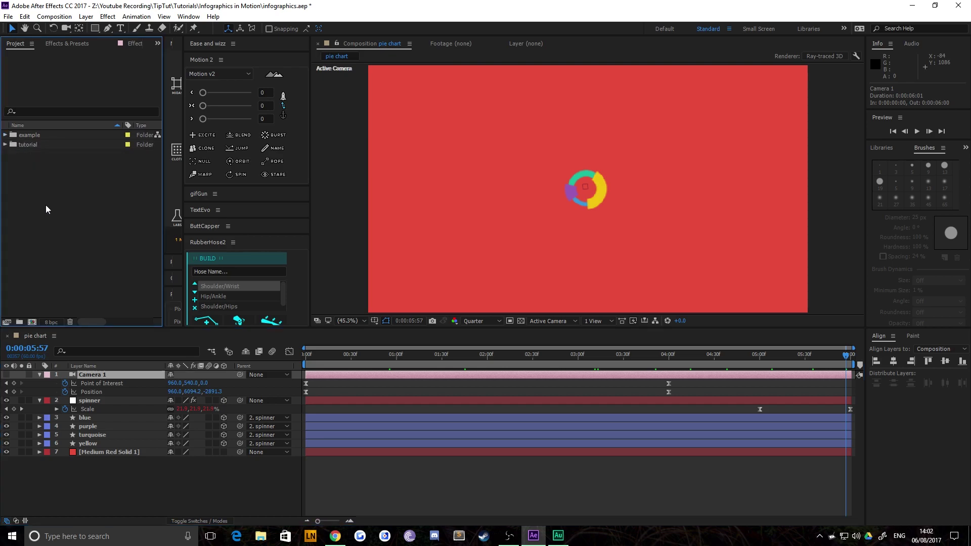
click(53, 28)
key(v)
click(55, 17)
click(71, 38)
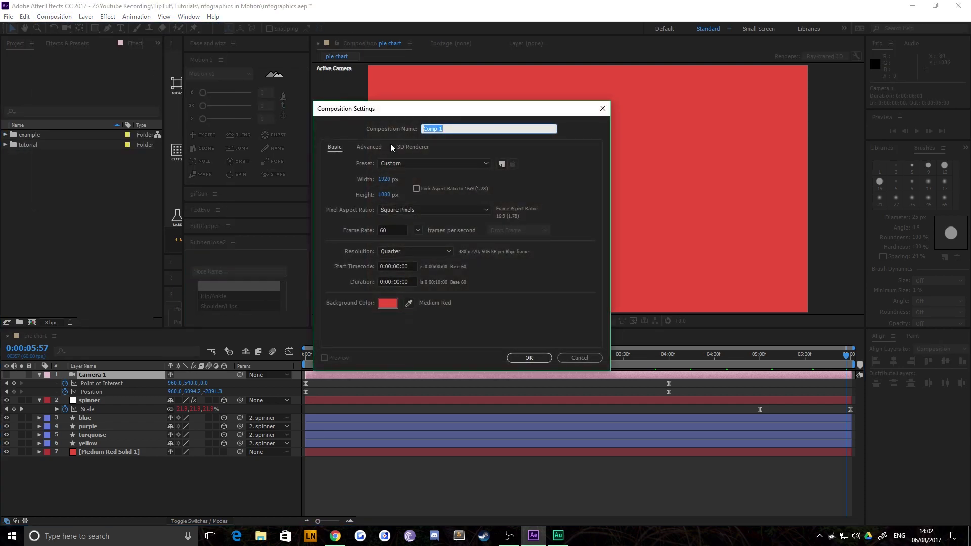
text(pie-chart)
click(386, 230)
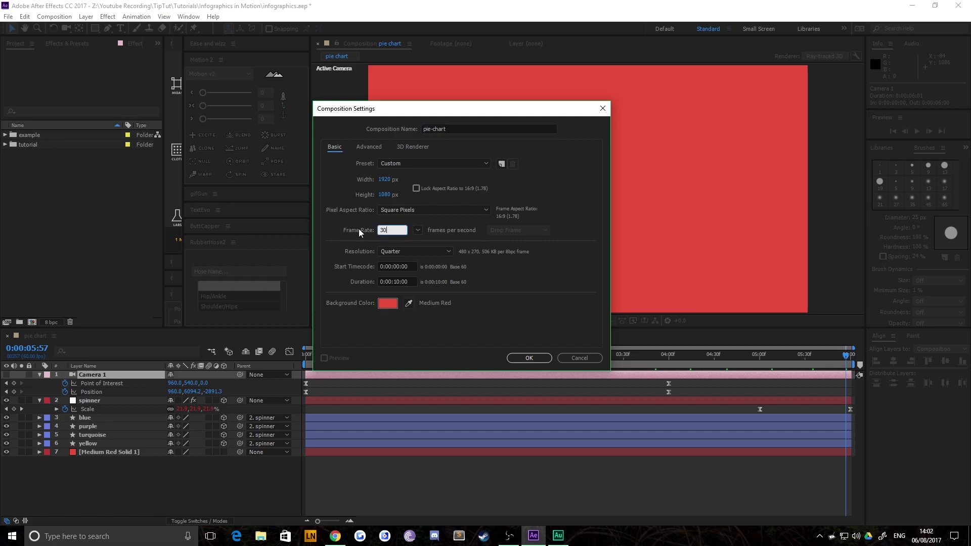
click(524, 360)
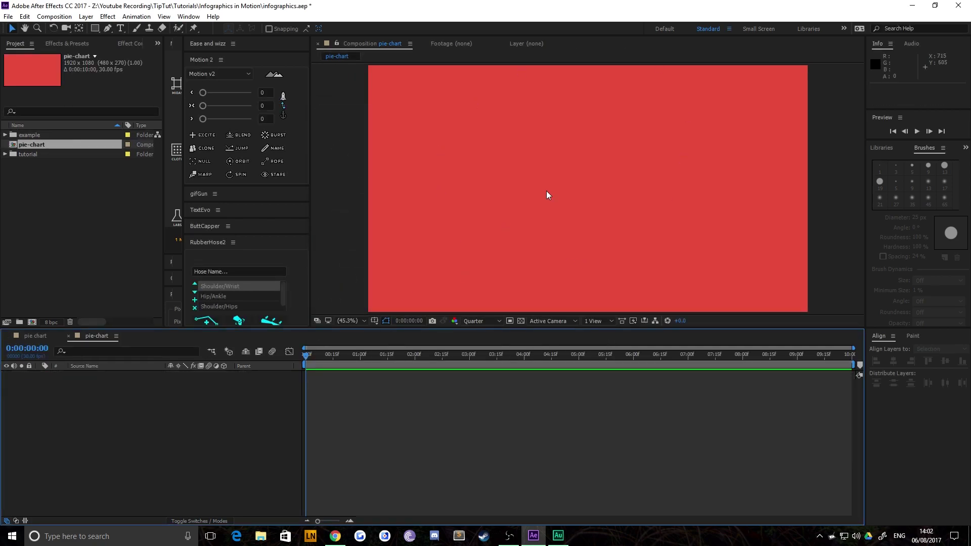
- Add a solid layer named bg to the composition and lock it
click(86, 17)
mouse_move(111, 30)
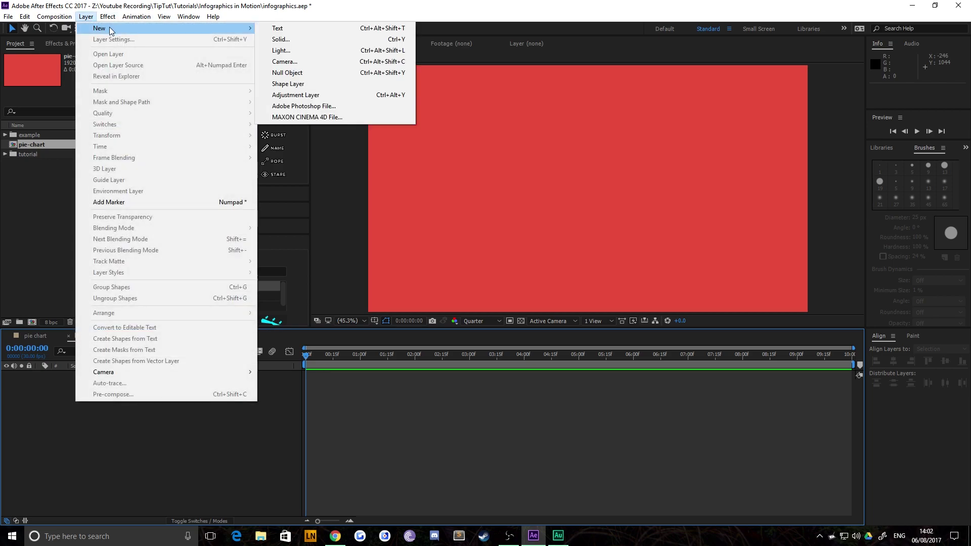
click(315, 39)
text(bg)
key(Return)
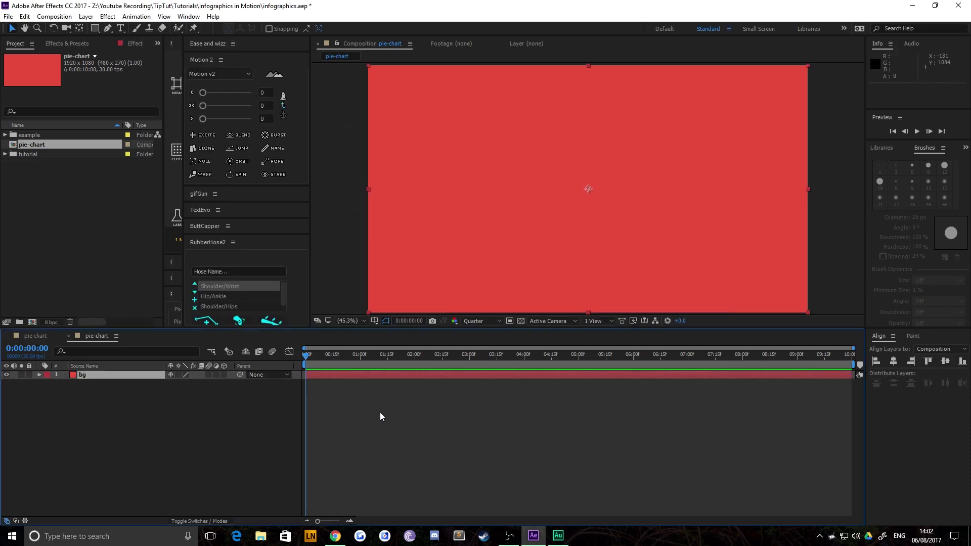
click(29, 375)
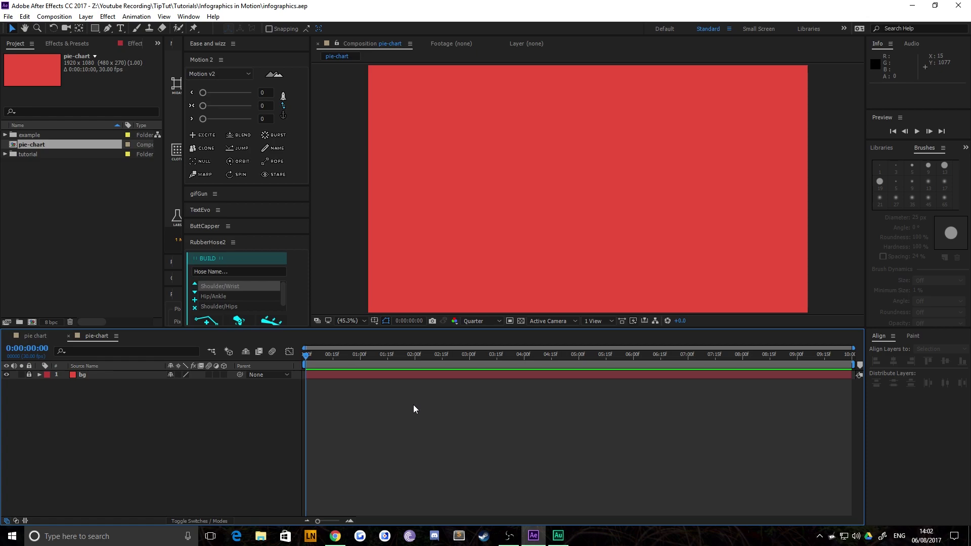
- Review the example pie chart between about 3 and 4 seconds, and return to the new pie-chart composition
click(36, 336)
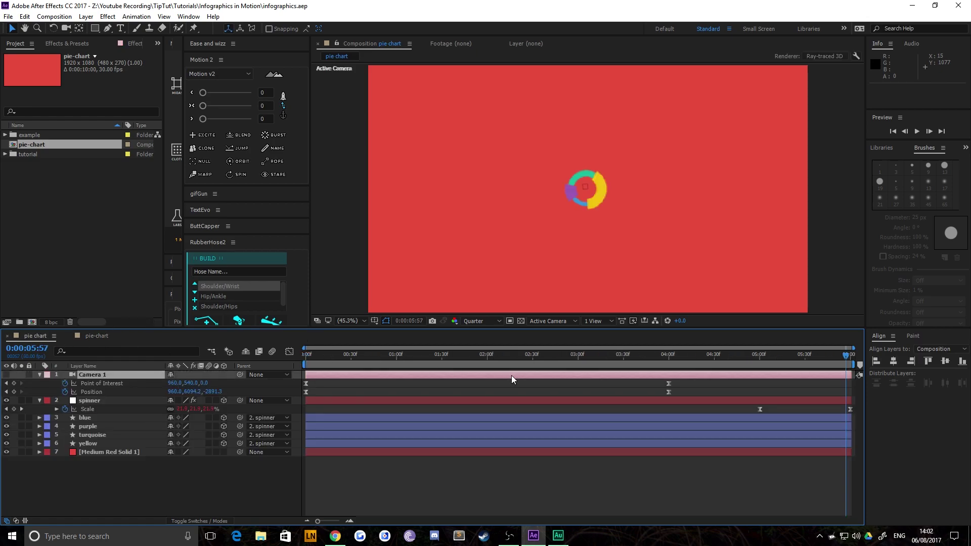
drag(704, 357, 591, 364)
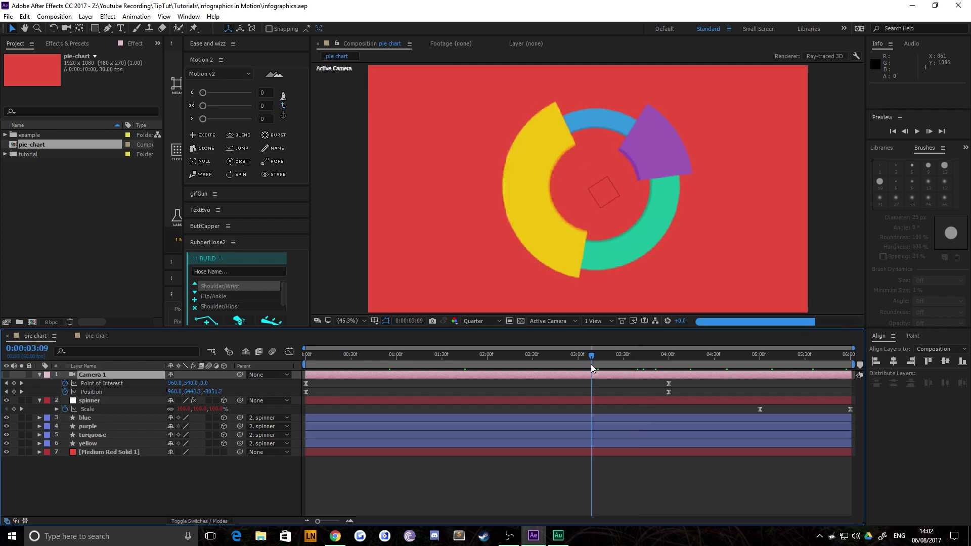
click(663, 355)
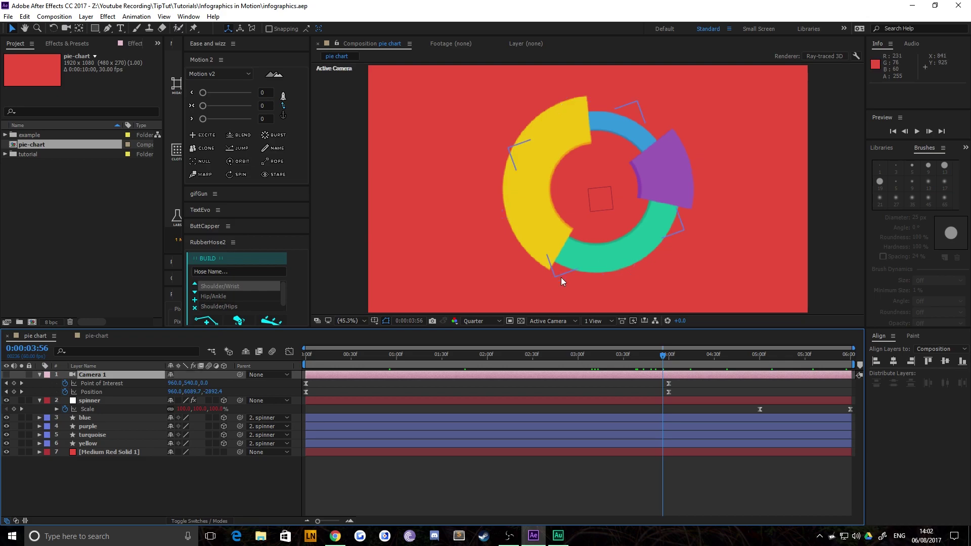
click(97, 336)
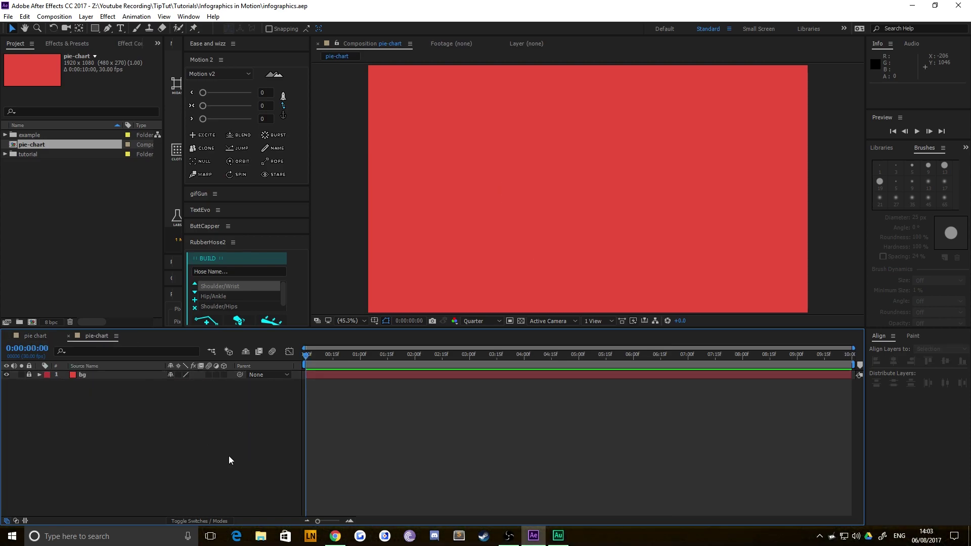
- Draw a circle about 548 px across with the Ellipse tool, using no fill and a yellow F1C40F stroke
click(96, 30)
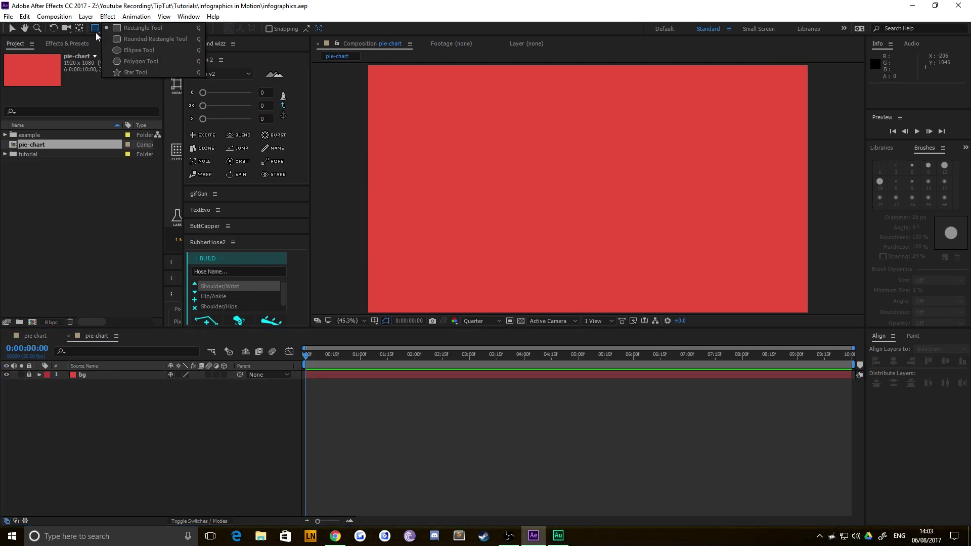
click(129, 49)
alt+click(275, 28)
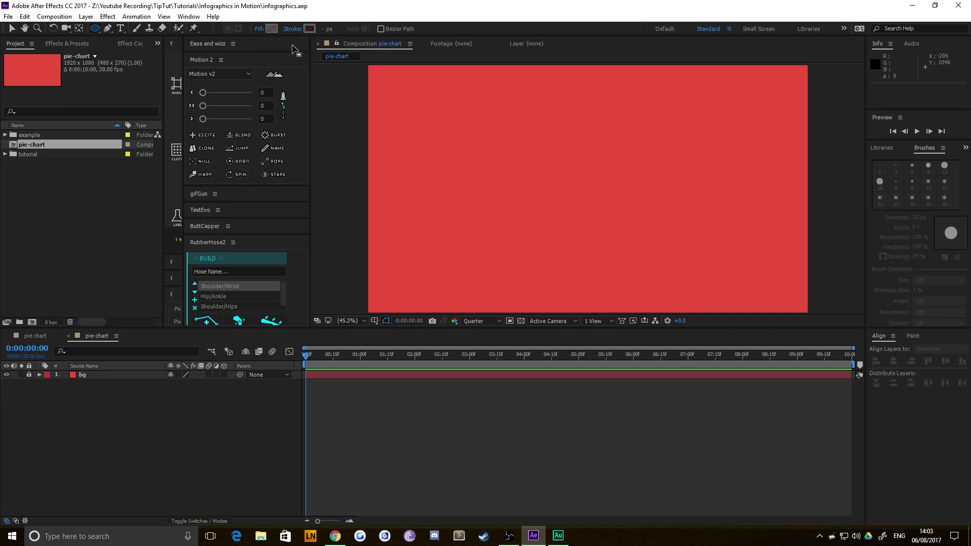
click(306, 30)
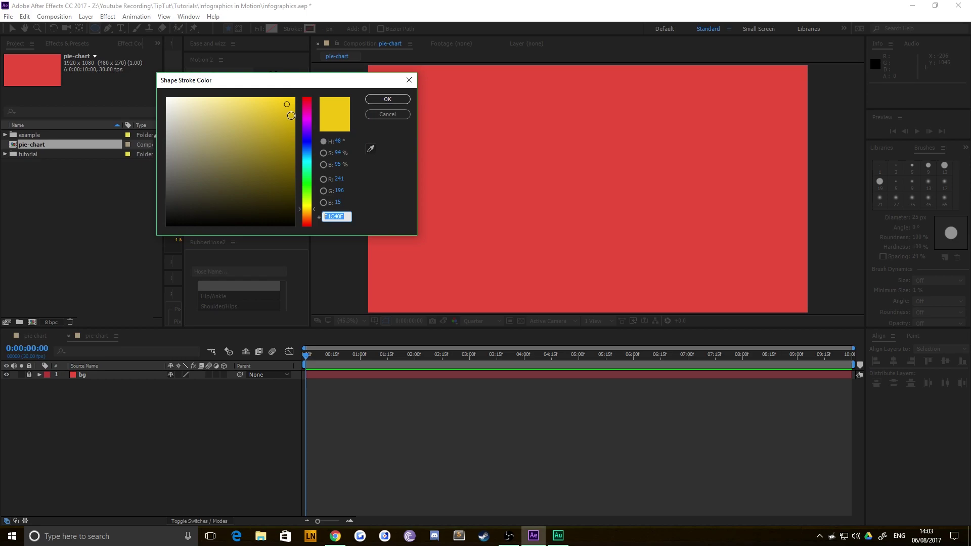
click(387, 99)
drag(586, 256, 461, 131)
click(11, 28)
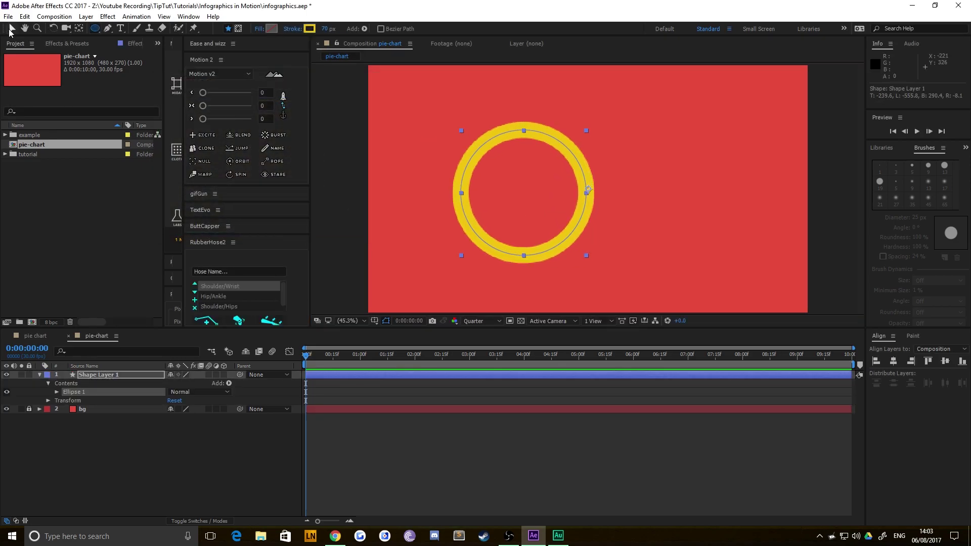
- Restore the preview resolution to Full and centre the circle layer's anchor point on its shape
click(481, 320)
click(487, 345)
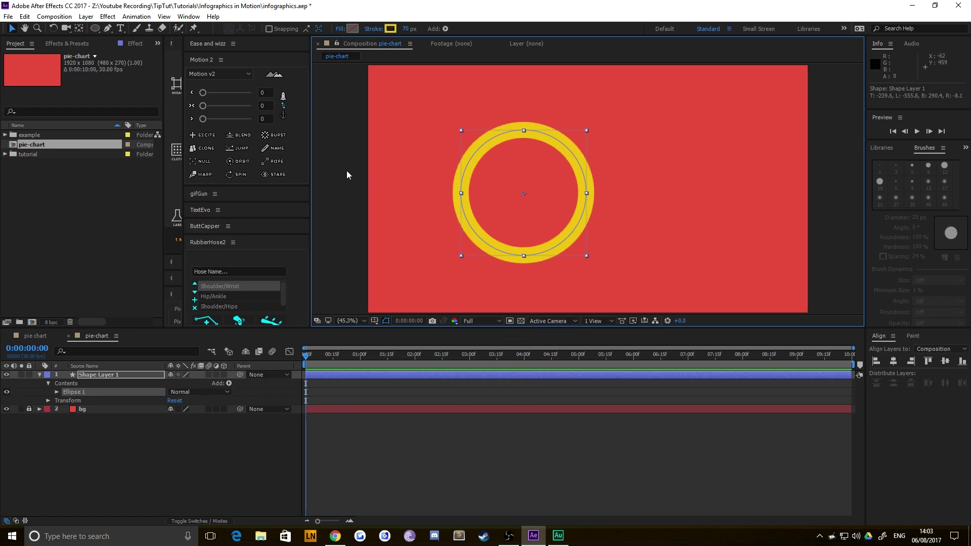
click(503, 193)
click(493, 189)
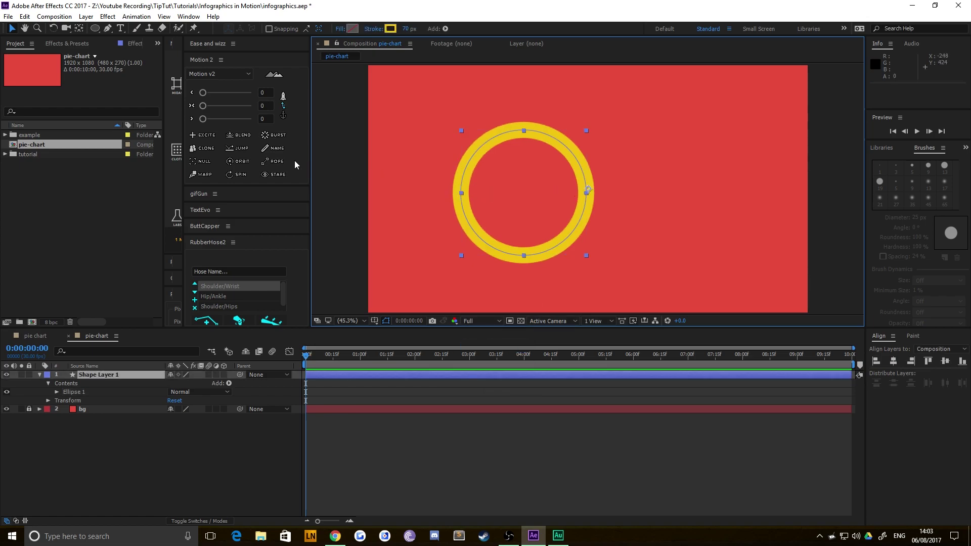
click(259, 108)
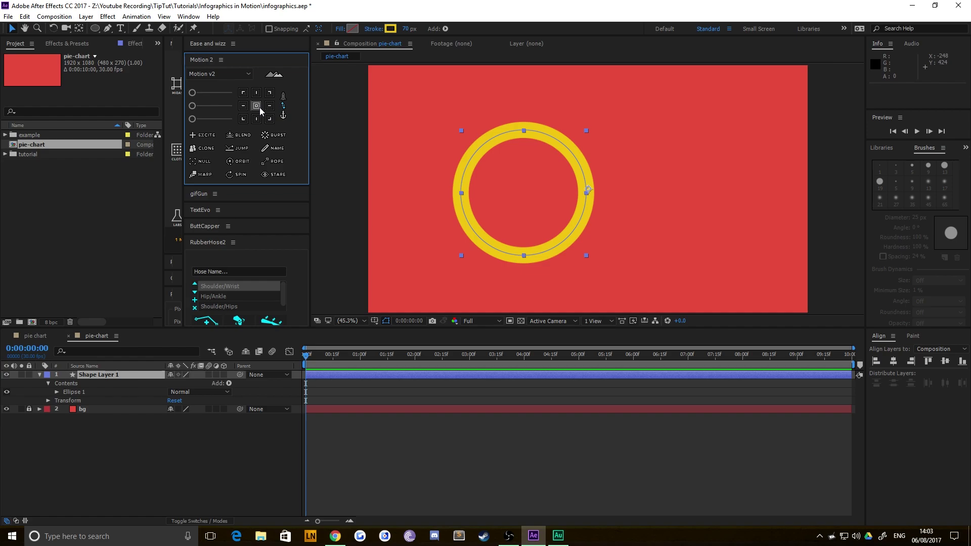
click(259, 106)
click(335, 162)
- Centre the circle in the composition by setting its layer position to 960, 540
click(471, 193)
key(p)
click(180, 383)
key(BackSpace)
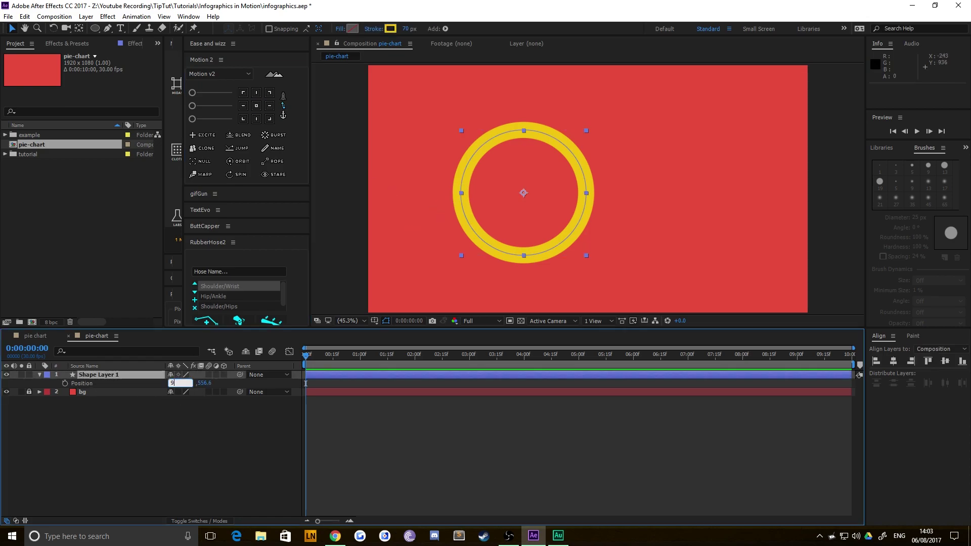
text(960)
key(Tab)
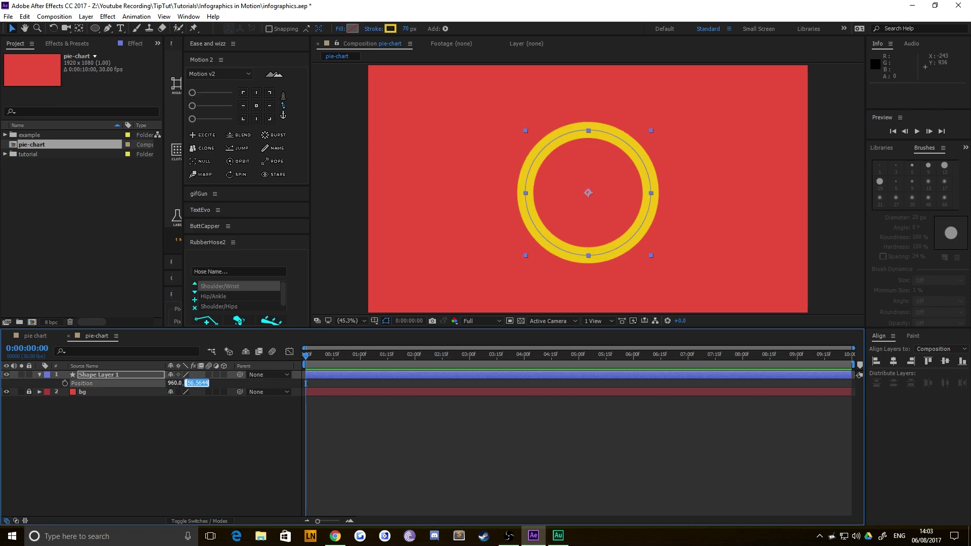
text(540)
key(Return)
click(475, 478)
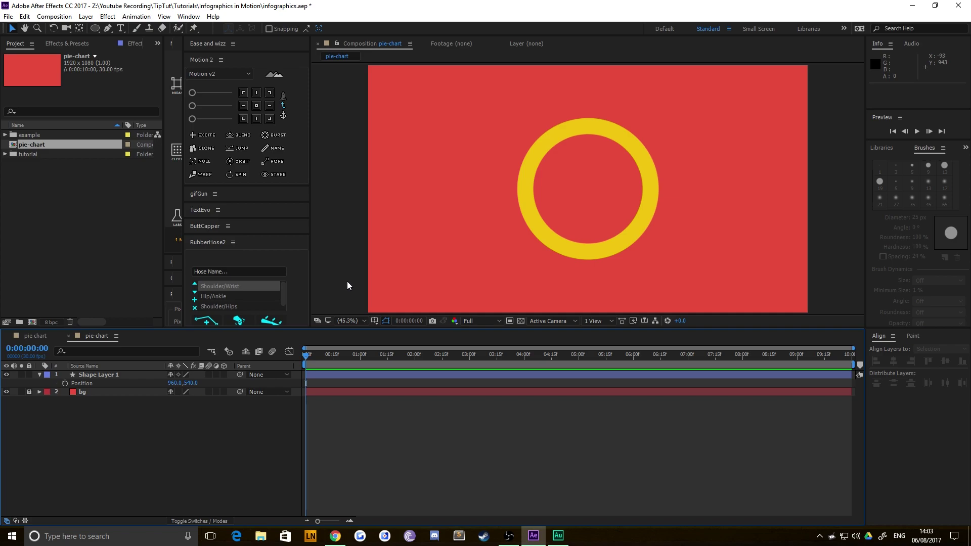
- Widen the MIDAS script panel and set the circle's stroke width to 100 px
drag(182, 193, 260, 190)
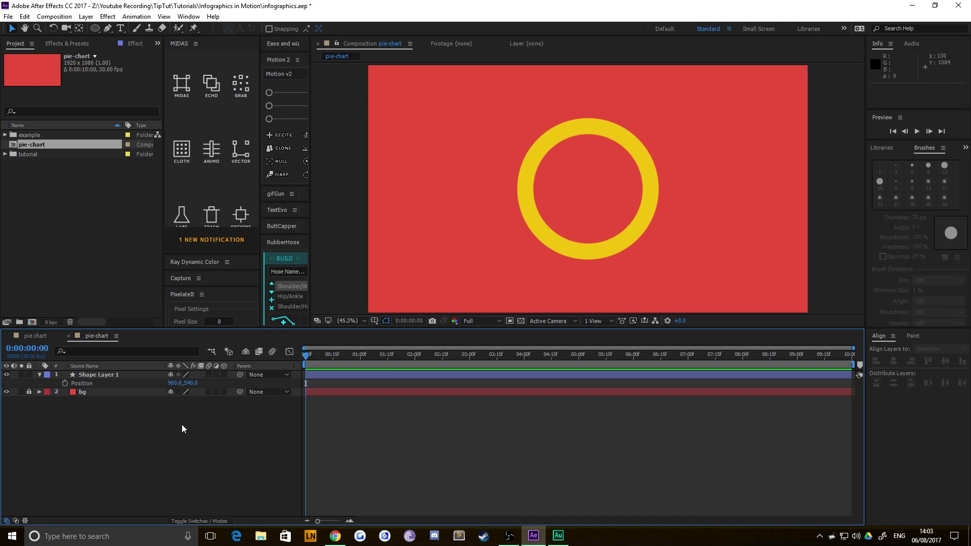
click(108, 376)
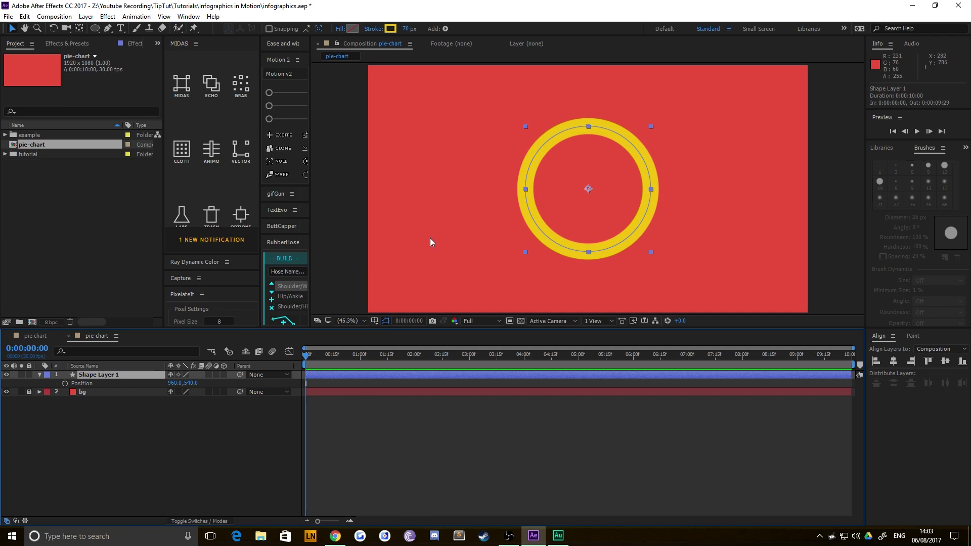
click(406, 28)
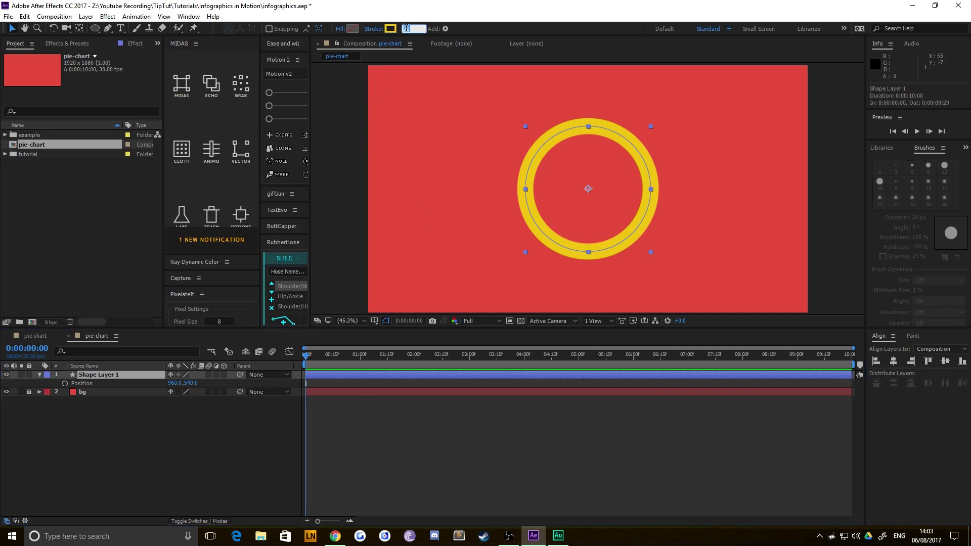
text(100)
key(Return)
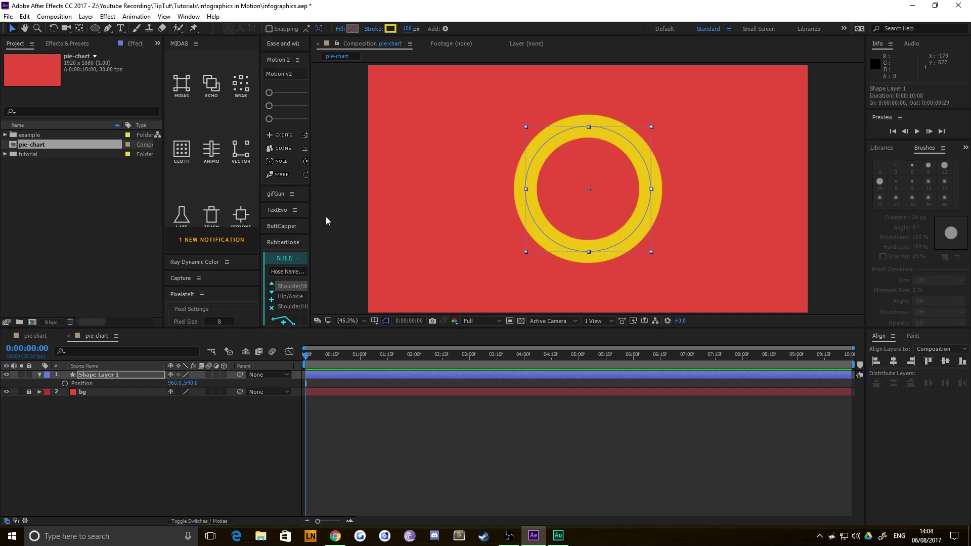
click(141, 427)
- Add a Trim Paths operator to the circle's shape layer and expand its properties
click(102, 375)
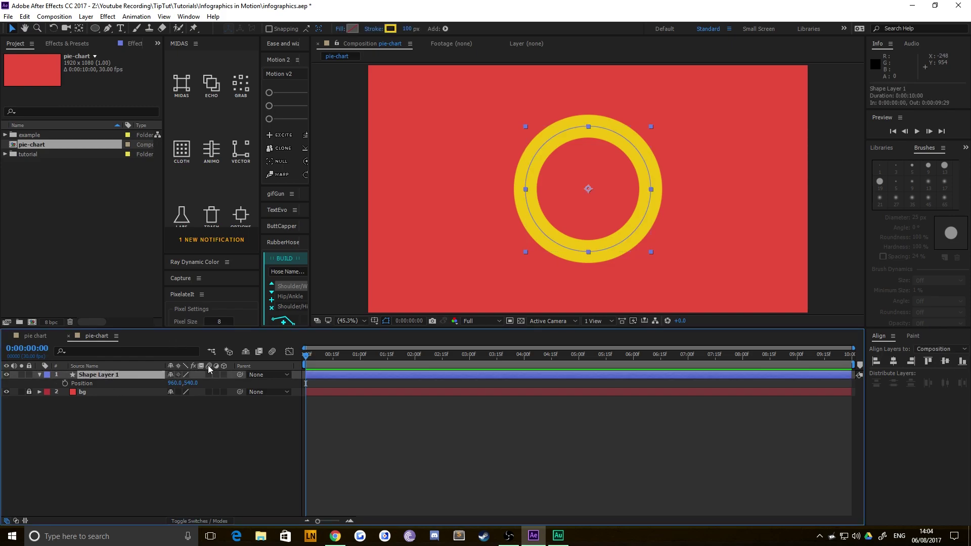
click(40, 375)
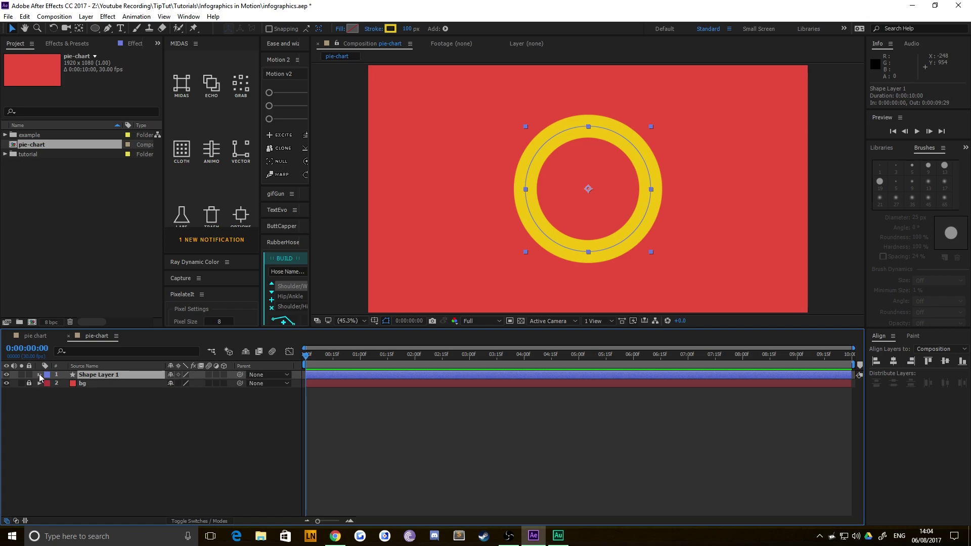
click(40, 376)
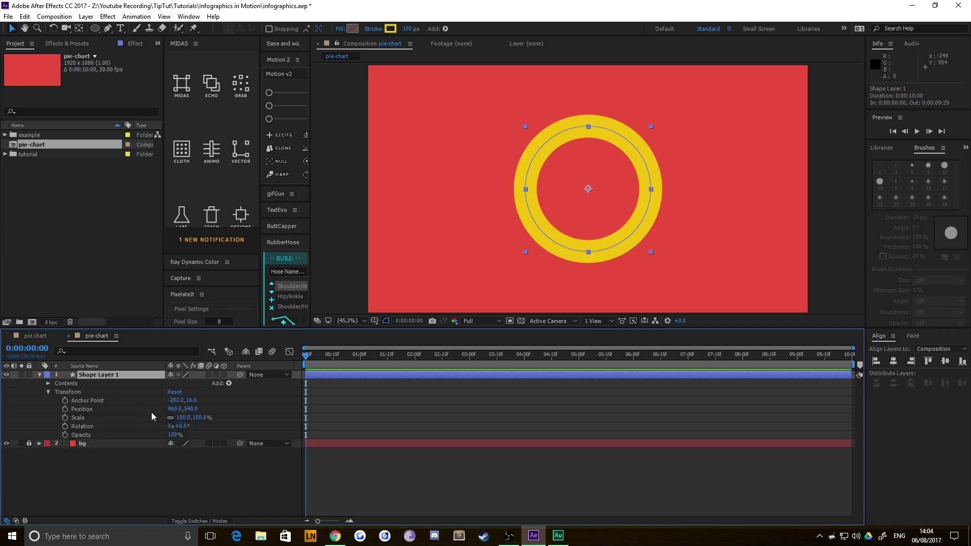
click(229, 383)
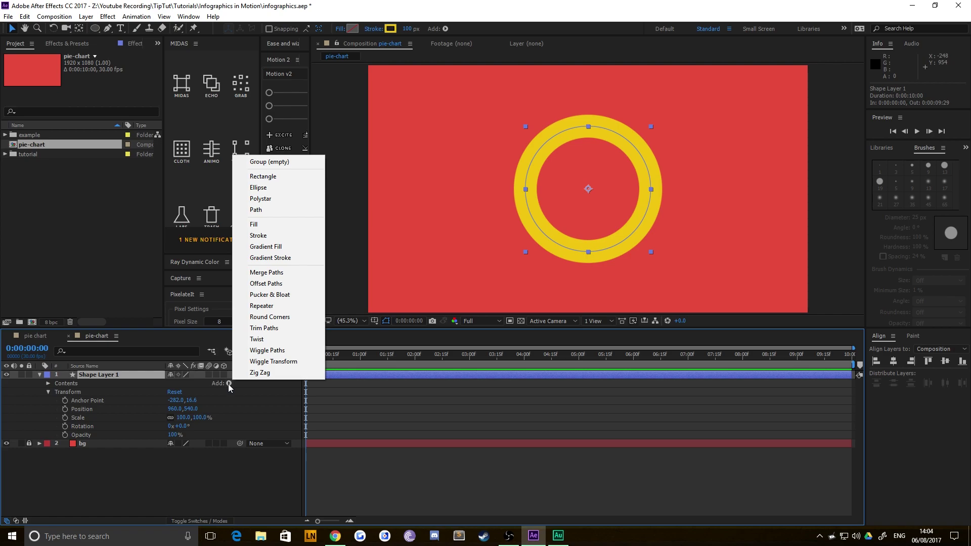
click(261, 334)
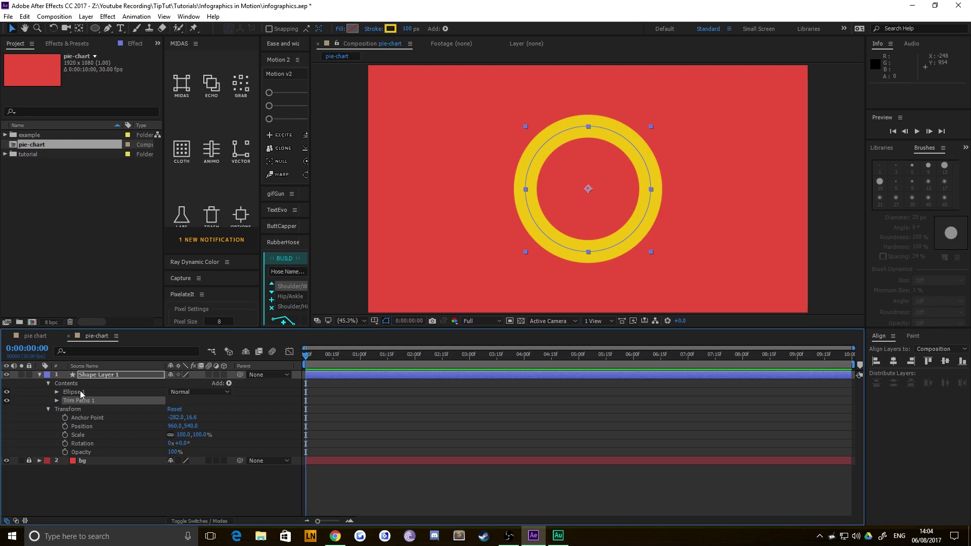
click(56, 401)
- Try out the Trim Paths End and Start values on the ring, setting Start to 100% and then 40%
drag(174, 418, 231, 421)
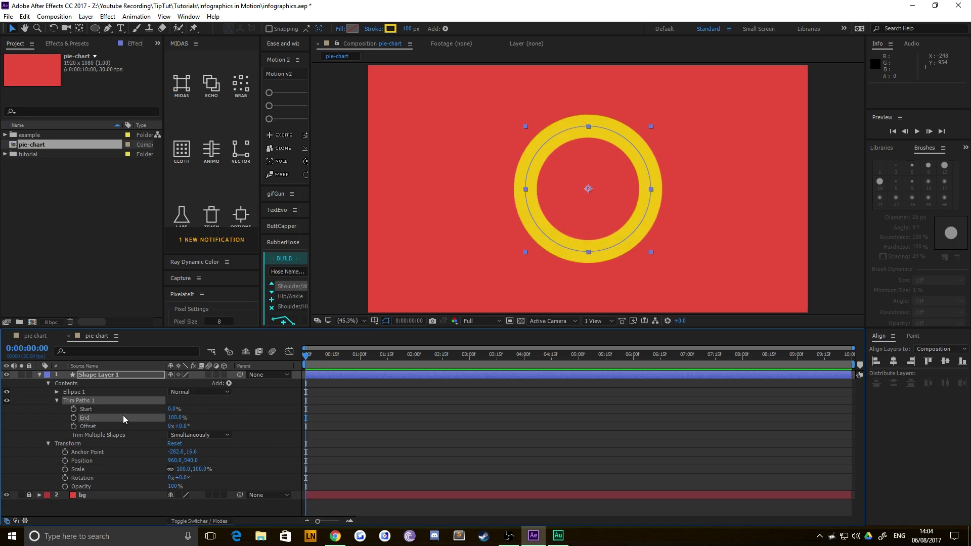
mouse_move(172, 410)
mouse_down()
mouse_move(183, 408)
mouse_move(157, 408)
mouse_up()
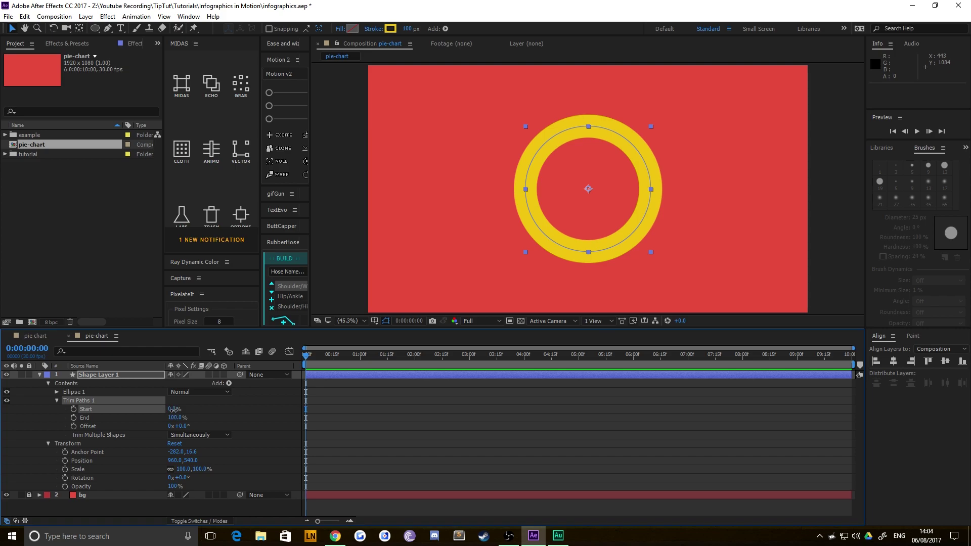
drag(174, 410, 227, 413)
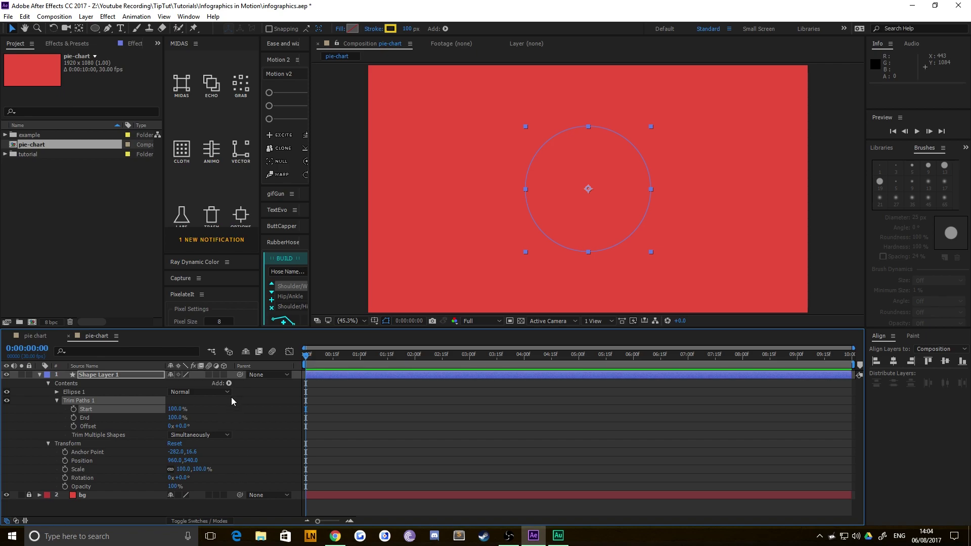
click(177, 410)
text(40)
key(Return)
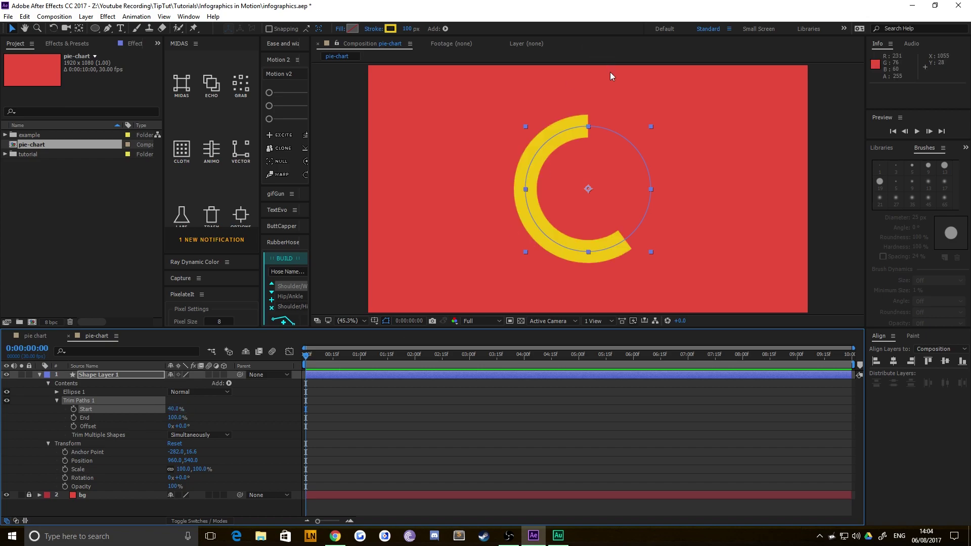
- Set the ring's Trim Paths Start to 60%
click(174, 409)
text(60)
key(Return)
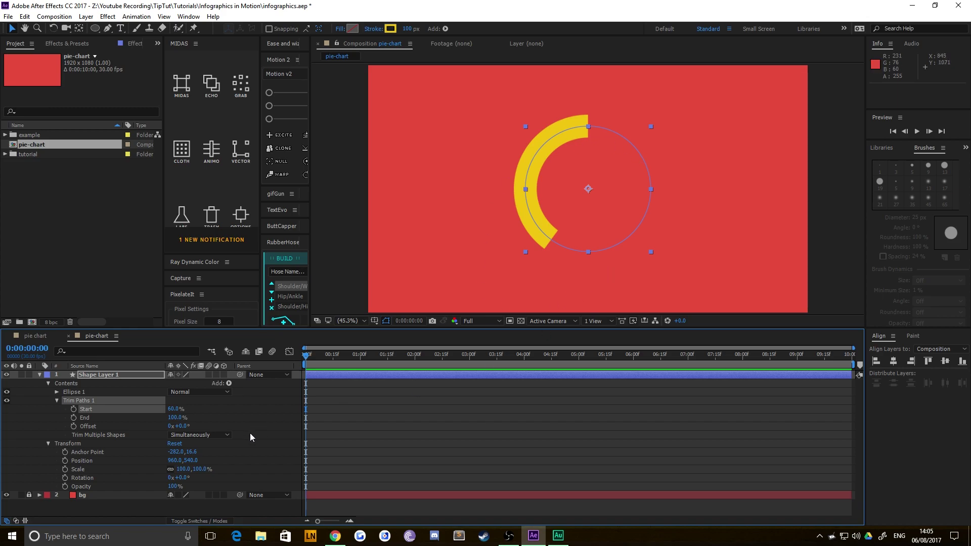
- Collapse the ring's shape layer and rename it 40%
click(95, 376)
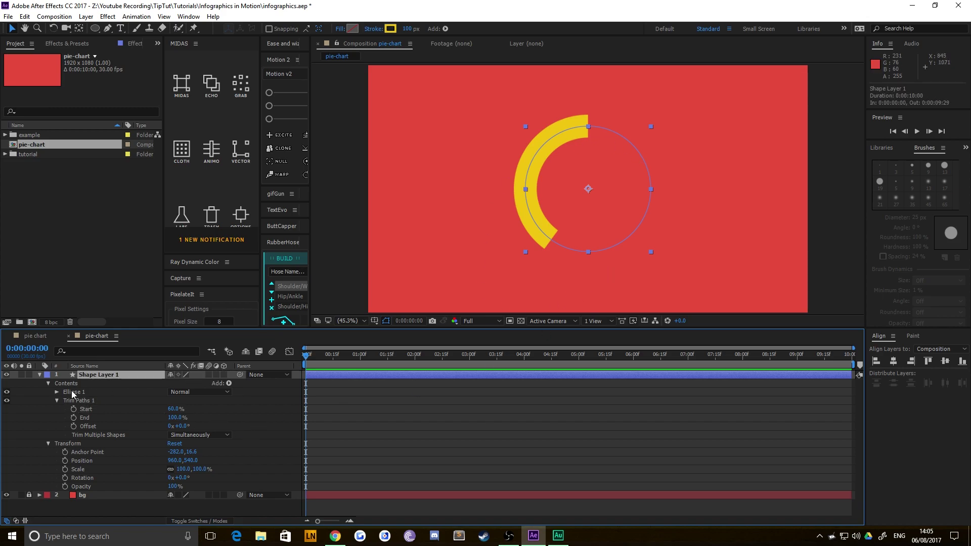
key(u)
key(Return)
text(40%)
key(Return)
click(114, 397)
- Duplicate the 40% layer and rename the copy 20%
click(84, 374)
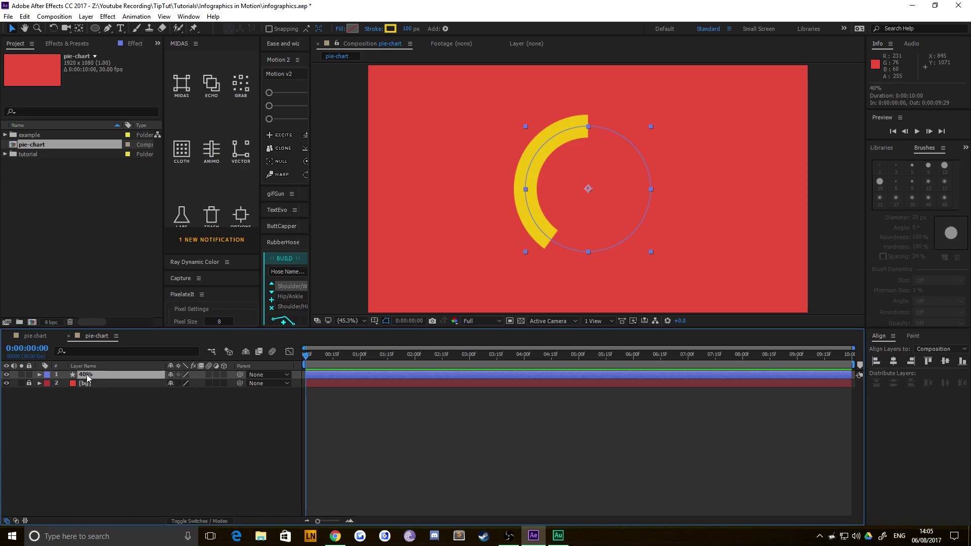
key(ctrl+d)
key(Return)
text(20%)
key(Return)
key(ctrl+shift+a)
- Change the 20% layer's stroke colour to green 1ABC9C
click(81, 376)
click(391, 28)
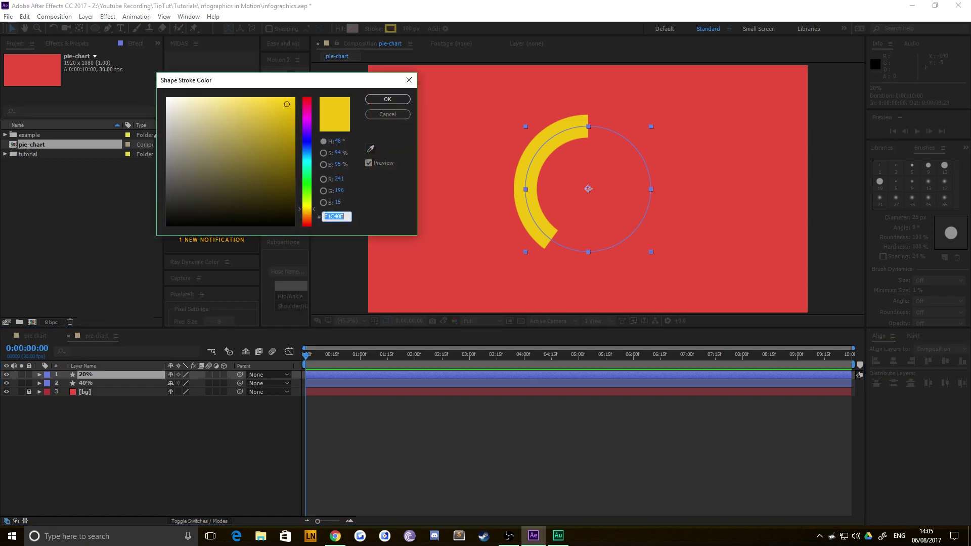
key(alt+Tab)
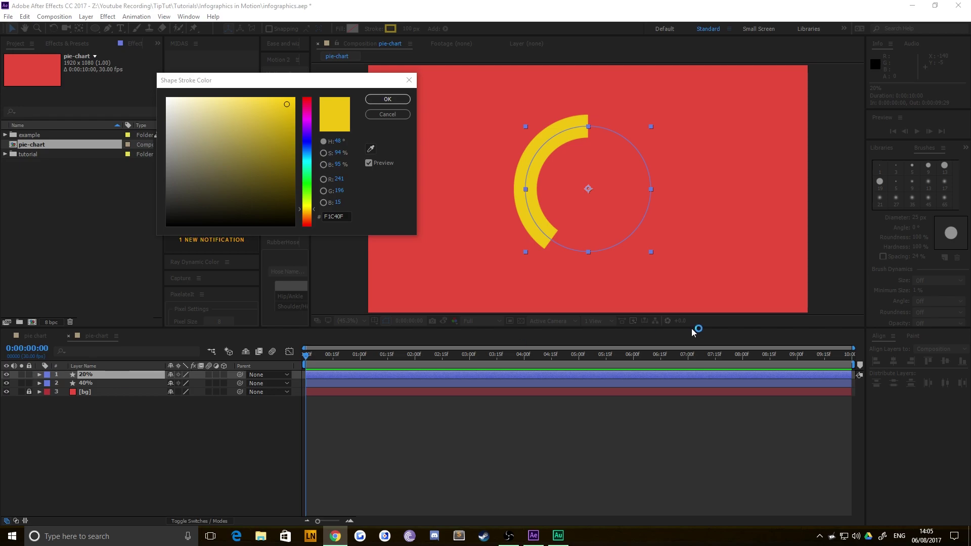
click(345, 216)
text(1ABC9C)
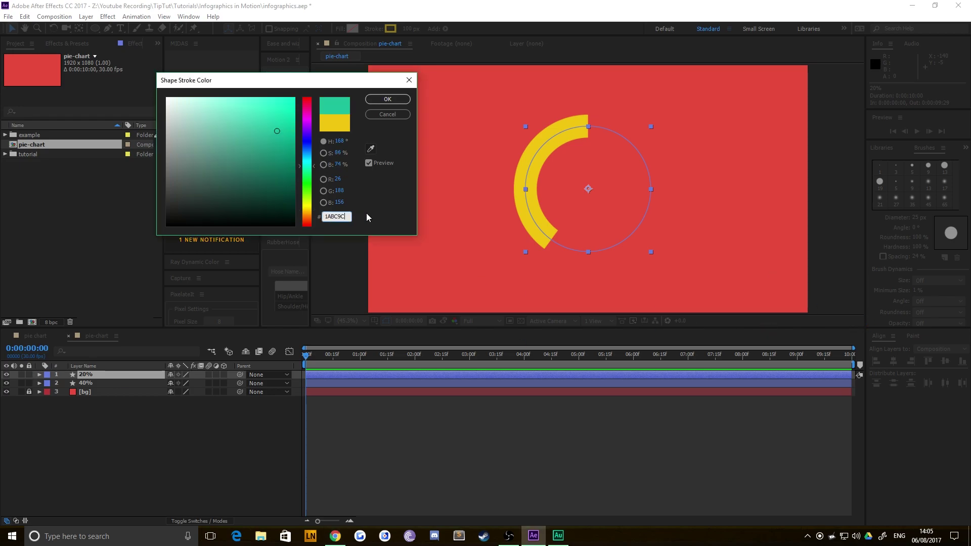
click(387, 100)
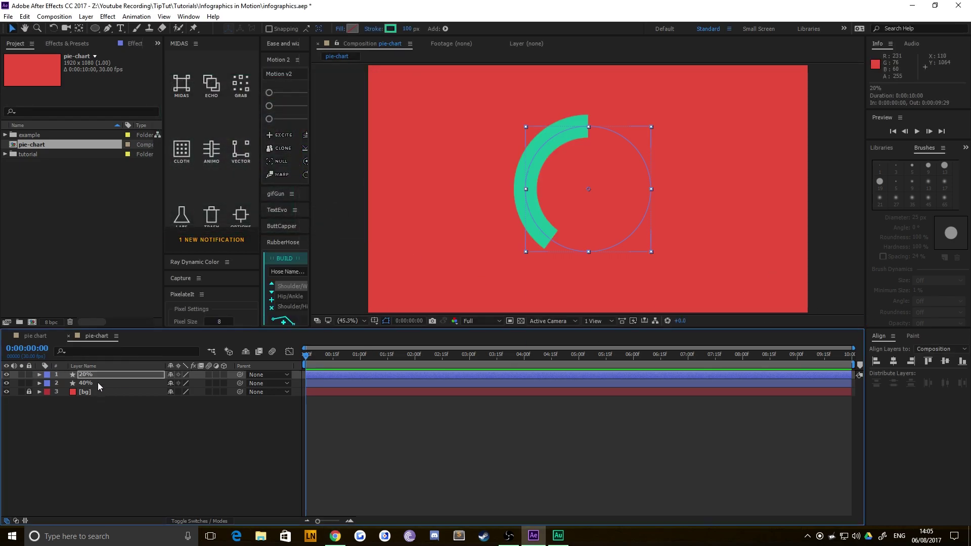
- Set the 20% layer's Trim Paths Start to 80%
click(74, 374)
click(40, 375)
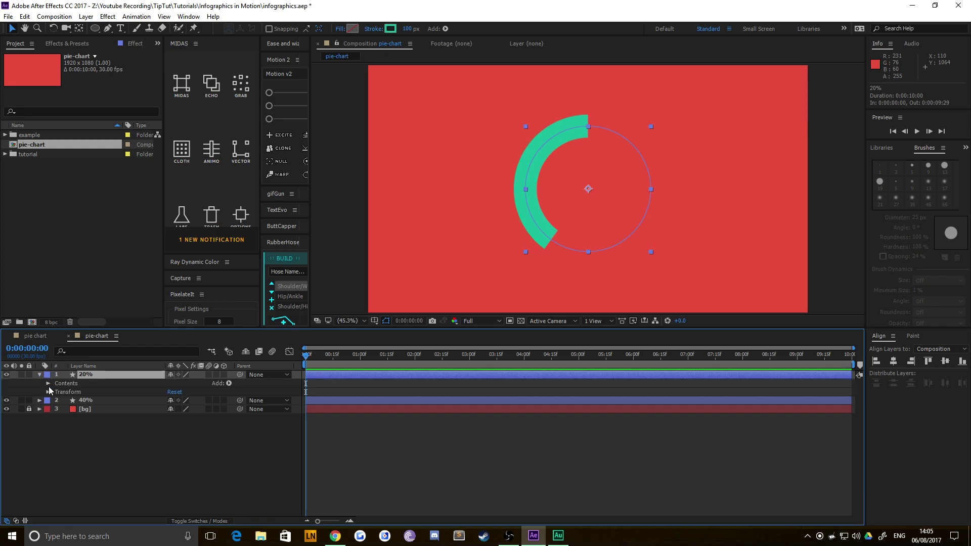
click(49, 392)
click(49, 383)
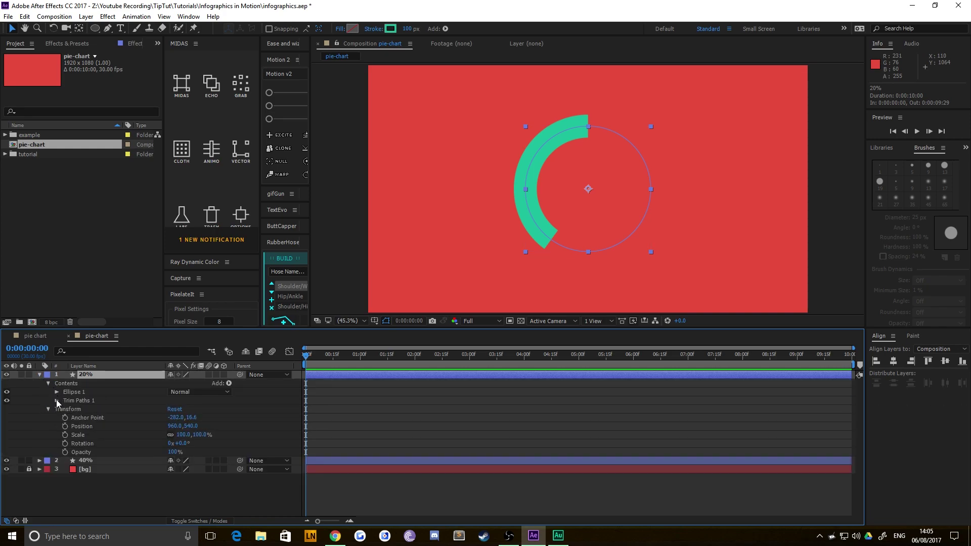
click(57, 401)
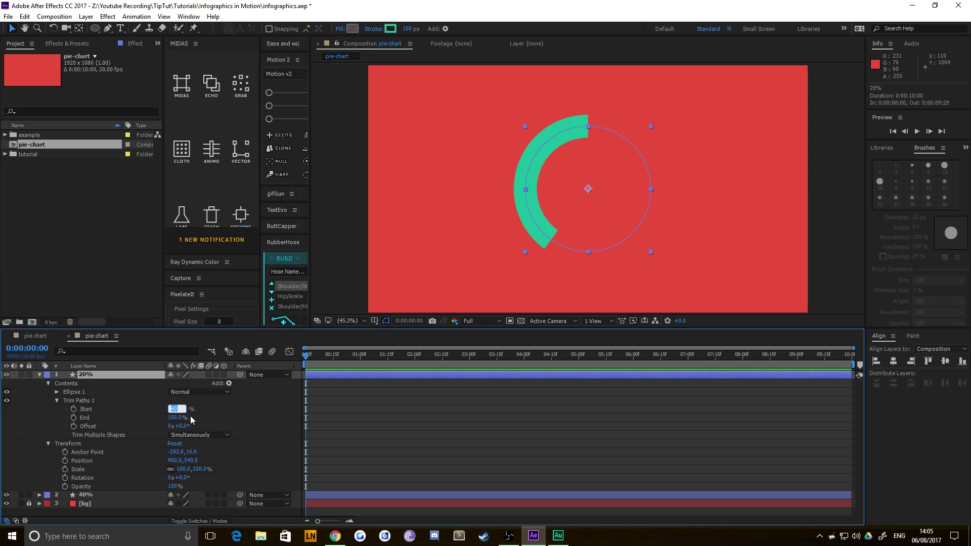
text(80)
key(Return)
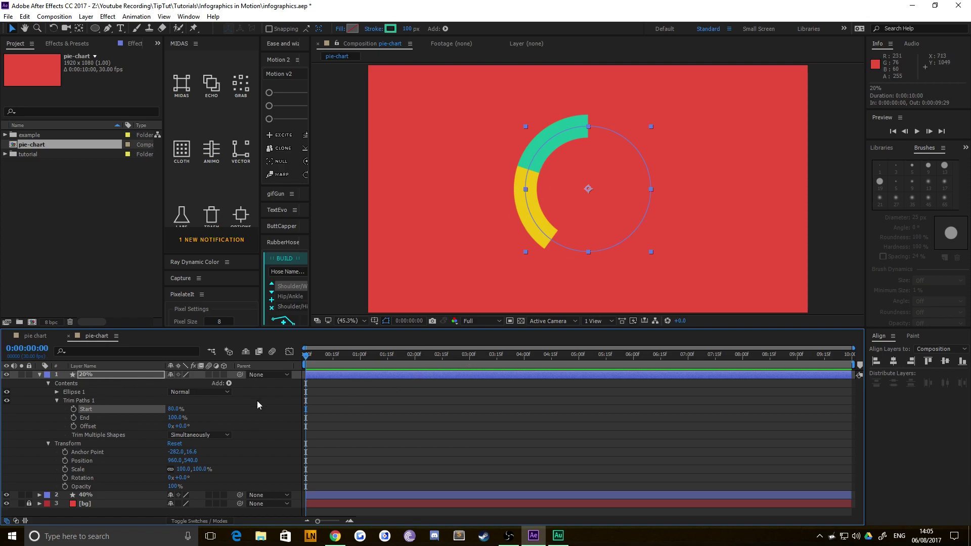
- Keyframe Trim Paths Start at 0:00 on the 20% and 40% layers, and show only their keyframed properties
click(74, 409)
click(40, 495)
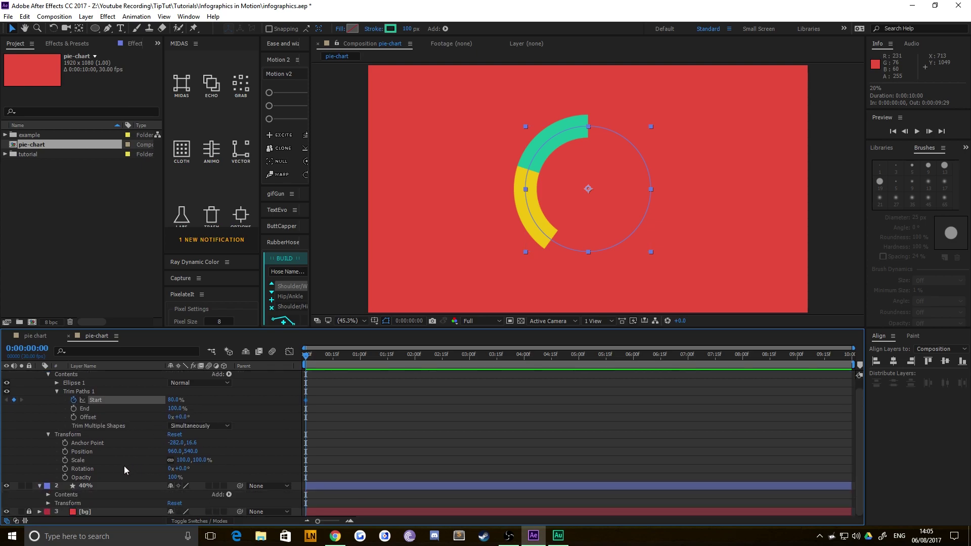
click(50, 495)
scroll(57, 506, down, 3)
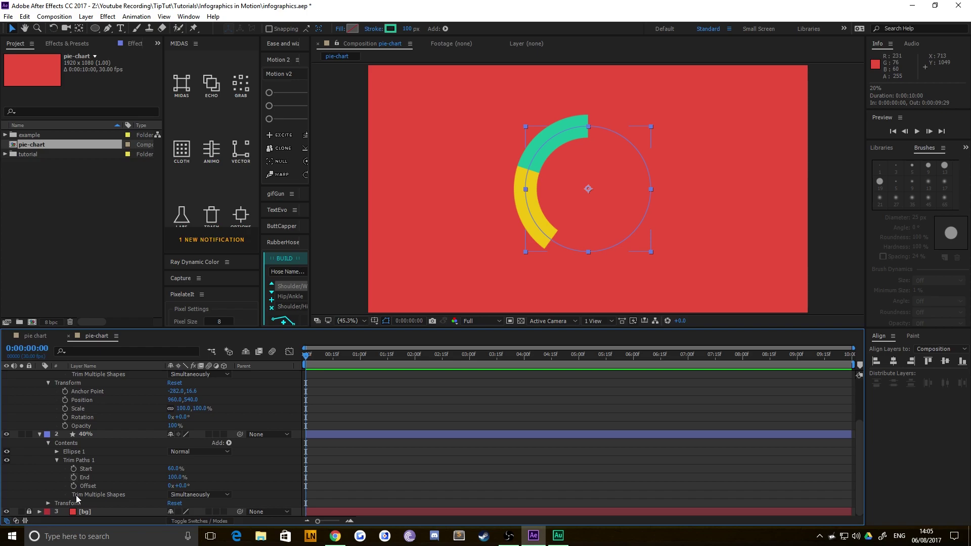
scroll(125, 444, up, 3)
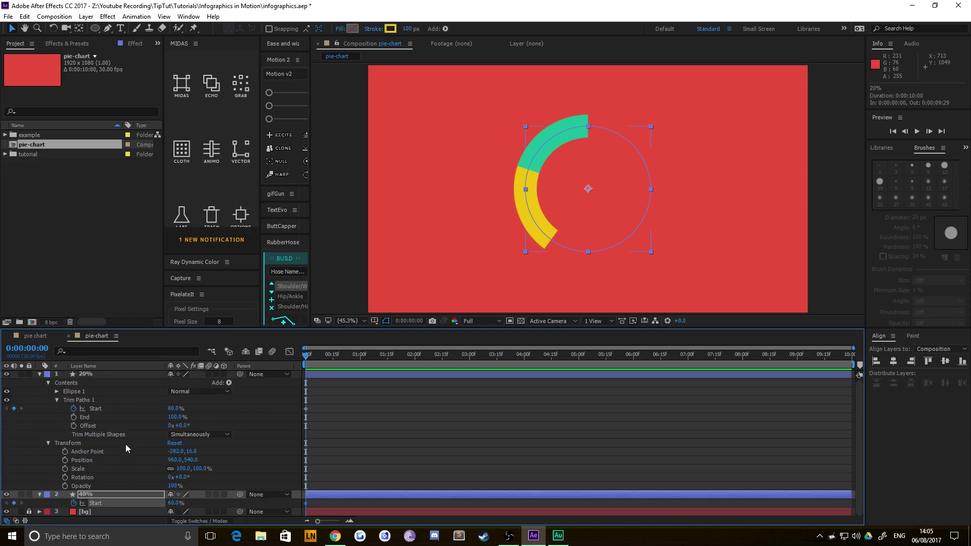
click(95, 375)
key(u)
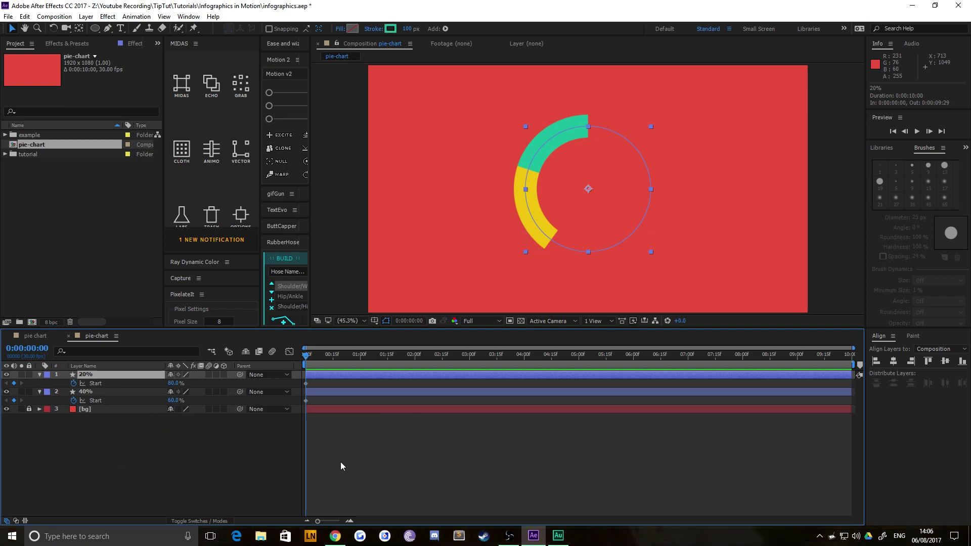
- Duplicate the 20% layer and rename the copy 30%
click(140, 468)
click(88, 377)
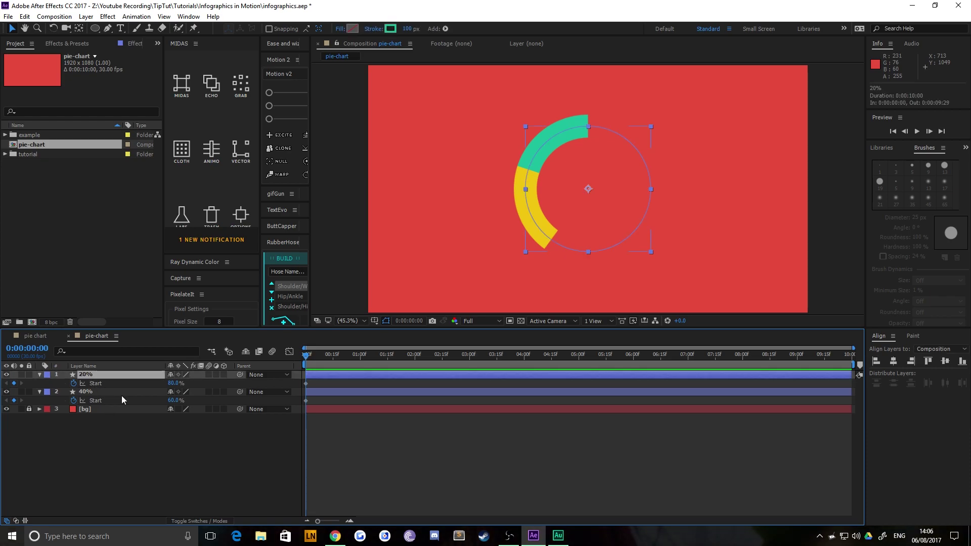
key(ctrl+d)
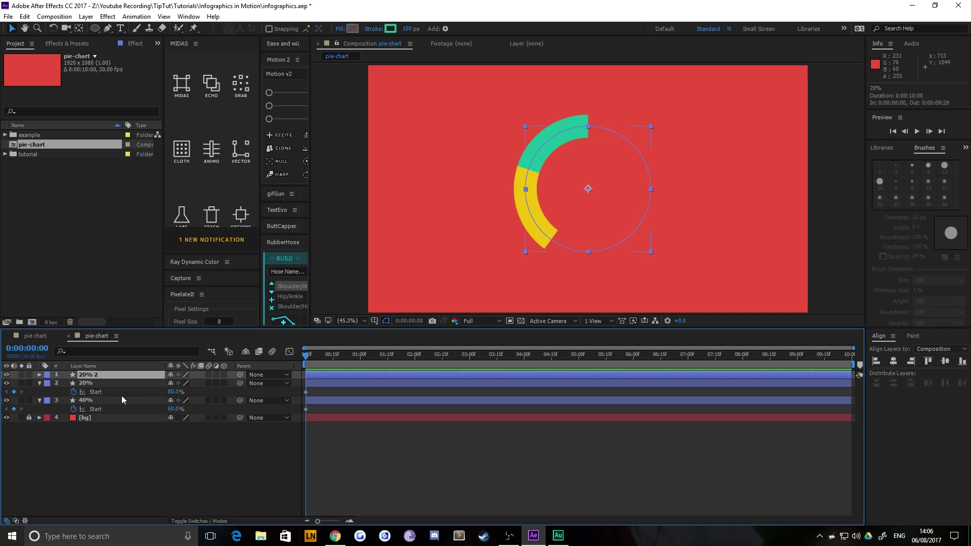
key(Return)
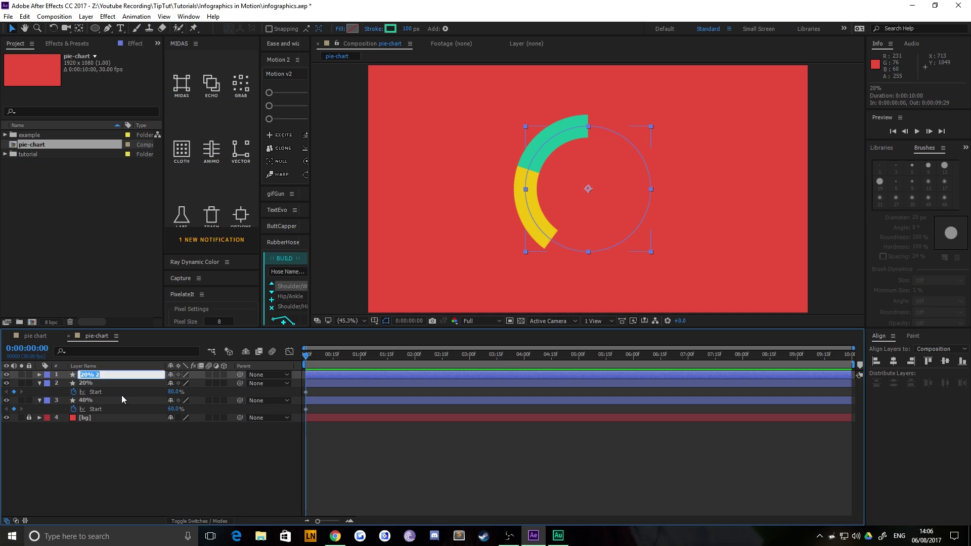
text(30%)
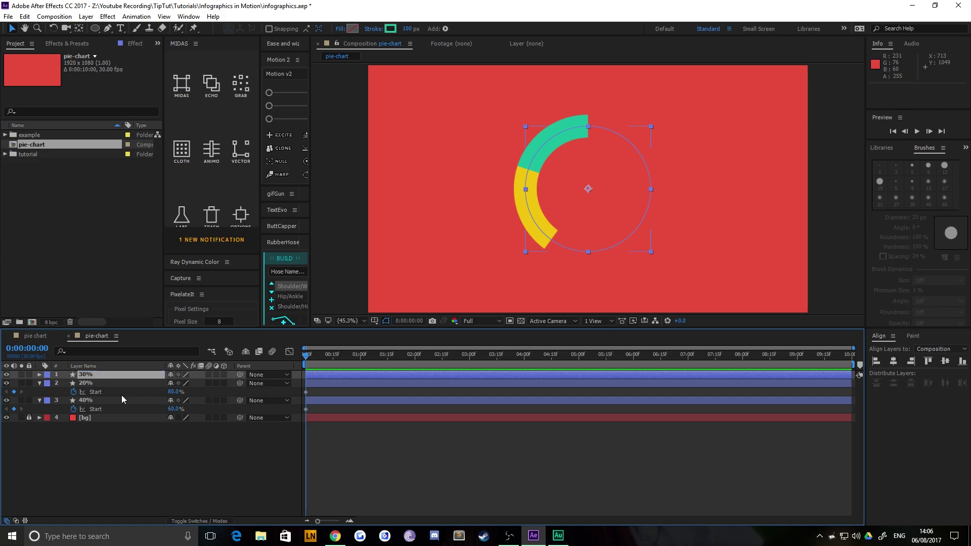
key(Return)
- Reveal the 30% layer's keyframed property and set its Trim Paths Start to 70%
click(40, 374)
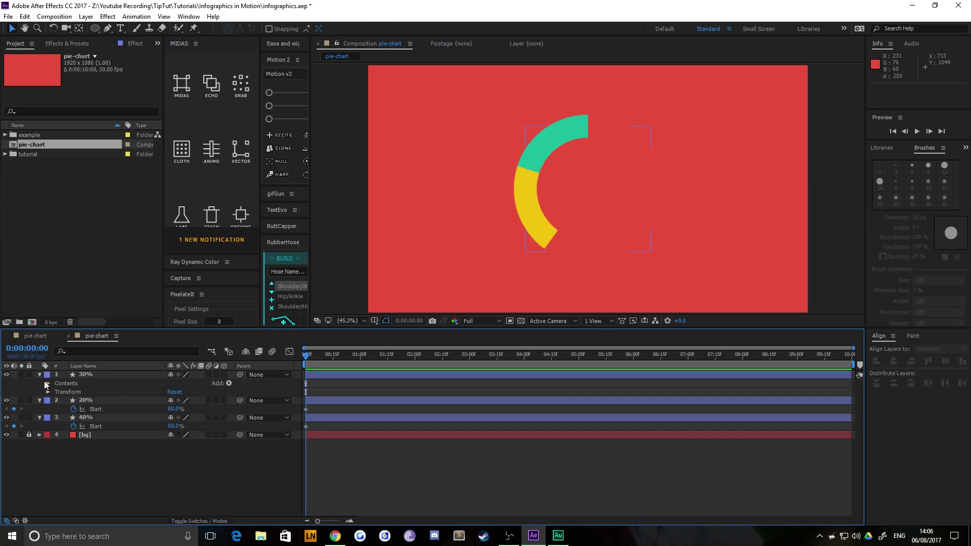
click(85, 375)
key(u)
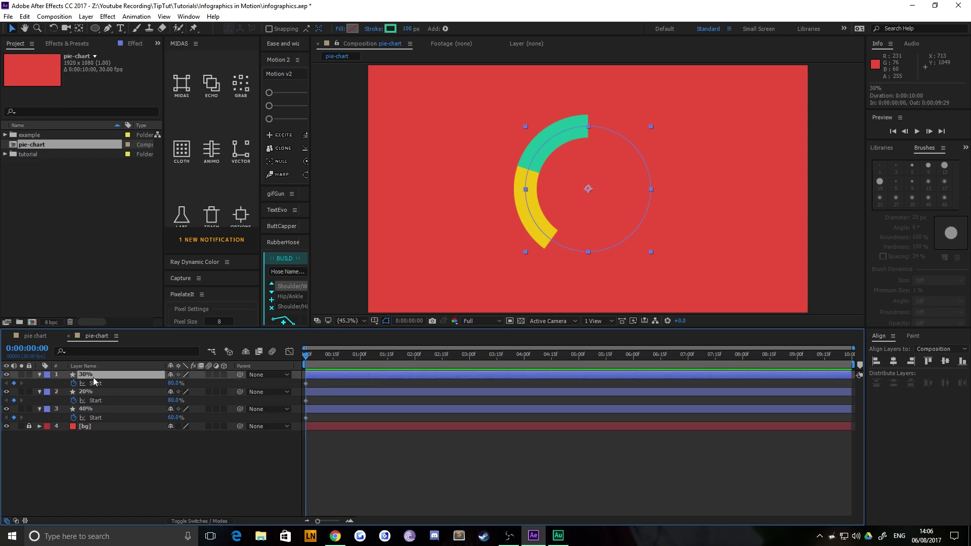
click(172, 383)
text(70)
key(Return)
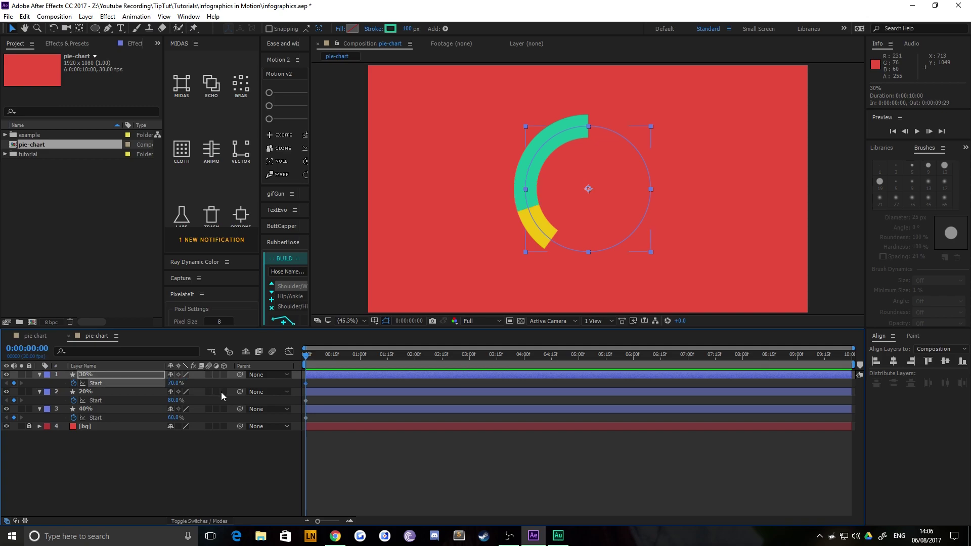
- Change the 30% layer's stroke colour to blue 3498DB
click(85, 375)
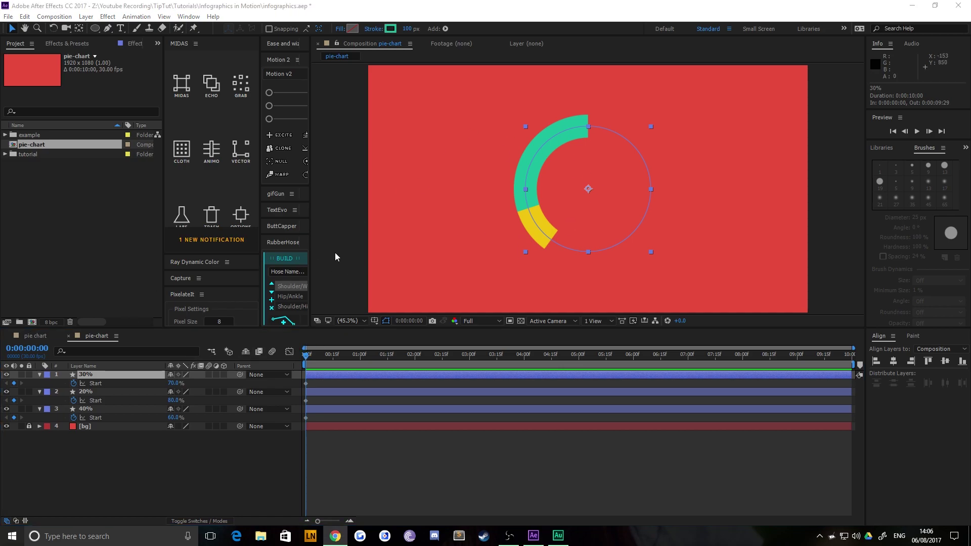
click(390, 29)
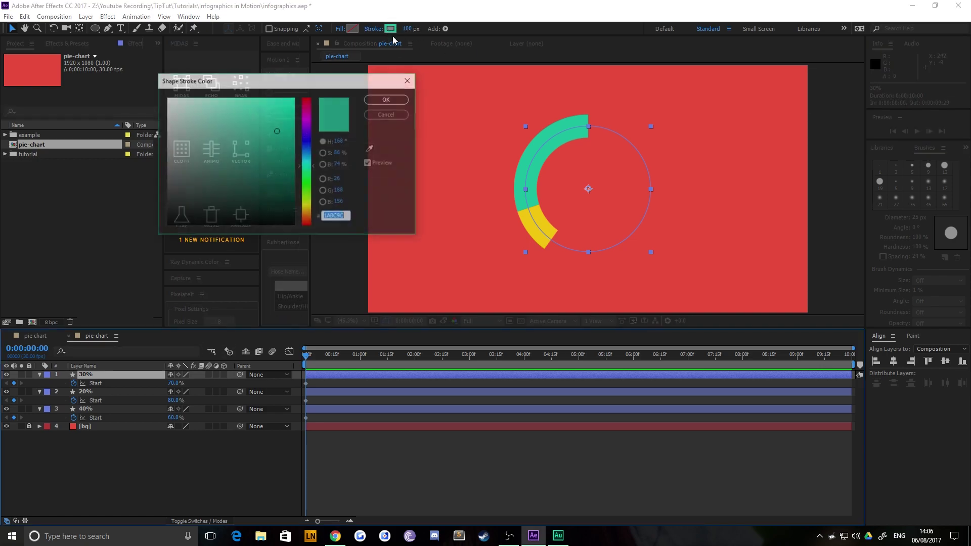
text(3498DB)
click(388, 100)
click(109, 486)
- Duplicate the 30% layer and rename the copy 10%
click(103, 374)
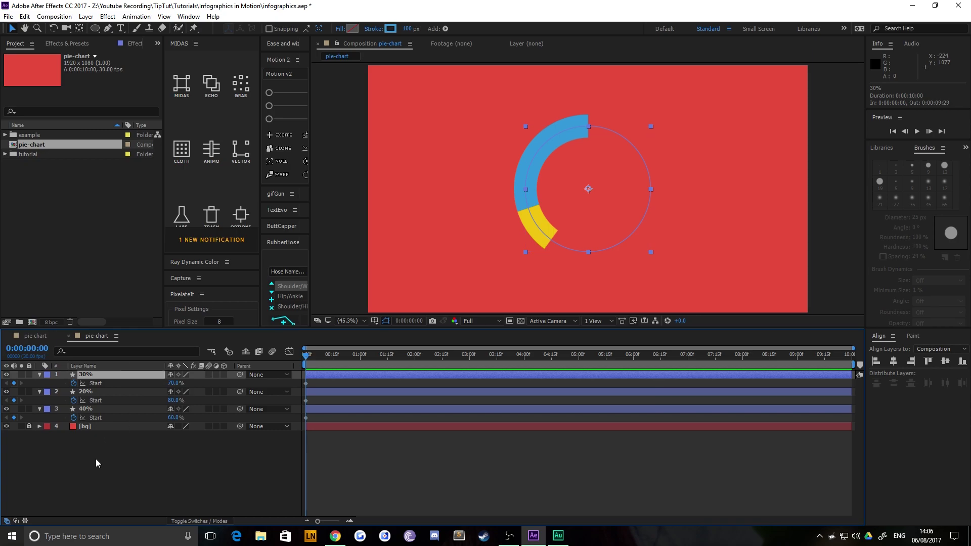
key(ctrl+d)
key(Return)
text(10)
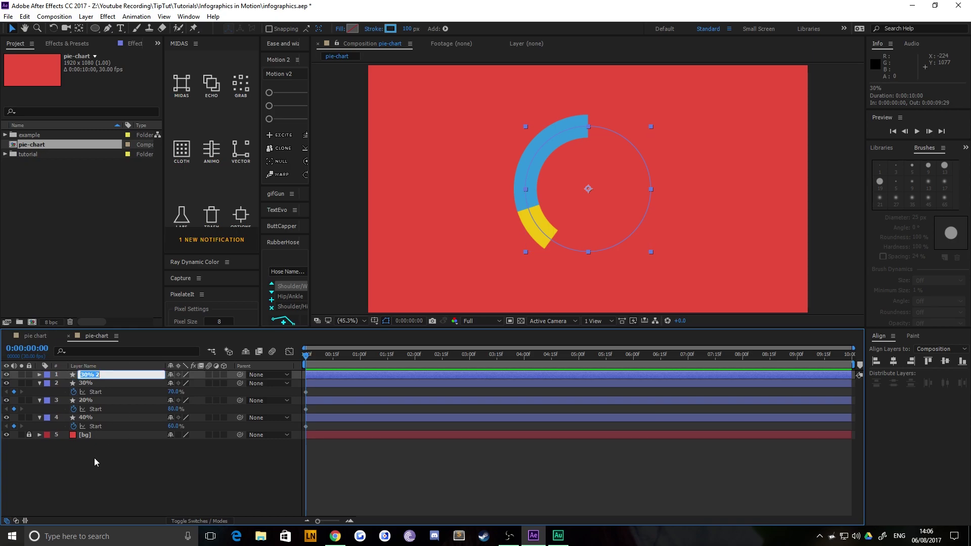
text(%)
key(Return)
- Reveal the 10% layer's keyframed property and set its Trim Paths Start to 90%
key(u)
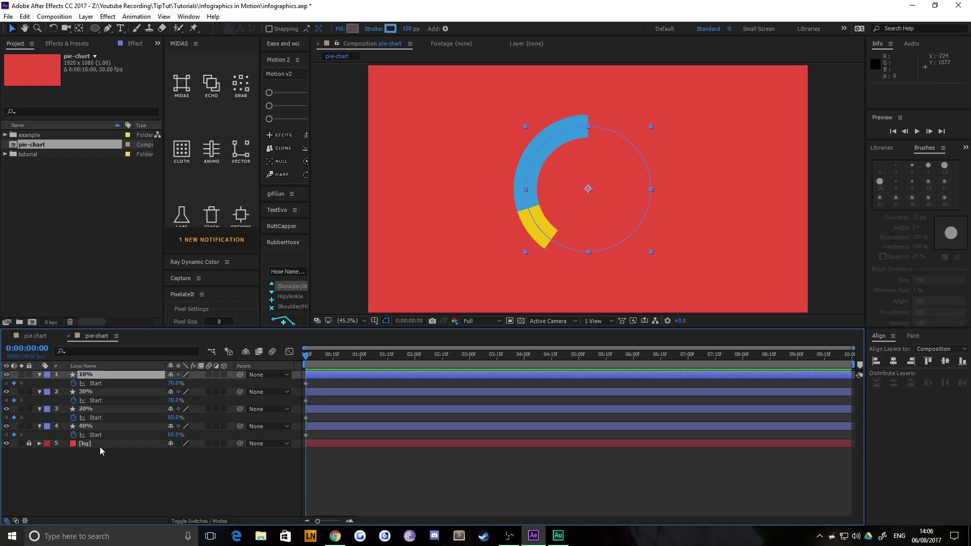
click(173, 383)
text(90)
key(Return)
- Change the 10% layer's stroke colour to purple 9B59B6
click(96, 374)
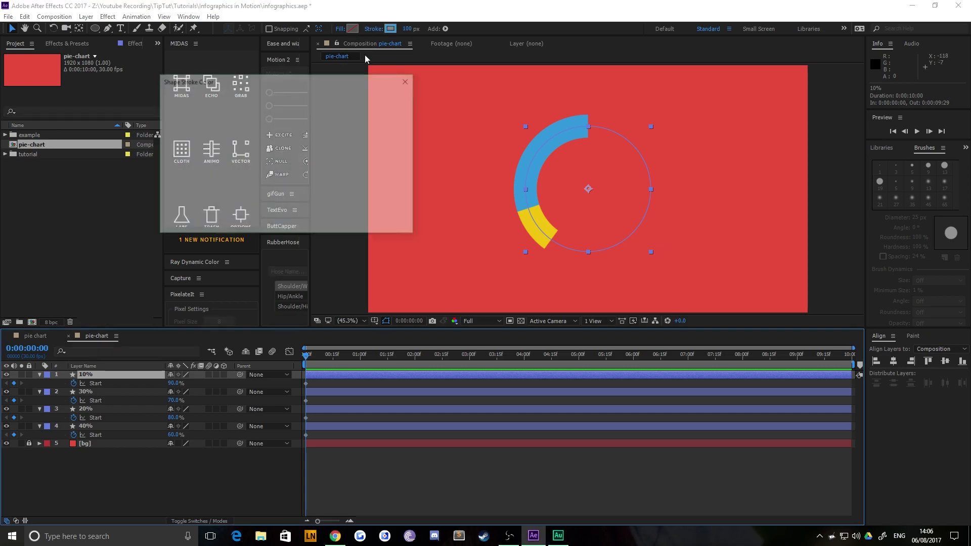
text(9B59B6)
click(384, 100)
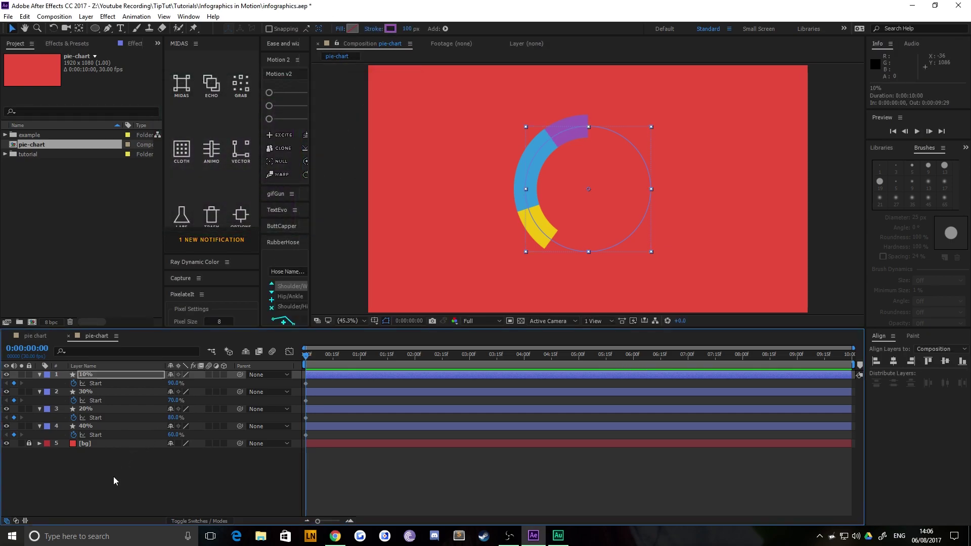
- Hide the 10%, 30%, 20% and 40% layers one after another to check the overlapping strokes, and show them all again
click(13, 396)
click(7, 375)
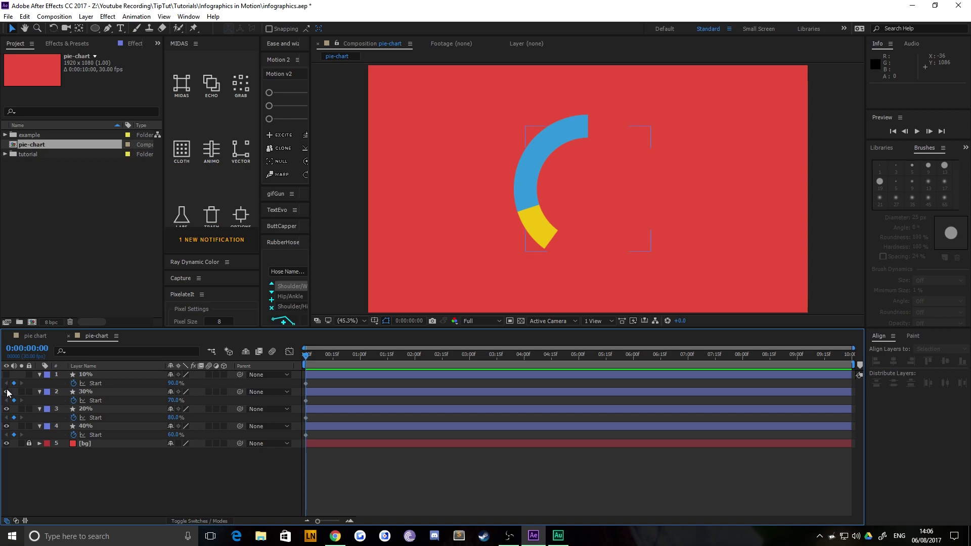
click(7, 392)
click(7, 409)
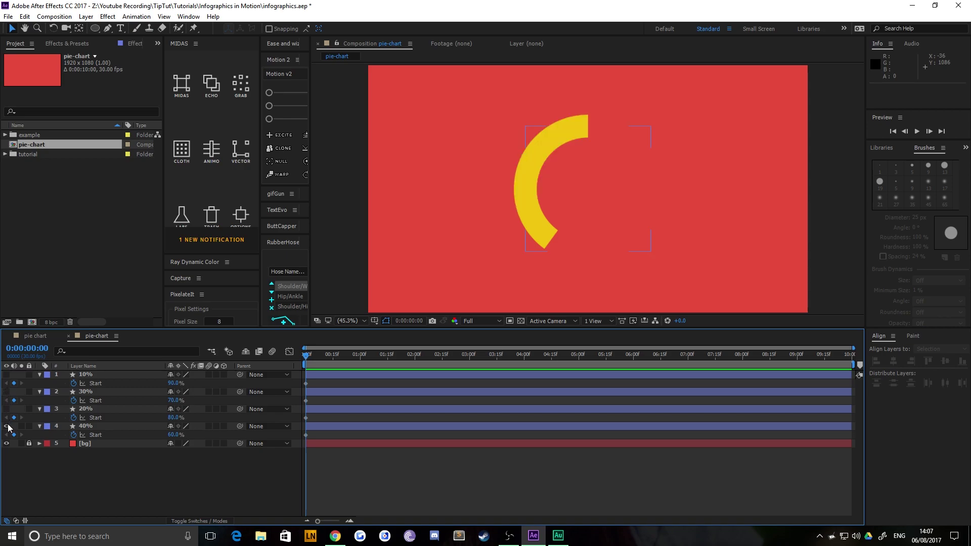
click(7, 427)
drag(6, 427, 7, 374)
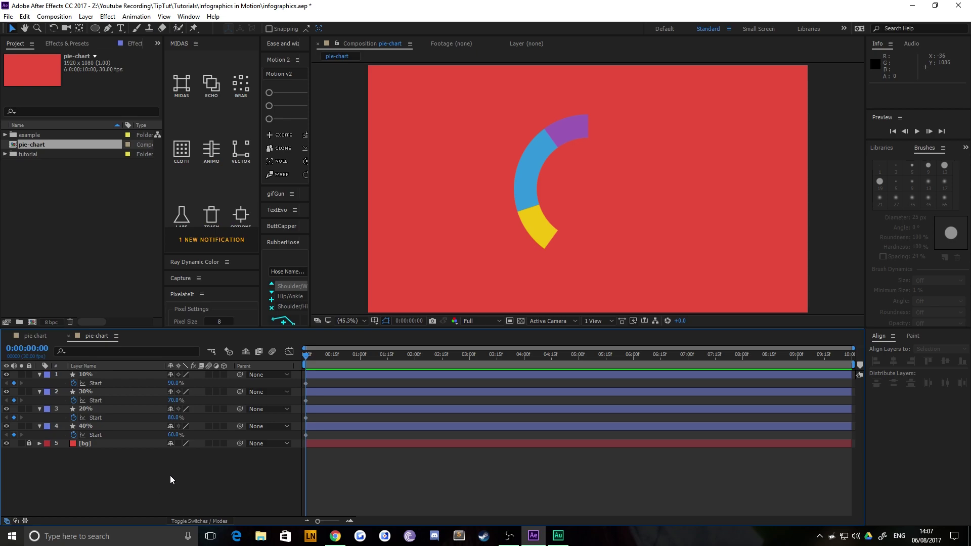
- Reveal Rotation on all four percentage layers, turn them into 3D layers, and enlarge the timeline area
click(112, 426)
ctrl+click(91, 375)
key(F2)
click(100, 426)
shift+click(92, 375)
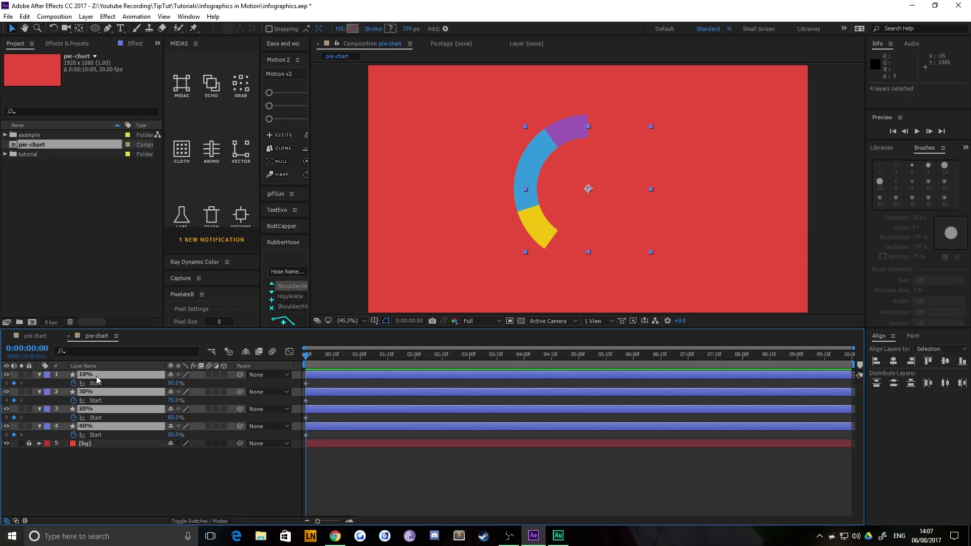
key(shift+r)
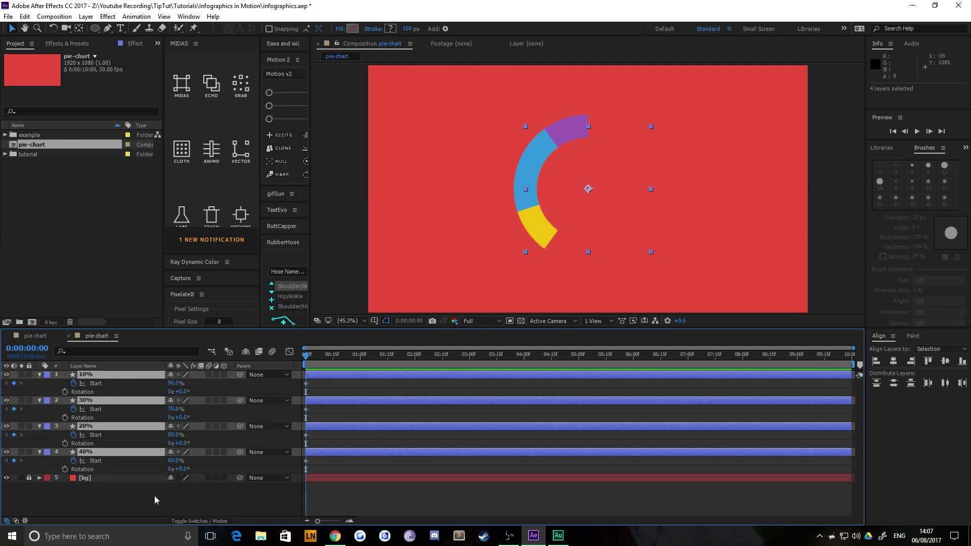
click(224, 452)
drag(239, 329, 241, 260)
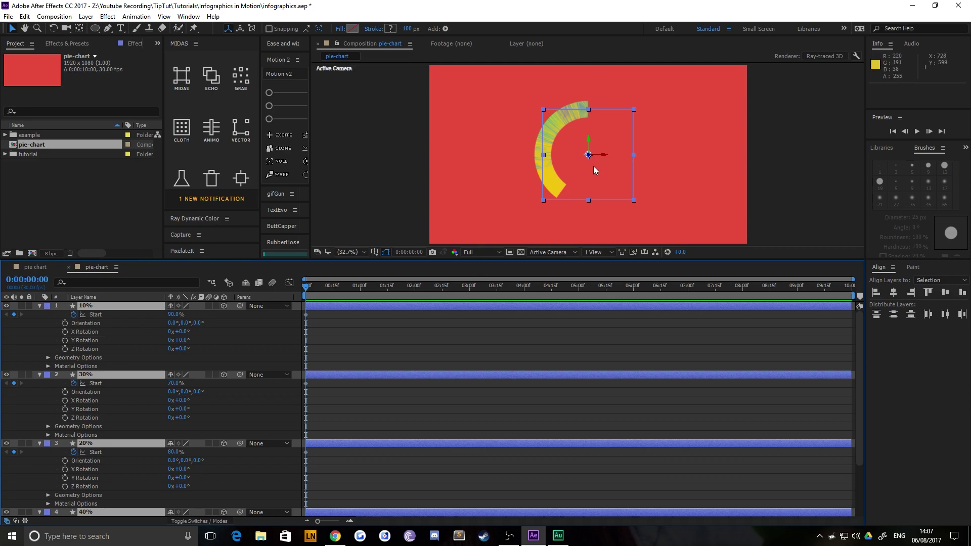
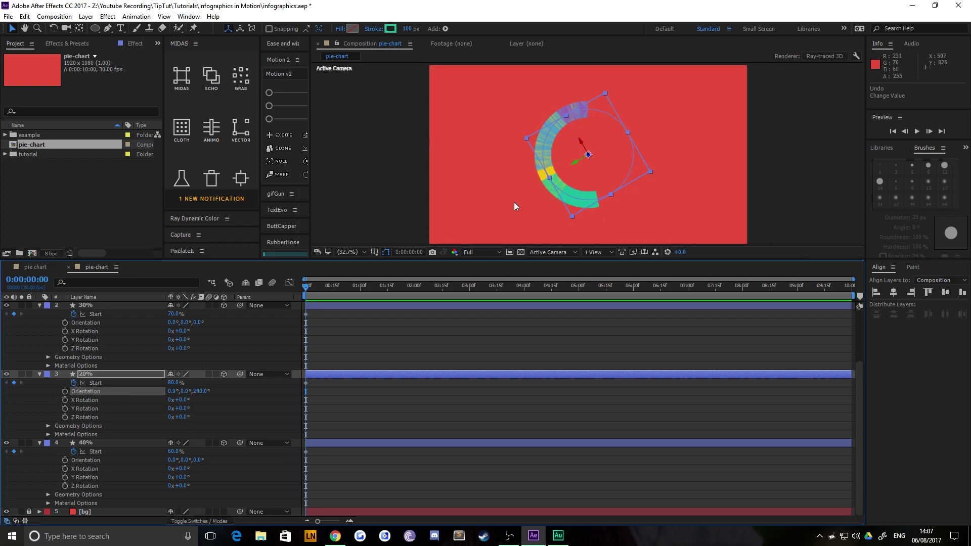
- Set the 20% layer's Z Orientation to 216° so its segment starts where the 40% segment ends
scroll(514, 202, up, 4)
scroll(514, 199, up, 4)
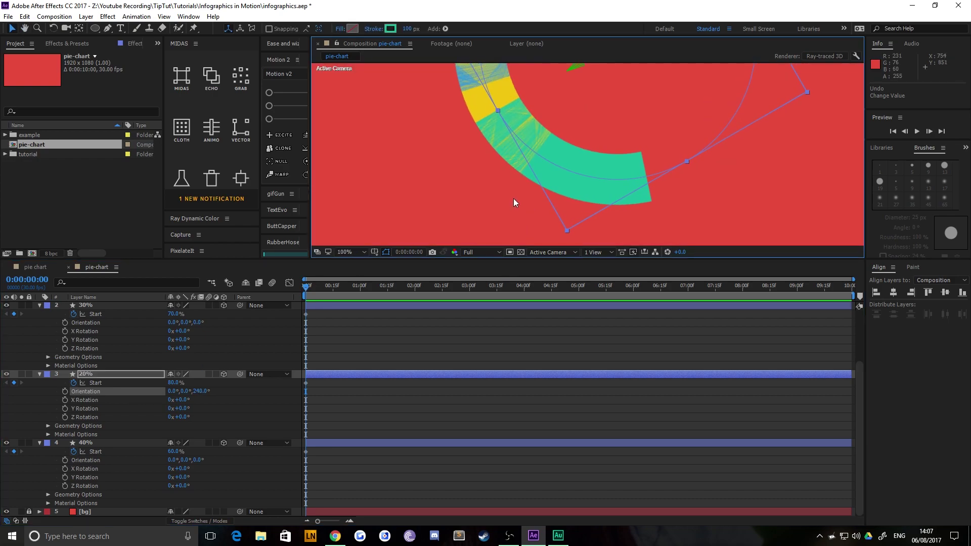
mouse_move(199, 391)
mouse_down()
mouse_move(180, 392)
mouse_move(201, 399)
mouse_up()
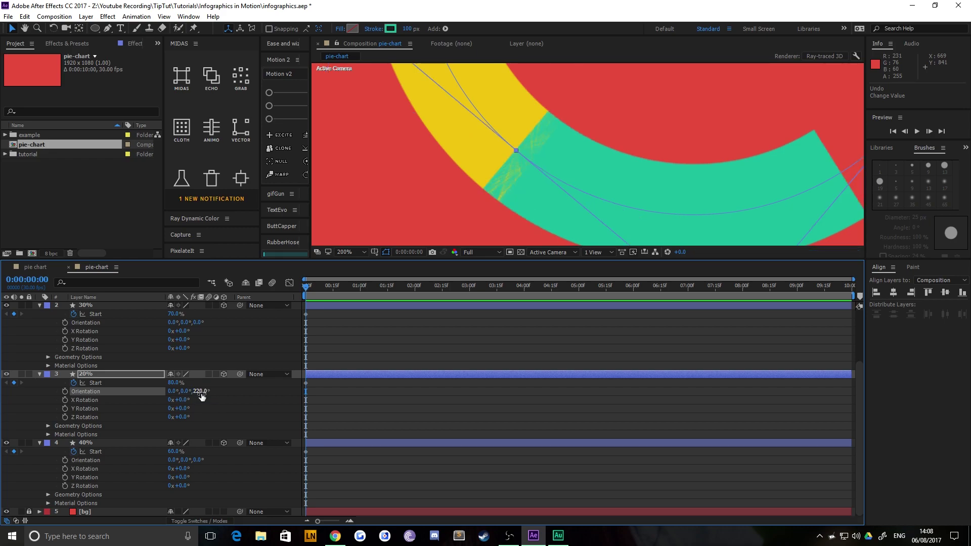
drag(198, 391, 199, 396)
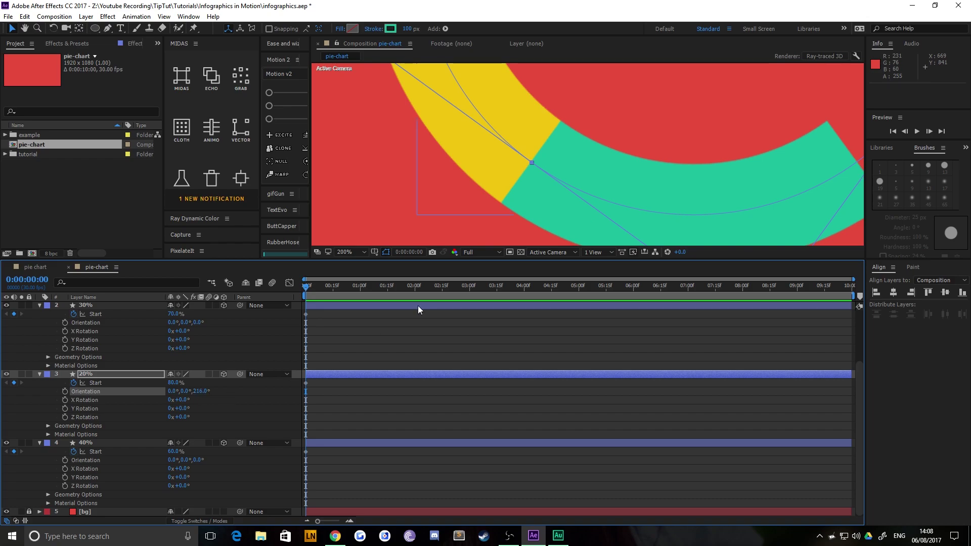
- Keyframe Orientation at 0:00 on the 20% and 40% layers
scroll(512, 201, down, 3)
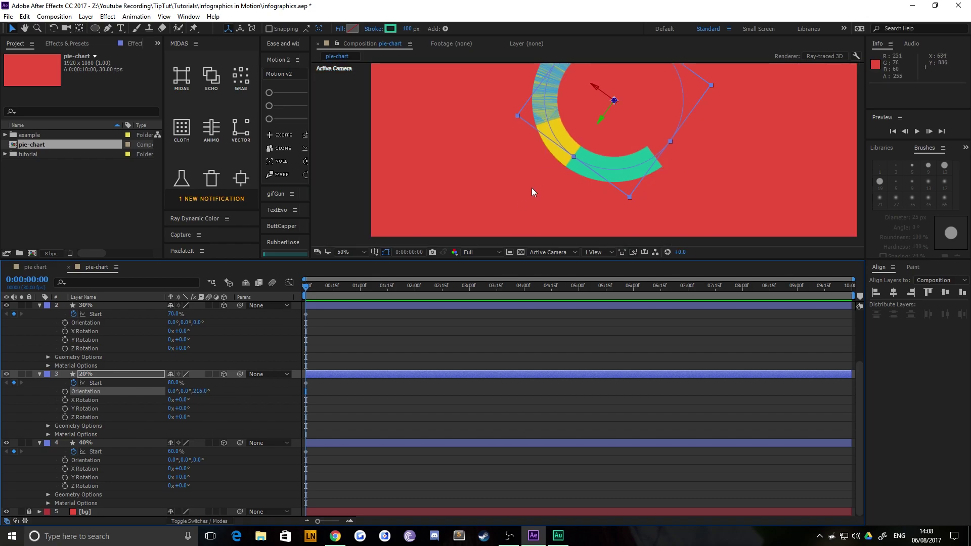
click(356, 163)
key(h)
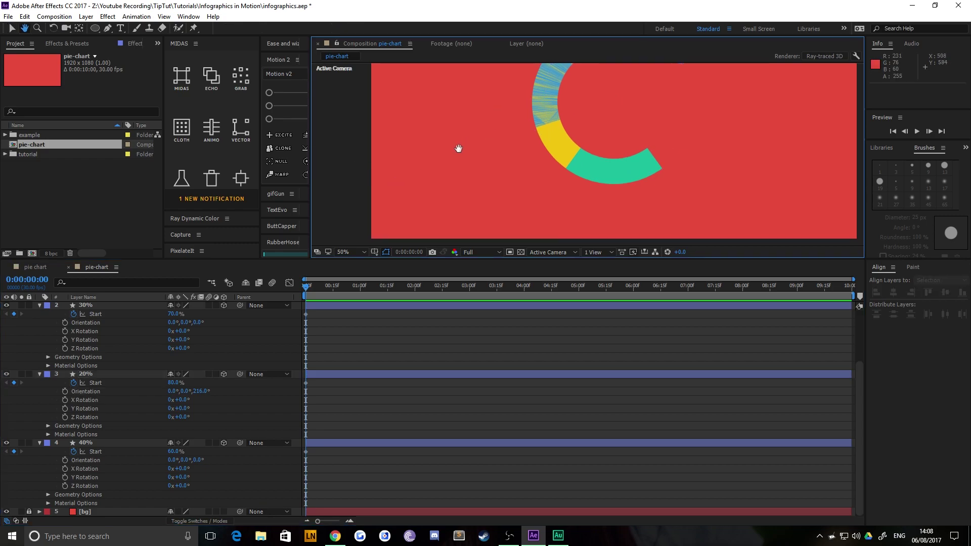
drag(458, 148, 390, 195)
key(v)
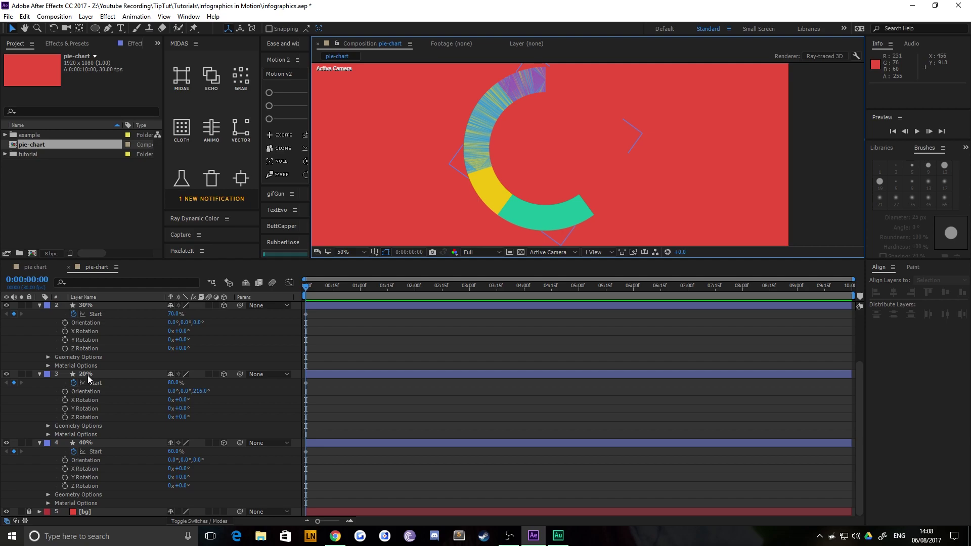
click(87, 375)
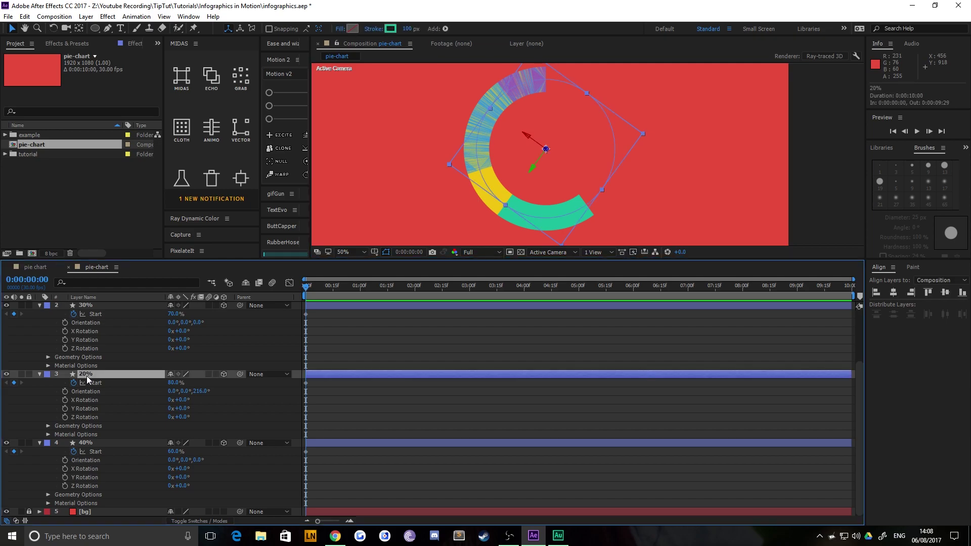
click(64, 392)
click(65, 460)
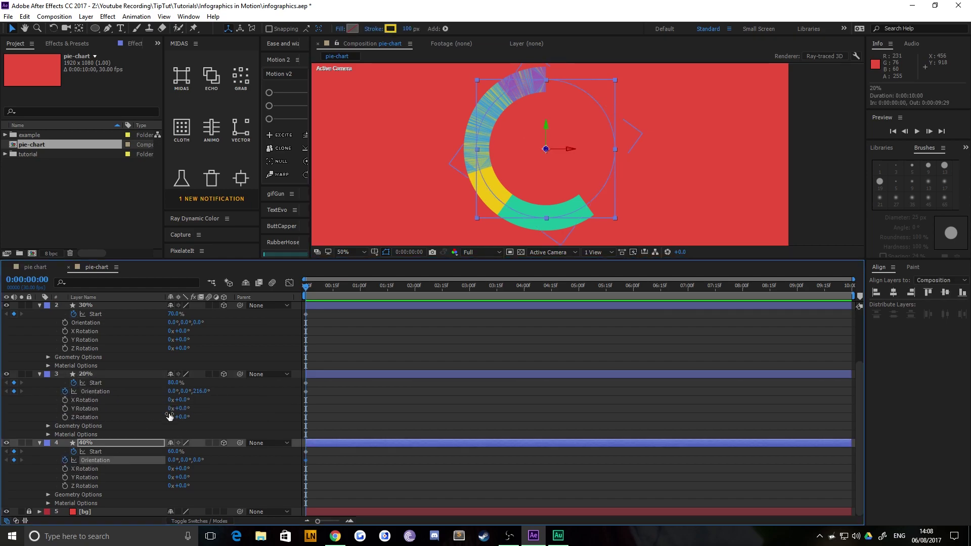
- Set the 30% layer's Z Orientation to 144° to adjoin the green segment, and keyframe Orientation at 0:00
scroll(142, 397, up, 3)
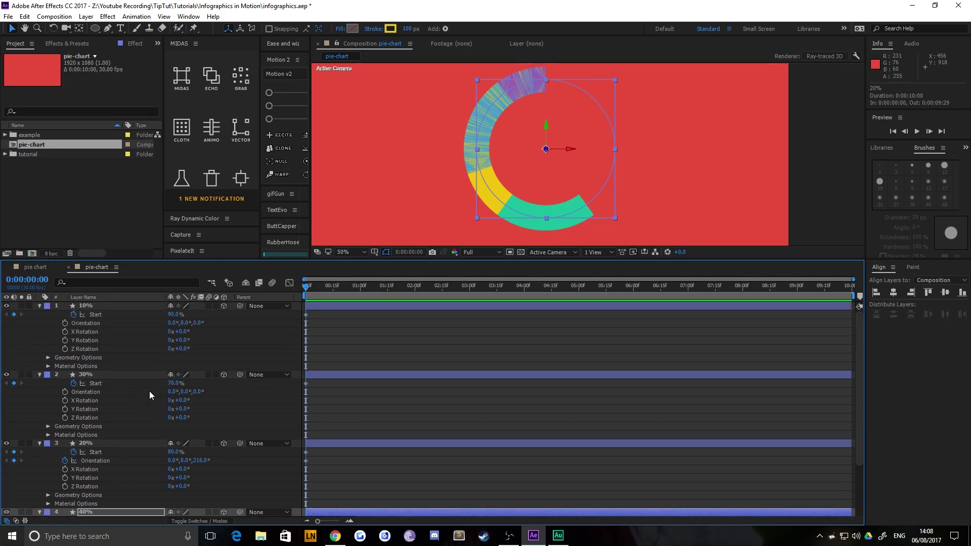
click(97, 375)
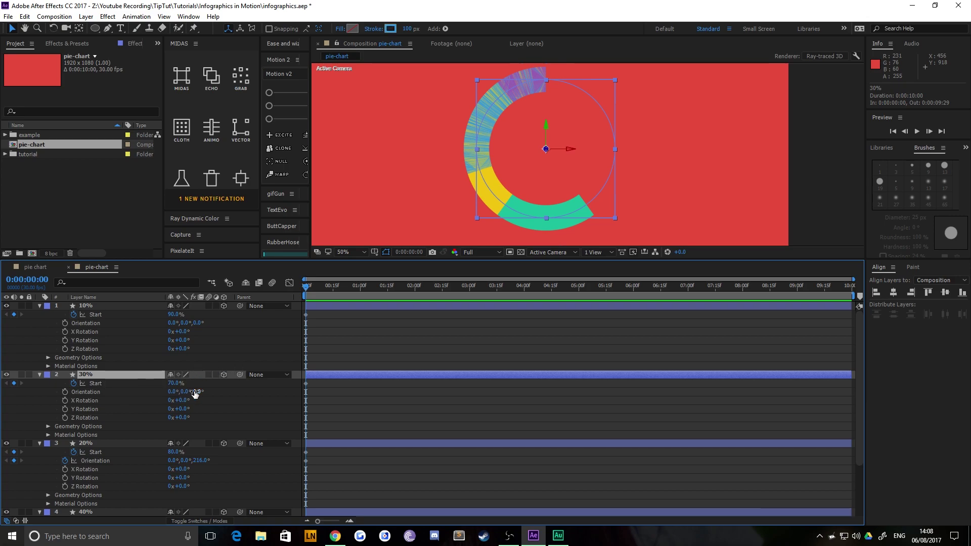
mouse_move(195, 394)
mouse_down()
mouse_move(155, 399)
mouse_move(199, 392)
mouse_up()
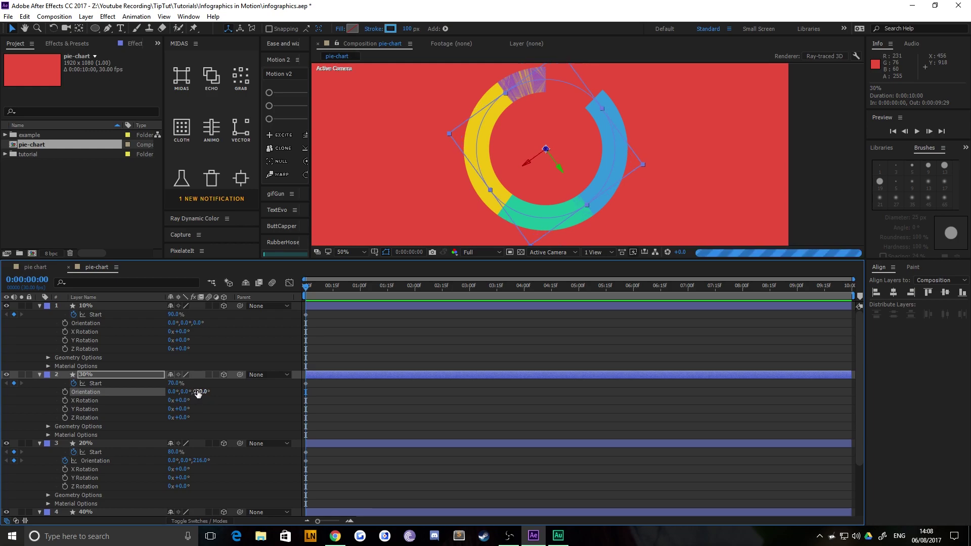
key(period)
key(period)
drag(549, 223, 535, 147)
drag(199, 391, 203, 392)
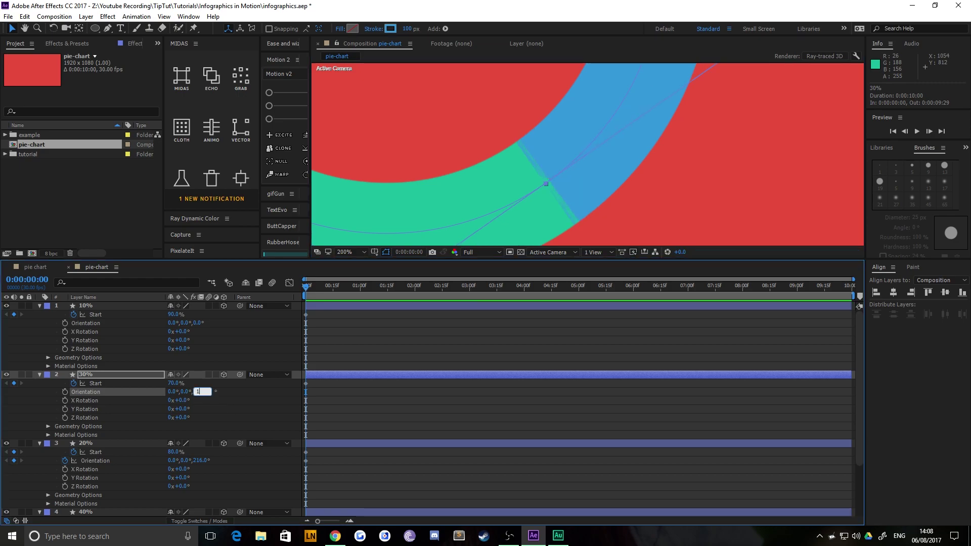
drag(203, 393, 201, 394)
key(comma)
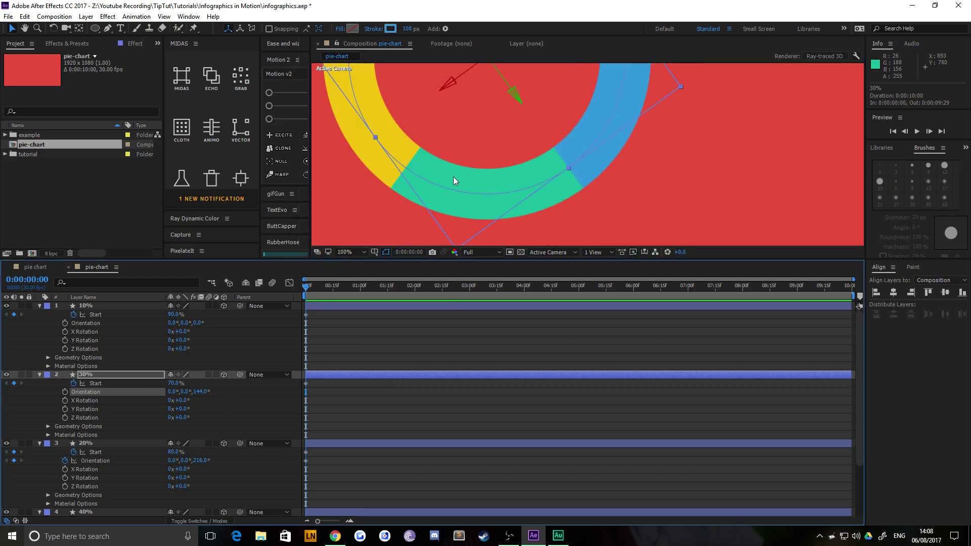
key(comma)
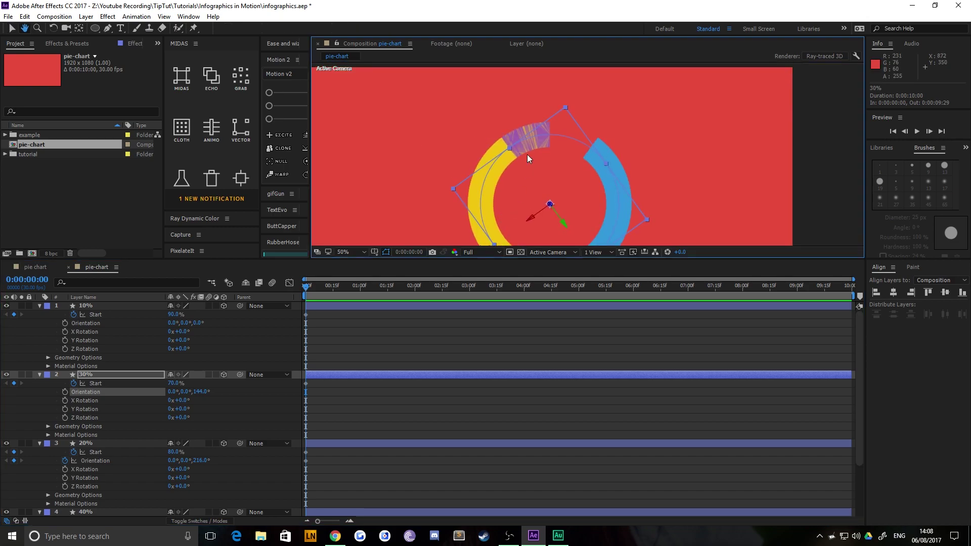
click(65, 392)
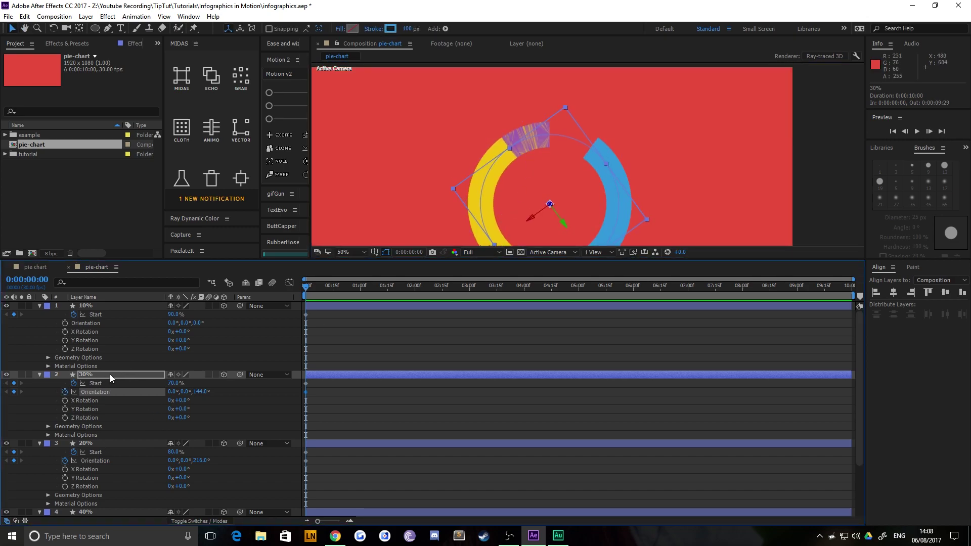
- Show only the keyframed Start and Orientation properties on the 30%, 20% and 40% layers
key(u)
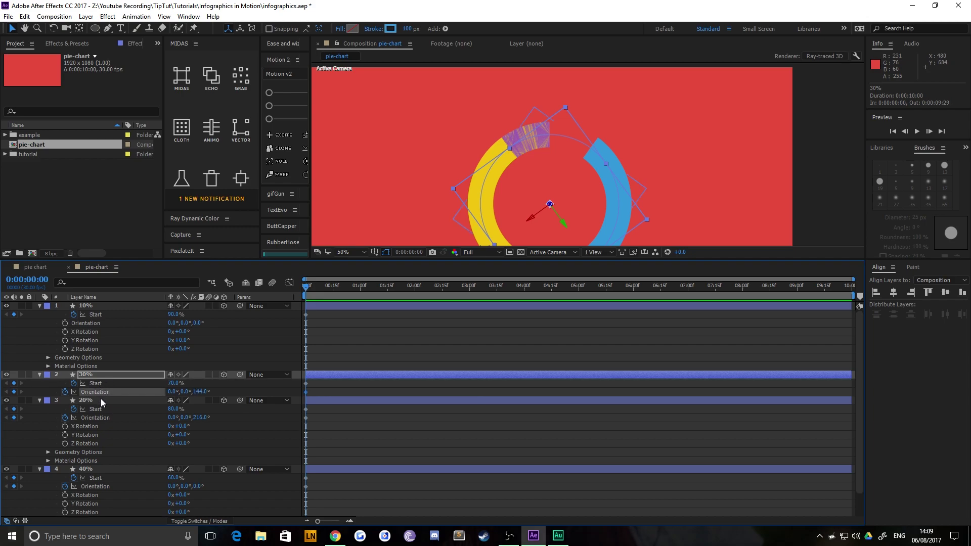
click(101, 400)
key(u)
click(98, 426)
key(u)
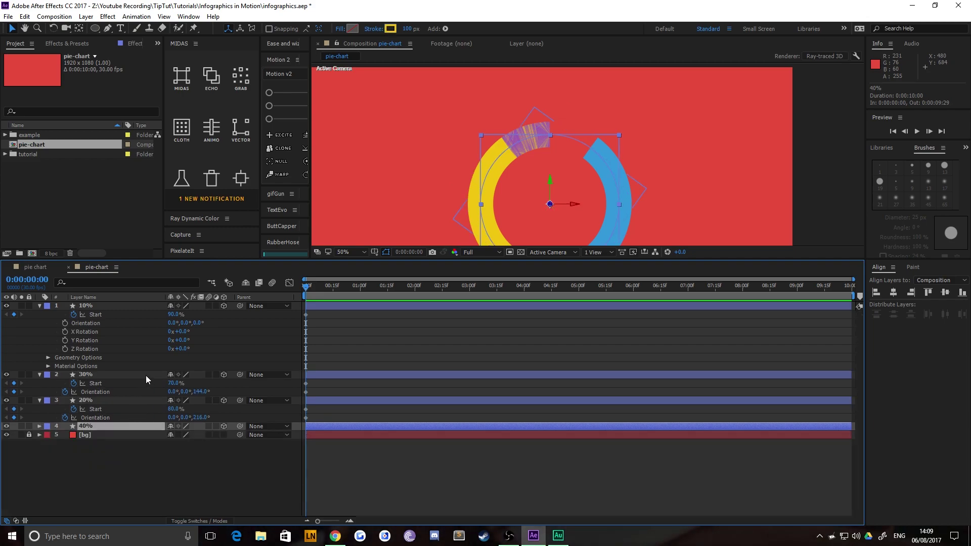
key(u)
key(u)
key(u)
key(u)
key(u)
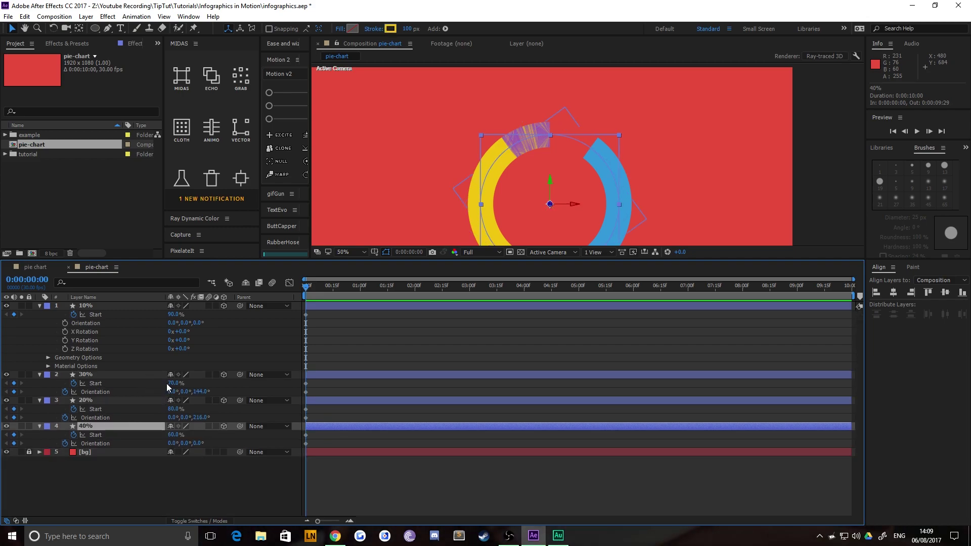
key(u)
key(u)
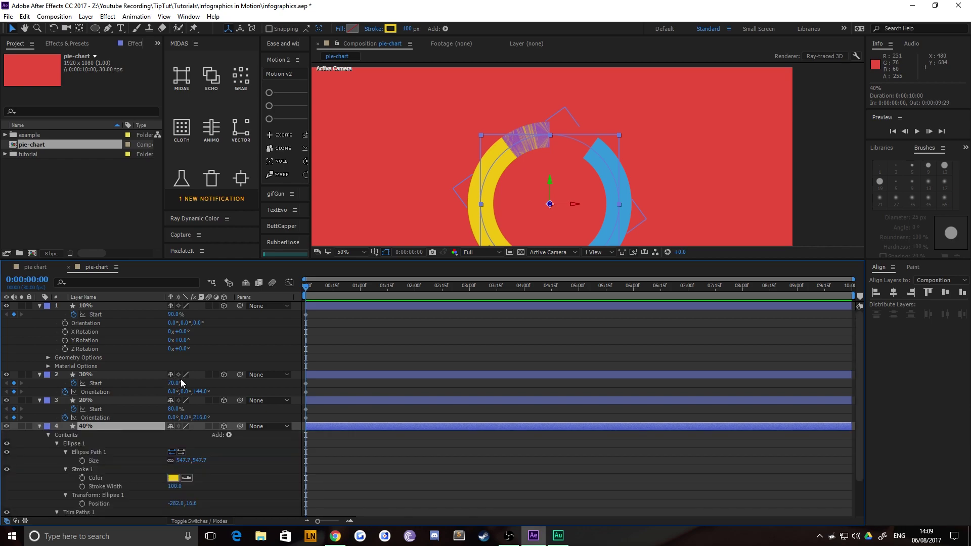
key(u)
key(u)
key(u)
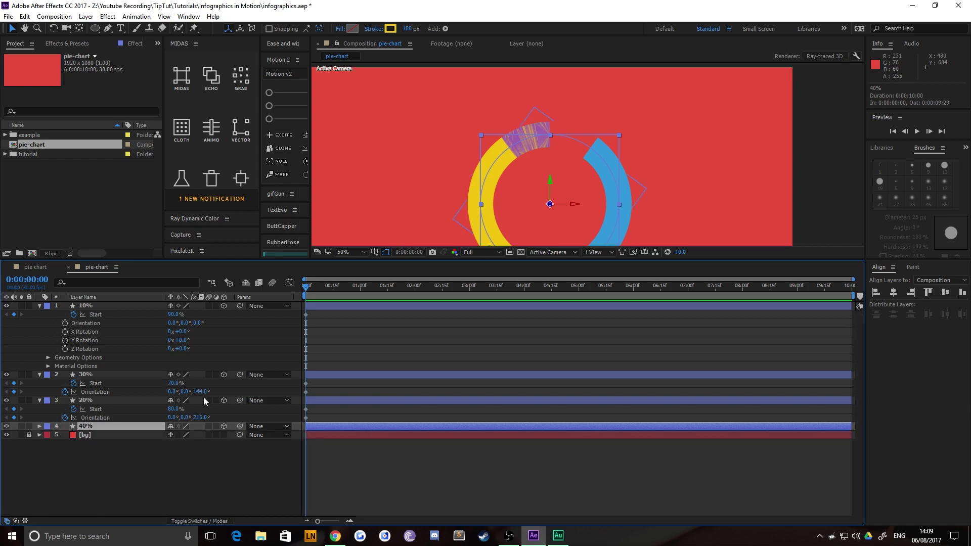
key(u)
key(u)
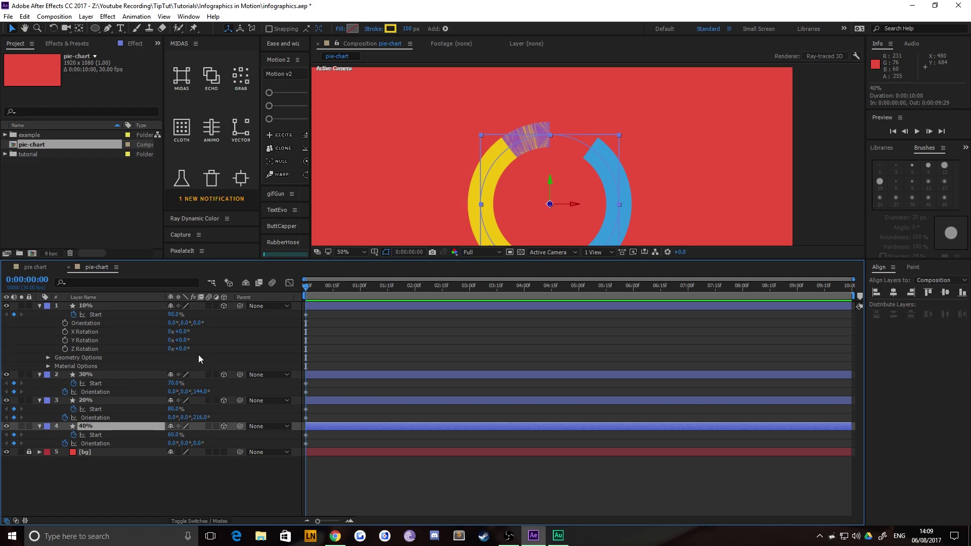
- Set the 10% layer's Z Orientation to 36° so the purple segment closes the gap between the yellow and blue segments
key(ctrl+Up)
key(ctrl+Up)
key(ctrl+Up)
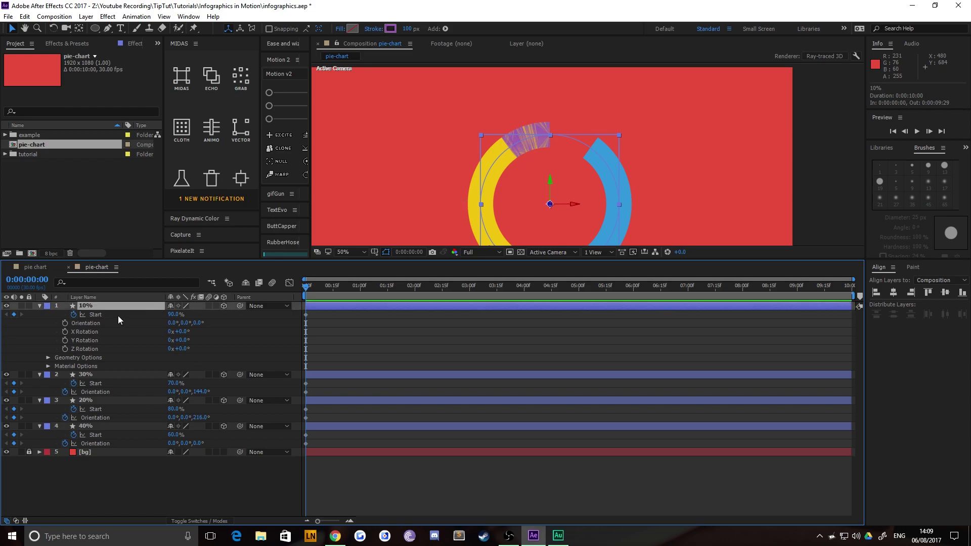
drag(197, 323, 51, 345)
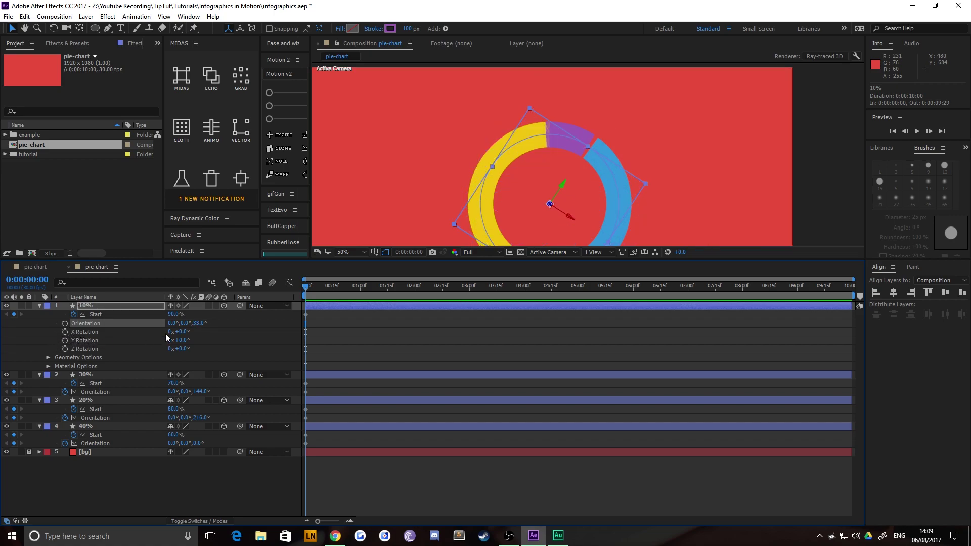
scroll(619, 132, up, 4)
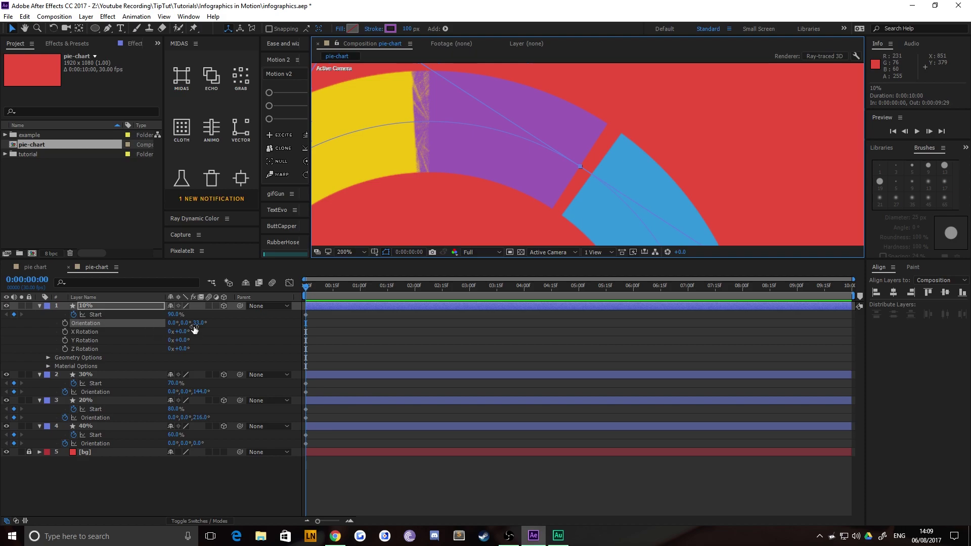
drag(199, 326, 202, 328)
scroll(447, 140, down, 4)
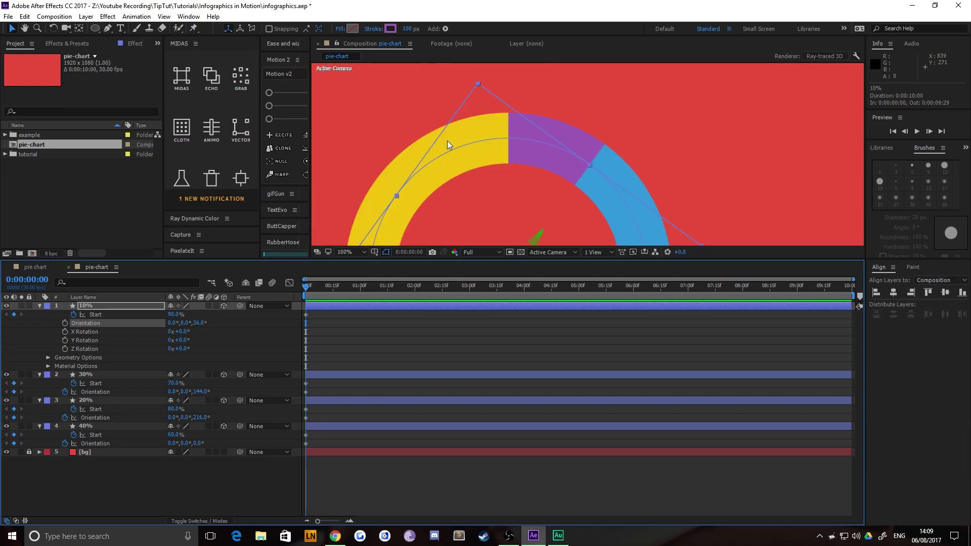
click(417, 151)
key(h)
drag(411, 219, 390, 161)
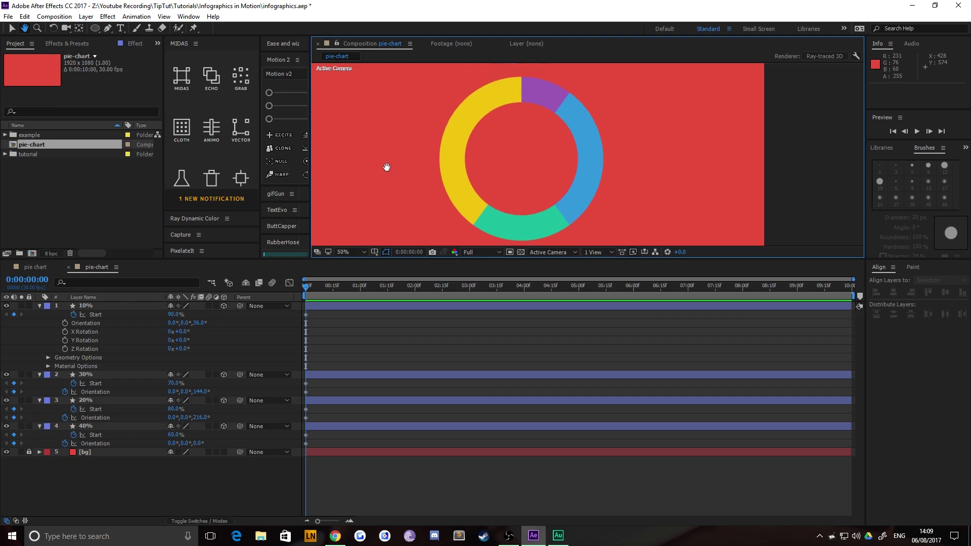
key(v)
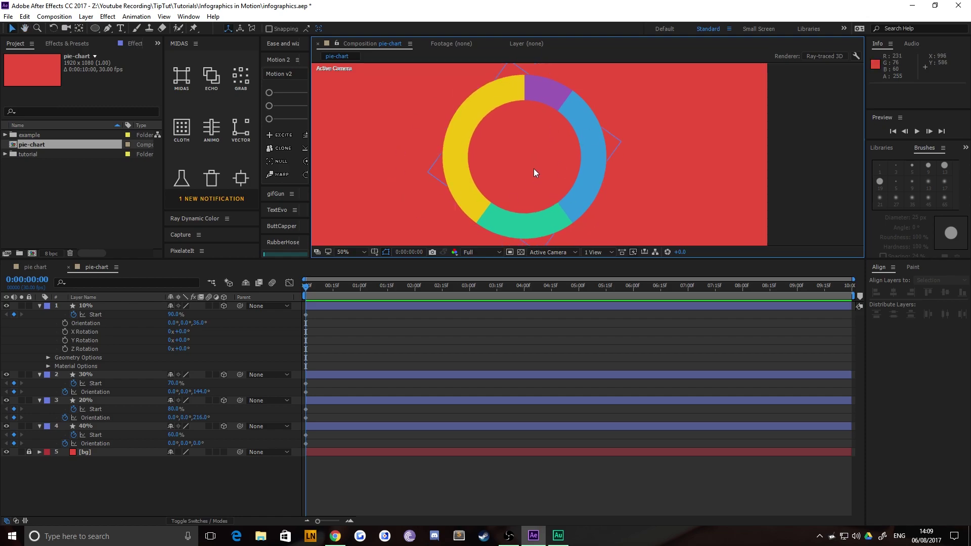
key(comma)
key(comma)
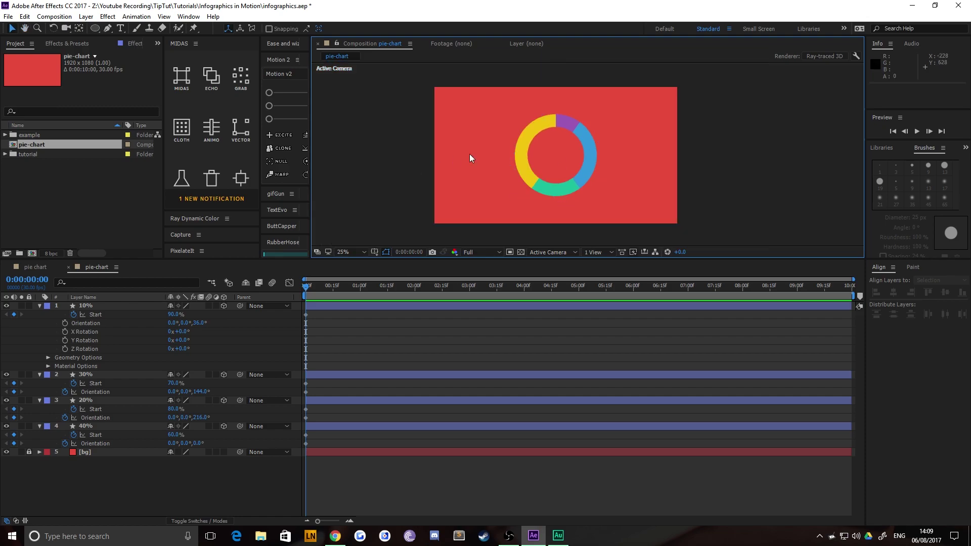
- Examine the finished pie chart example composition at Full resolution with Camera 1 enabled, and return to the pie-chart composition
click(28, 267)
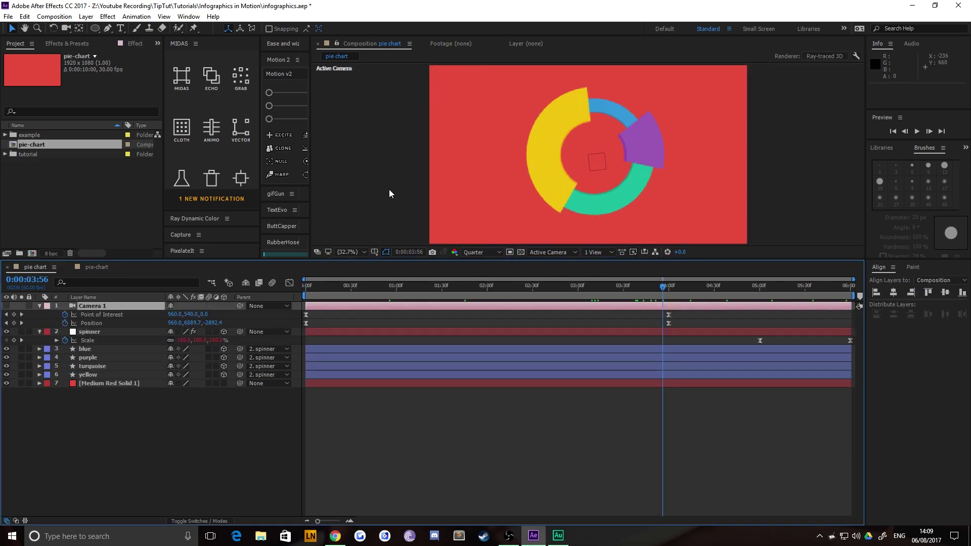
click(488, 252)
click(483, 279)
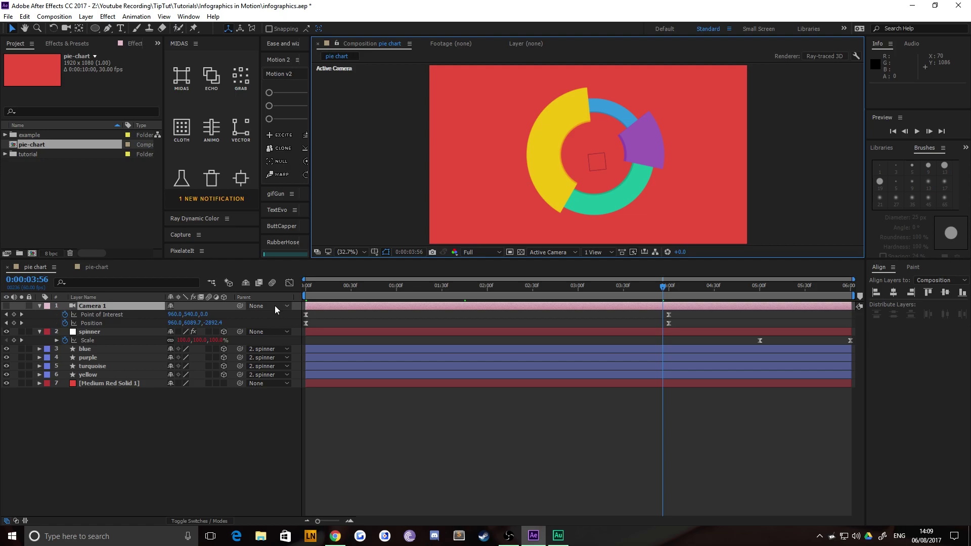
click(6, 305)
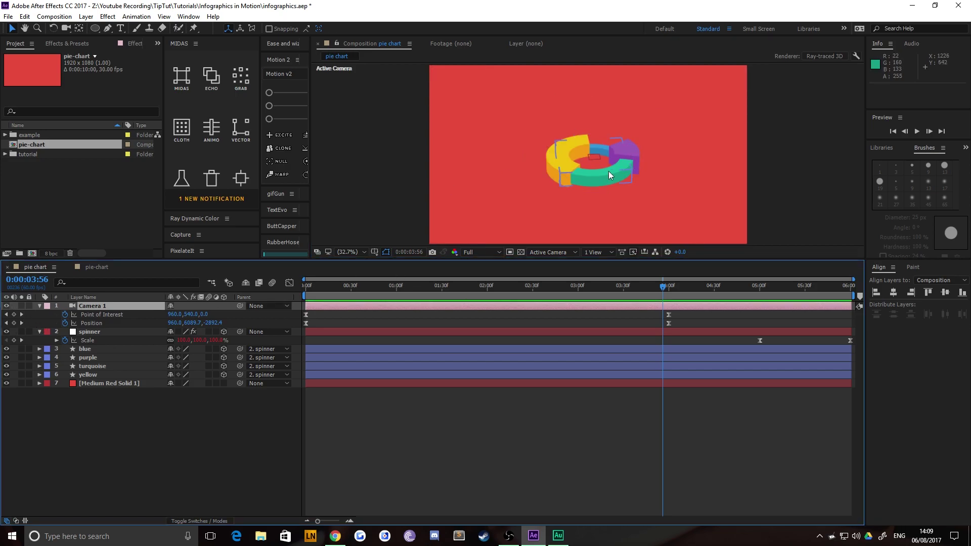
click(95, 267)
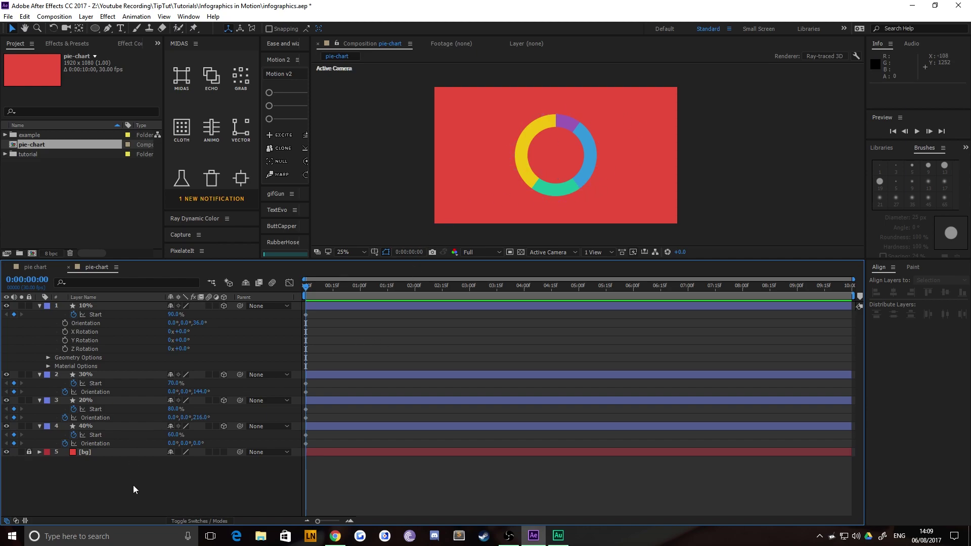
- Keyframe Orientation at 0:00 on the 10% layer and show only the keyframed properties of all four segment layers
click(65, 323)
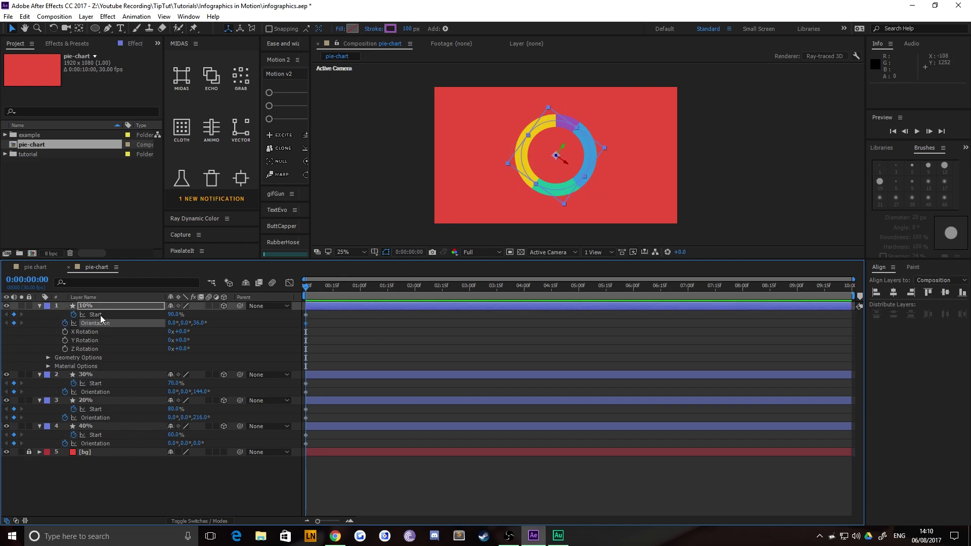
shift+click(121, 426)
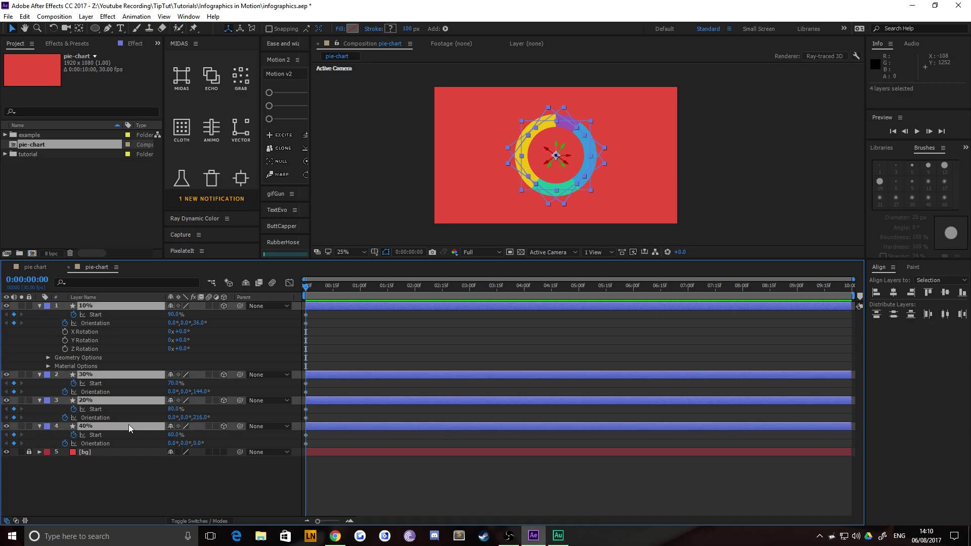
key(u)
key(u)
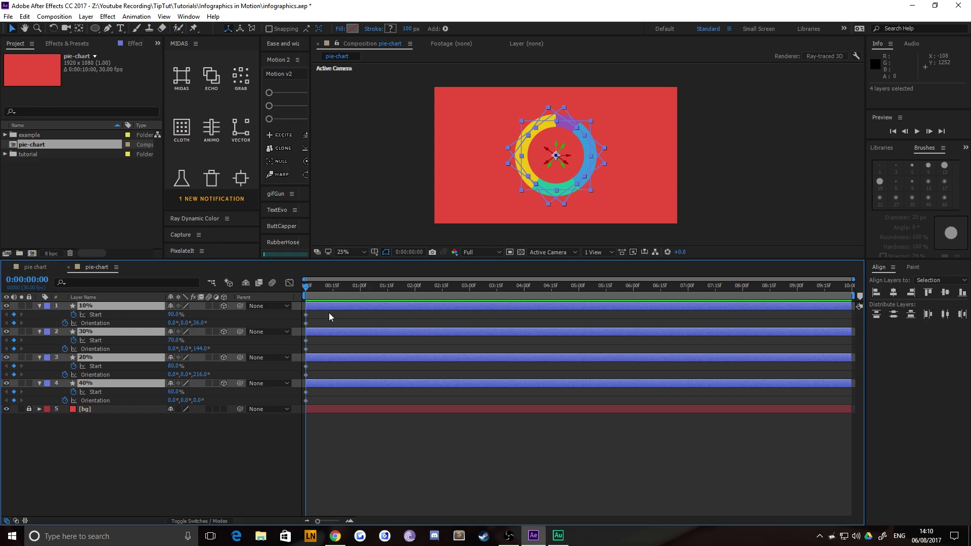
- Add Start and Orientation keyframes holding the current values at 0:00:01:00 on all four segment layers
key(space)
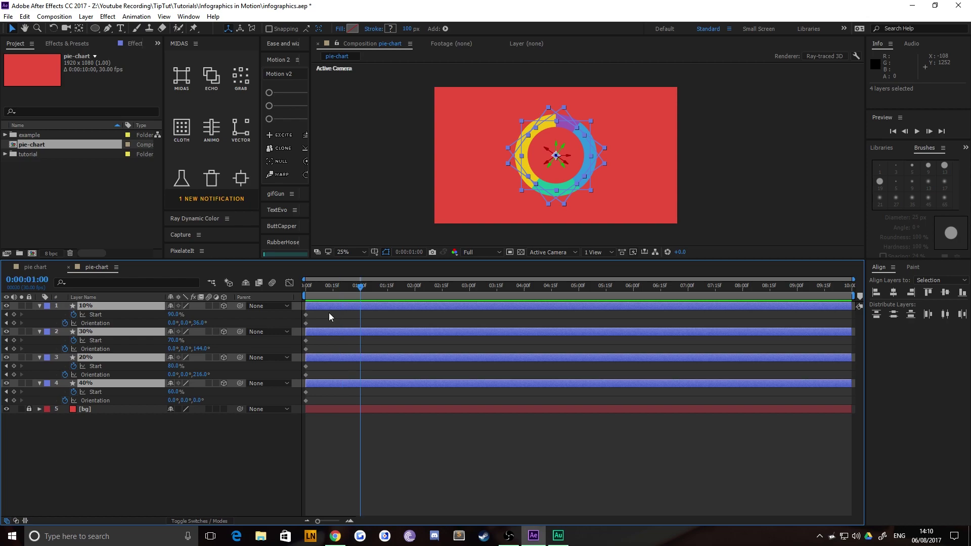
click(14, 400)
click(13, 314)
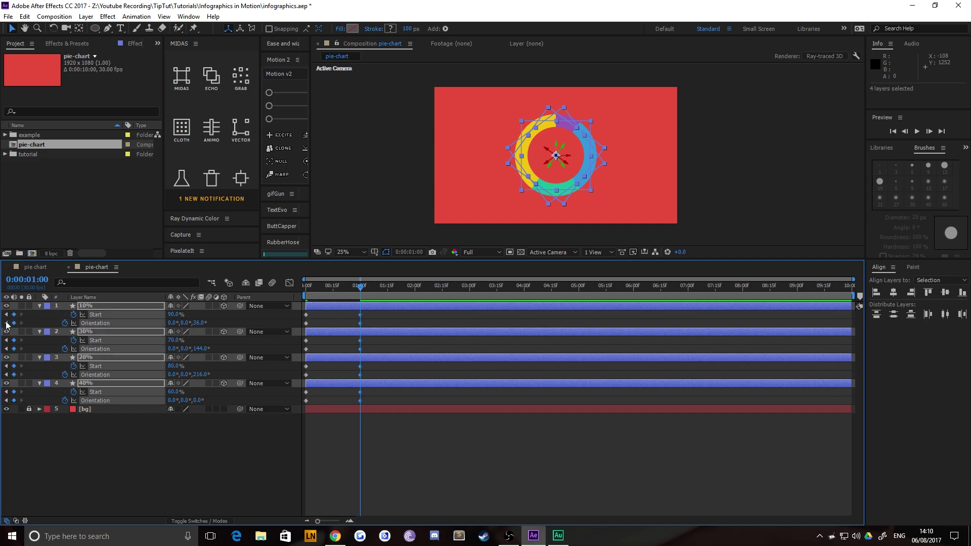
- At 0:00, set Start to 100% on the 10%, 30%, 20% and 40% layers so every segment begins empty
key(Home)
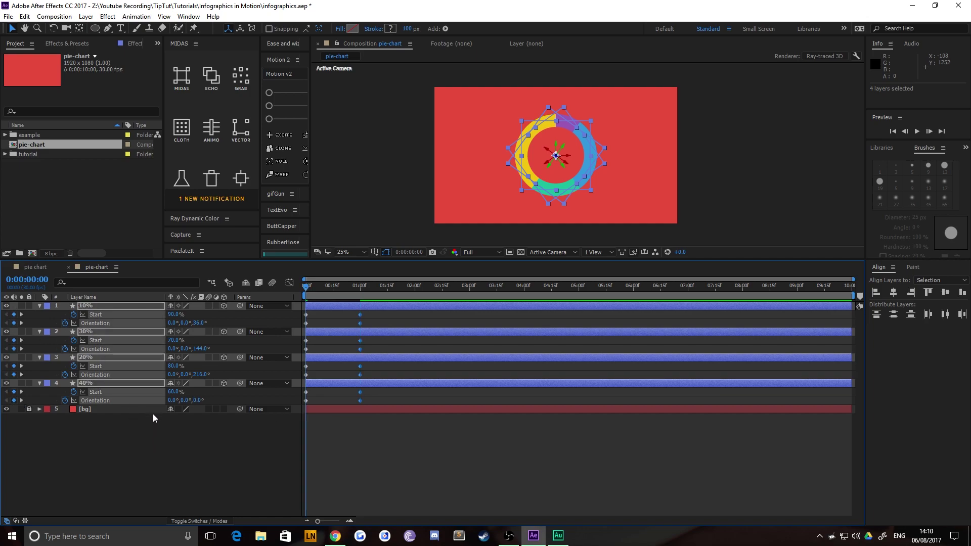
click(153, 432)
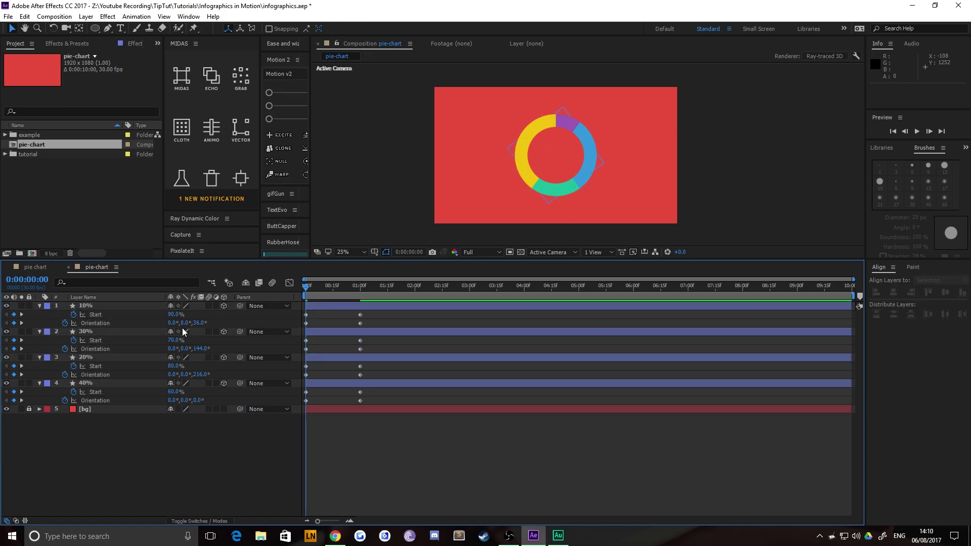
click(171, 314)
text(10)
key(Return)
click(172, 341)
text(100)
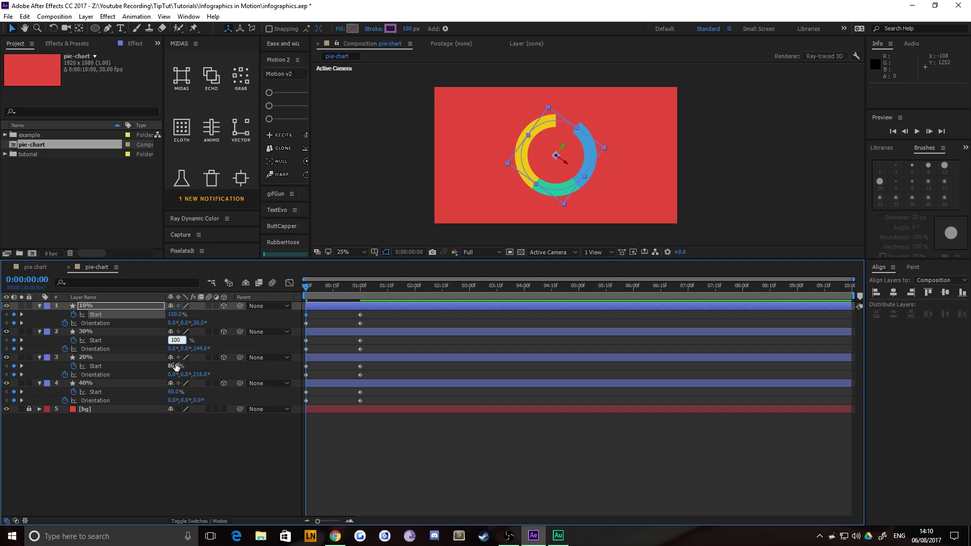
key(Return)
click(175, 366)
text(100)
key(Return)
click(173, 392)
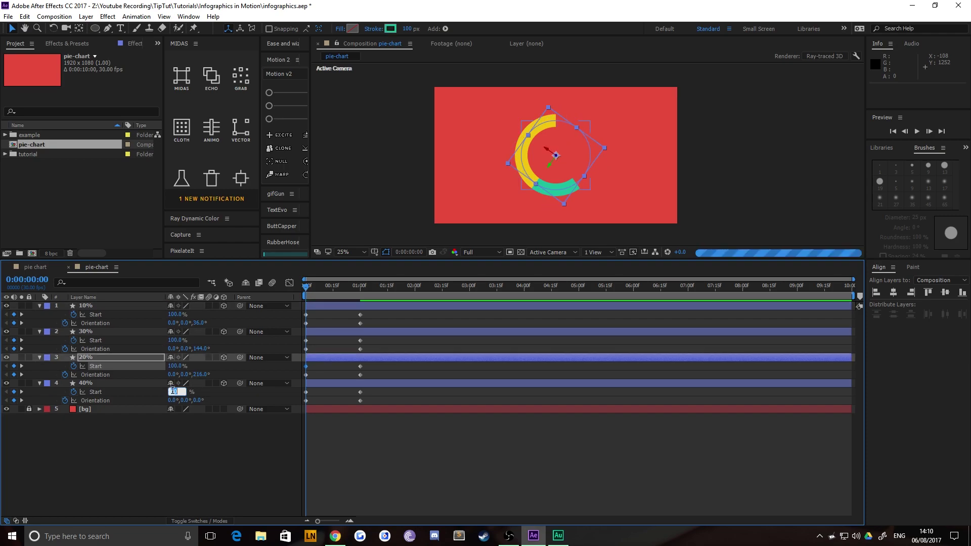
text(100)
key(Return)
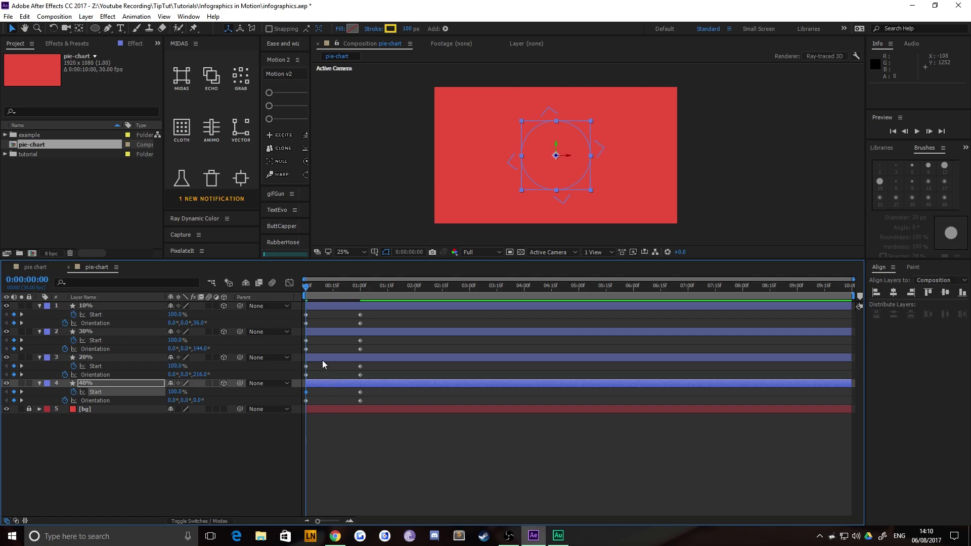
- Scrub through the segment animation and apply Easy Ease to all Start and Orientation keyframes on the four layers
drag(307, 290, 341, 294)
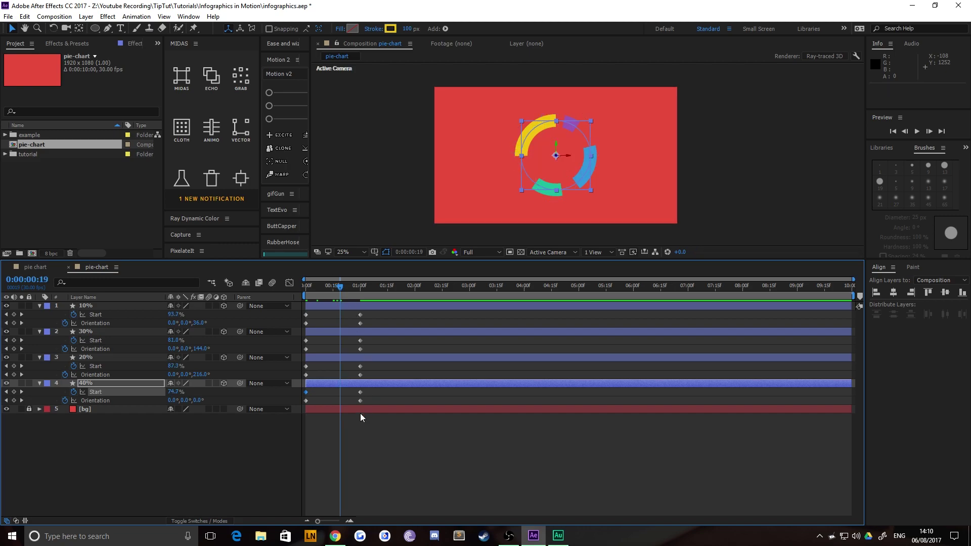
drag(372, 398, 303, 309)
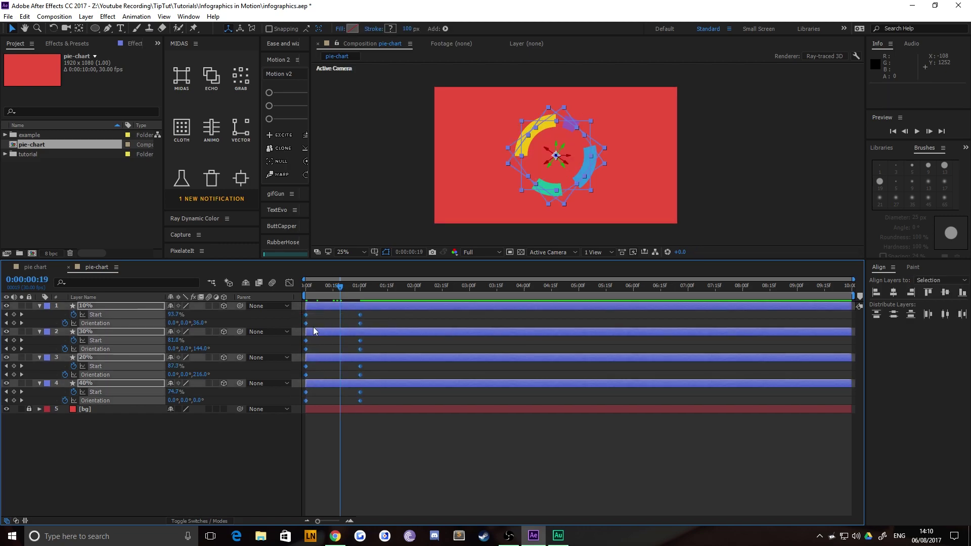
right_click(306, 325)
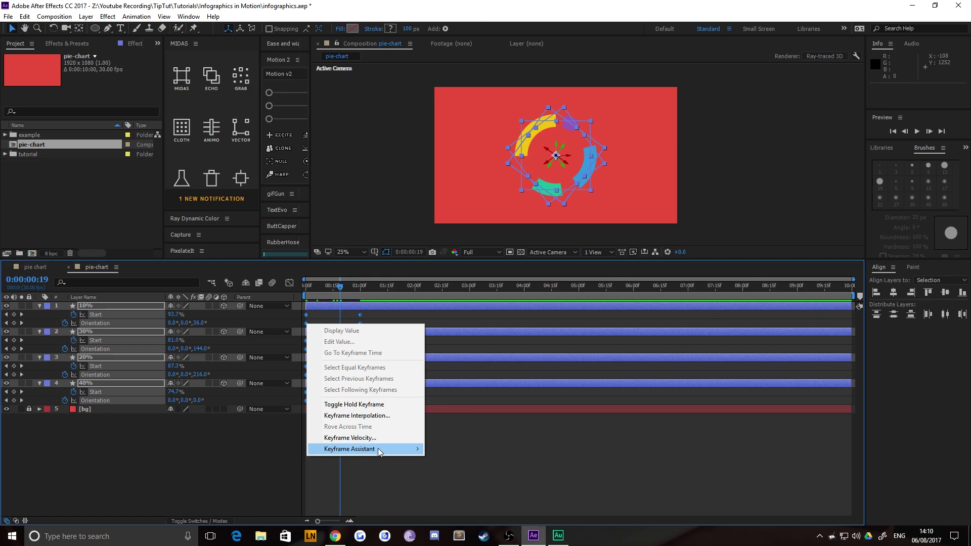
mouse_move(365, 449)
click(473, 471)
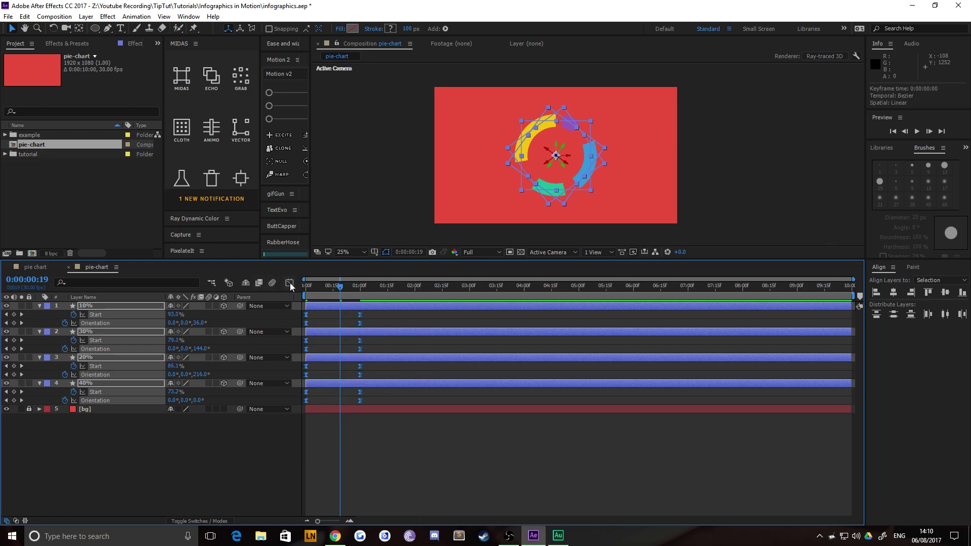
- Open the Graph Editor for the eased keyframes, view the value graph, and return to the speed graph
click(289, 282)
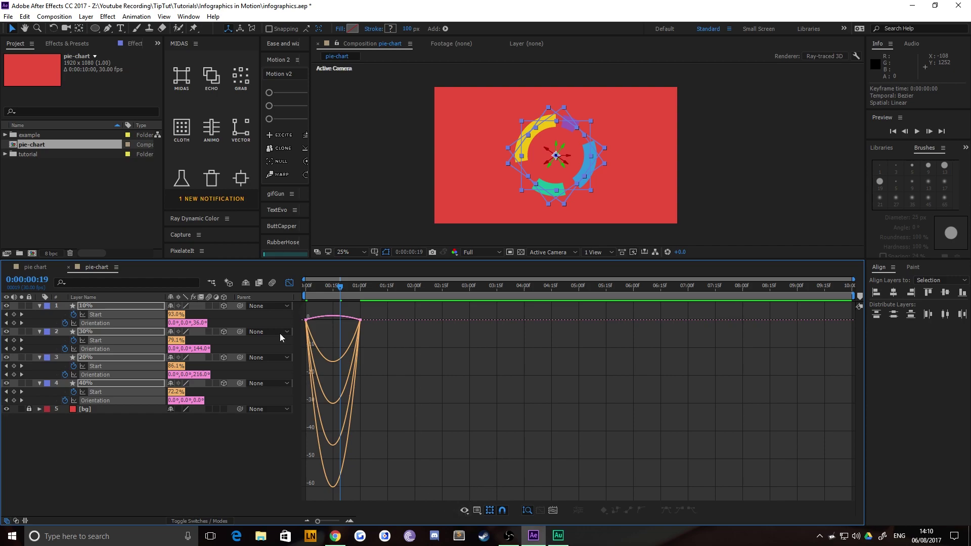
click(464, 511)
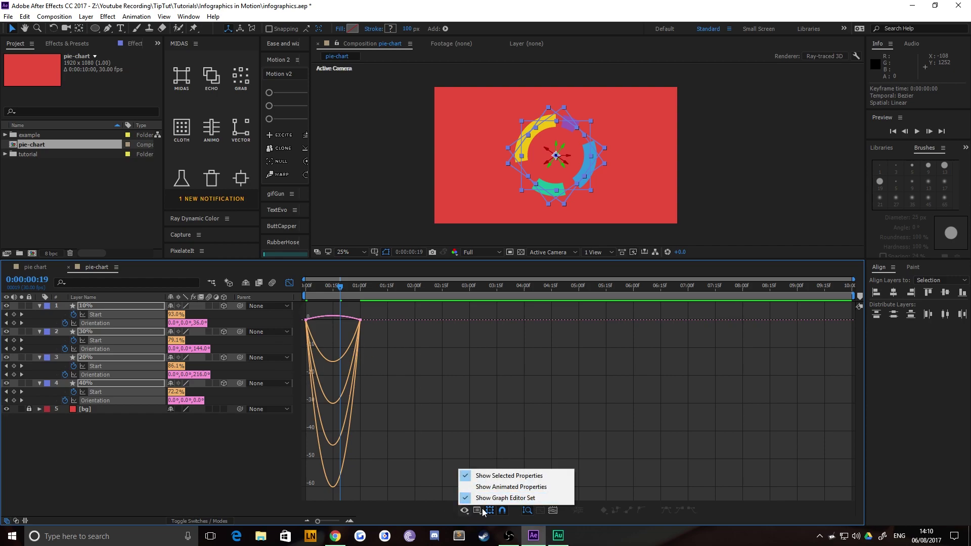
click(477, 510)
click(510, 401)
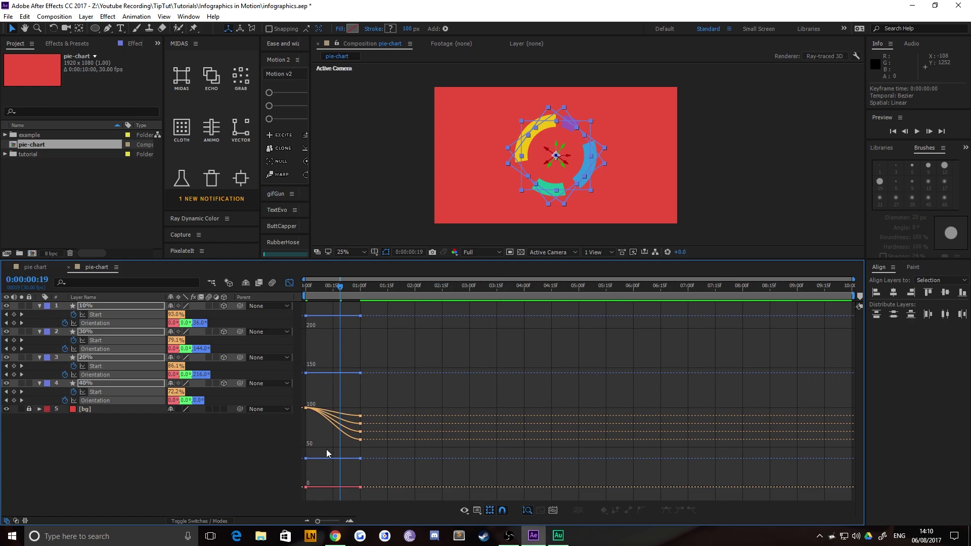
click(480, 510)
click(506, 413)
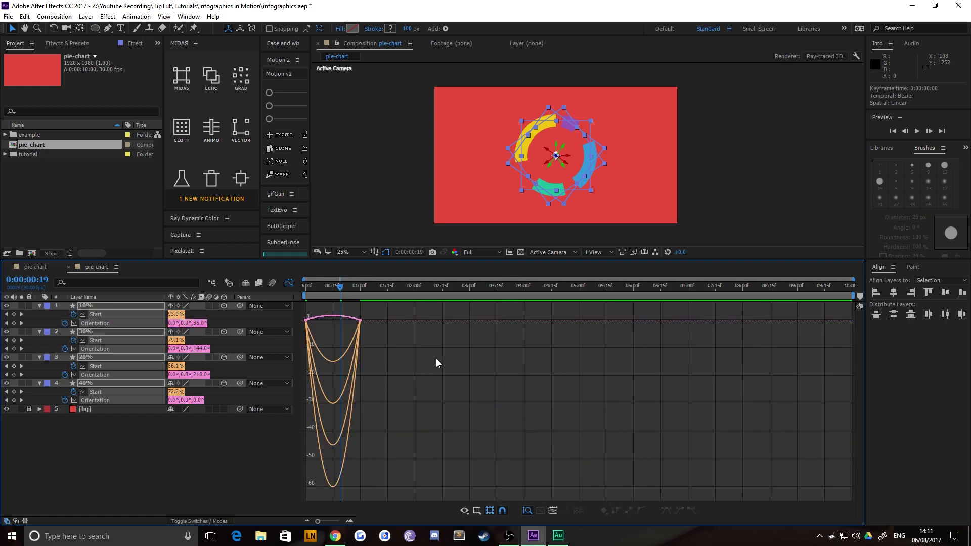
- Stretch the ending keyframes' speed handles towards the start for a fast beginning and slow finish, and close the Graph Editor
drag(528, 403, 233, 294)
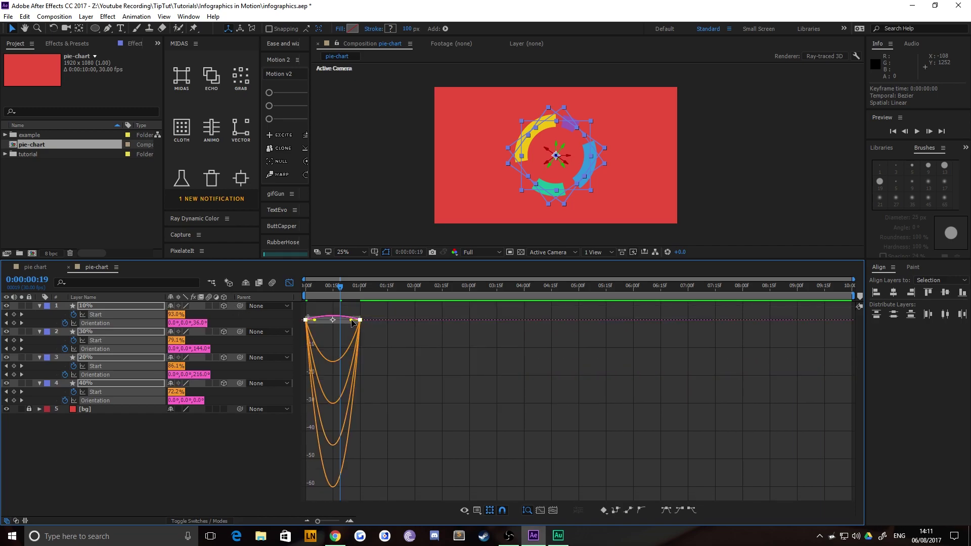
drag(354, 323, 310, 321)
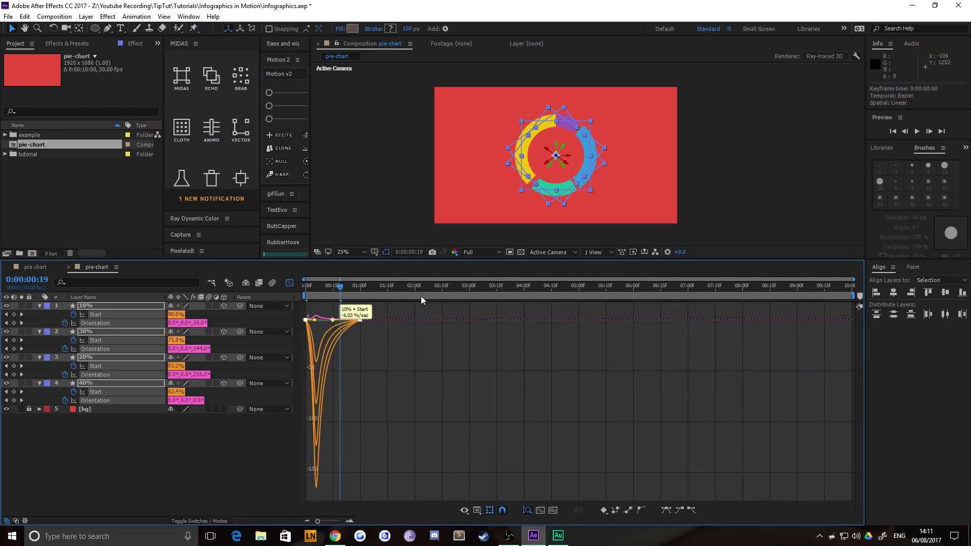
click(309, 286)
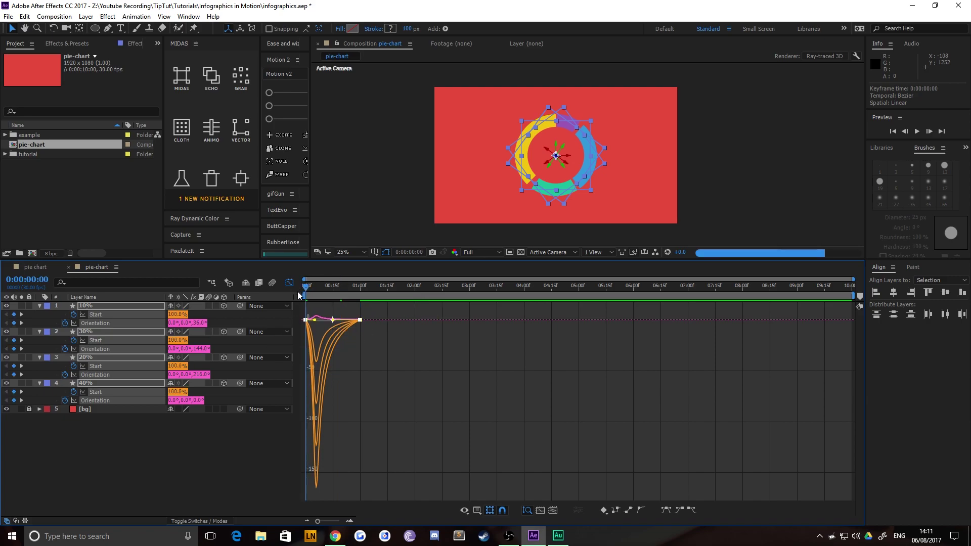
mouse_move(306, 289)
mouse_down()
mouse_move(348, 289)
mouse_move(295, 296)
mouse_up()
click(289, 283)
- End the work area at 0:00:01:11 to preview the segment animation, and extend the work area's end to about 0:00:03:13
key(n)
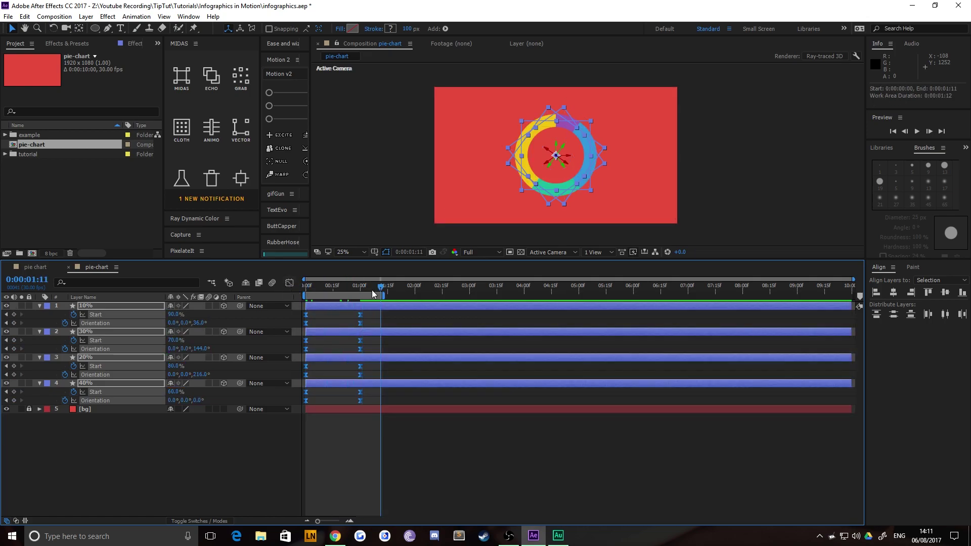
key(space)
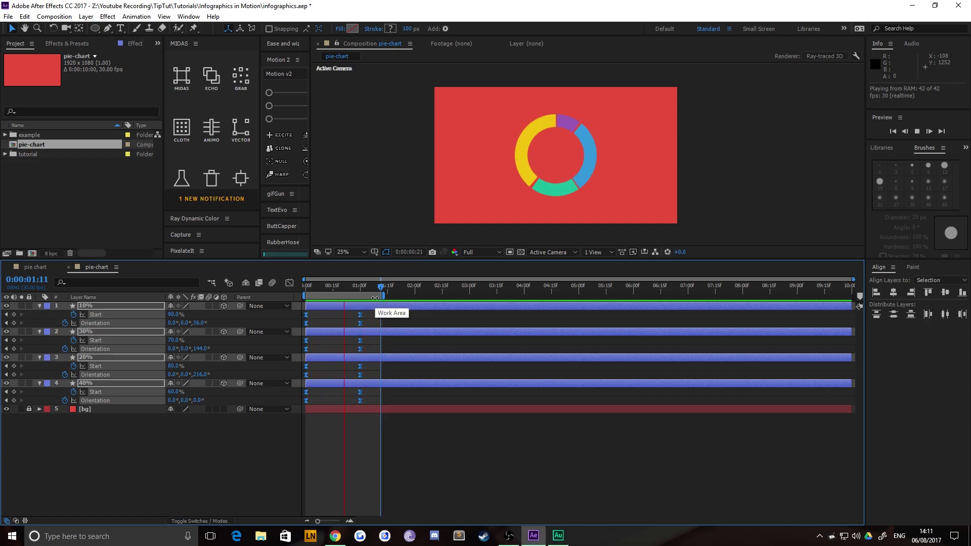
drag(384, 296, 495, 296)
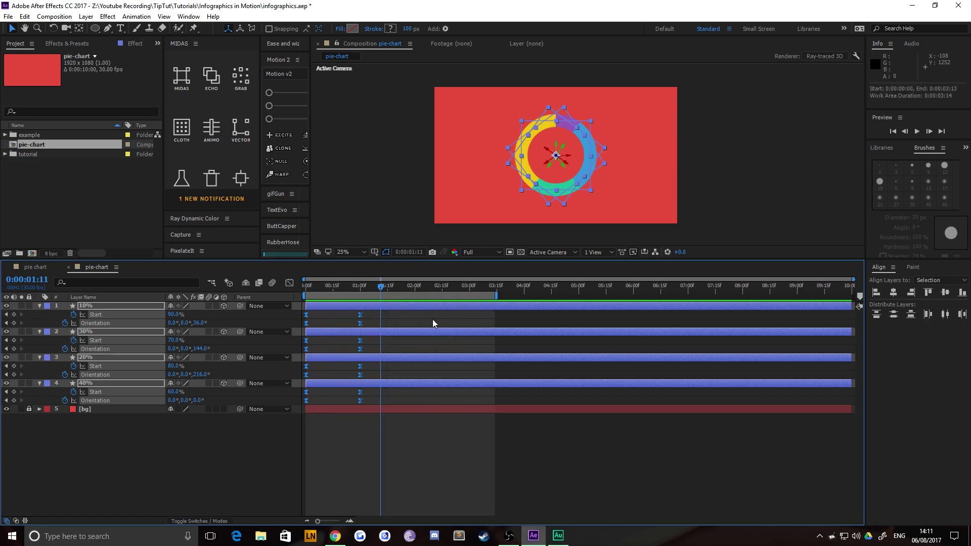
- Try sliding the 20% layer to start at 0:00:01:00 and the 30% layer at 0:00:02:00, and undo the moves
click(364, 447)
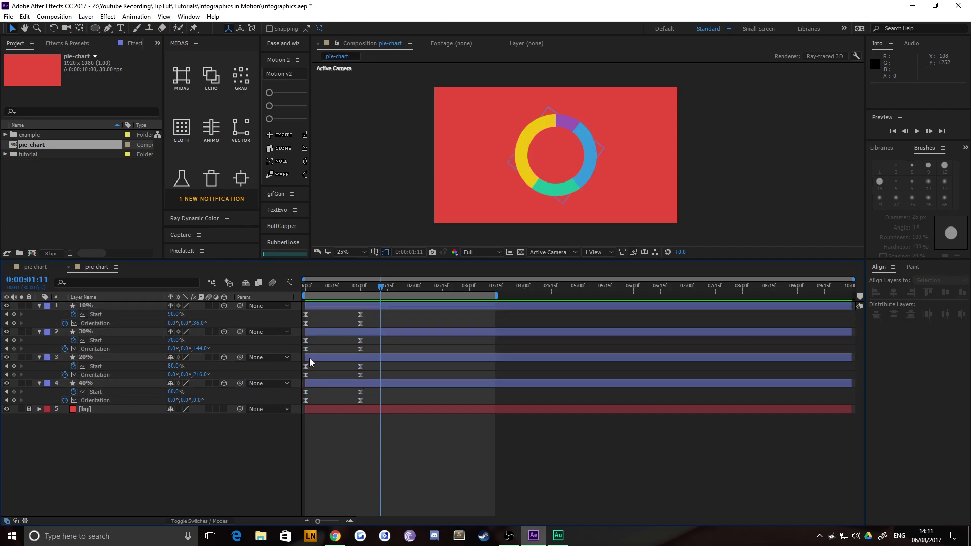
click(85, 385)
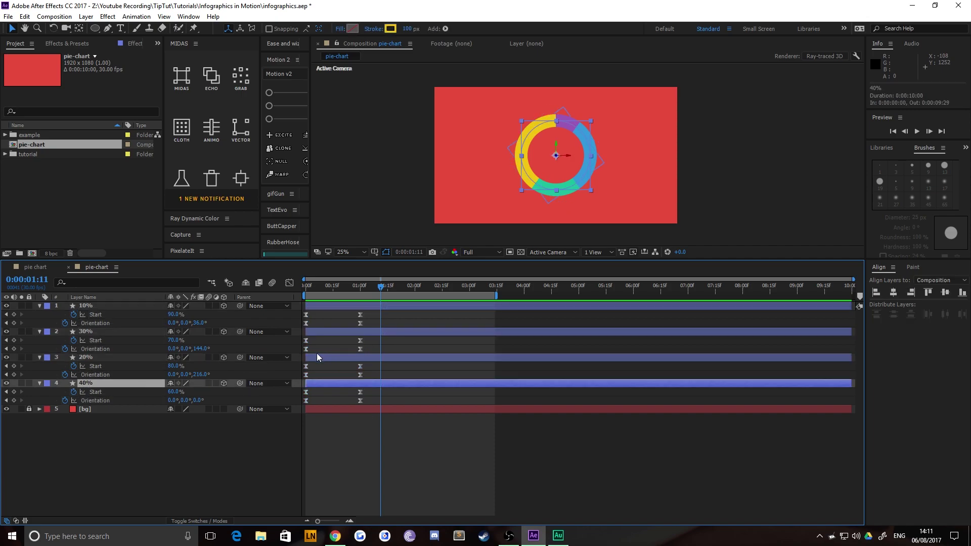
drag(323, 355, 377, 354)
key(ctrl+z)
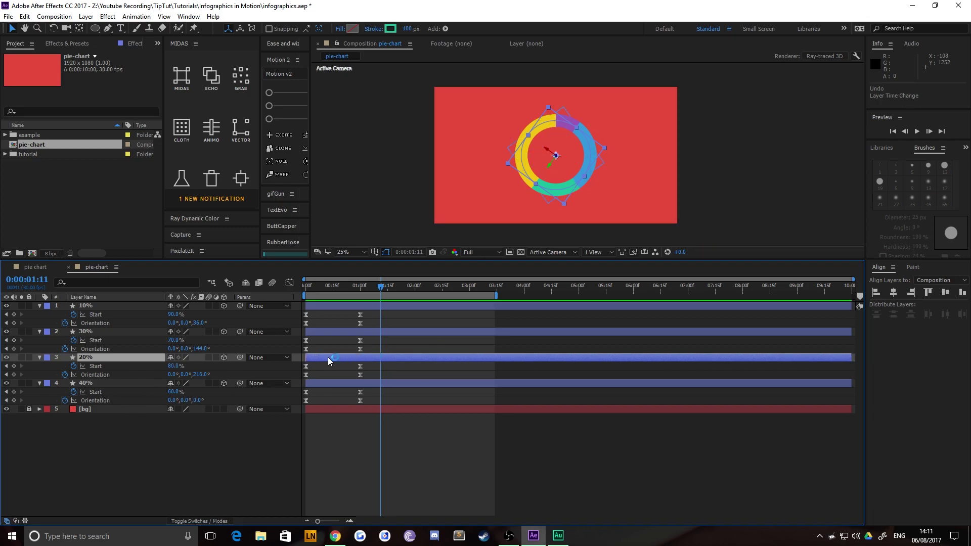
drag(321, 358, 442, 324)
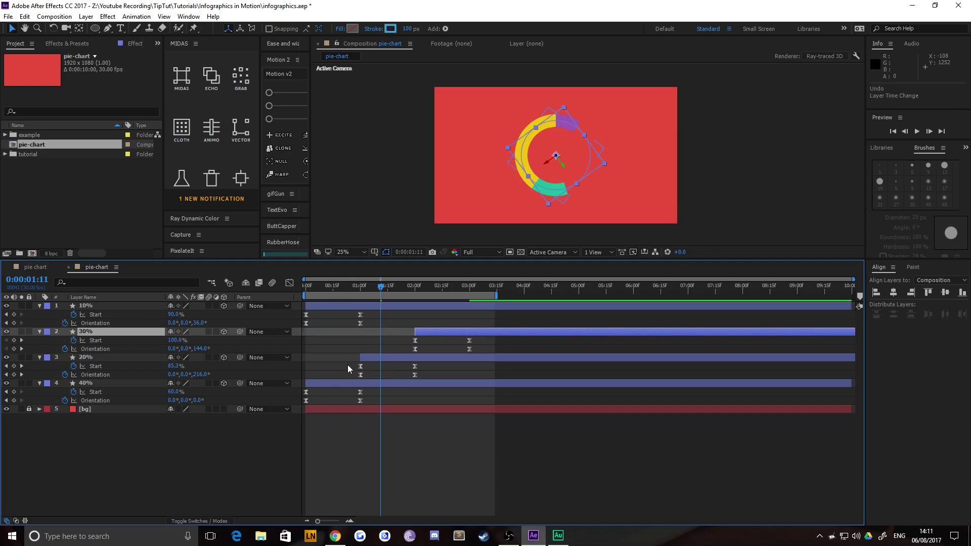
key(ctrl+z)
key(ctrl+z)
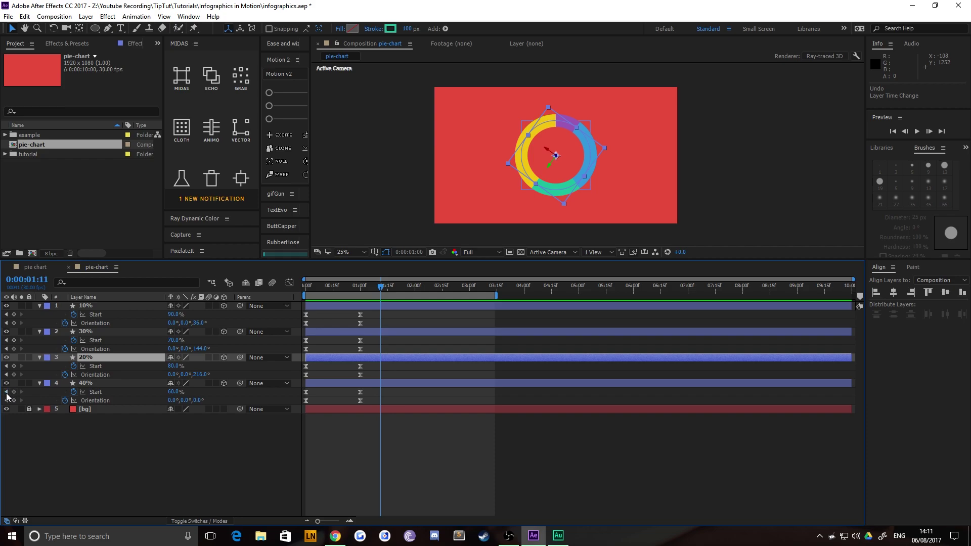
- Stagger the segment layers so 20% starts at 0:00:01:00, 30% at 0:00:02:00 and 10% at 0:00:03:00
click(6, 392)
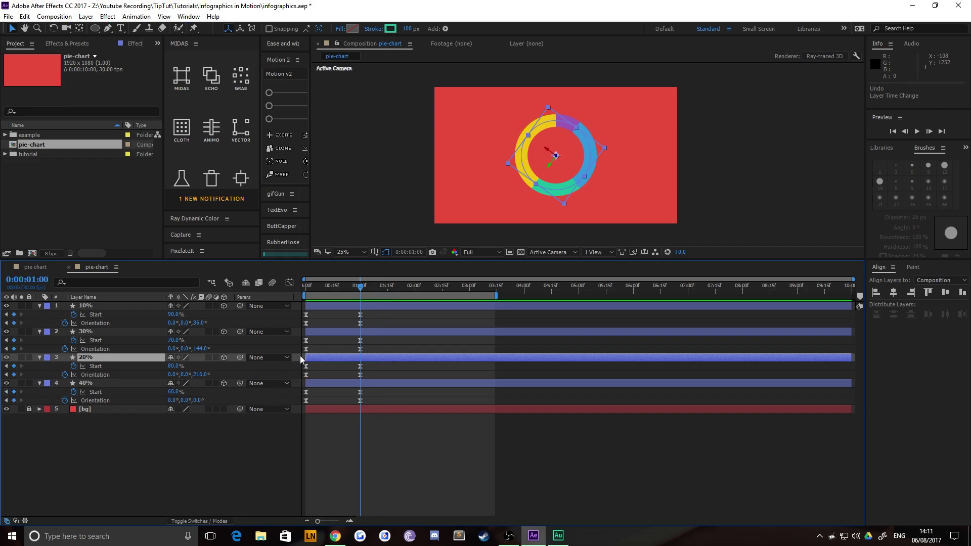
key(bracketleft)
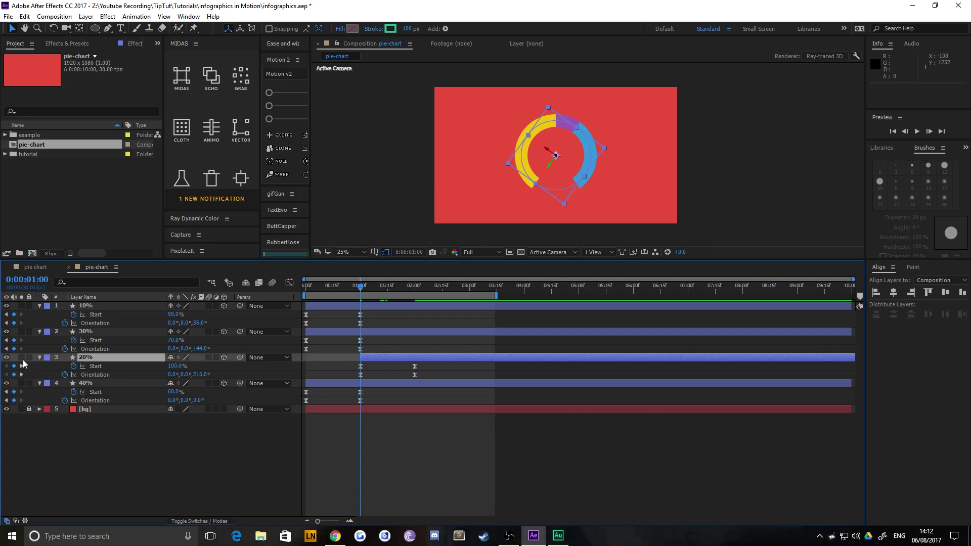
click(21, 366)
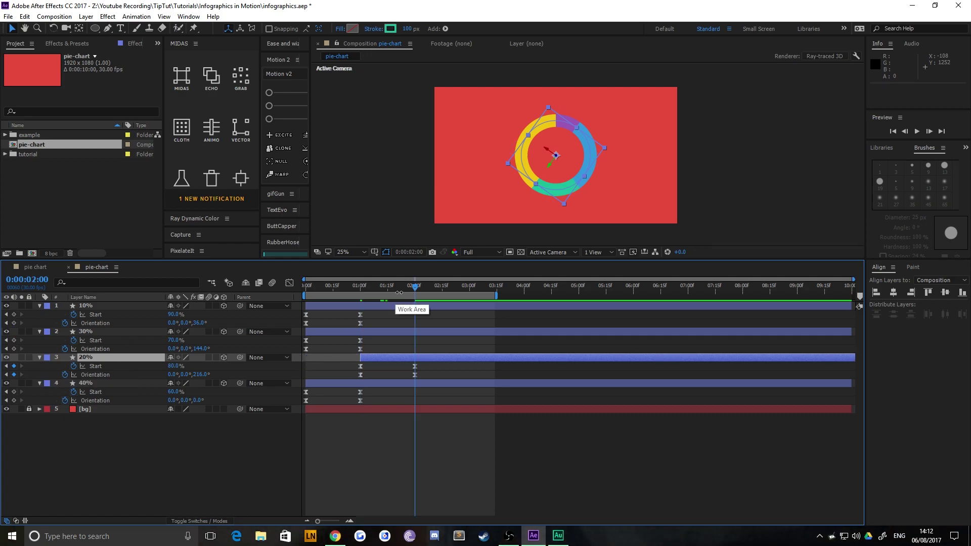
click(395, 329)
key(bracketleft)
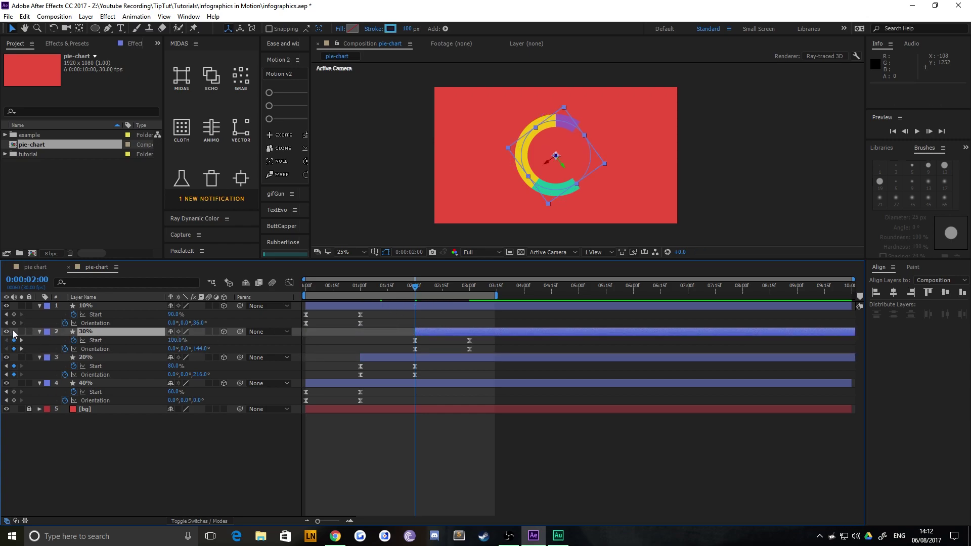
click(21, 340)
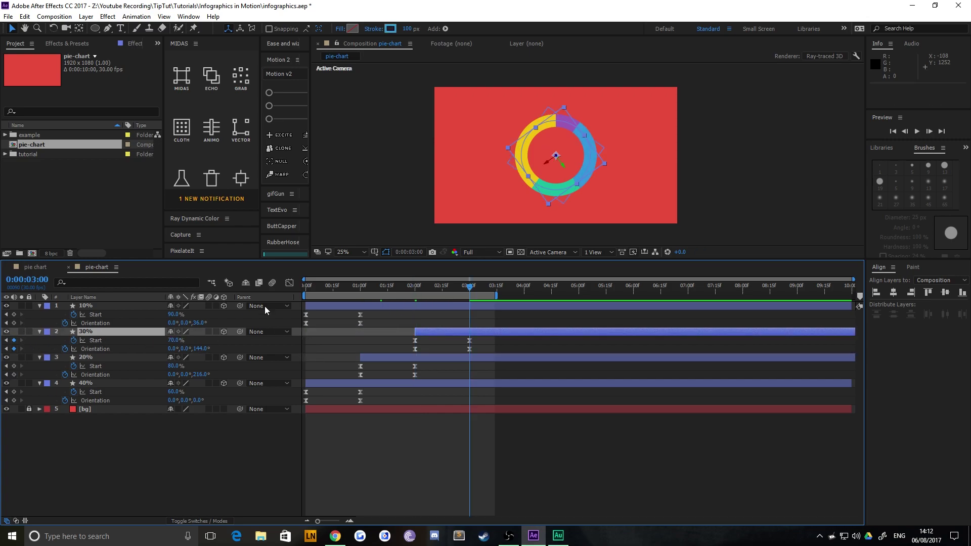
click(449, 306)
key(bracketleft)
- End the work area at about 0:00:05:00 and trim the composition to the work area
drag(500, 298, 632, 295)
click(579, 286)
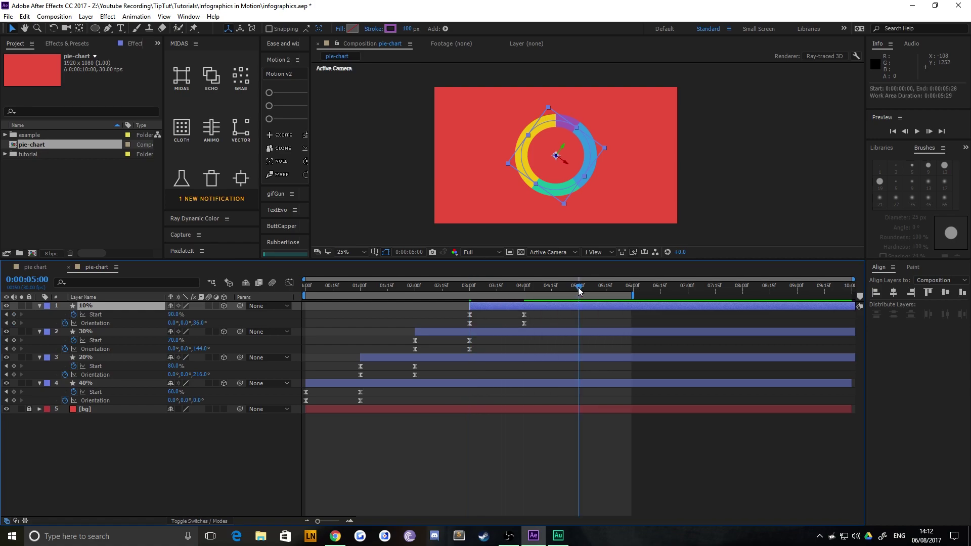
key(n)
right_click(550, 295)
click(581, 324)
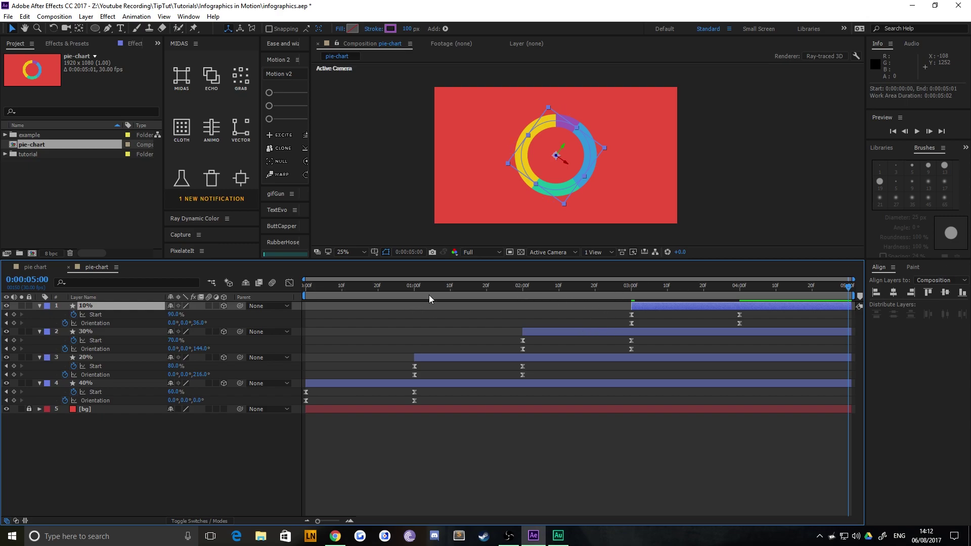
- Preview the staggered segment animation and step through its keyframes to 0:00:04:00
key(space)
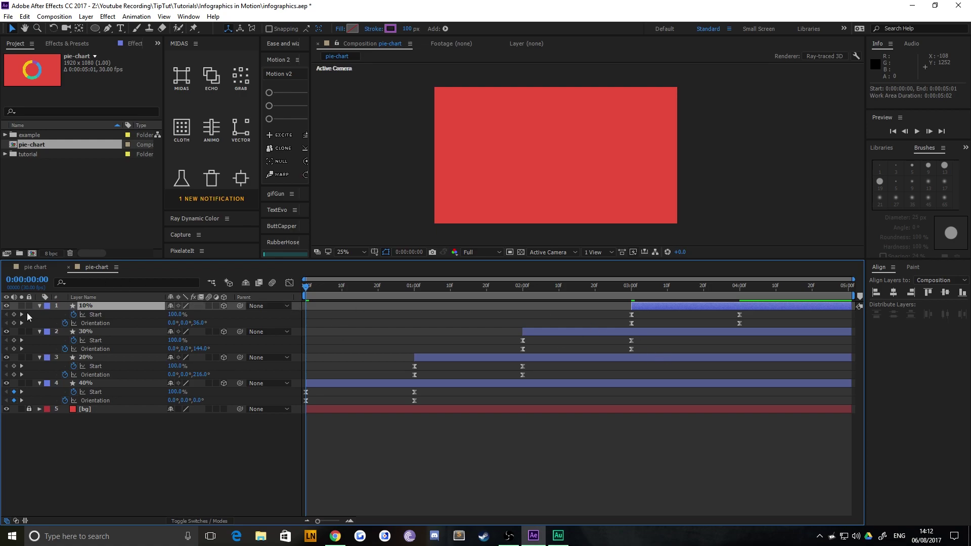
key(k)
key(k)
key(k)
key(k)
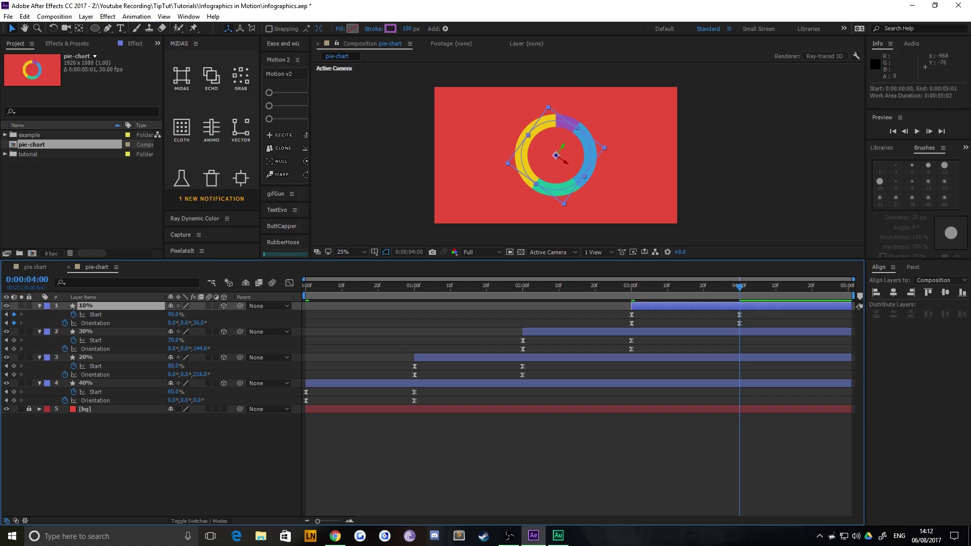
- Add a two-node camera named cam-1 with the 50mm preset
click(82, 17)
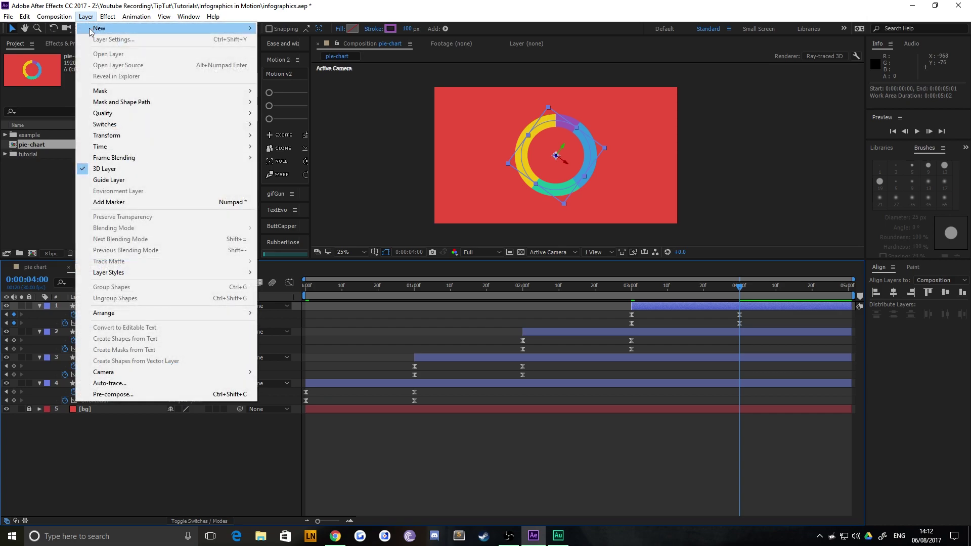
mouse_move(213, 17)
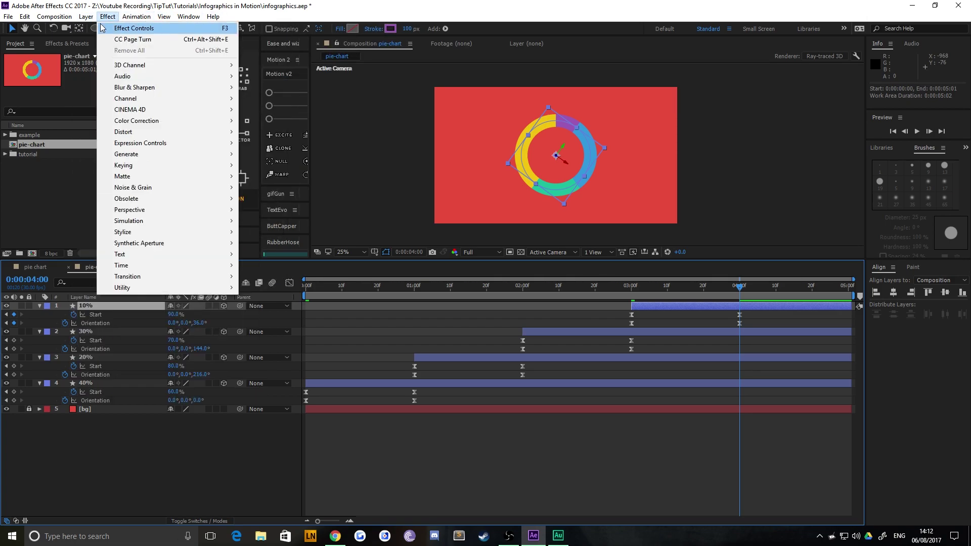
mouse_move(86, 17)
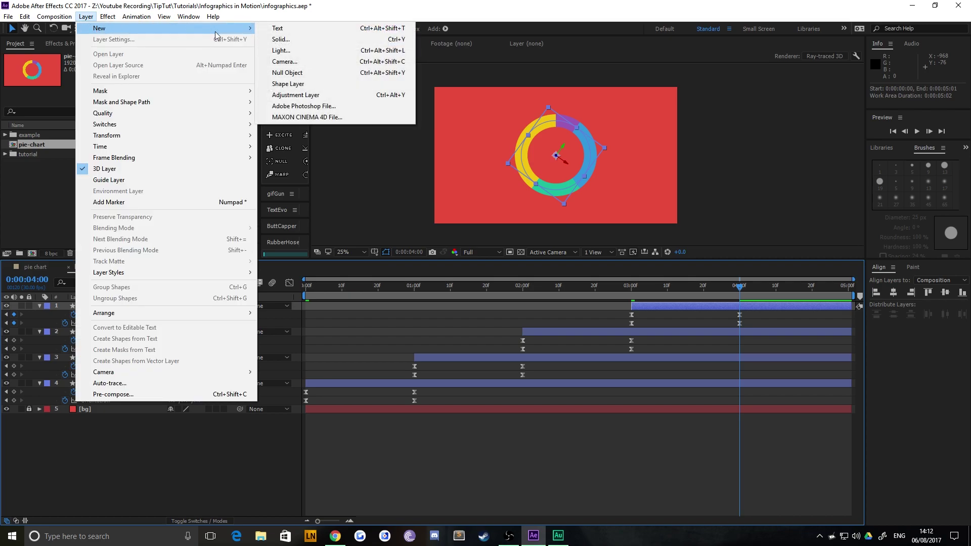
click(284, 61)
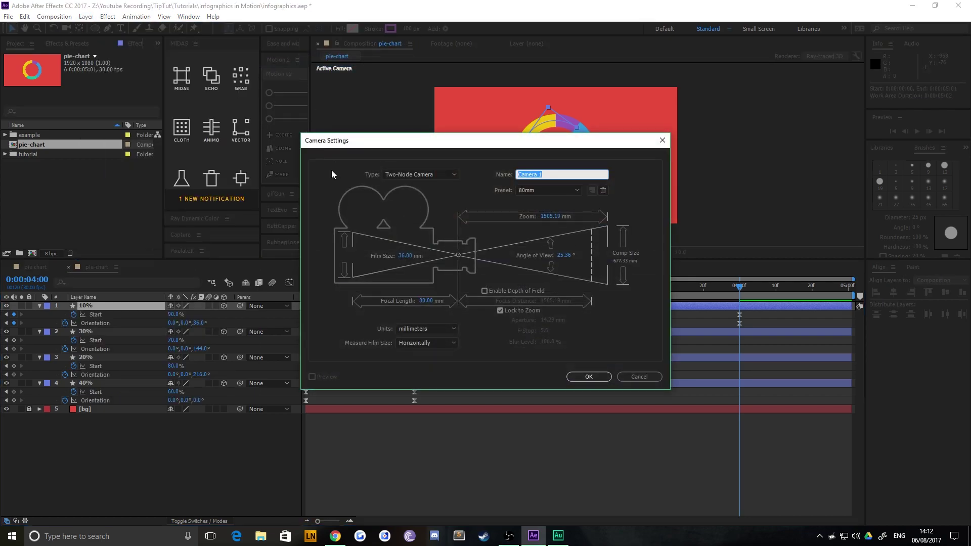
click(526, 190)
click(540, 274)
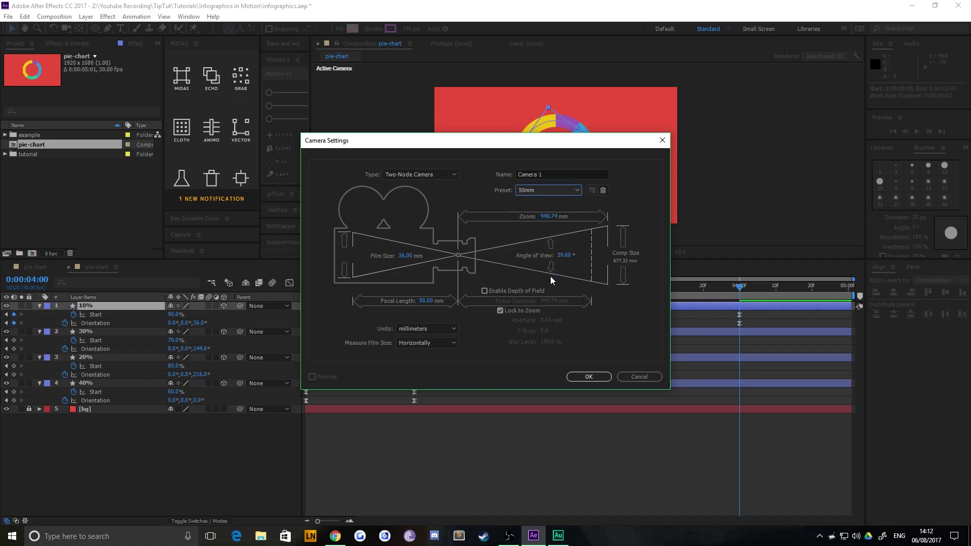
click(556, 174)
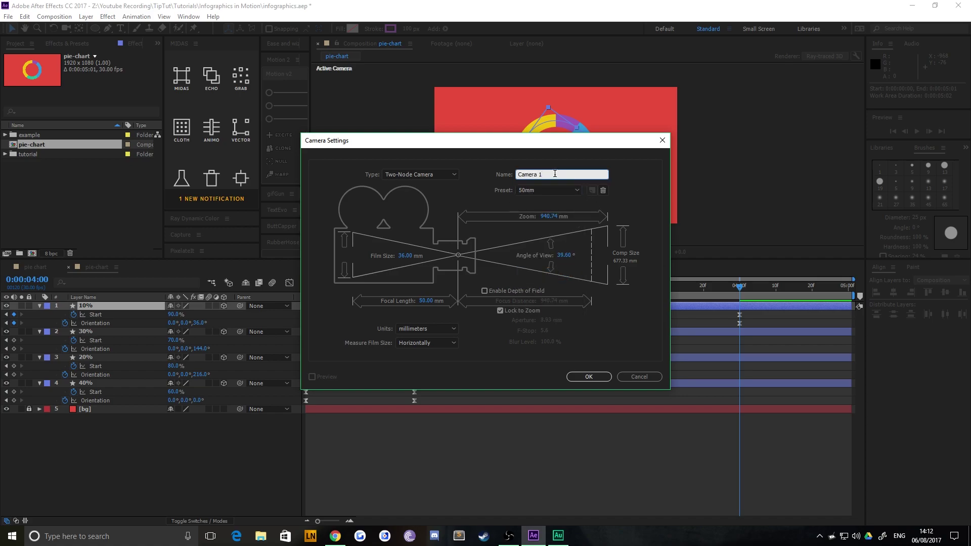
drag(555, 174, 454, 180)
text(cam-1)
key(Return)
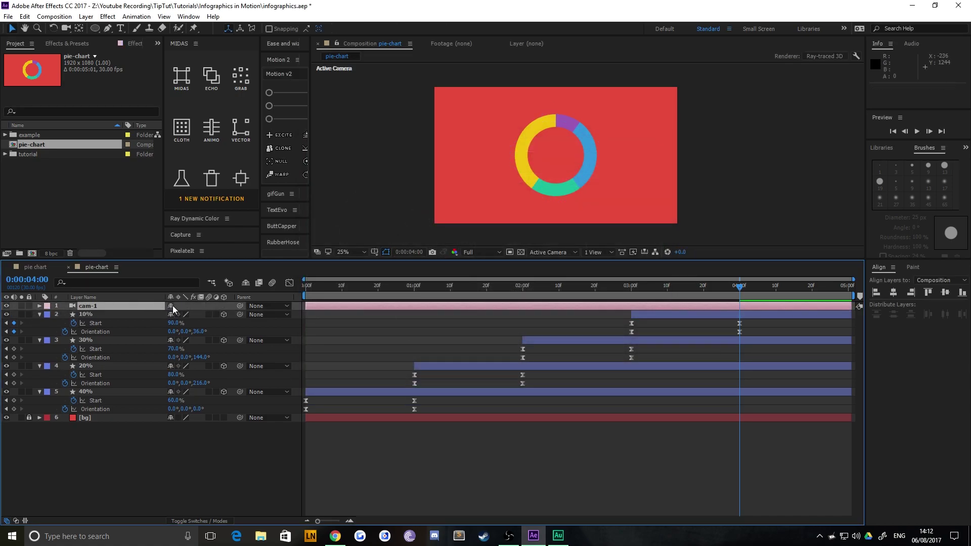
- Orbit cam-1 until the ring is seen nearly edge-on, and reset the camera's transform
key(c)
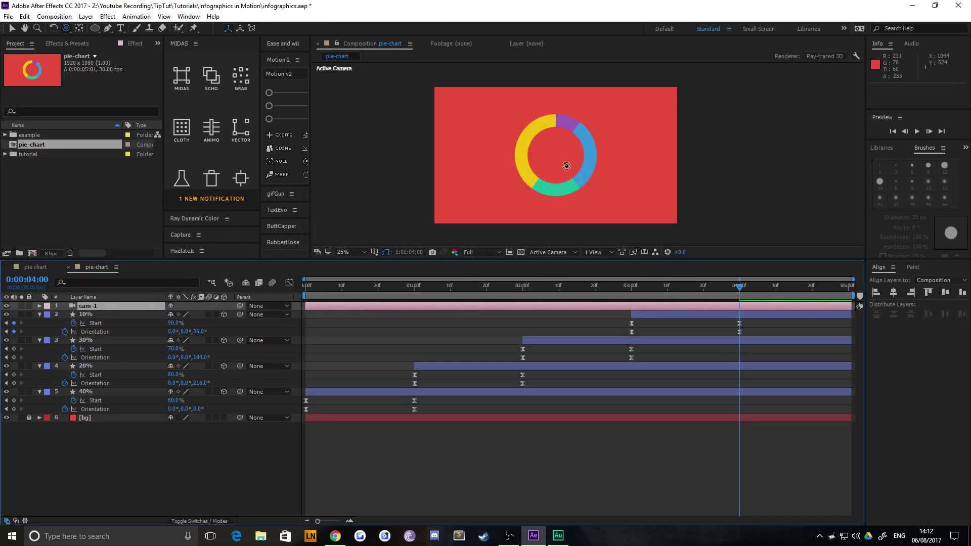
drag(564, 160, 546, 230)
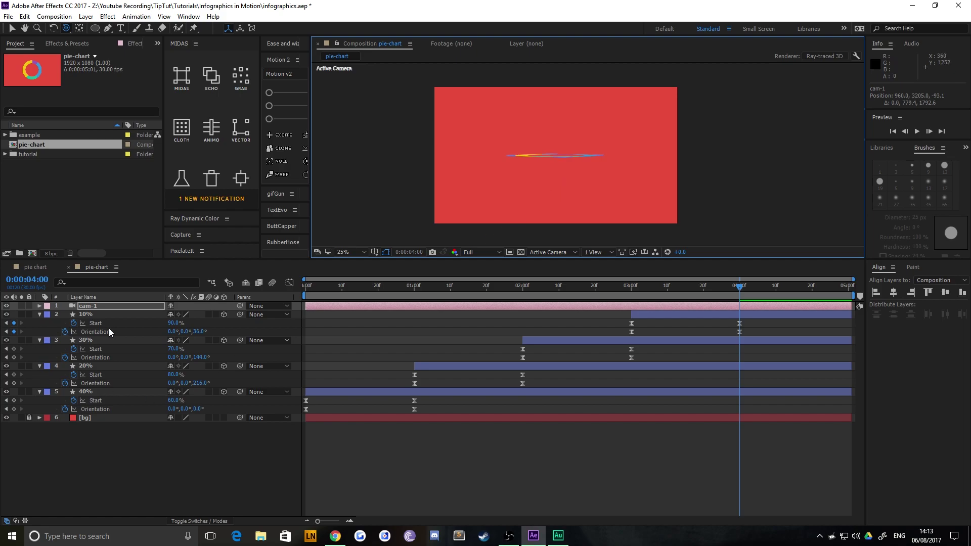
click(89, 306)
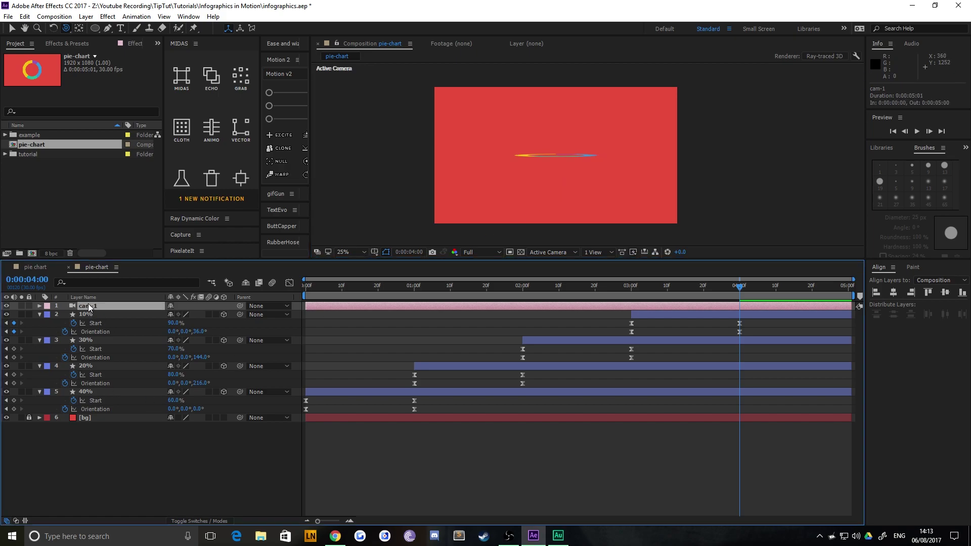
click(39, 306)
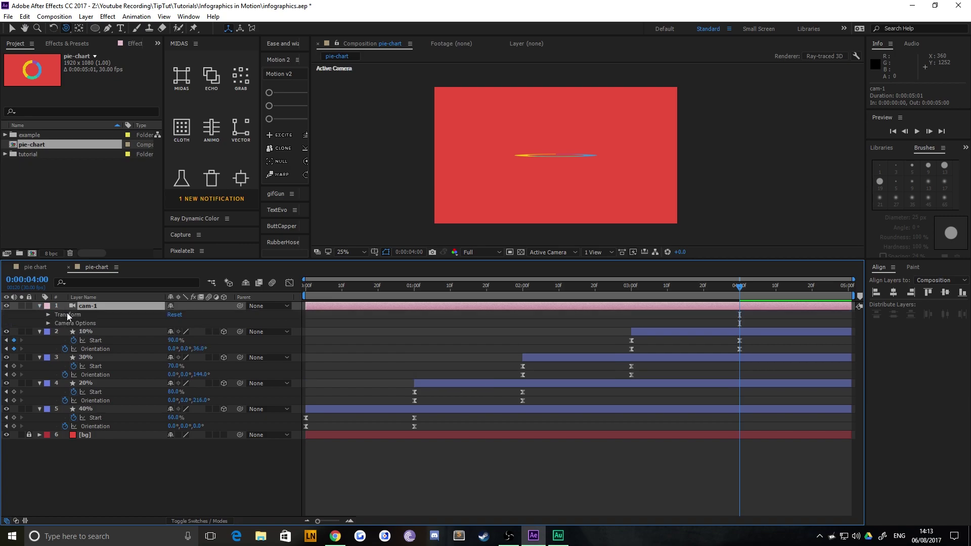
click(174, 314)
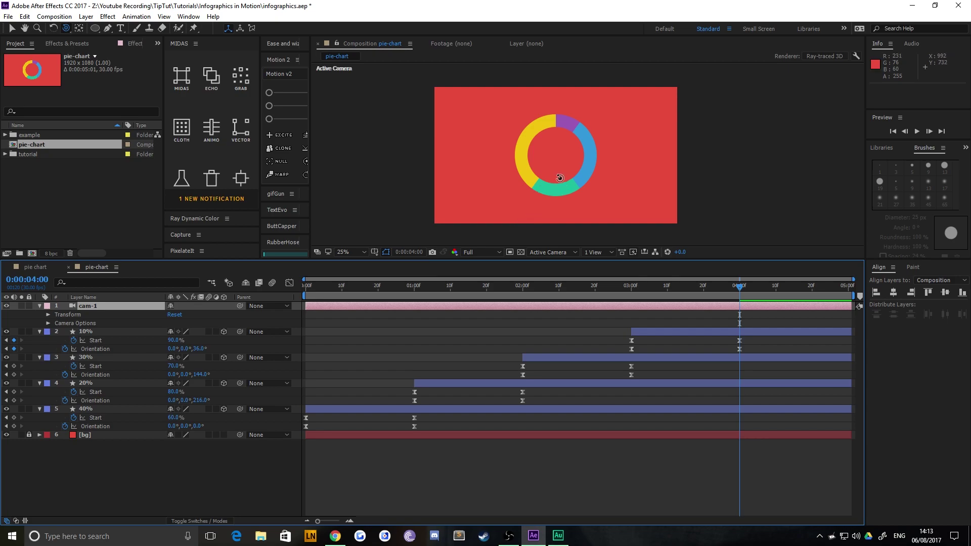
- Try orbiting, panning and dollying cam-1 around the ring with the camera tools, and reset the camera's transform
key(c)
key(c)
key(c)
key(c)
mouse_move(560, 165)
mouse_down()
mouse_move(579, 140)
mouse_move(536, 159)
mouse_up()
key(c)
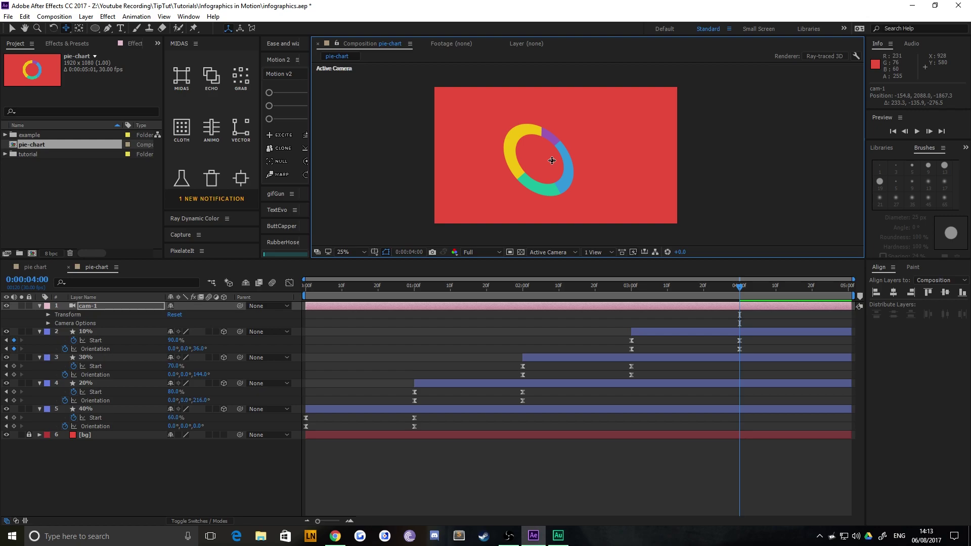
key(c)
drag(540, 170, 544, 123)
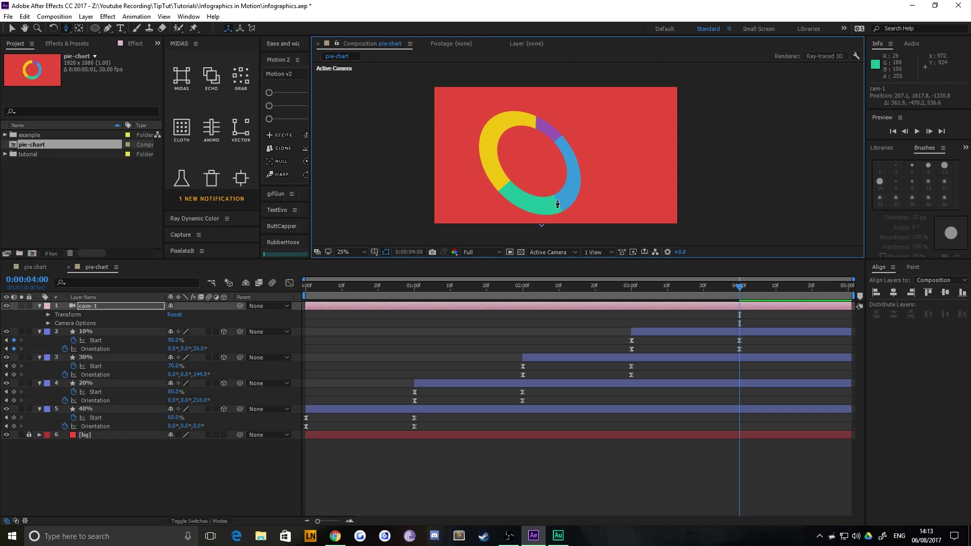
key(c)
mouse_move(547, 159)
mouse_down()
mouse_move(547, 189)
mouse_move(566, 163)
mouse_move(530, 166)
mouse_move(557, 162)
mouse_up()
key(c)
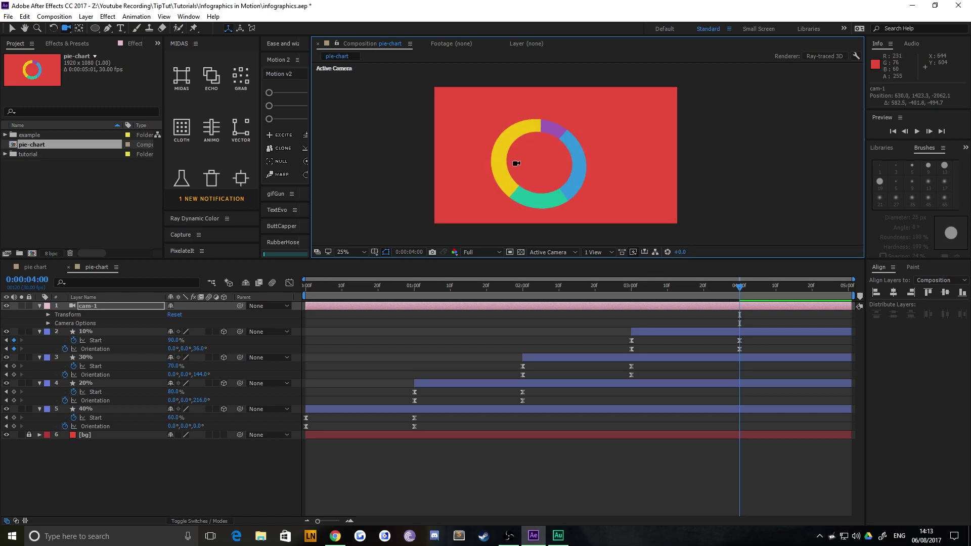
key(c)
click(174, 315)
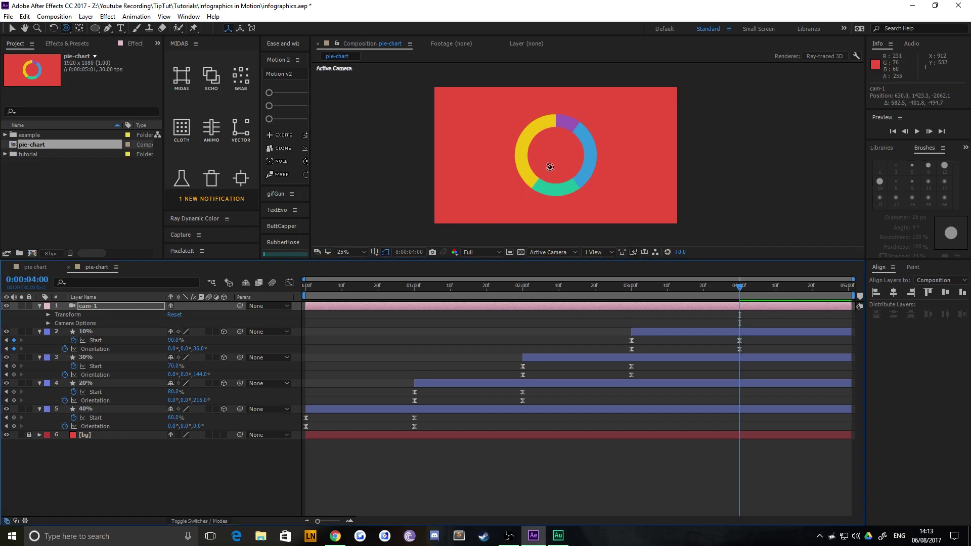
- Orbit cam-1 vertically to a position of about 960, 3012, -999 so the ring appears as a flattened ellipse, and deselect the camera
drag(551, 167, 557, 146)
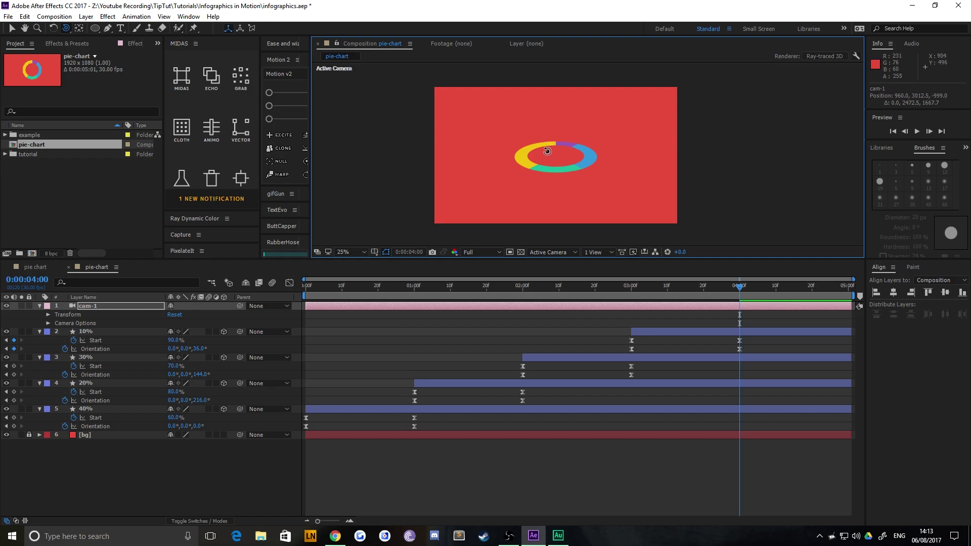
key(v)
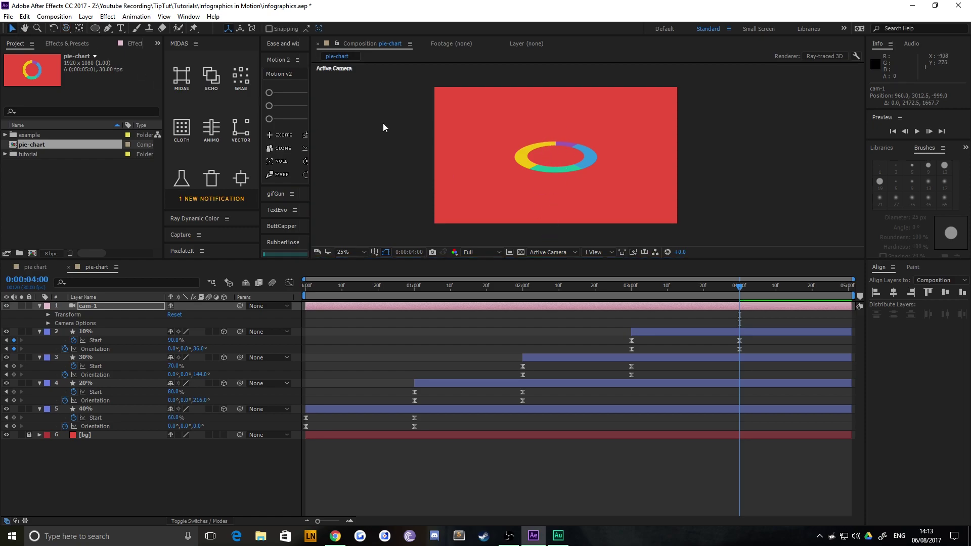
click(384, 167)
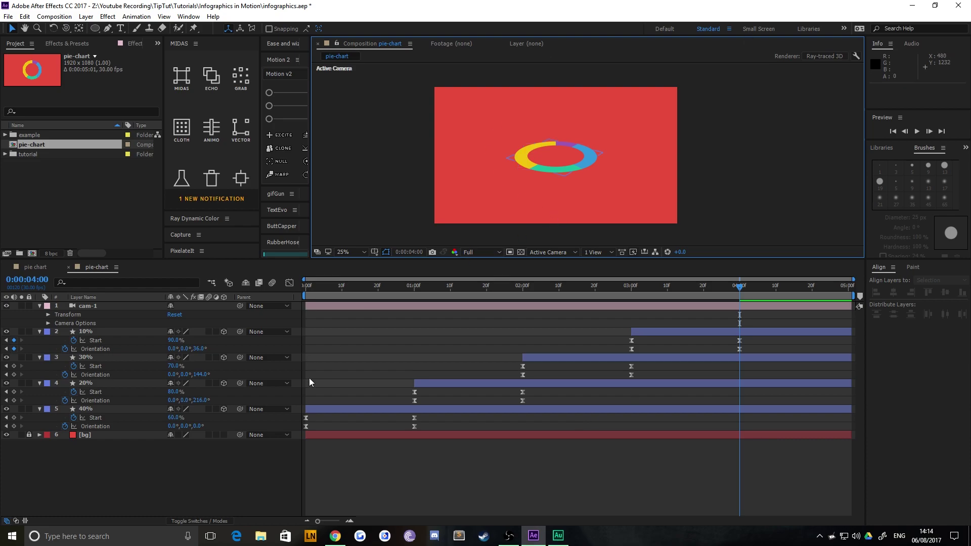
- Set the Extrusion Depth of the 40% segment layer to 100 in its geometry options
click(84, 409)
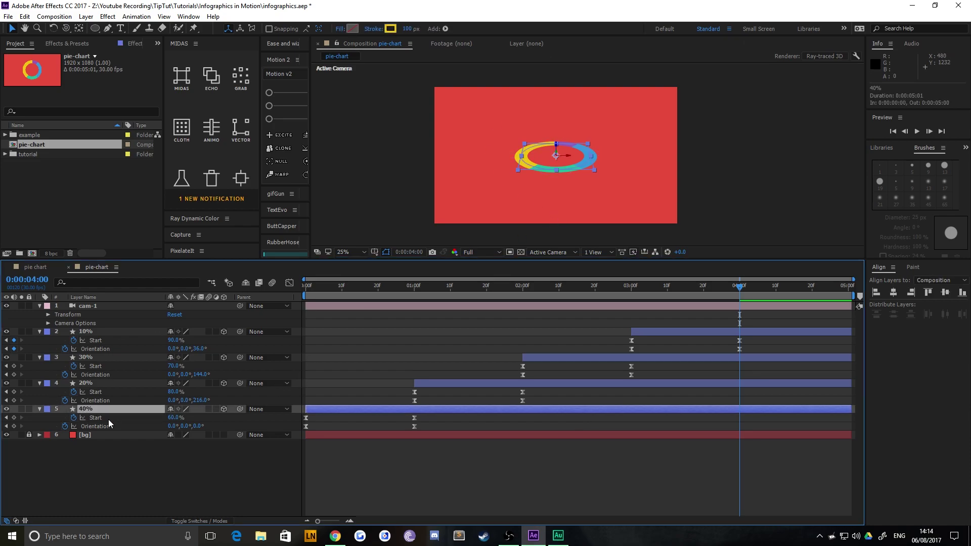
click(39, 409)
click(39, 409)
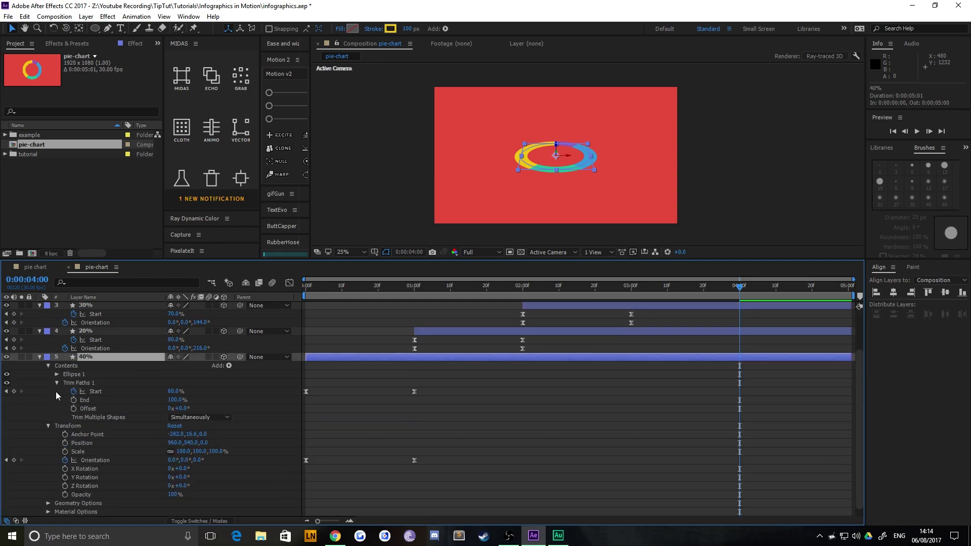
scroll(93, 409, down, 1)
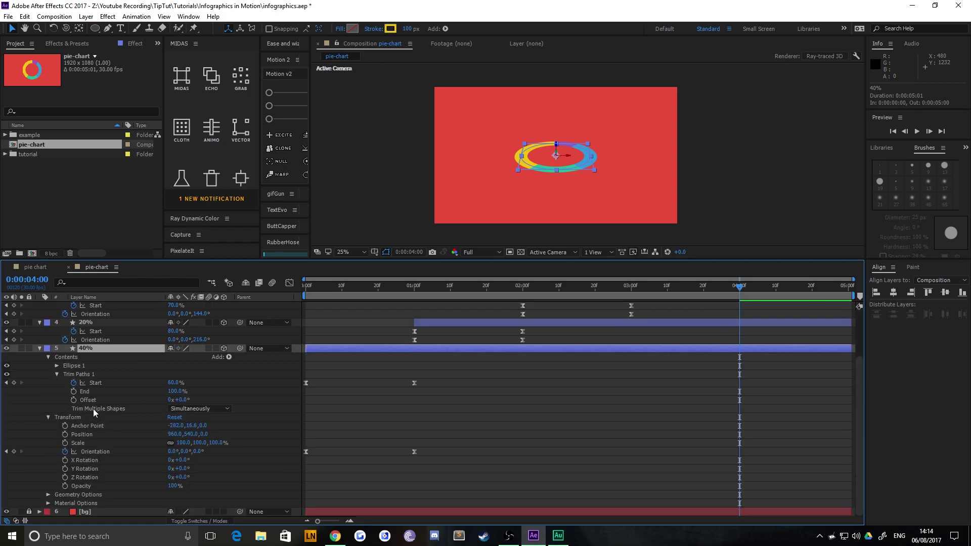
click(48, 495)
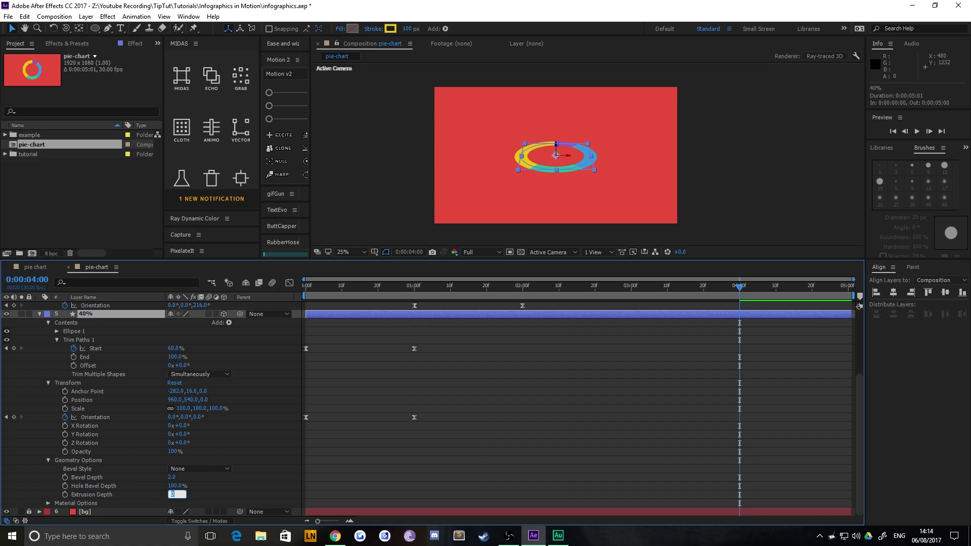
text(100)
key(Return)
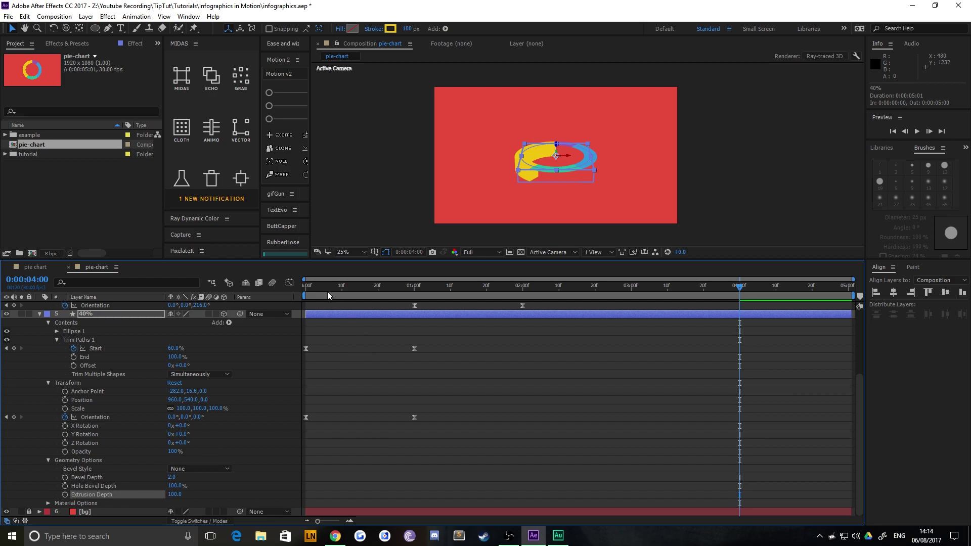
- Keyframe the 40% layer's Extrusion Depth at 0:00 and paste that keyframe onto the 20% layer
drag(327, 292, 293, 284)
click(65, 495)
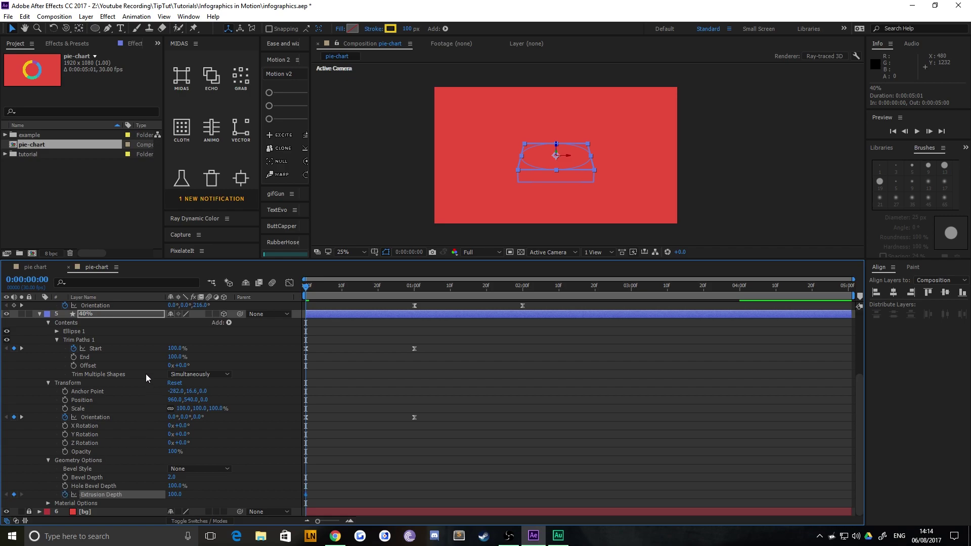
scroll(104, 360, up, 2)
click(87, 341)
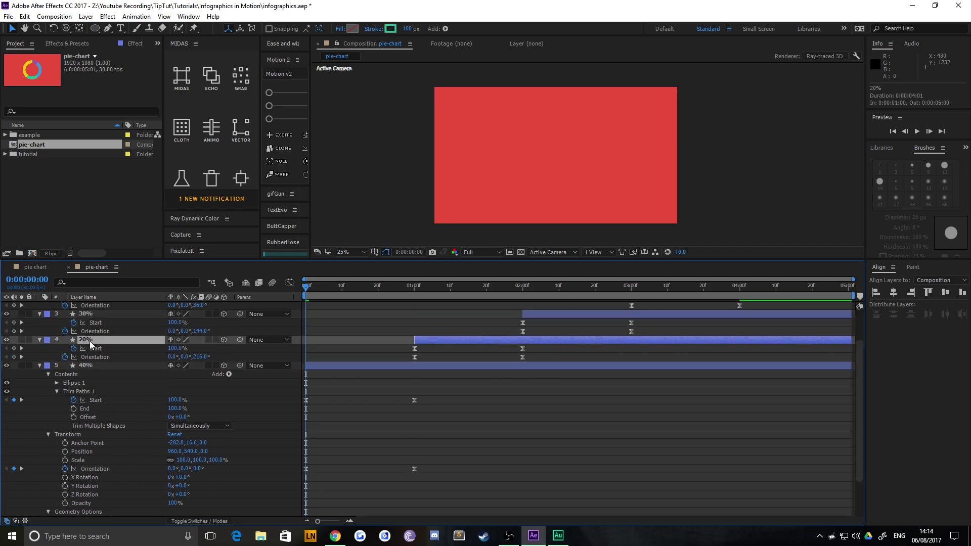
key(ctrl+v)
key(u)
key(u)
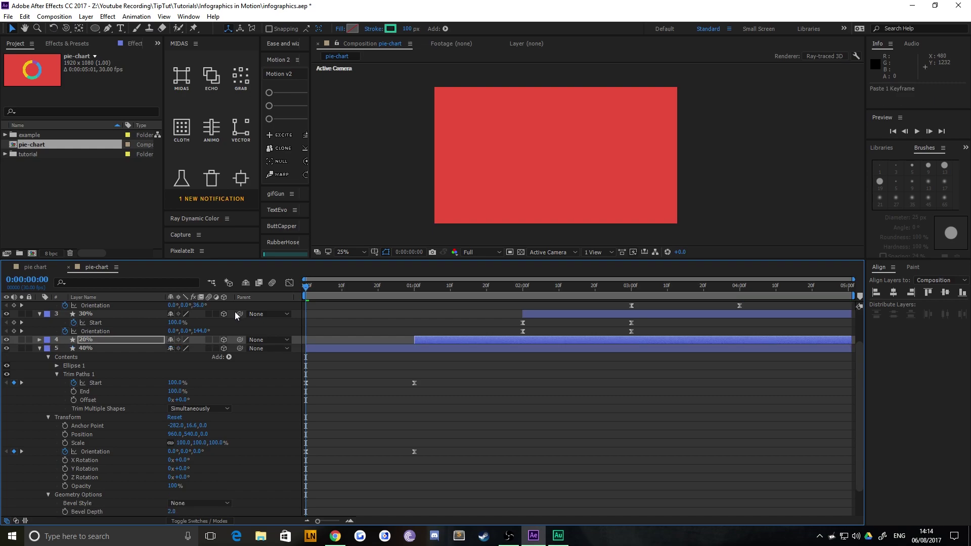
drag(309, 287, 601, 284)
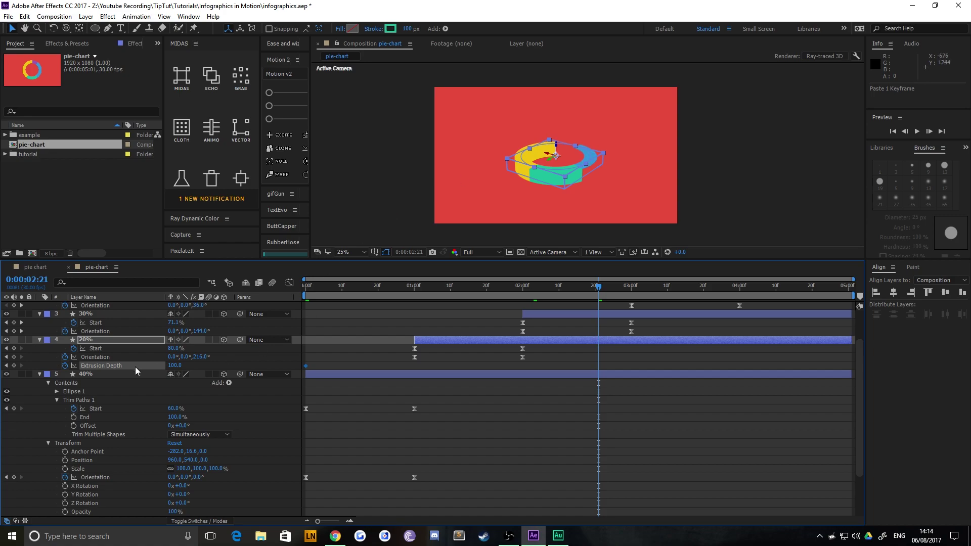
- Paste the Extrusion Depth keyframe onto the 30% and 10% layers at 0:00
scroll(126, 372, up, 3)
click(85, 358)
drag(349, 295, 247, 298)
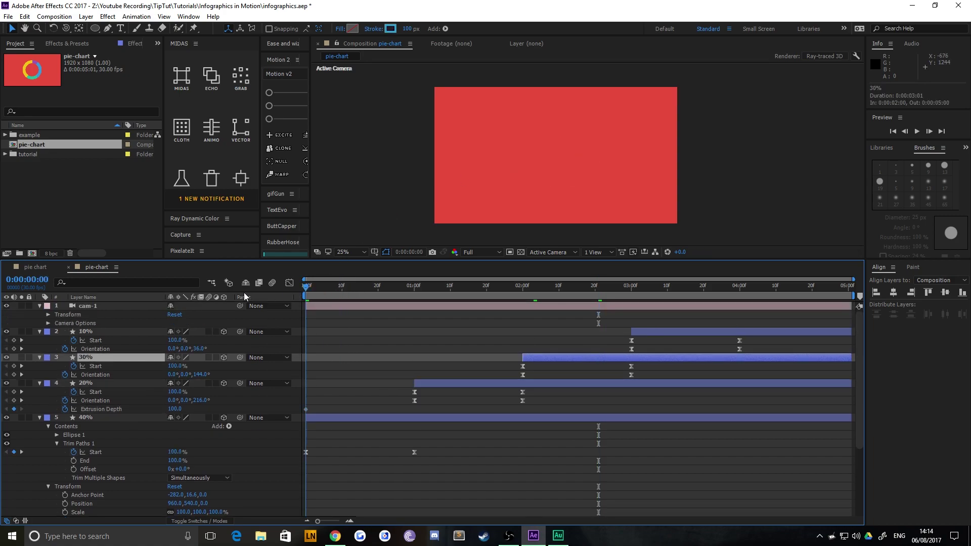
click(86, 332)
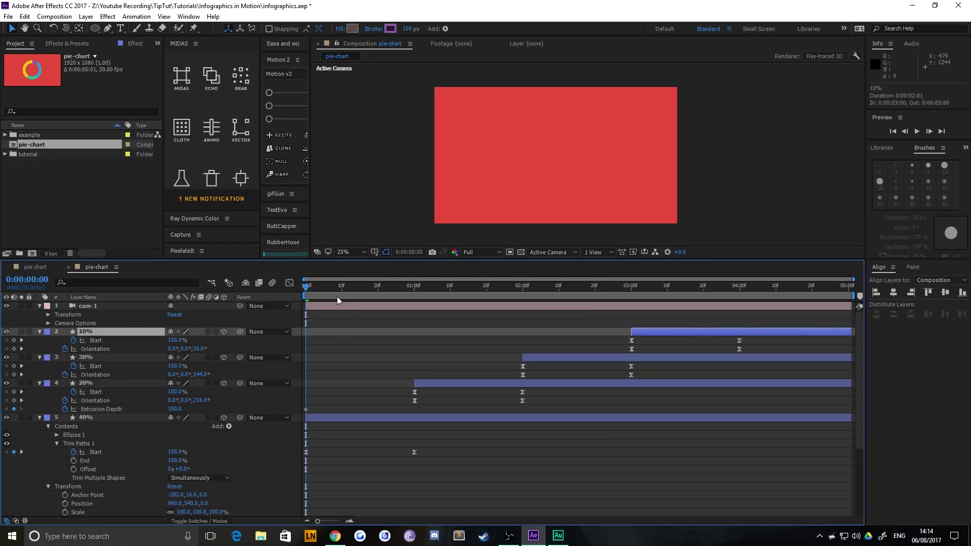
key(ctrl+v)
key(Page_Down)
- Check the fully extruded ring around 4 seconds and compare it with the example pie chart composition
click(776, 287)
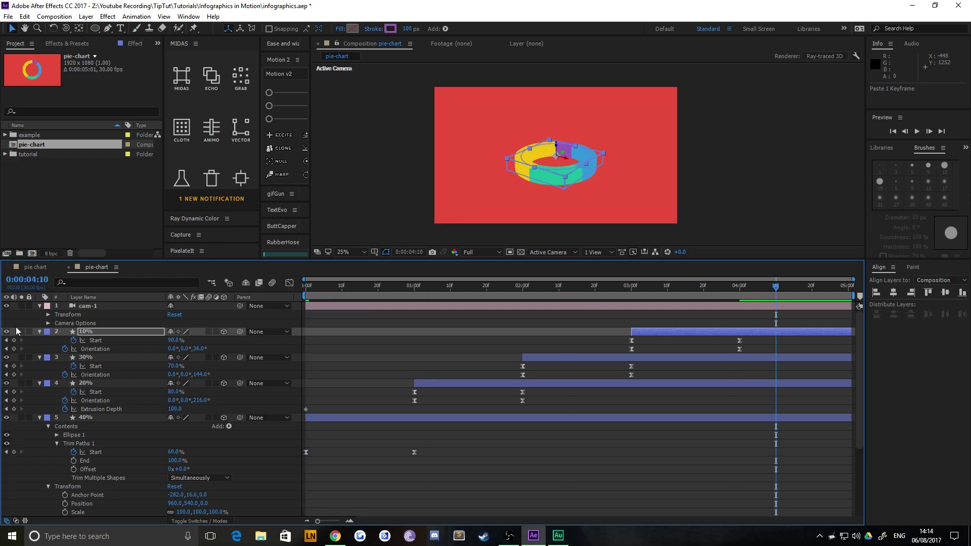
click(7, 341)
click(380, 191)
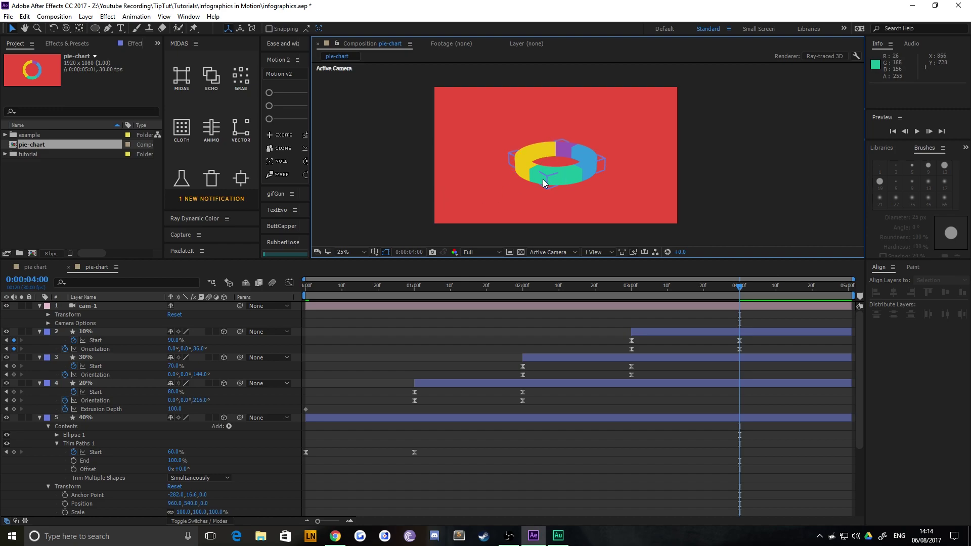
click(35, 267)
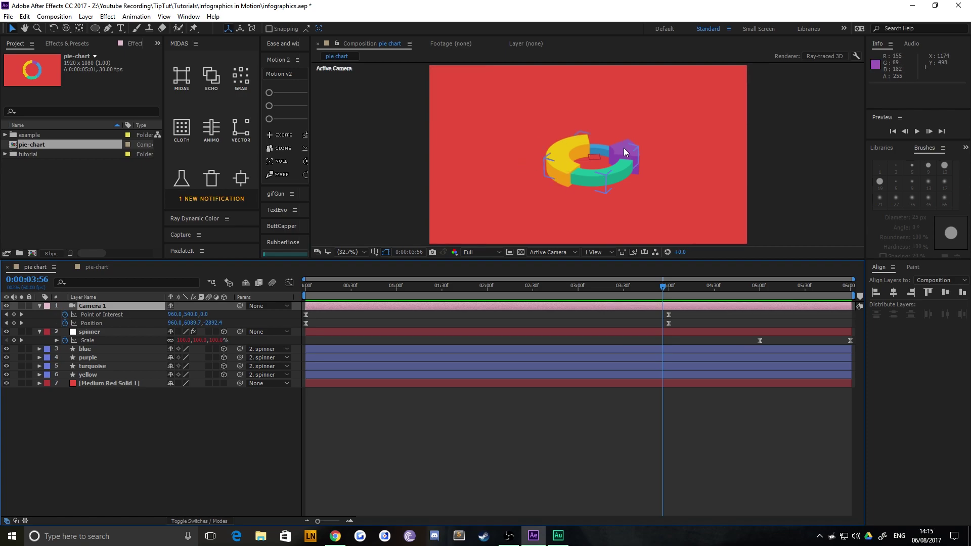
click(107, 267)
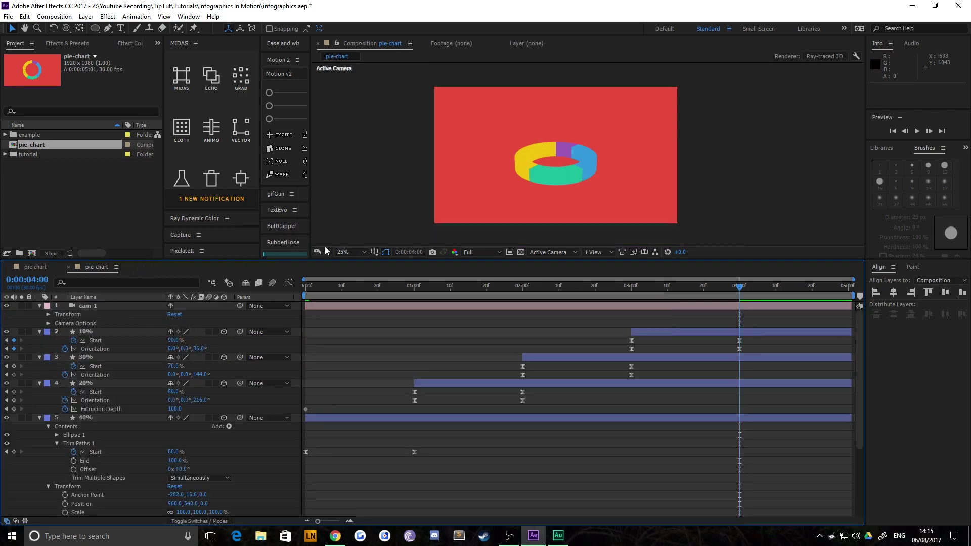
- Try lighting the ring with a new spot light, and delete the light
click(86, 16)
mouse_move(217, 28)
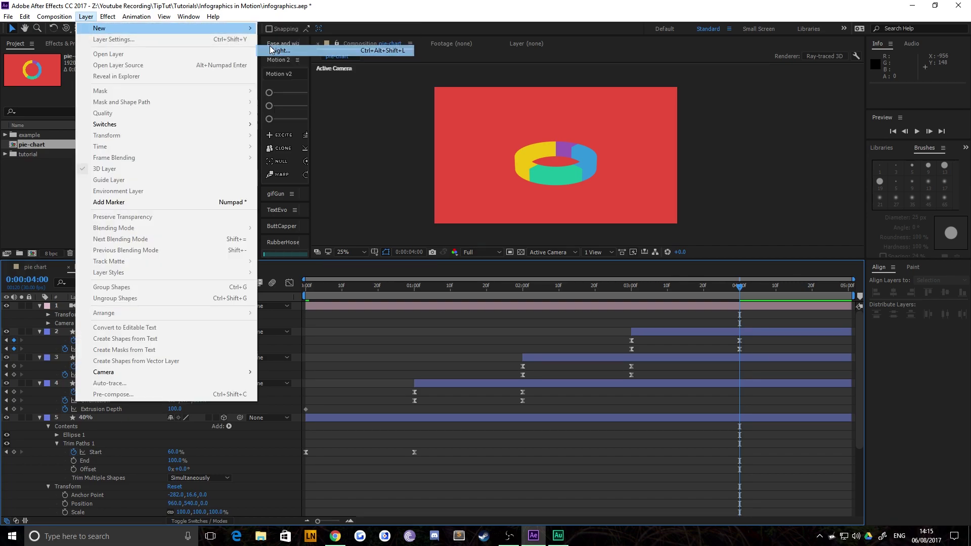
click(272, 50)
click(501, 380)
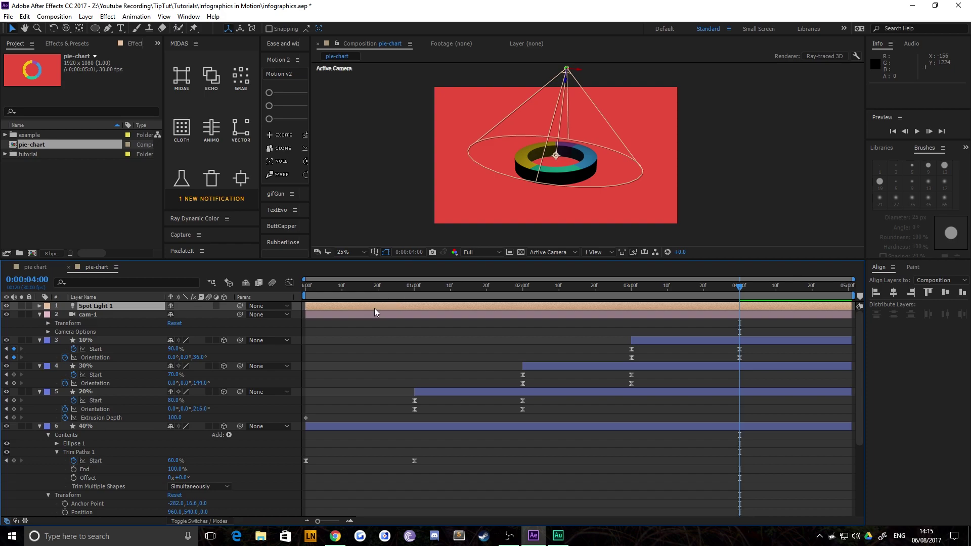
click(125, 306)
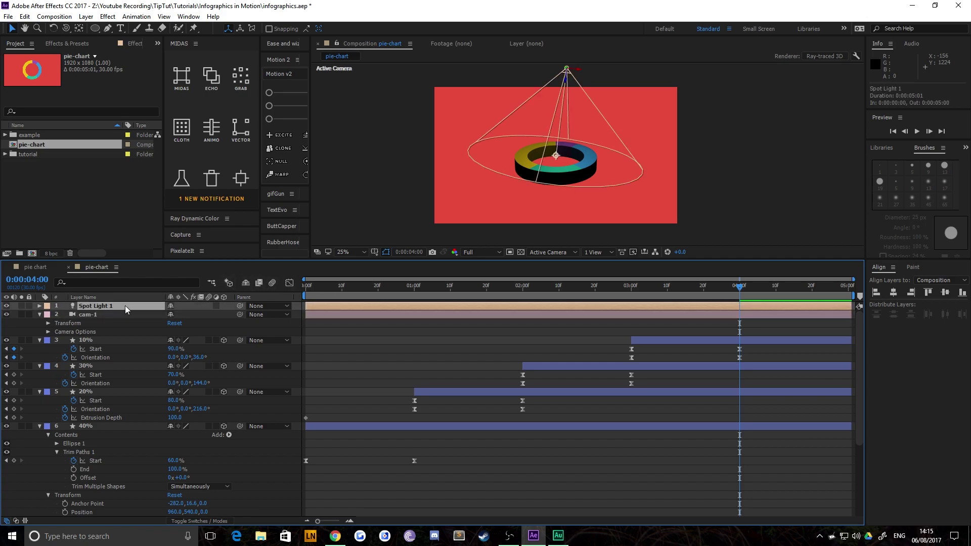
key(Delete)
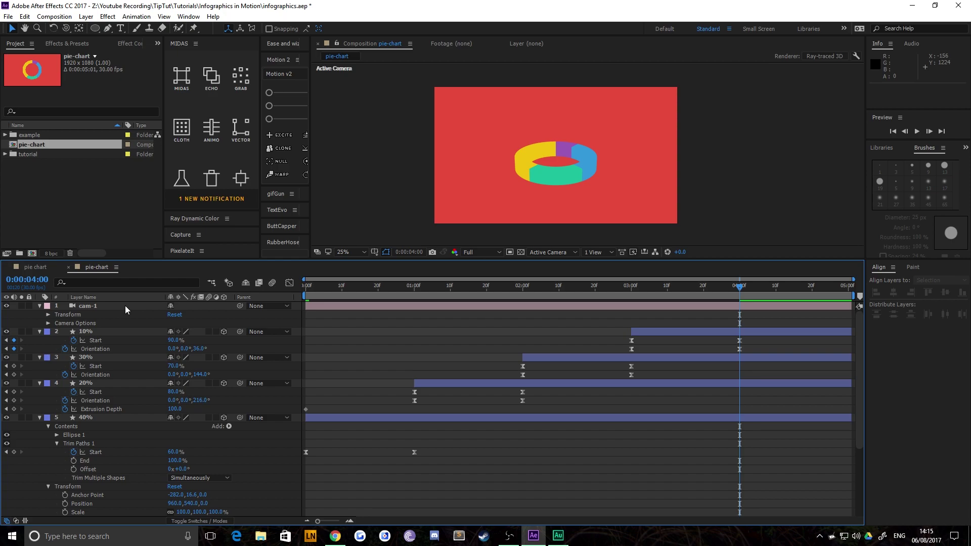
- Collapse cam-1 and show only the keyframed properties of the four segment layers
click(92, 307)
key(u)
click(100, 315)
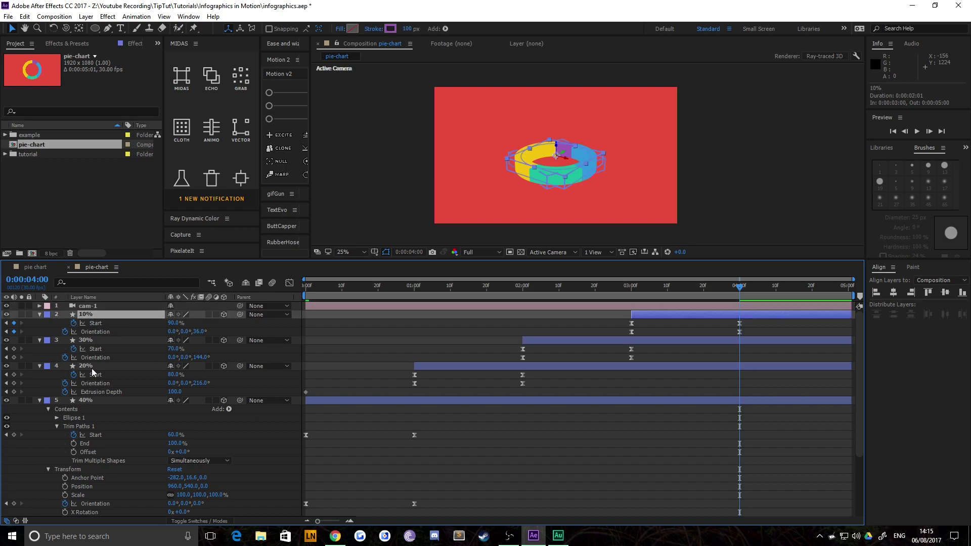
shift+click(83, 401)
key(u)
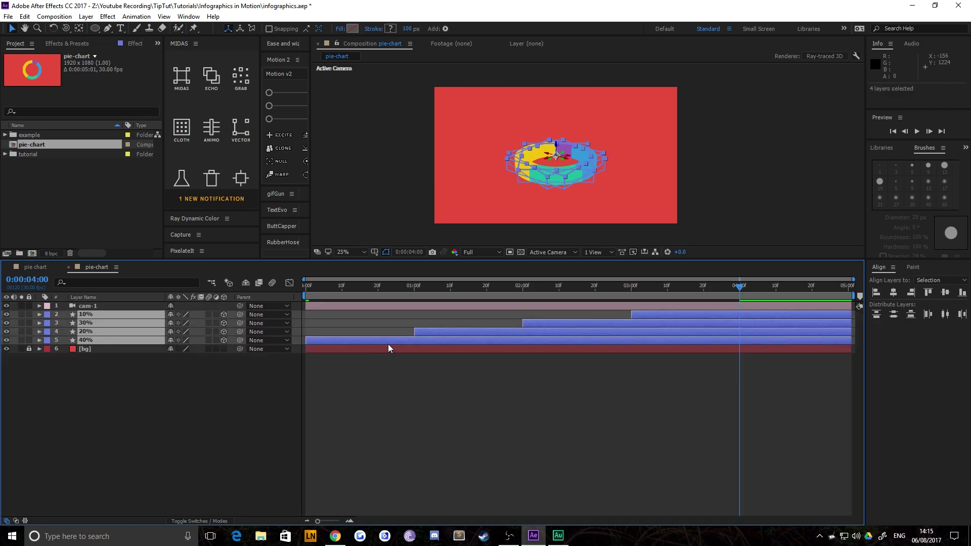
key(u)
click(334, 510)
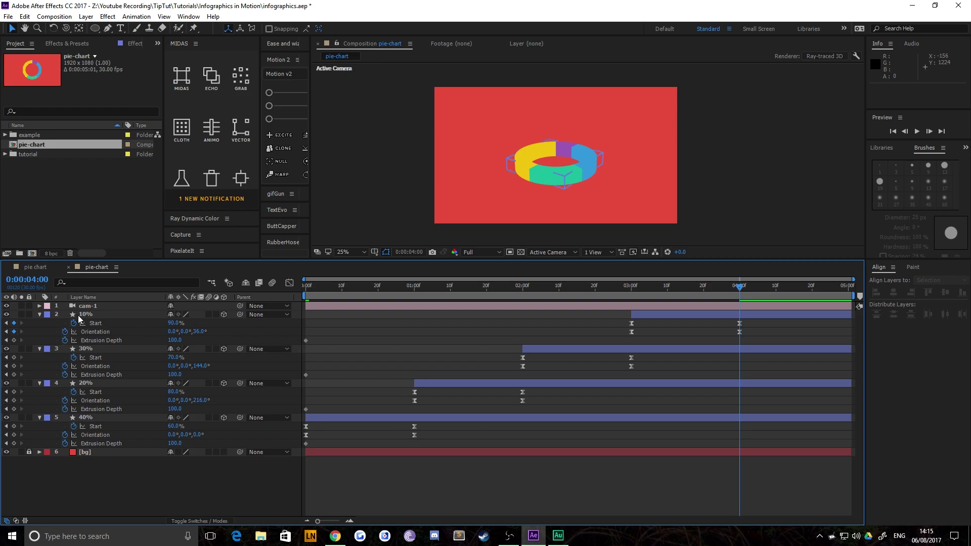
click(37, 313)
click(39, 315)
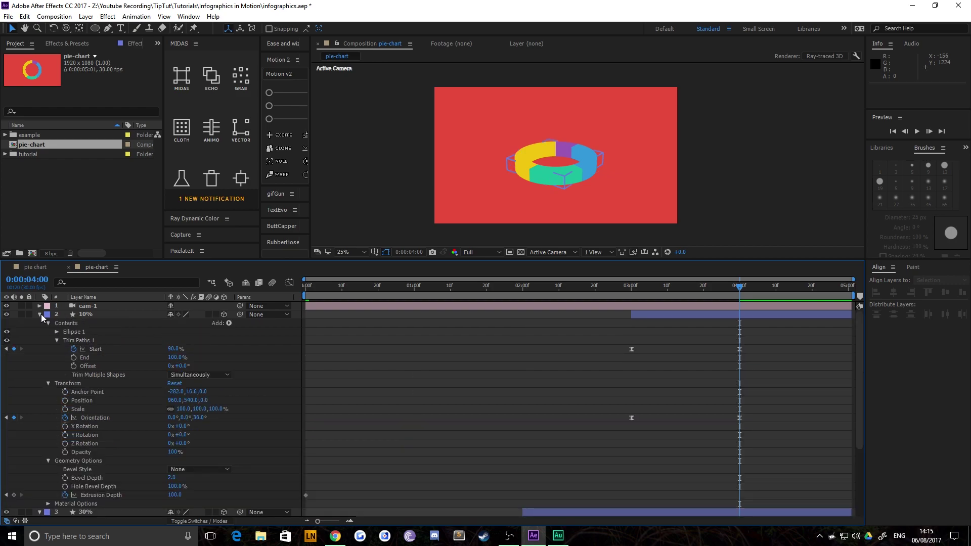
click(66, 333)
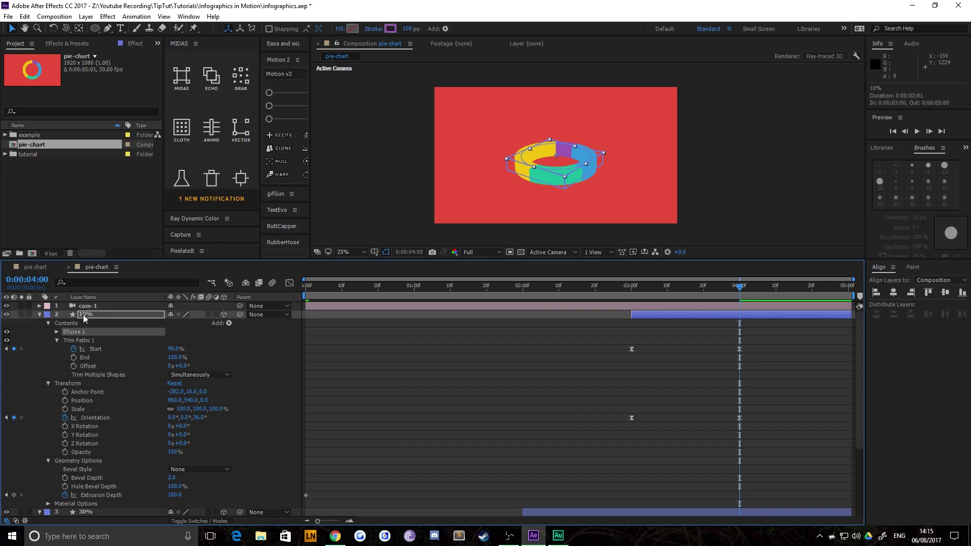
click(83, 315)
click(40, 314)
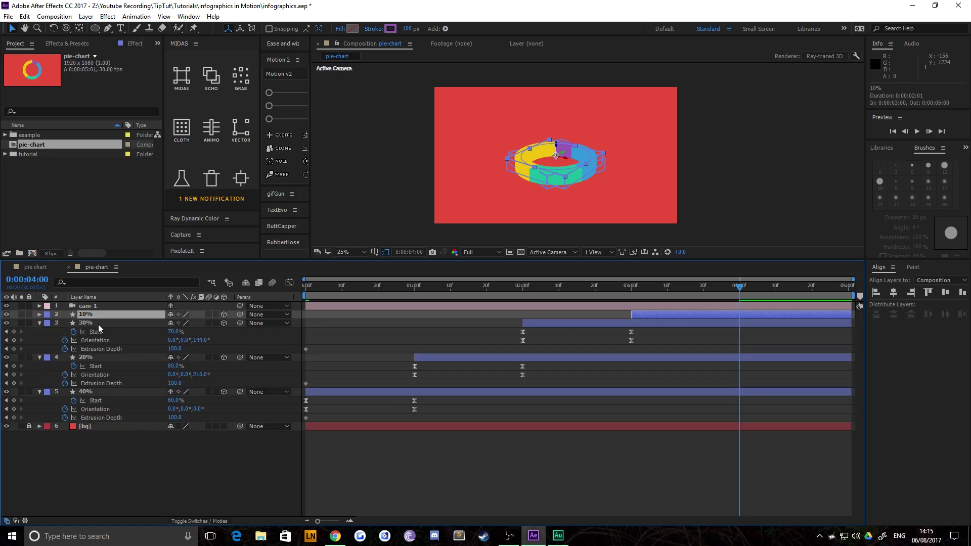
- Add a Side Color material property to Ellipse 1 of the 40% segment layer
click(78, 391)
click(40, 392)
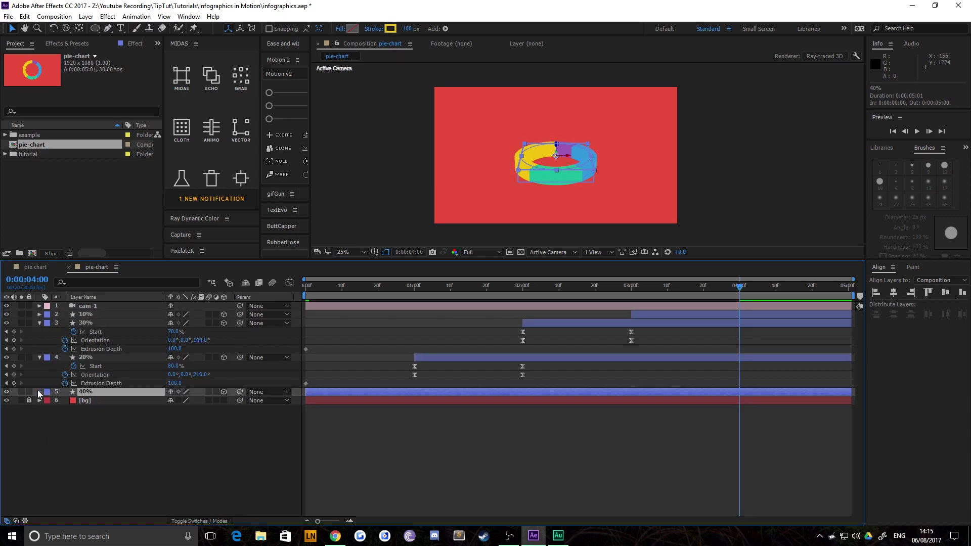
click(39, 392)
click(71, 341)
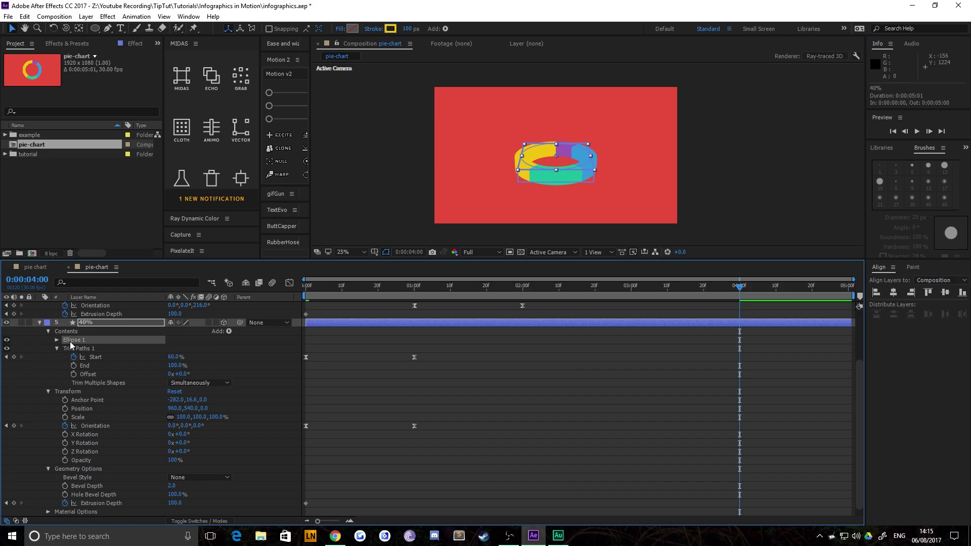
click(229, 332)
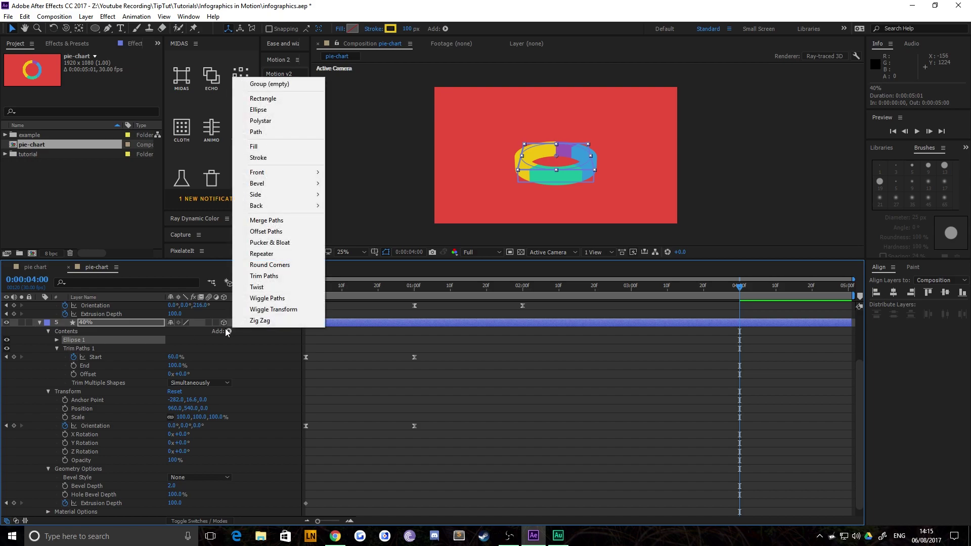
mouse_move(258, 175)
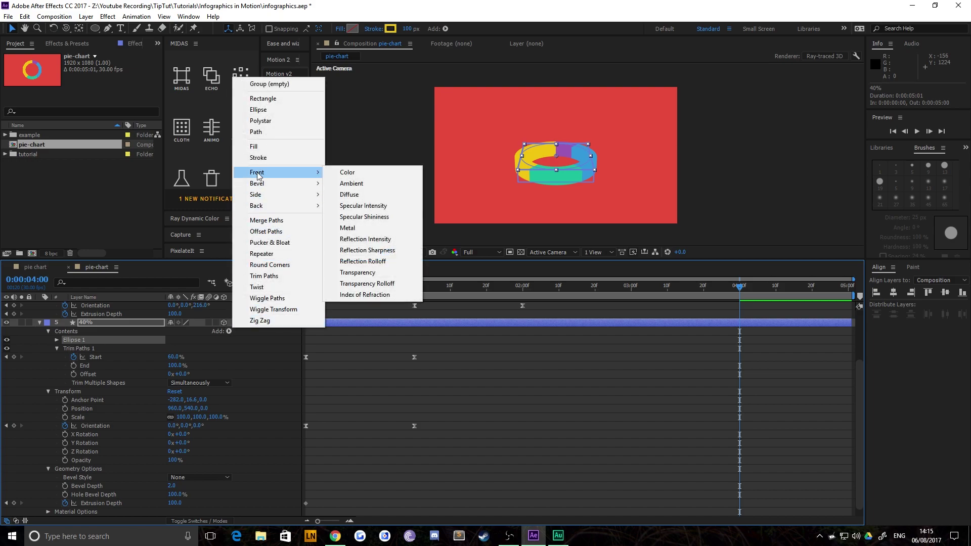
mouse_move(310, 195)
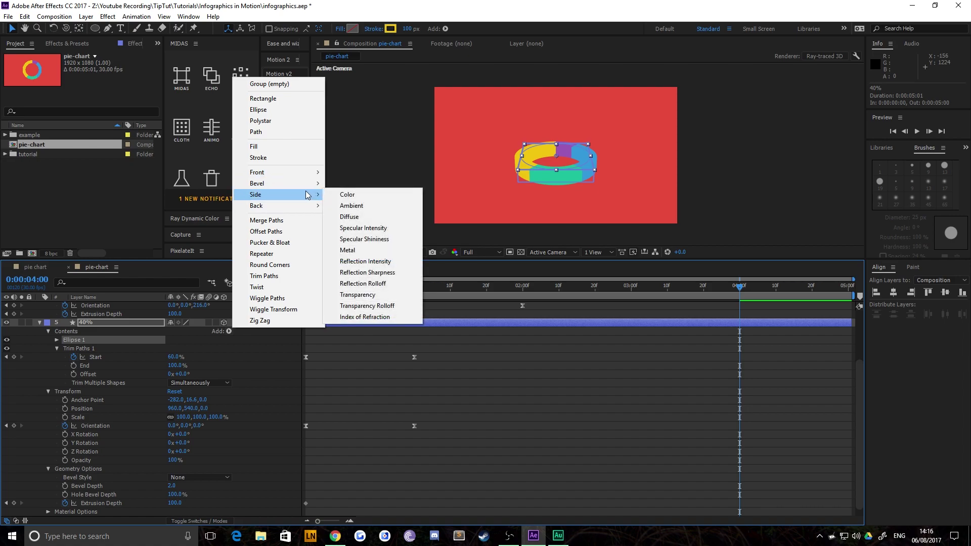
click(347, 194)
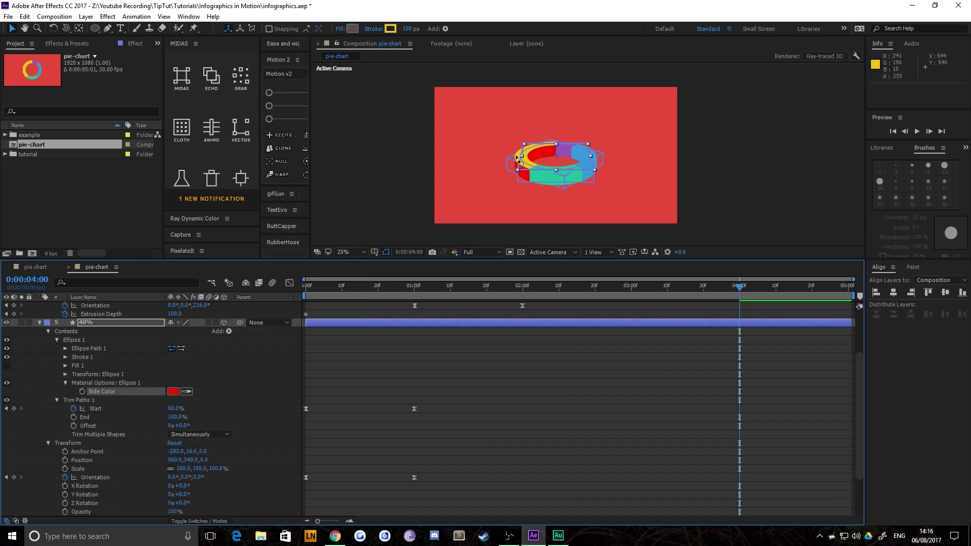
- Examine up close how the side colour meets the yellow face on the 40% segment
scroll(494, 153, up, 4)
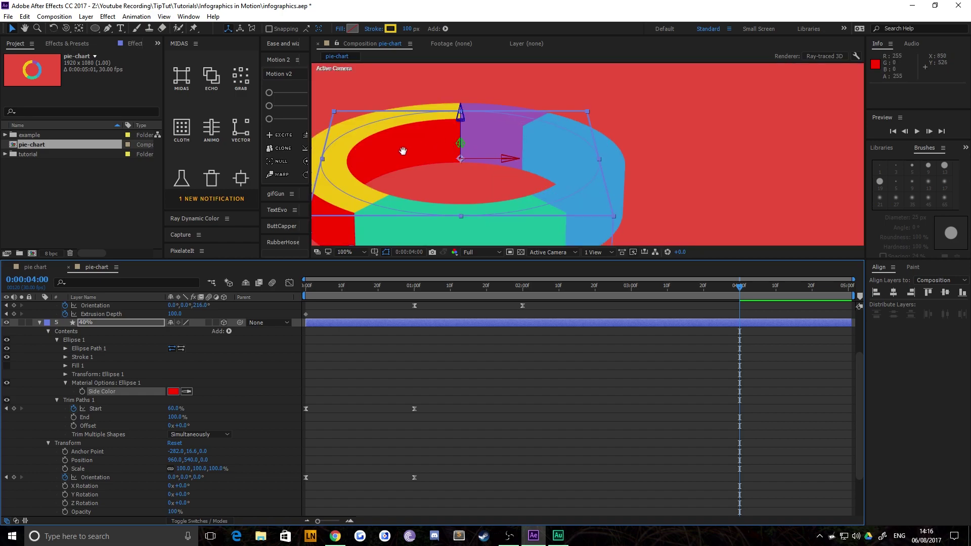
drag(401, 147, 459, 156)
scroll(459, 156, up, 5)
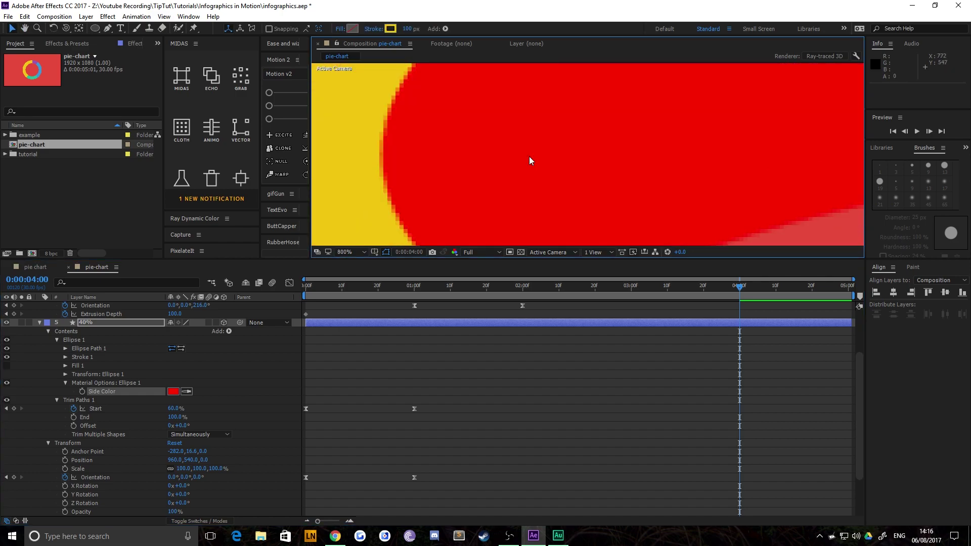
scroll(553, 146, down, 2)
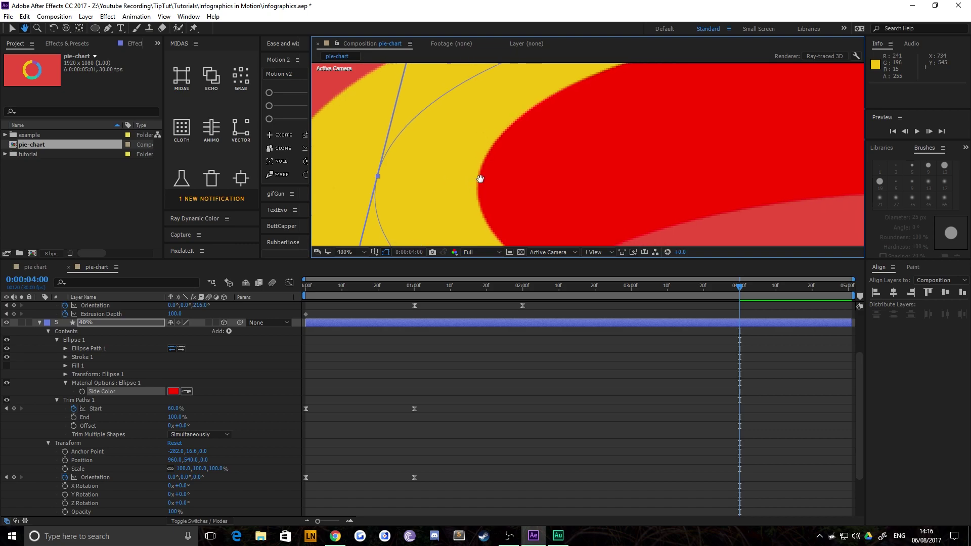
scroll(533, 137, down, 2)
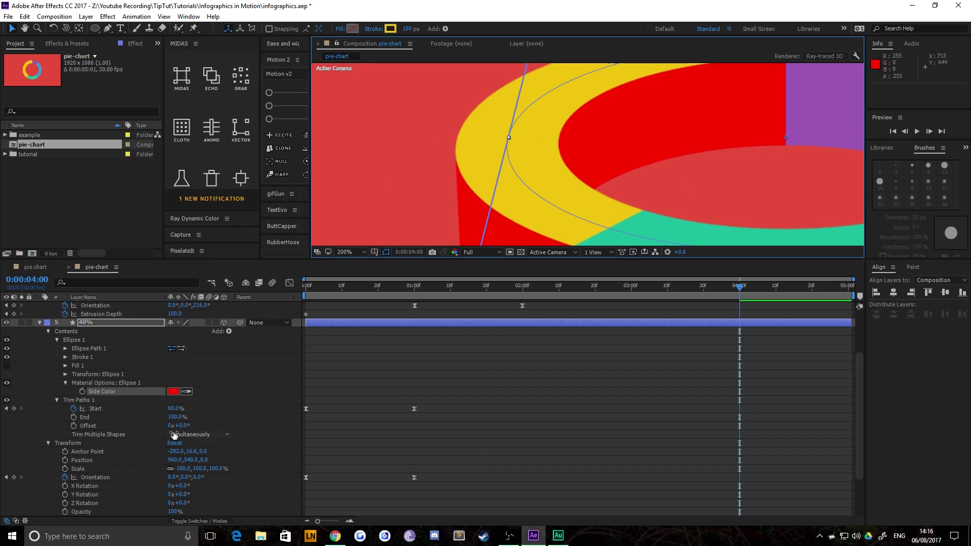
- Try a bevel depth of 10 on the 40% segment layer, and undo the change
scroll(75, 442, down, 3)
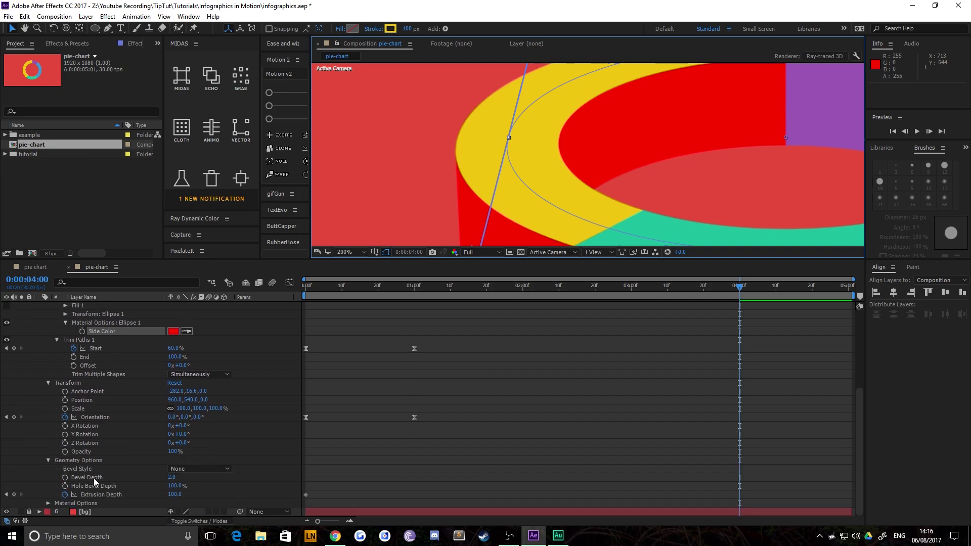
click(172, 478)
text(10)
key(Return)
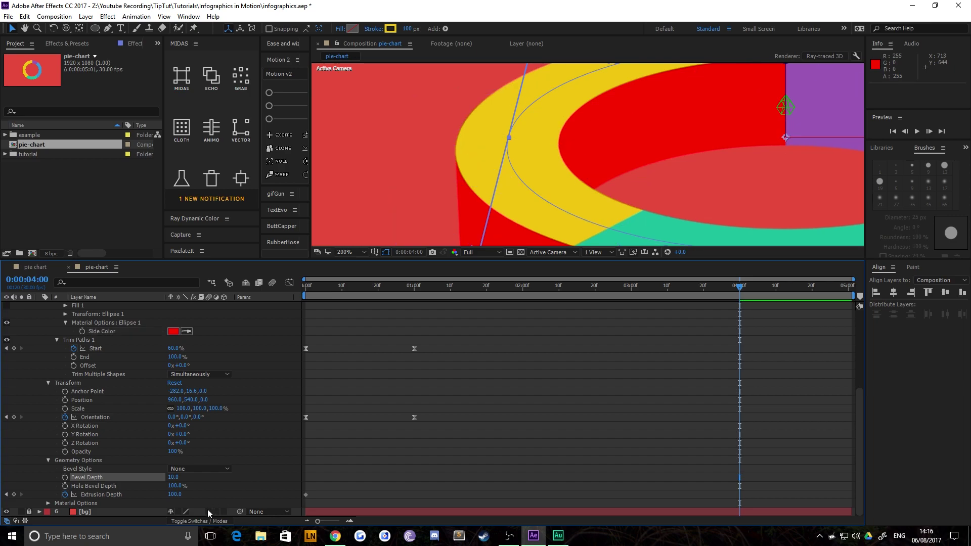
key(ctrl+z)
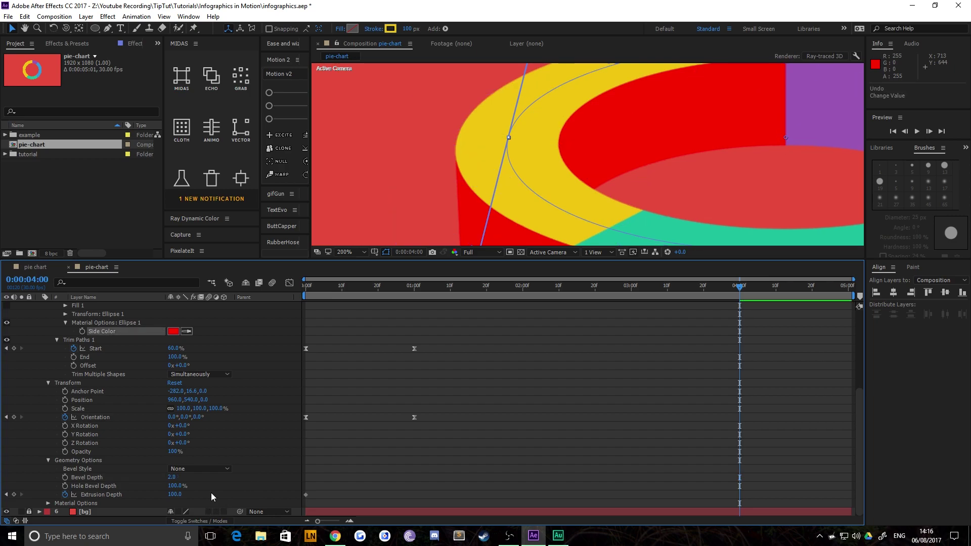
- Set the Side Color of Ellipse 1 on the 40% segment layer to F39C12
scroll(120, 380, up, 3)
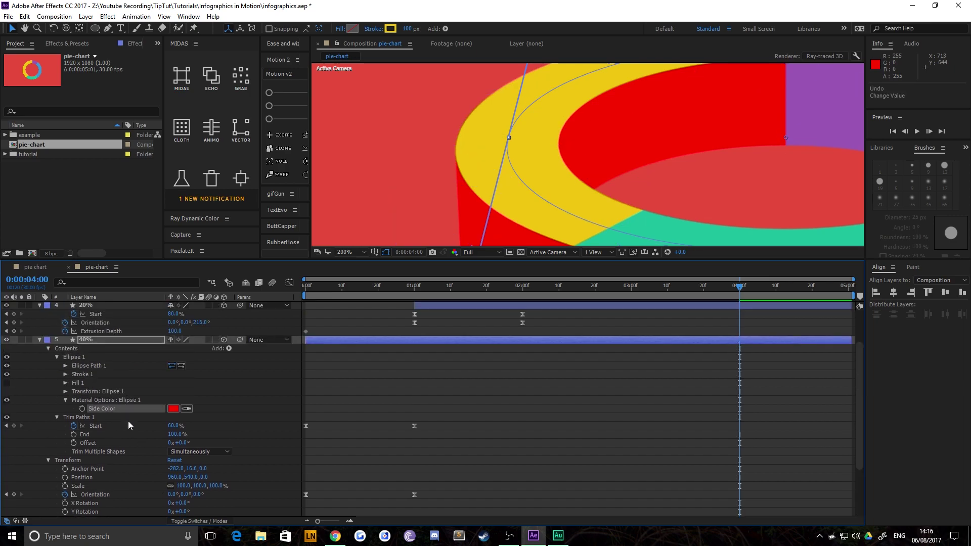
click(74, 358)
click(98, 403)
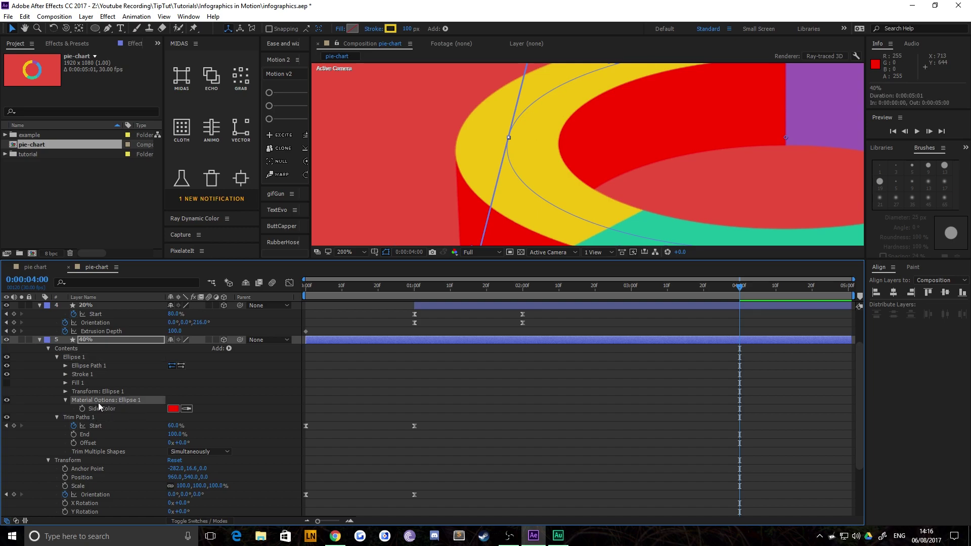
click(177, 409)
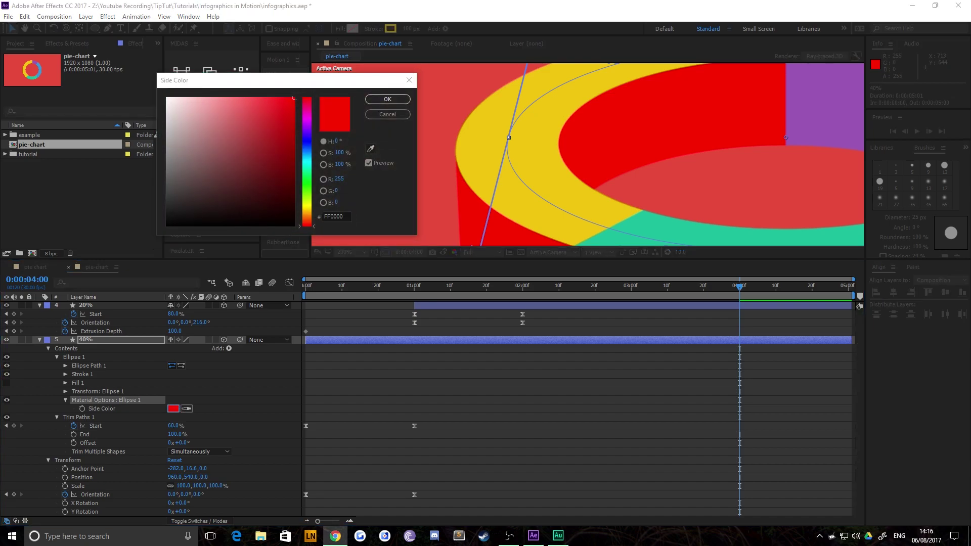
click(335, 216)
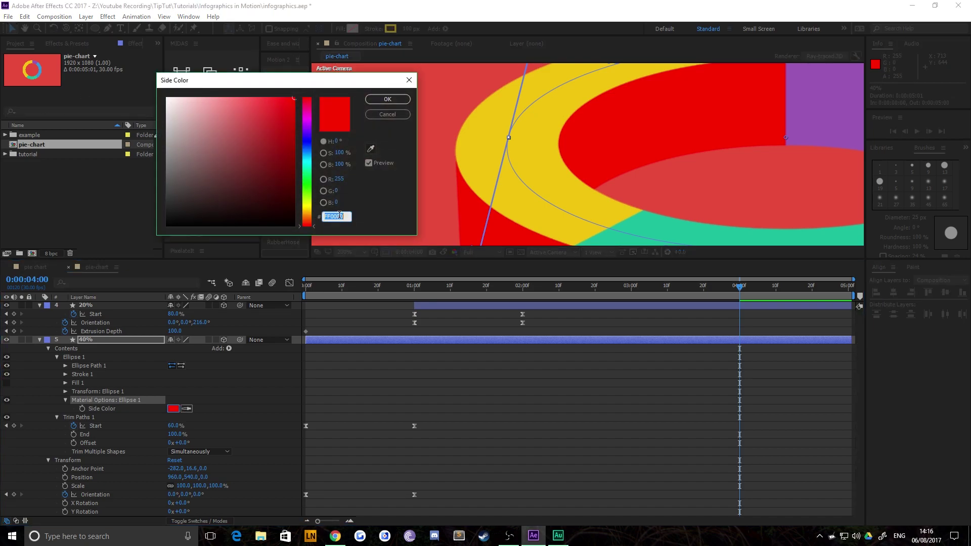
text(F39C12)
click(391, 98)
scroll(629, 133, down, 4)
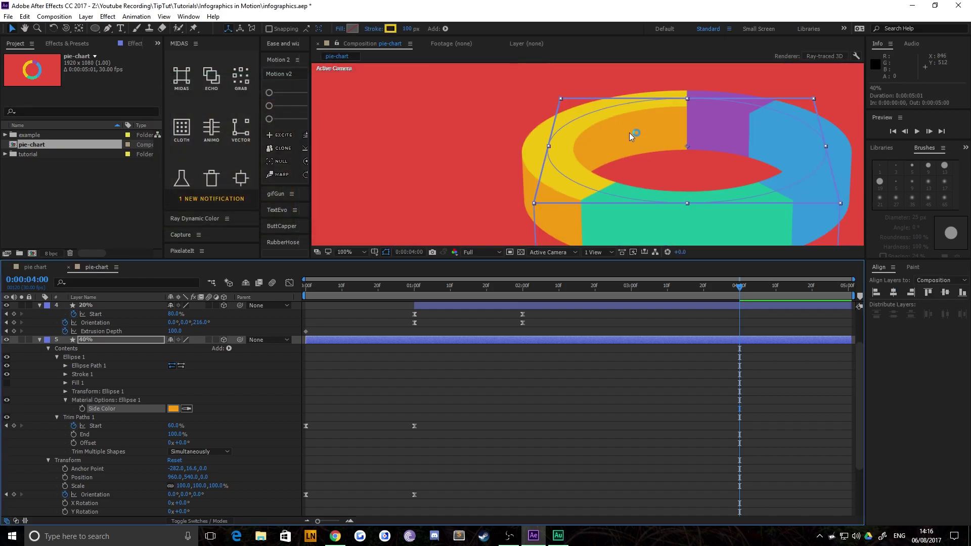
scroll(566, 120, up, 3)
drag(455, 146, 493, 162)
key(v)
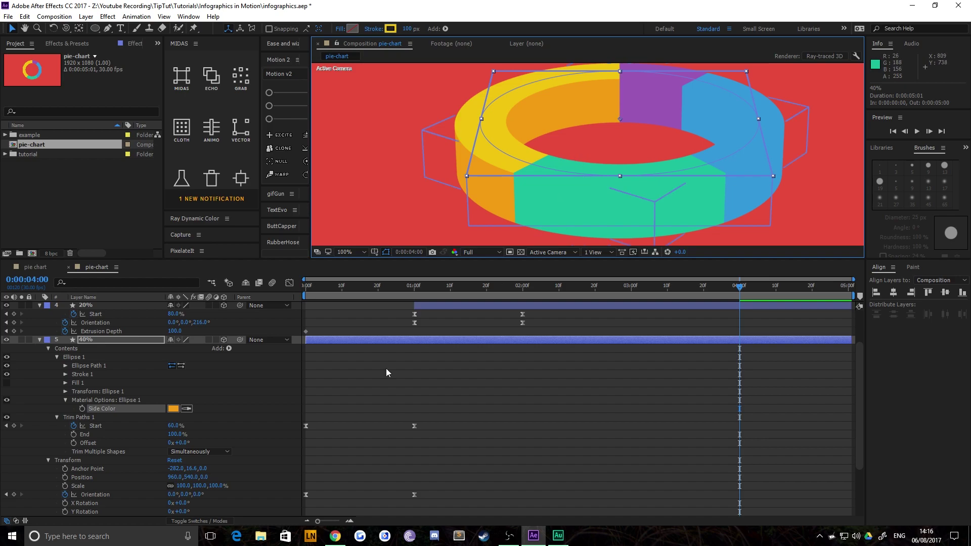
- Keyframe the 40% layer's Side Color at 0:00:04:00 and show only that layer's keyframed properties
click(82, 408)
key(u)
key(u)
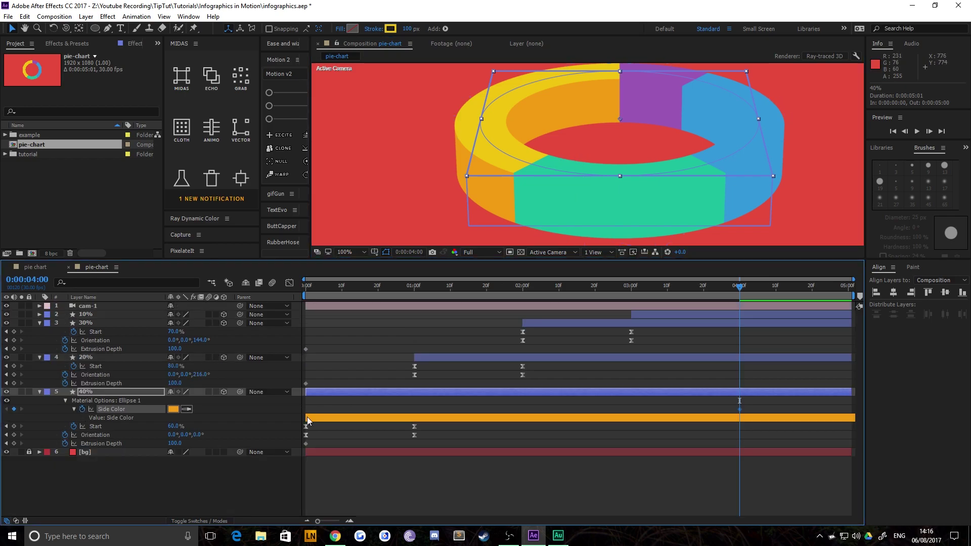
click(95, 472)
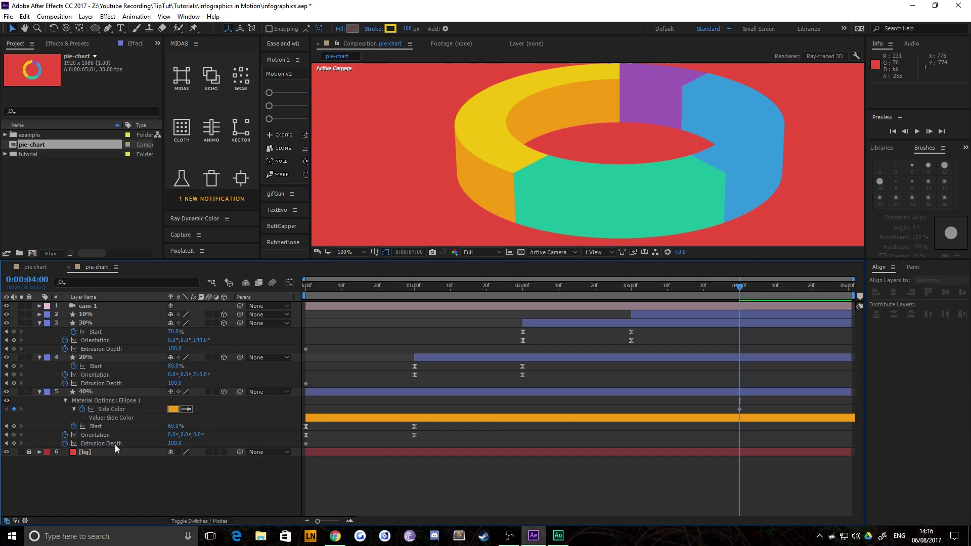
- Try copying the 40% layer's Side Color keyframe onto the 20% segment layer, and list only its keyframed properties
click(110, 408)
key(ctrl+c)
click(104, 355)
key(ctrl+v)
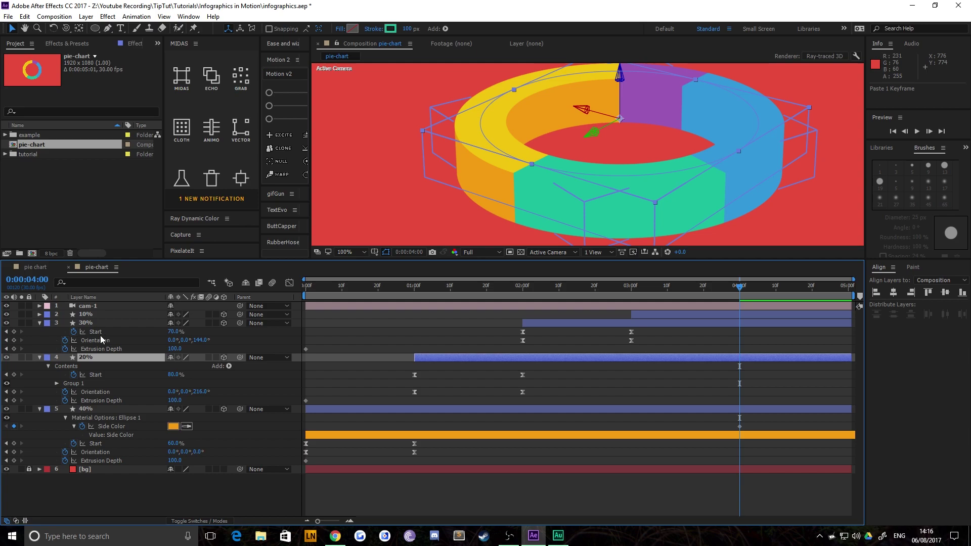
key(u)
key(u)
key(u)
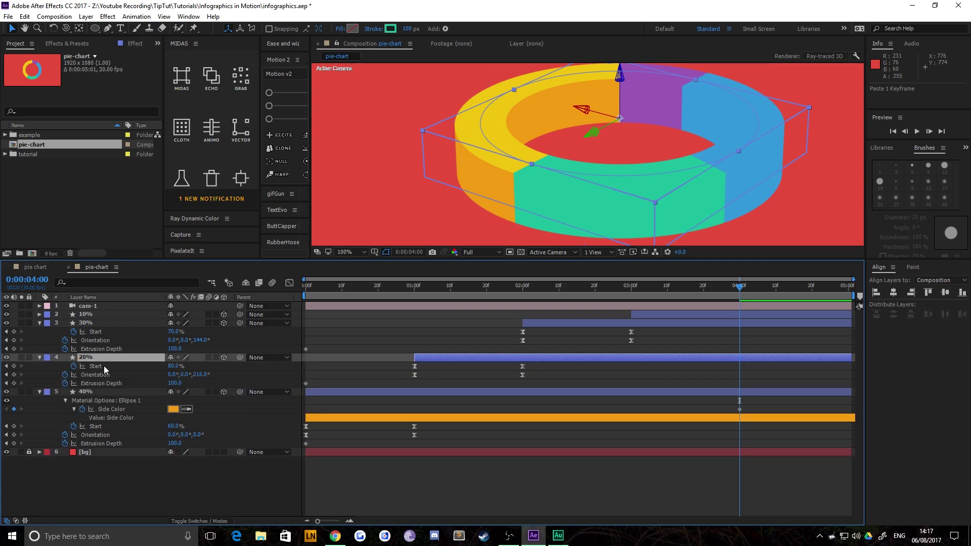
- Try copying the Material Options group of the 40% layer's ellipse onto the 20% layer, and reveal its modified properties
click(108, 409)
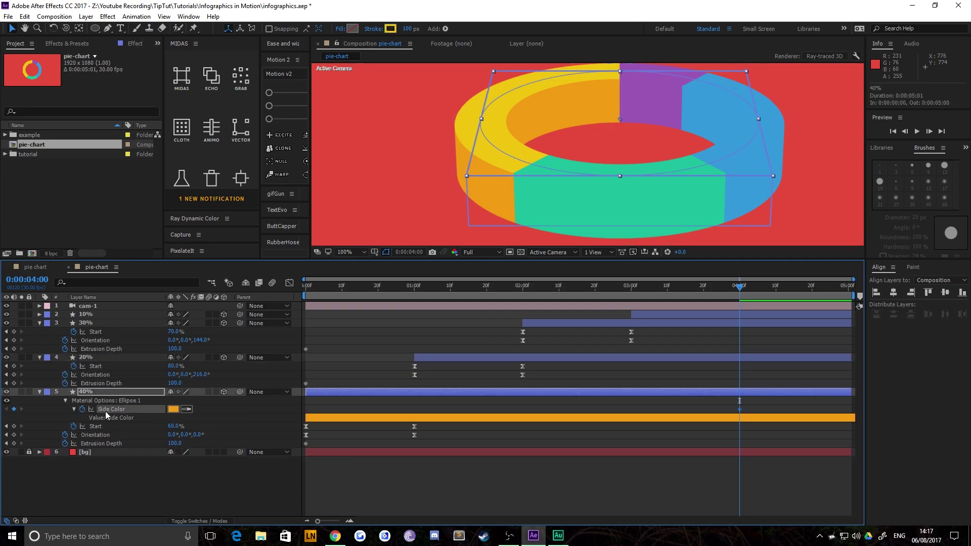
right_click(105, 411)
click(115, 415)
click(115, 400)
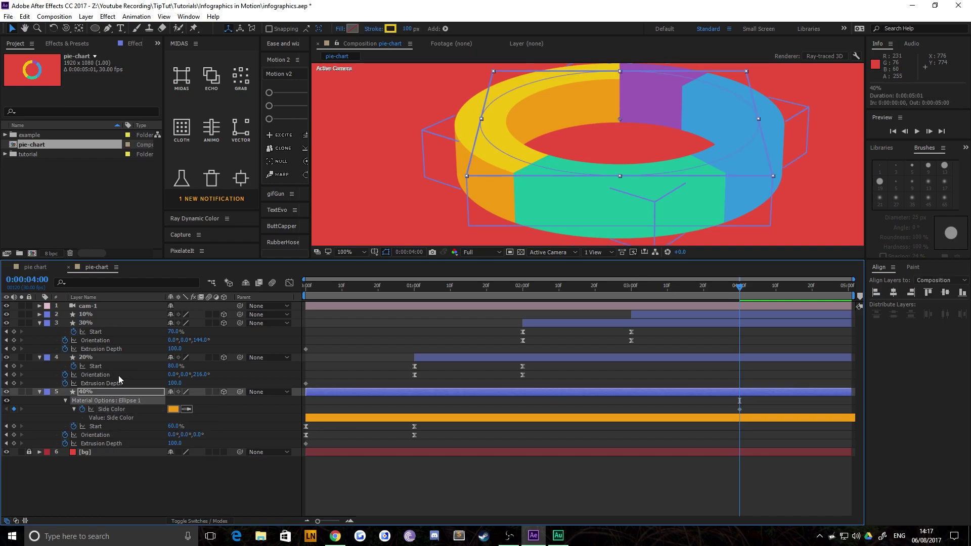
click(102, 361)
key(u)
key(u)
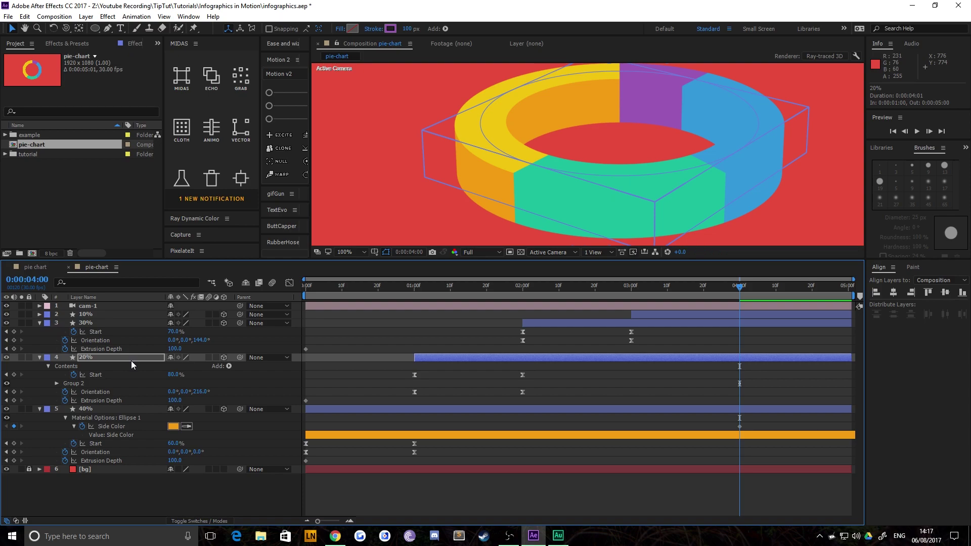
click(108, 383)
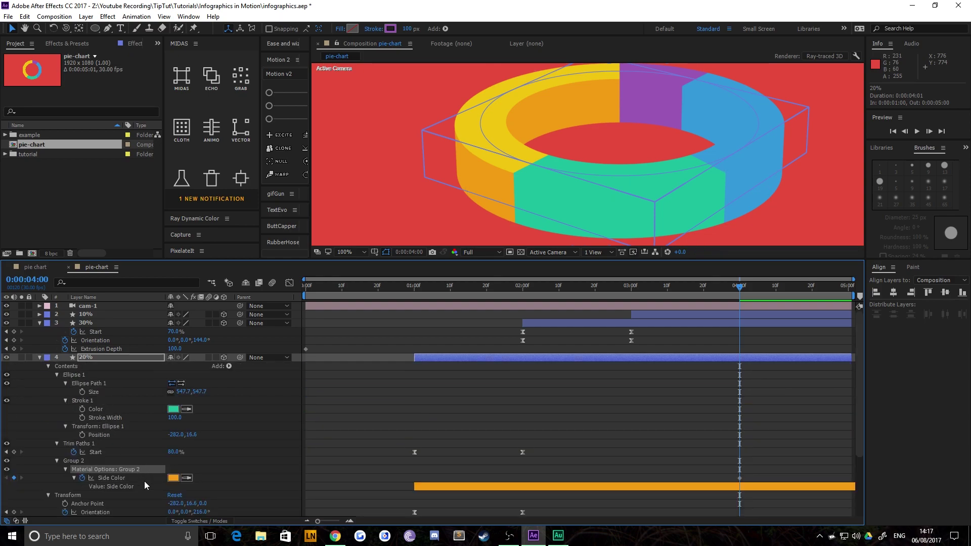
click(99, 358)
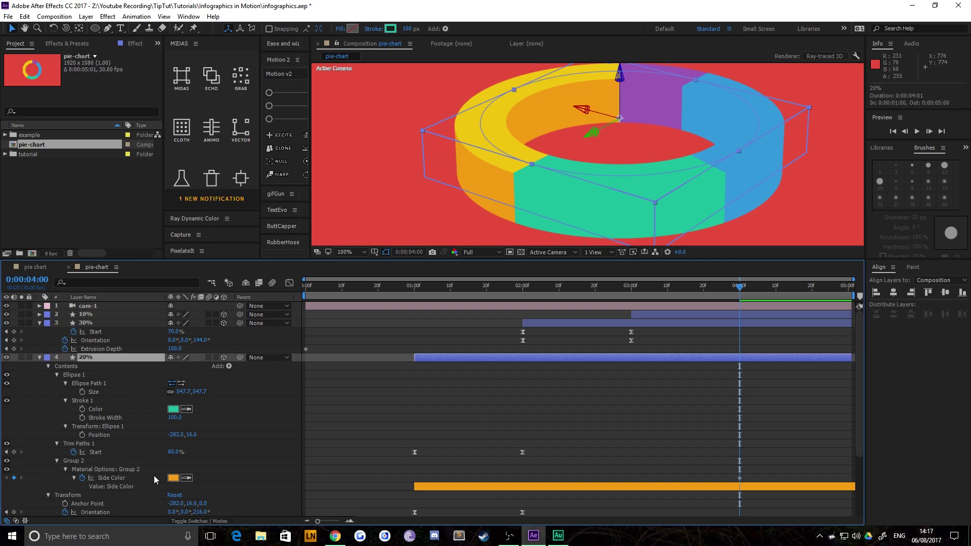
- Try a dark brown Side Color in the pasted Group 2 of the 20% layer, and delete its material options
click(173, 478)
click(253, 167)
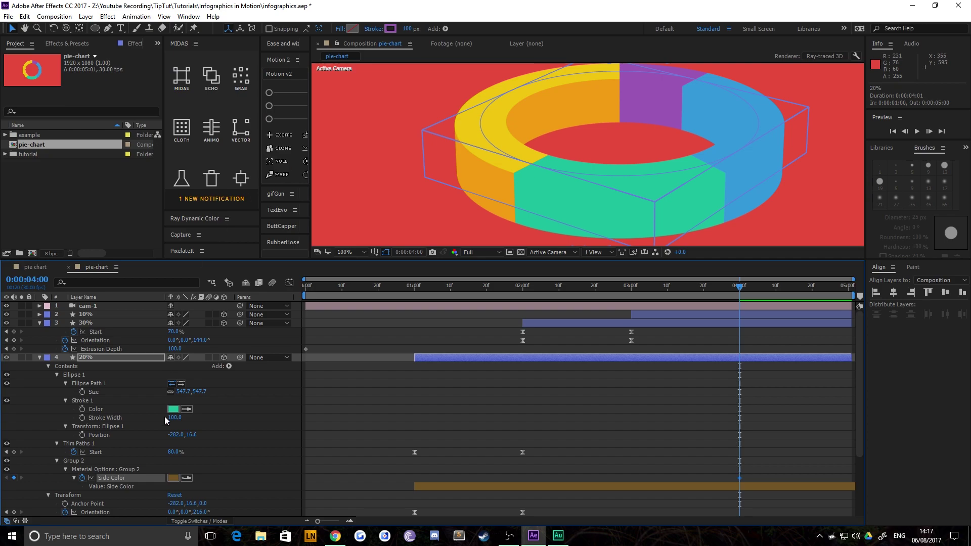
click(101, 472)
key(Delete)
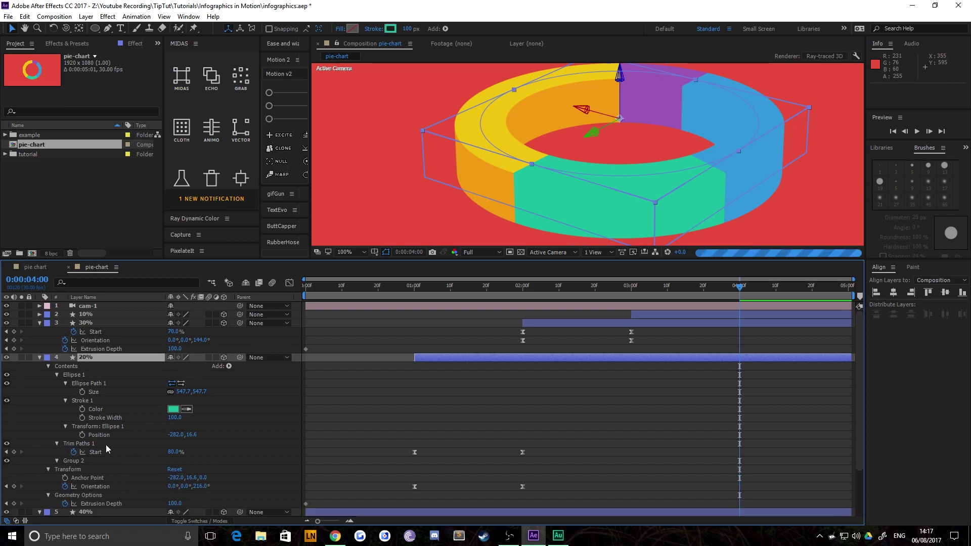
- Expand the 20% segment layer, tidy its content groups, and add a Side Color material property to Ellipse 1
click(40, 358)
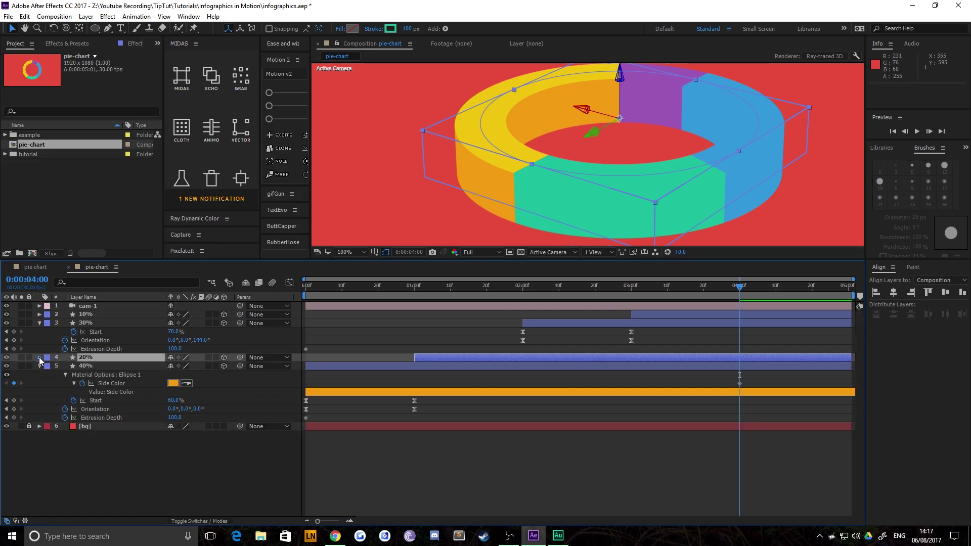
ctrl+click(40, 358)
click(57, 324)
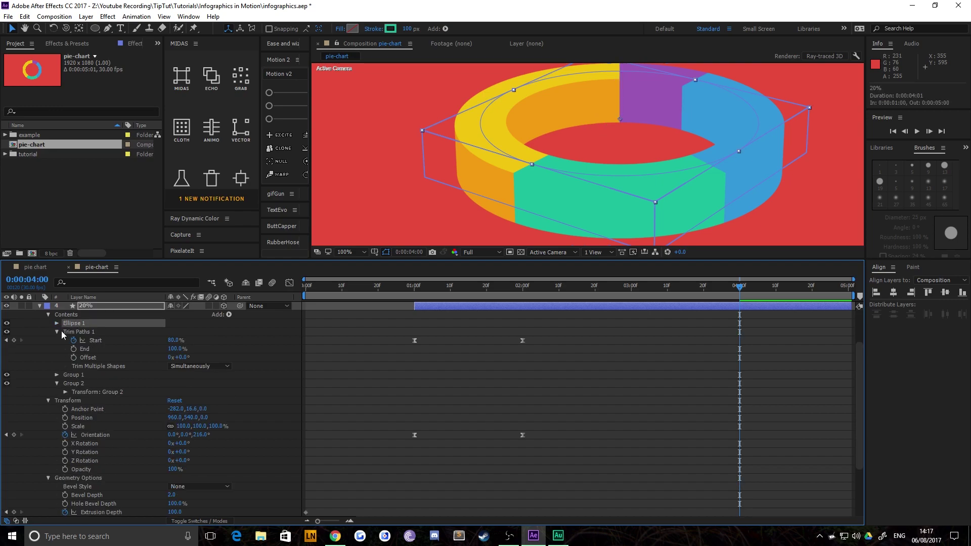
click(58, 332)
click(57, 341)
click(57, 349)
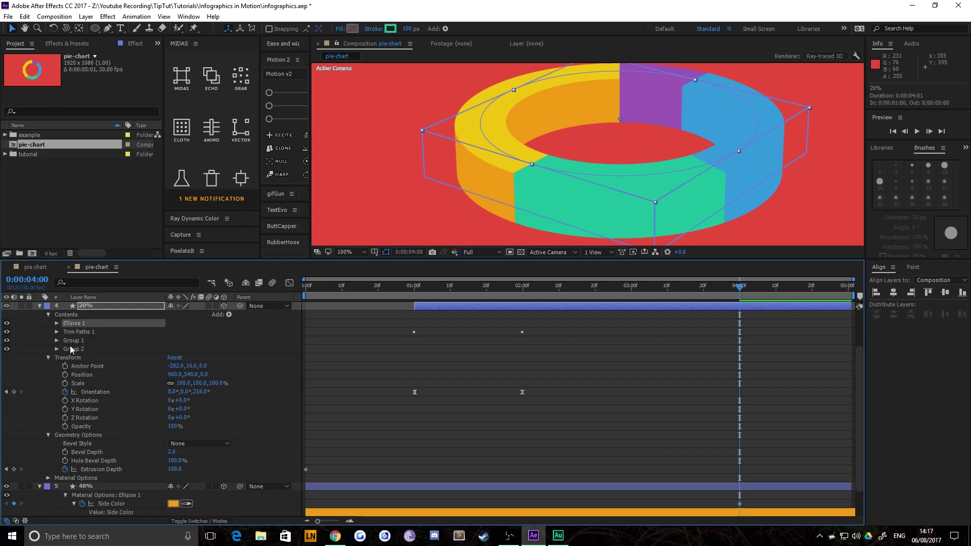
click(74, 341)
click(76, 324)
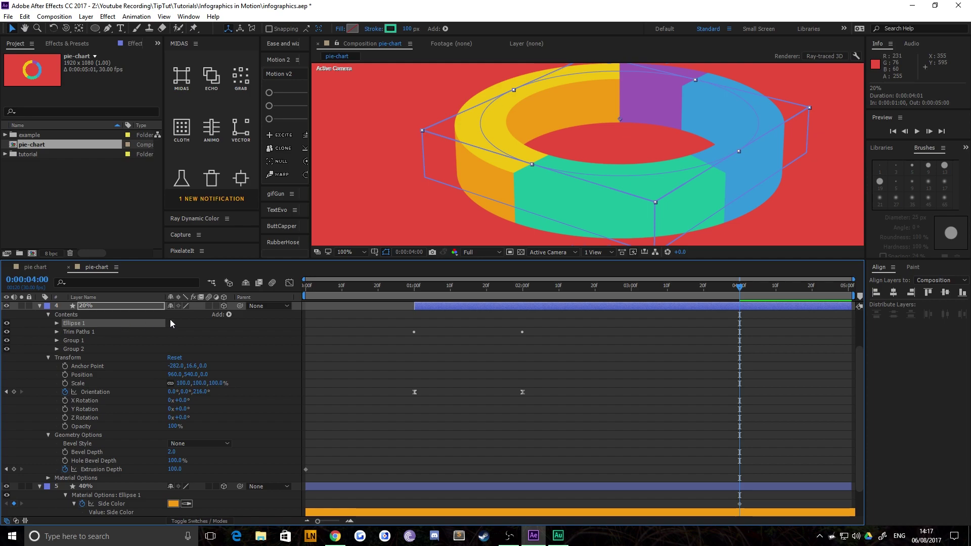
click(229, 314)
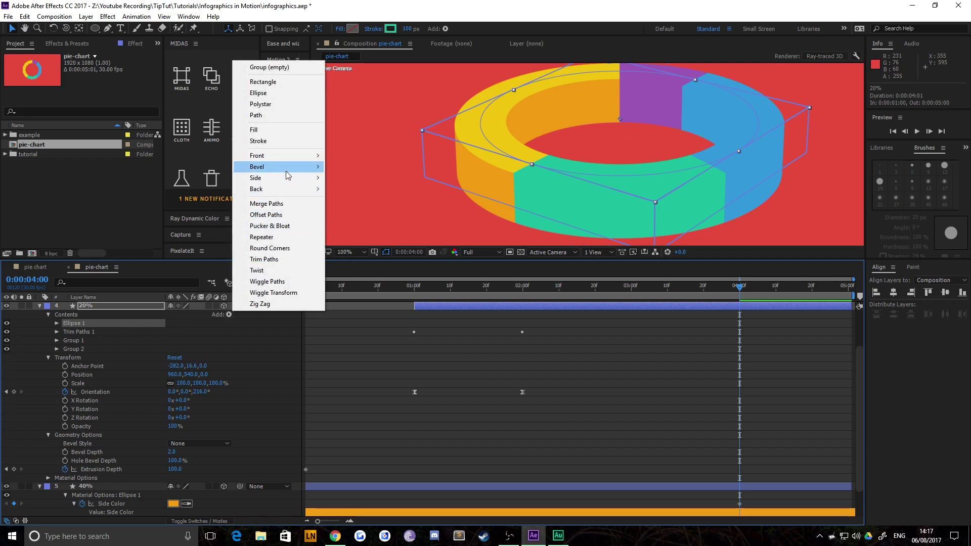
mouse_move(282, 180)
click(341, 178)
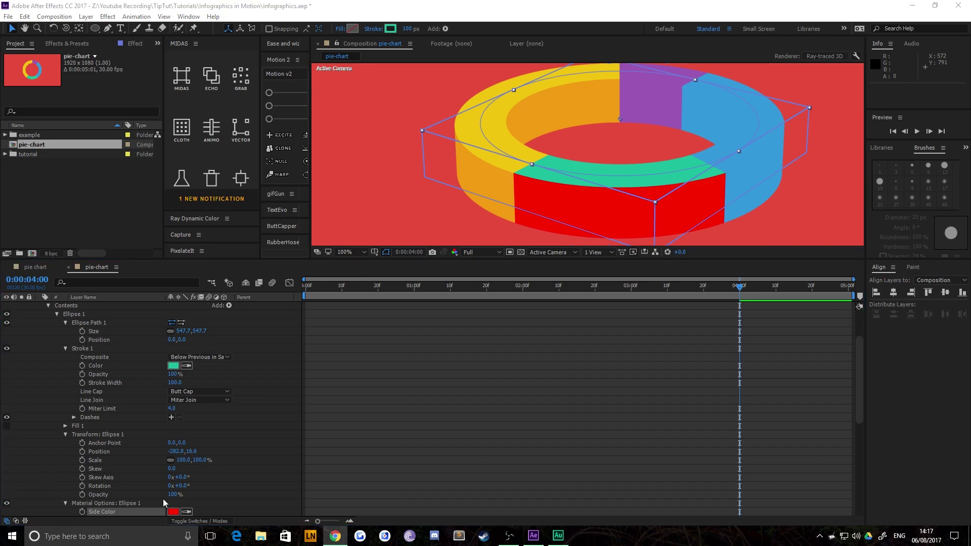
- Set the Side Color of the 20% layer's Ellipse 1 to 16A085 and collapse that layer's properties
click(173, 511)
text(16A085)
click(387, 99)
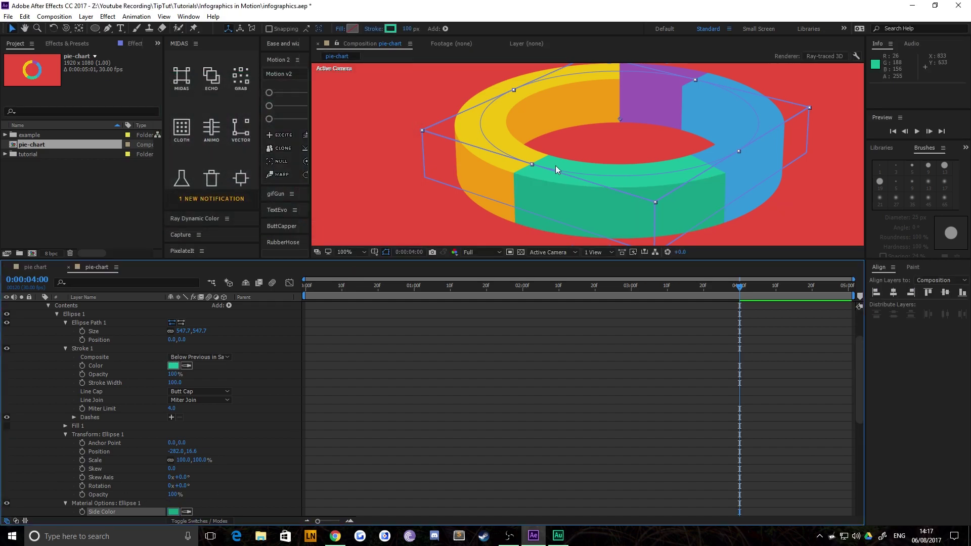
drag(657, 123, 585, 111)
scroll(110, 315, up, 5)
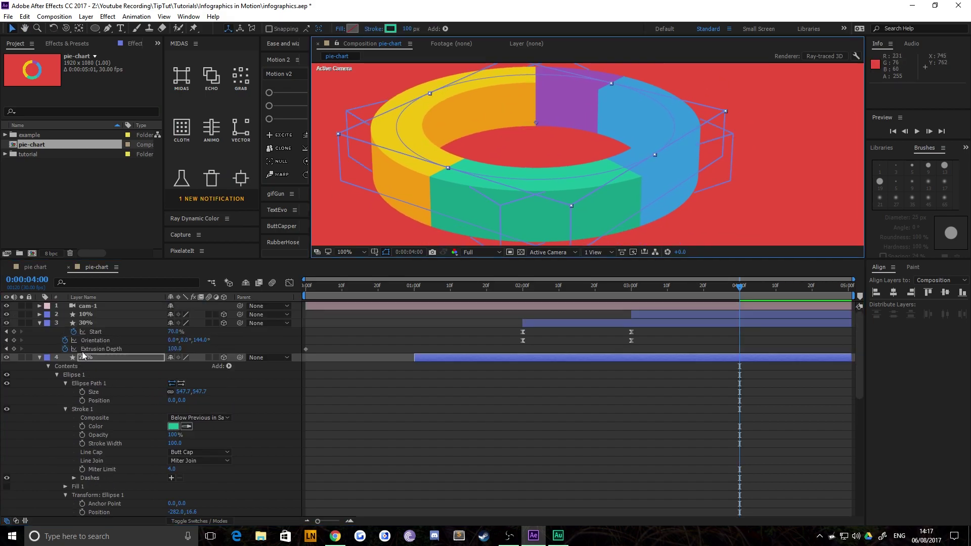
click(85, 354)
key(u)
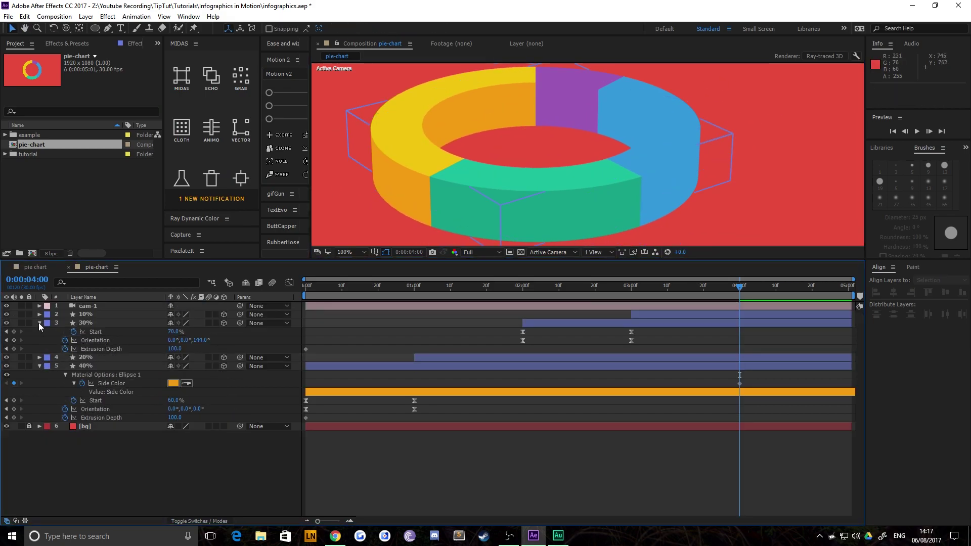
- Add a Side Color property to Ellipse 1 of the 30% layer, set to 2980B9 and with keyframing enabled
click(59, 324)
click(39, 322)
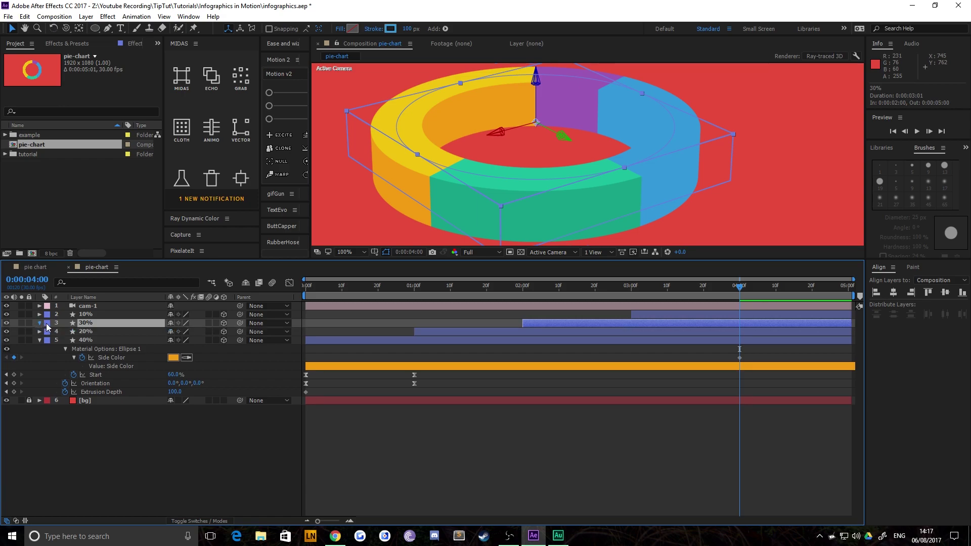
click(73, 340)
click(229, 332)
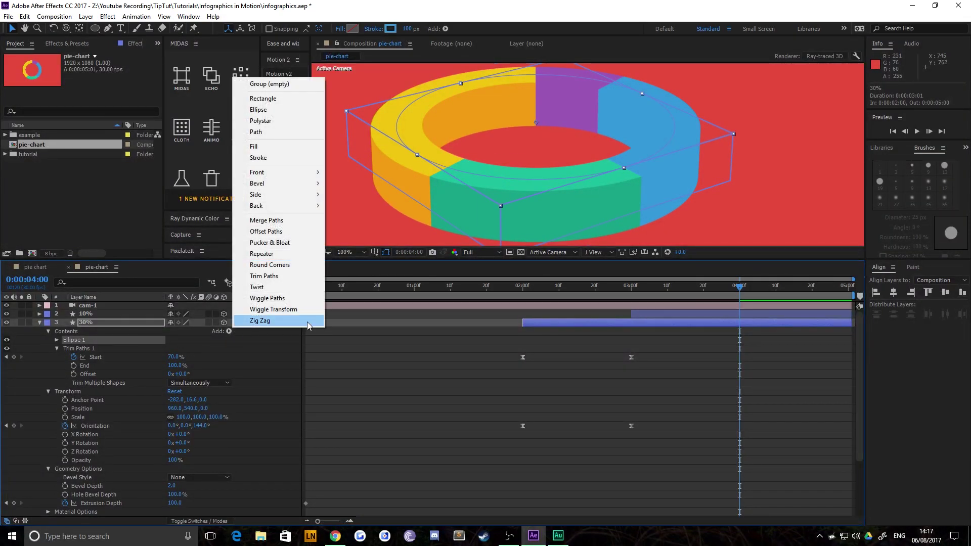
mouse_move(303, 194)
click(359, 195)
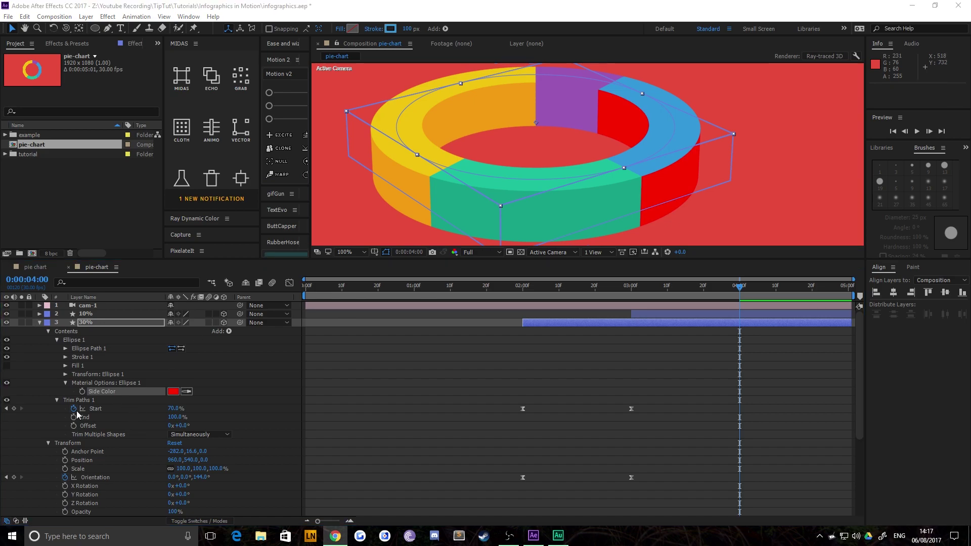
click(173, 391)
text(2980B9)
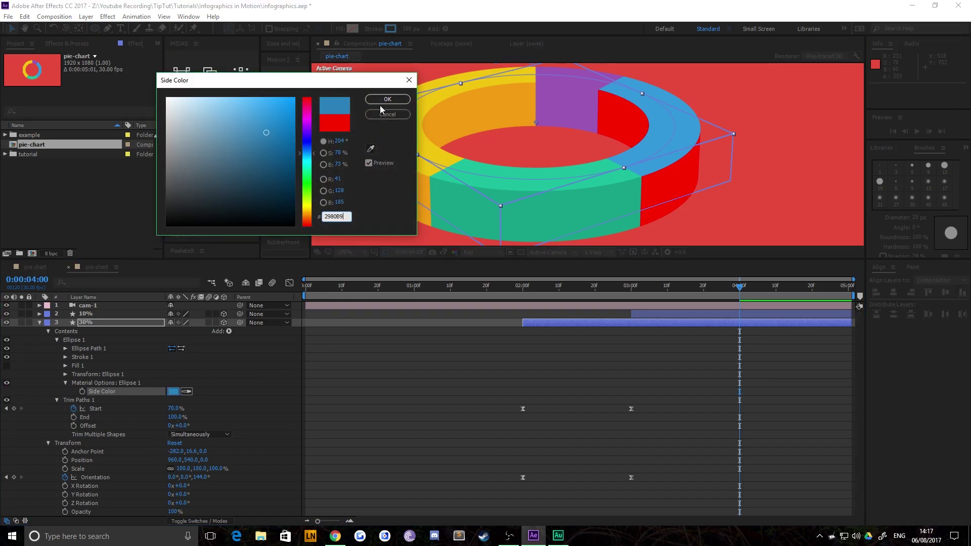
click(382, 101)
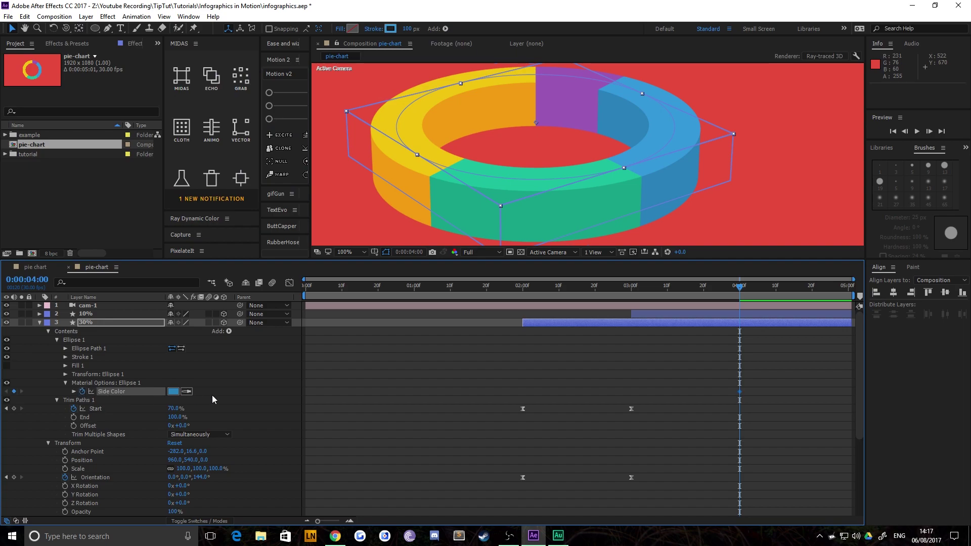
- Add a Side Color property to Ellipse 1 of the 10% layer and set it to 8E44AD
click(81, 314)
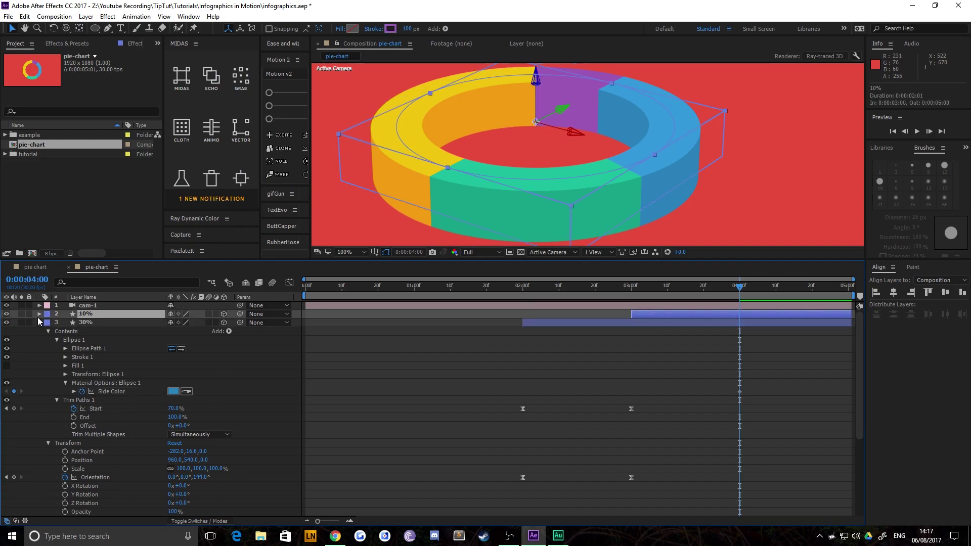
click(38, 314)
click(70, 332)
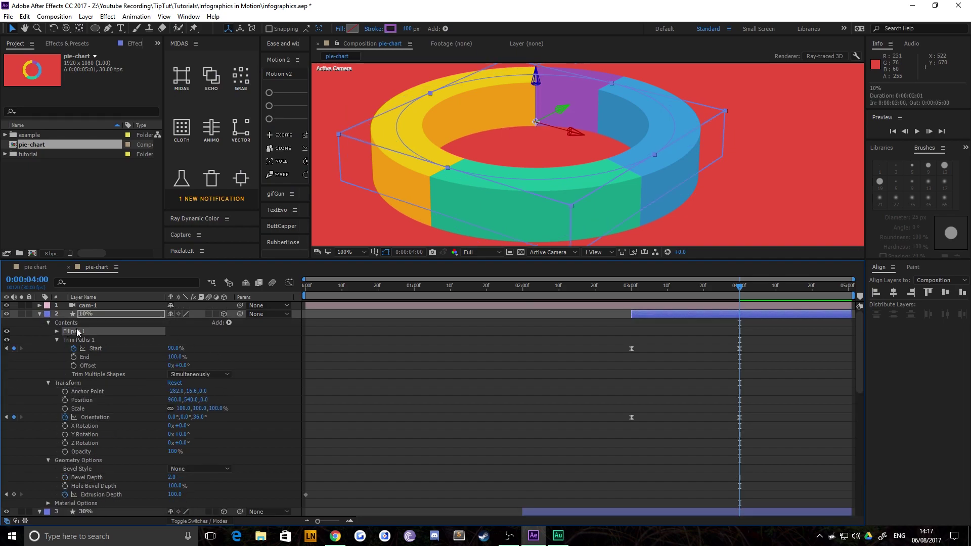
click(223, 323)
mouse_move(278, 185)
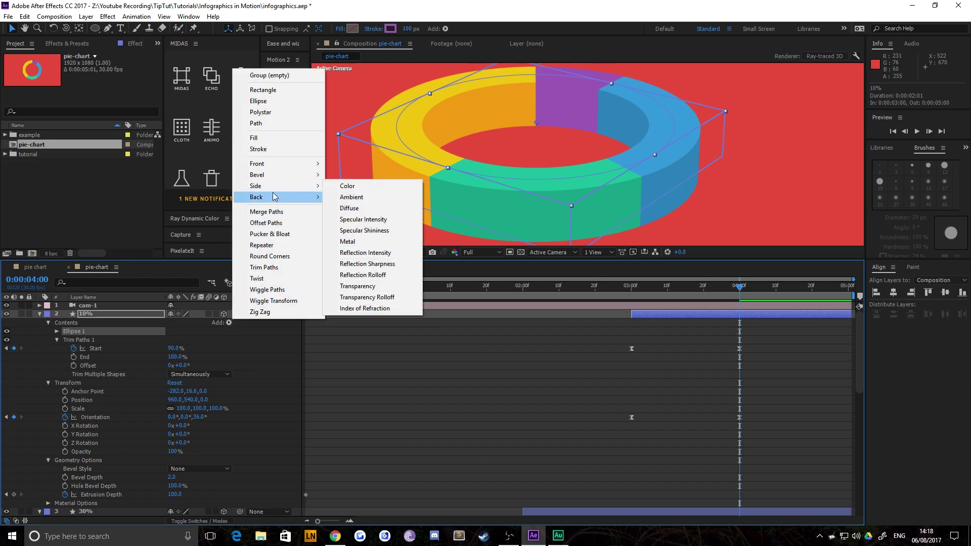
click(355, 188)
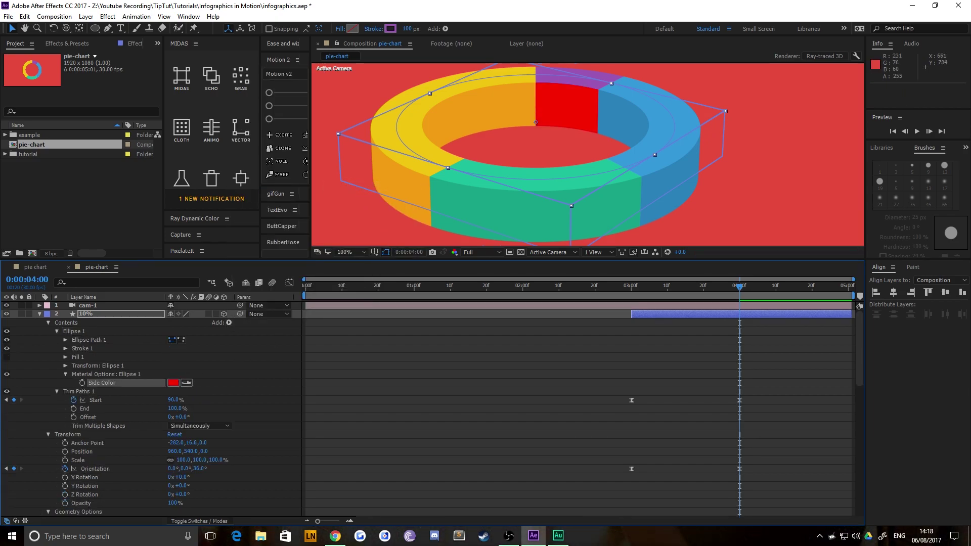
click(173, 383)
text(8E44AD)
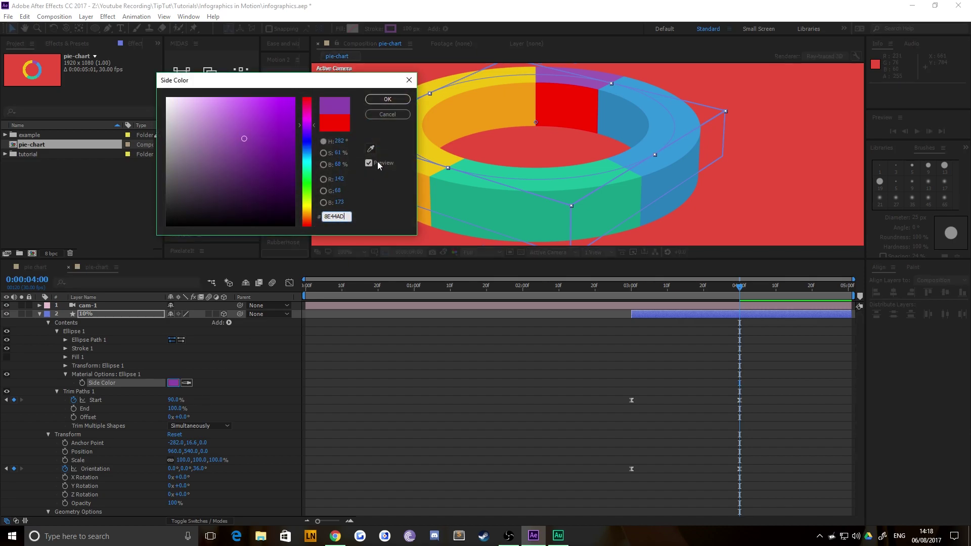
click(387, 99)
key(Return)
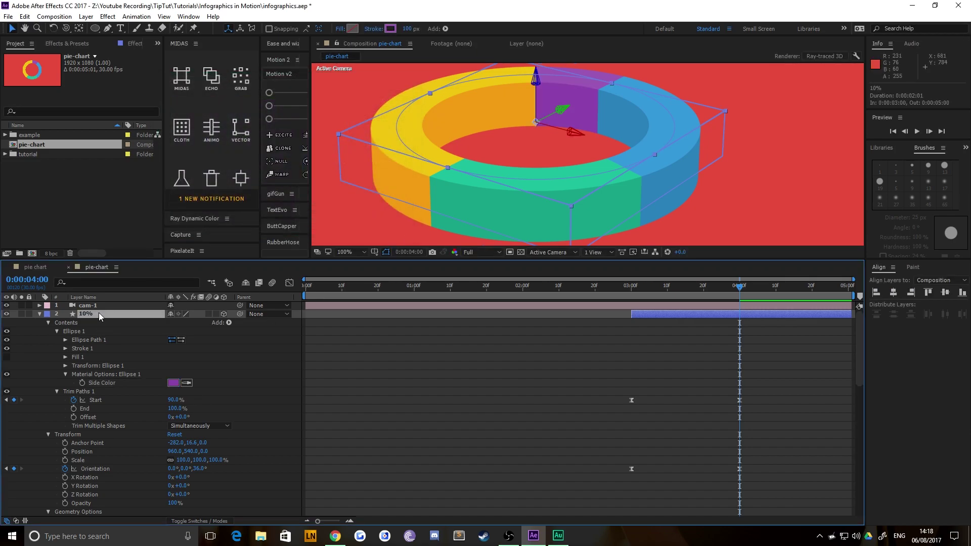
- Reveal only the keyframed properties of the 10%, 30%, 20% and 40% layers to check their Side Color keyframes
scroll(101, 387, down, 5)
shift+click(92, 448)
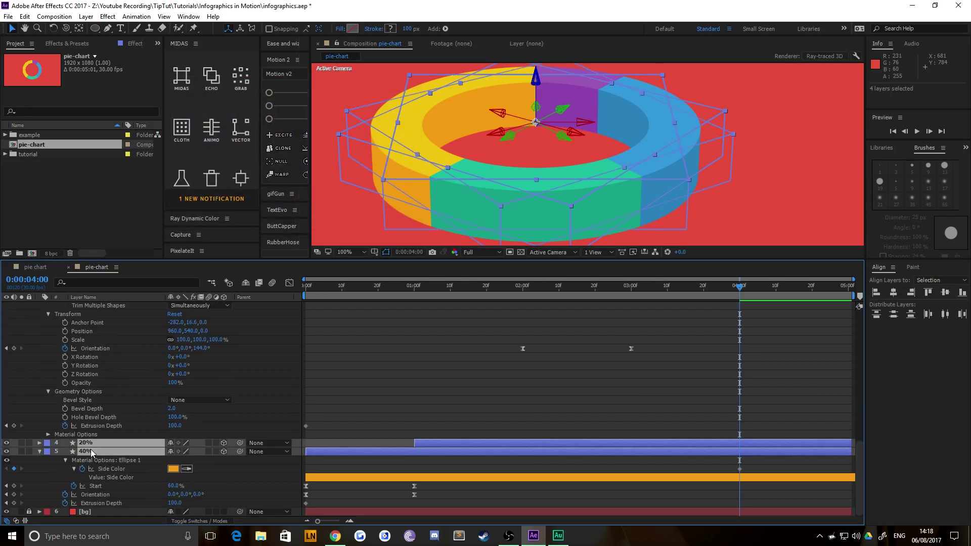
key(u)
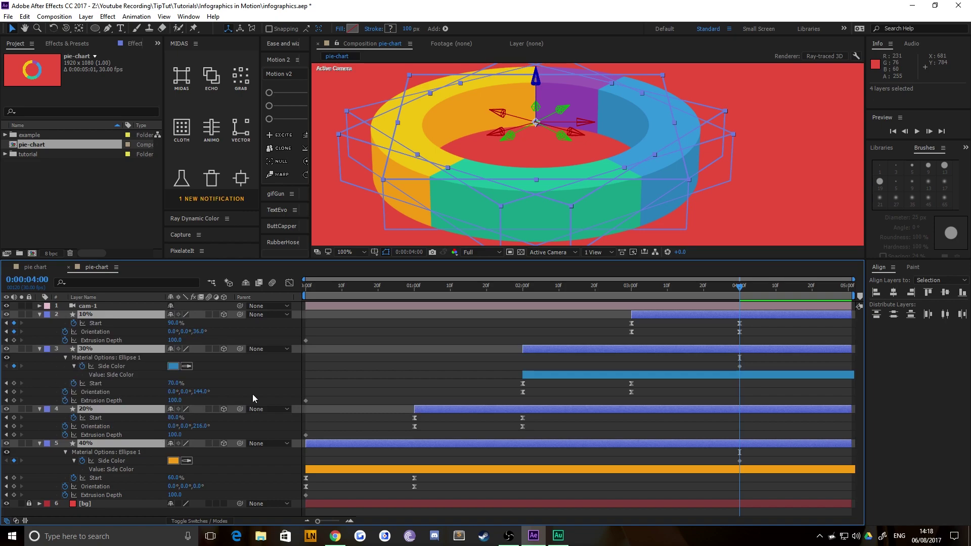
click(370, 354)
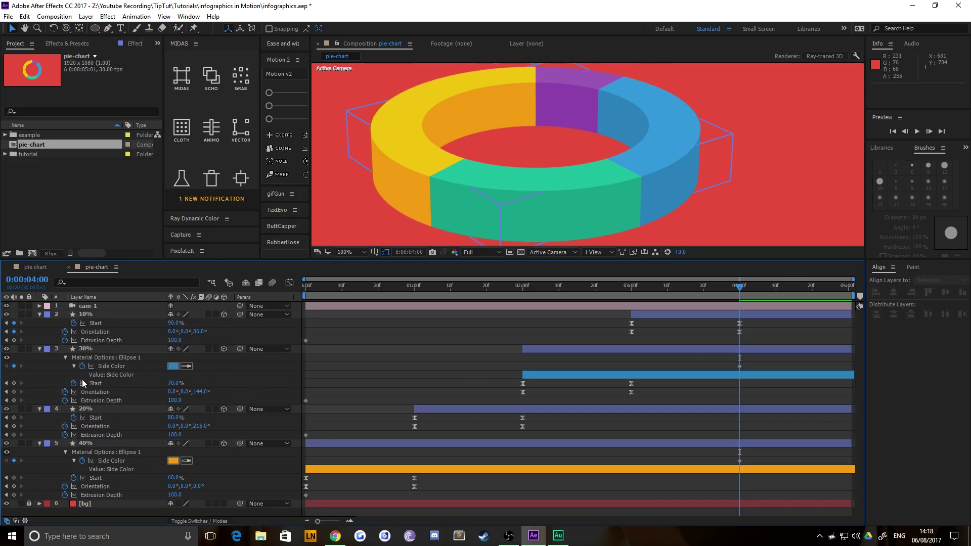
- Enable keyframing for the Side Color of the 20% layer's Ellipse 1 and show only that layer's animated properties
click(92, 416)
click(38, 409)
click(39, 409)
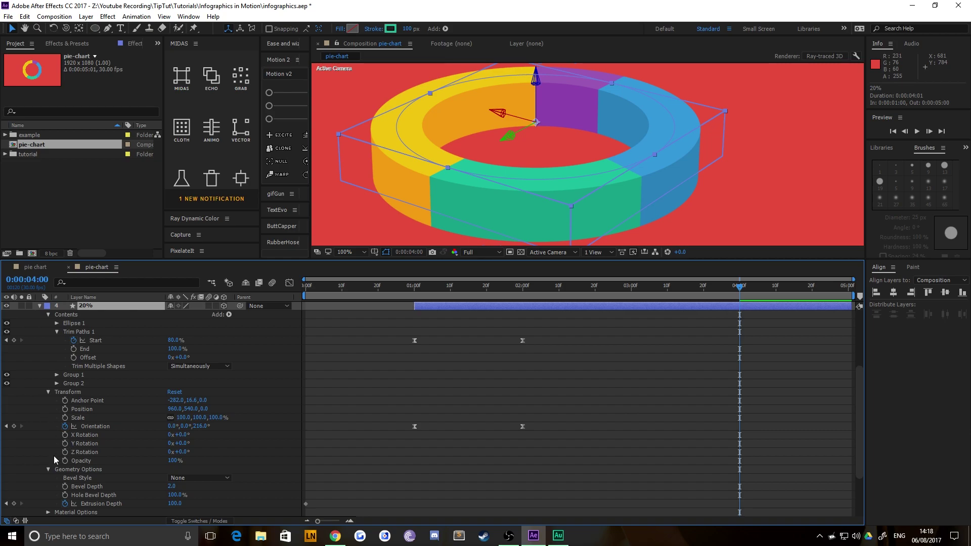
scroll(57, 485, down, 2)
scroll(66, 450, up, 3)
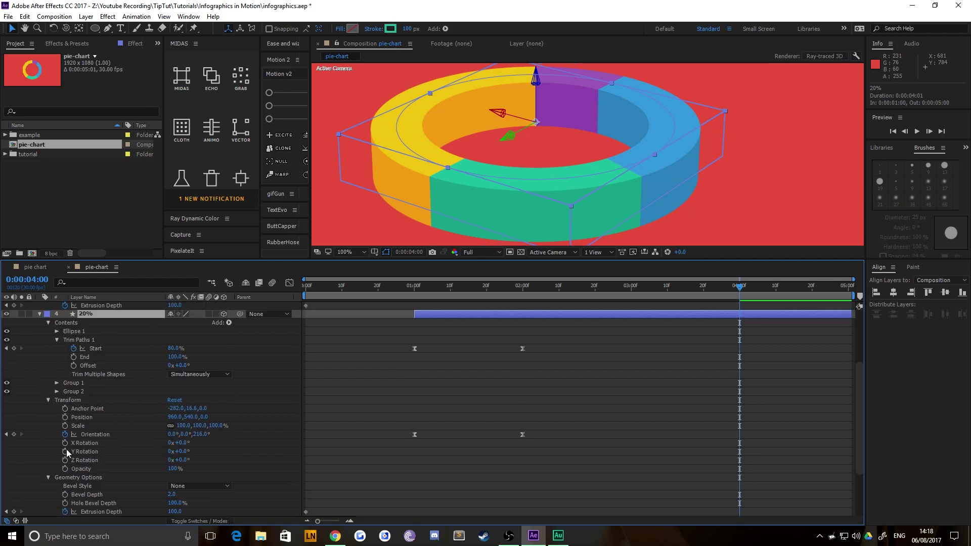
click(56, 332)
click(88, 375)
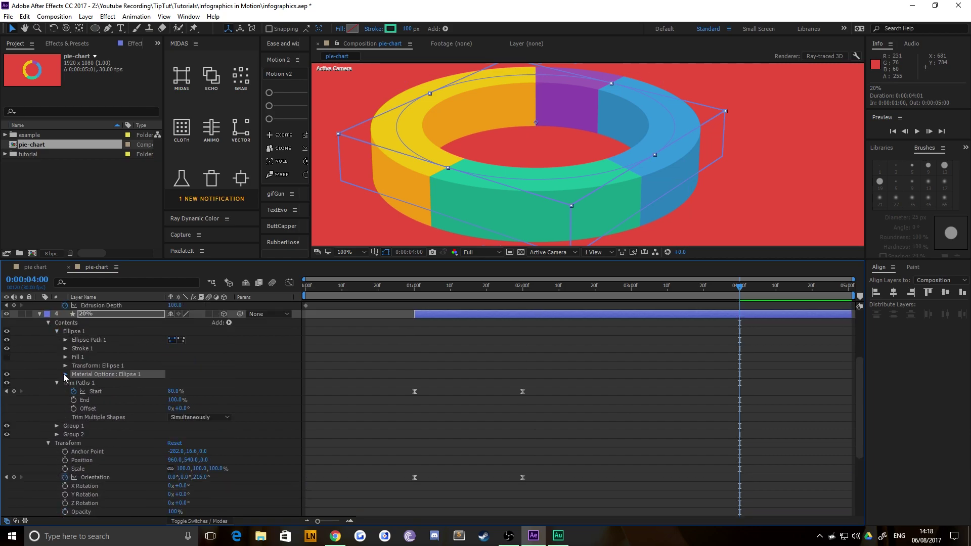
click(65, 375)
click(81, 383)
click(93, 314)
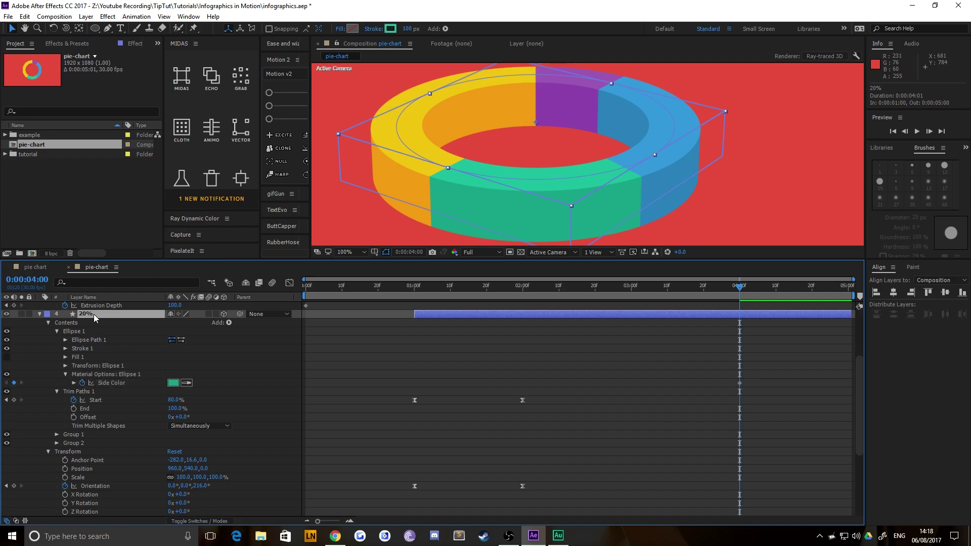
key(u)
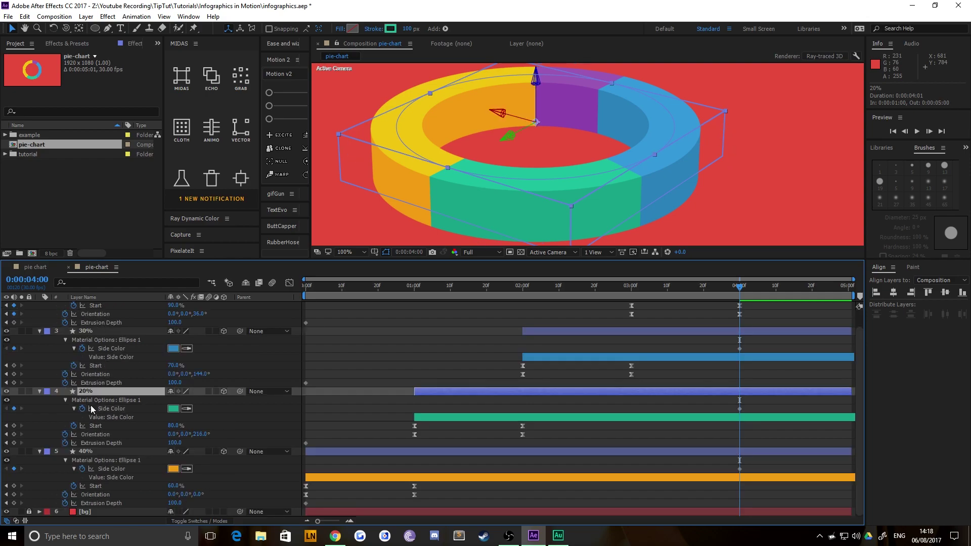
click(739, 410)
drag(746, 471, 728, 337)
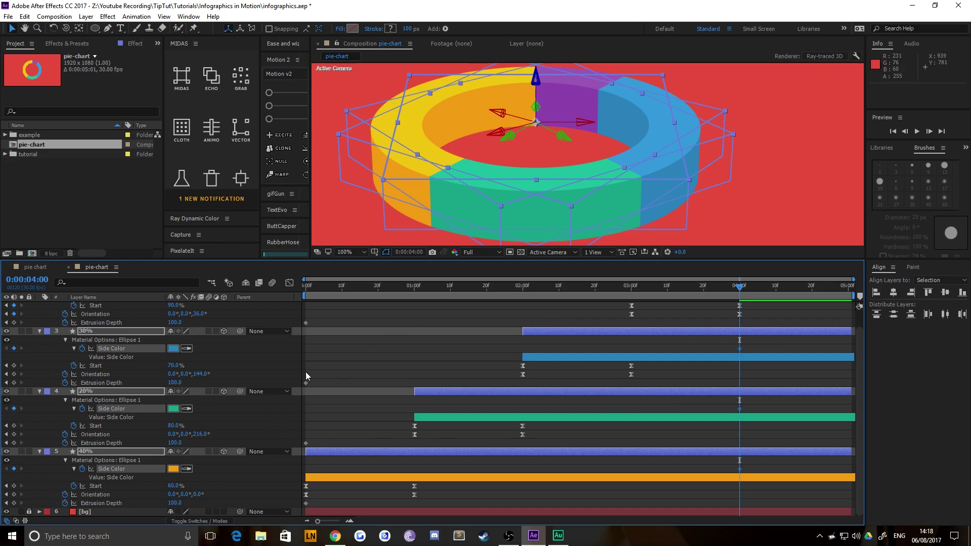
scroll(99, 386, up, 1)
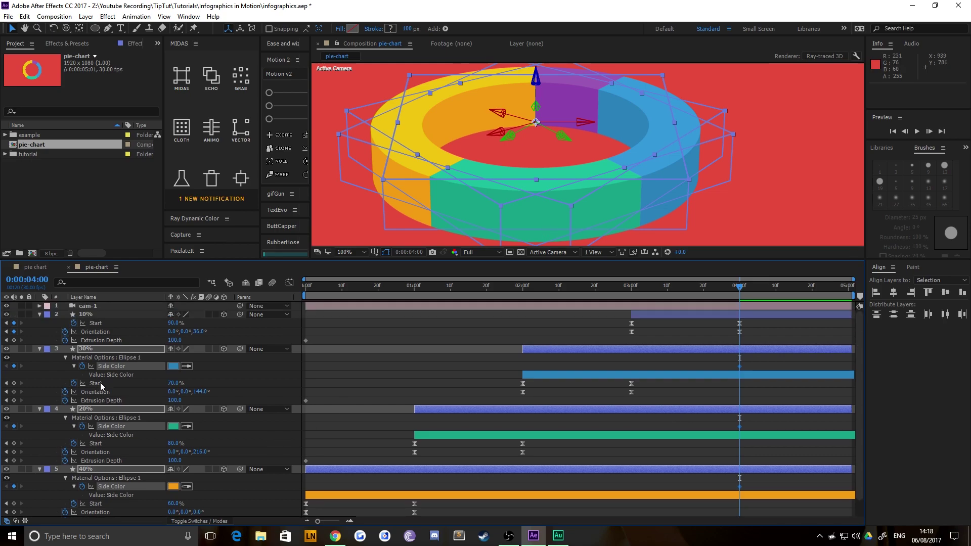
- Enable keyframing for the Side Color of the 10% layer's Ellipse 1 in its material options
click(101, 316)
scroll(105, 320, down, 1)
scroll(106, 320, up, 1)
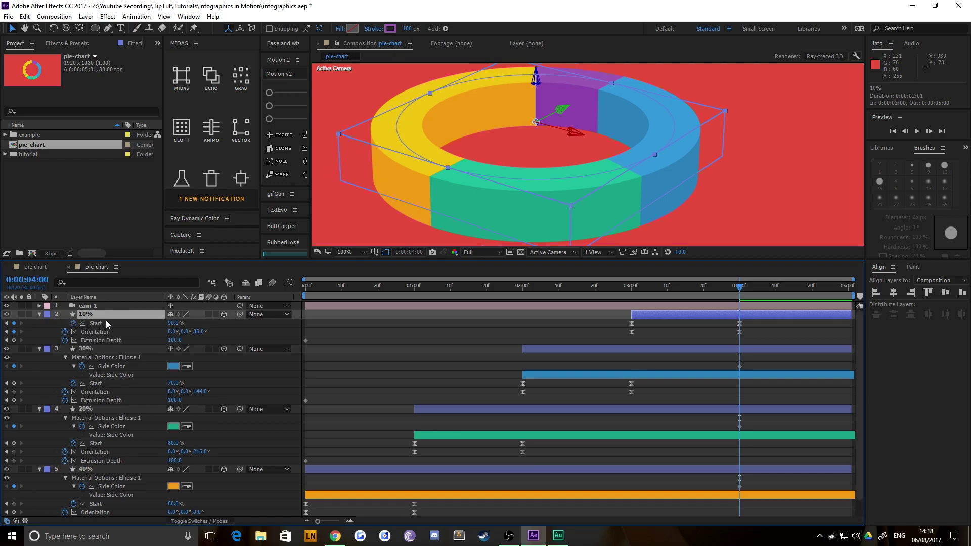
click(40, 314)
click(40, 314)
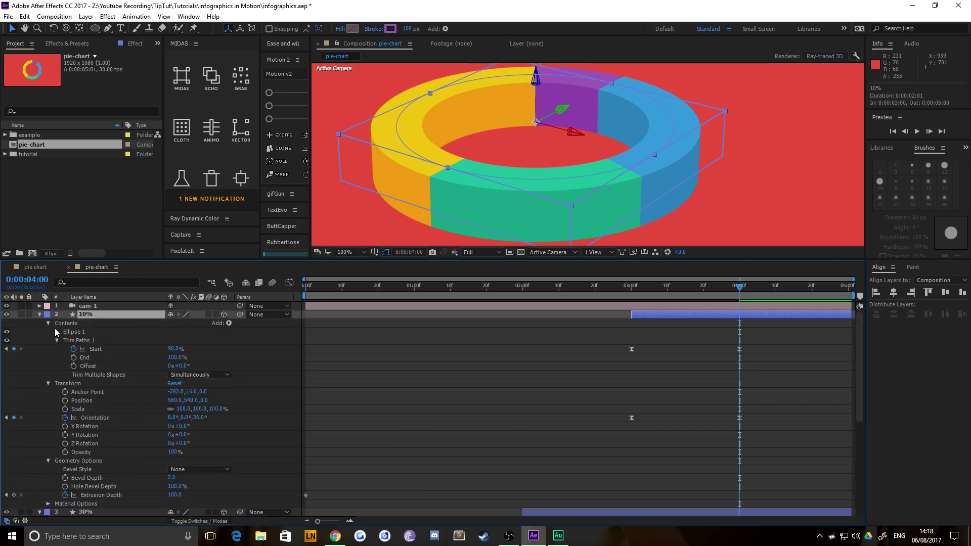
click(65, 375)
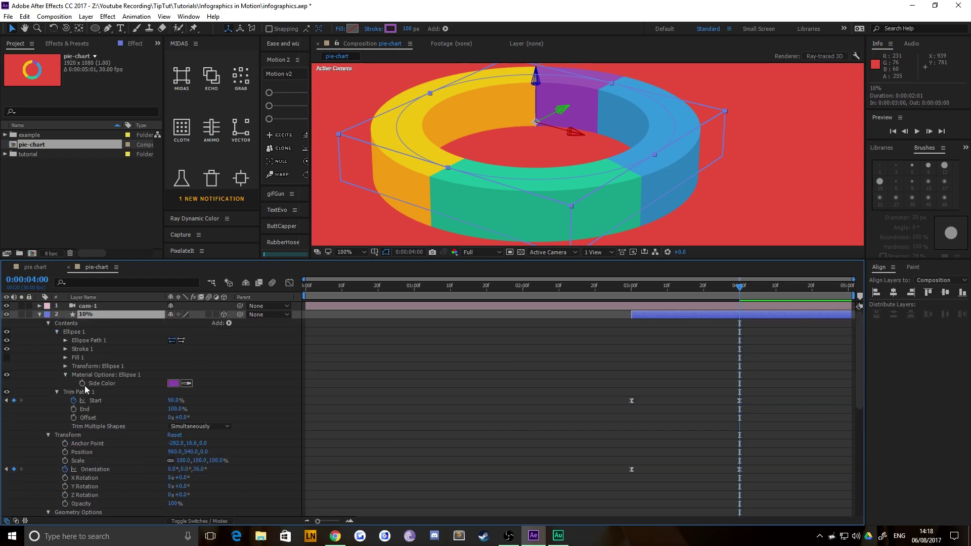
scroll(141, 390, down, 9)
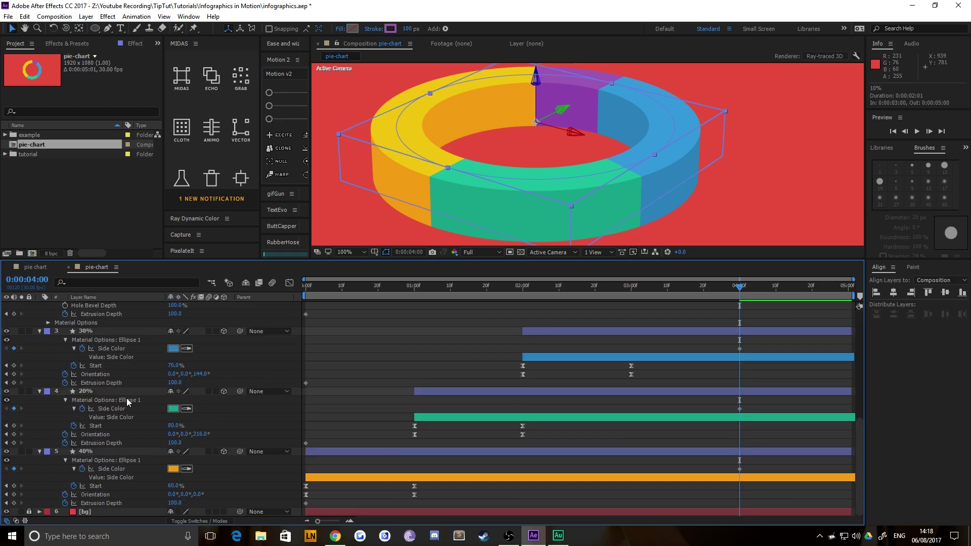
- Show only the animated properties of all four slice layers and enlarge the timeline so they all fit
key(ctrl+a)
key(u)
key(u)
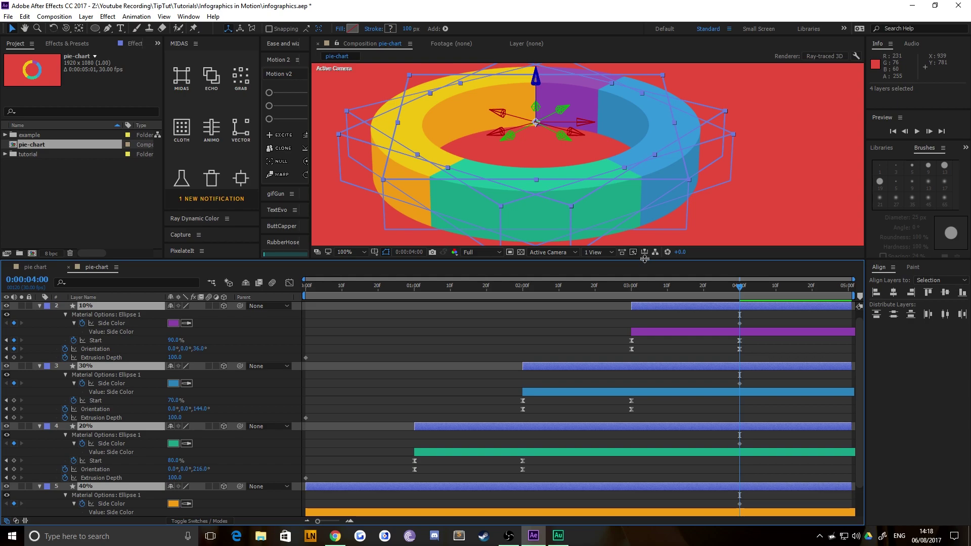
drag(645, 261, 650, 137)
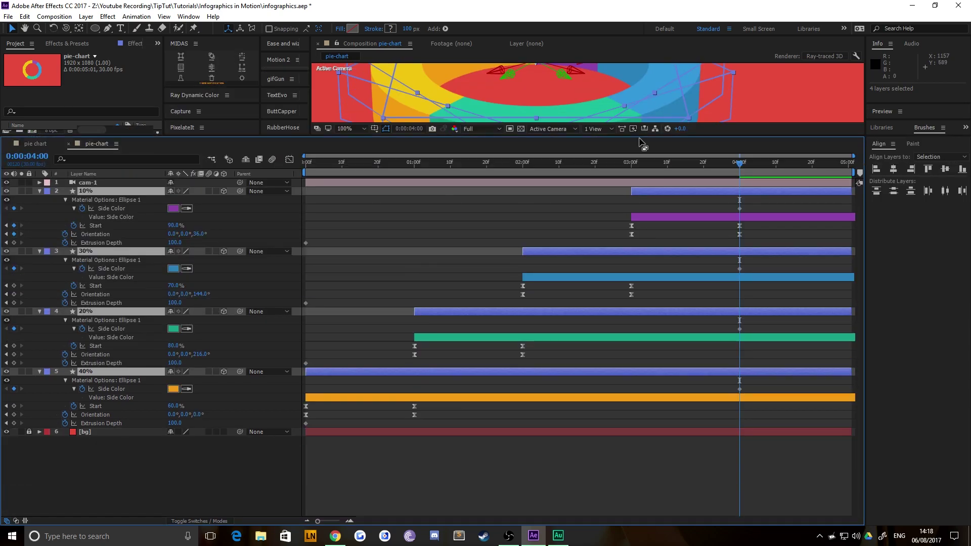
- Move the Side Color keyframes of all four slice layers to 0:00:00:00 and return the playhead to the start
click(739, 209)
drag(730, 265, 753, 279)
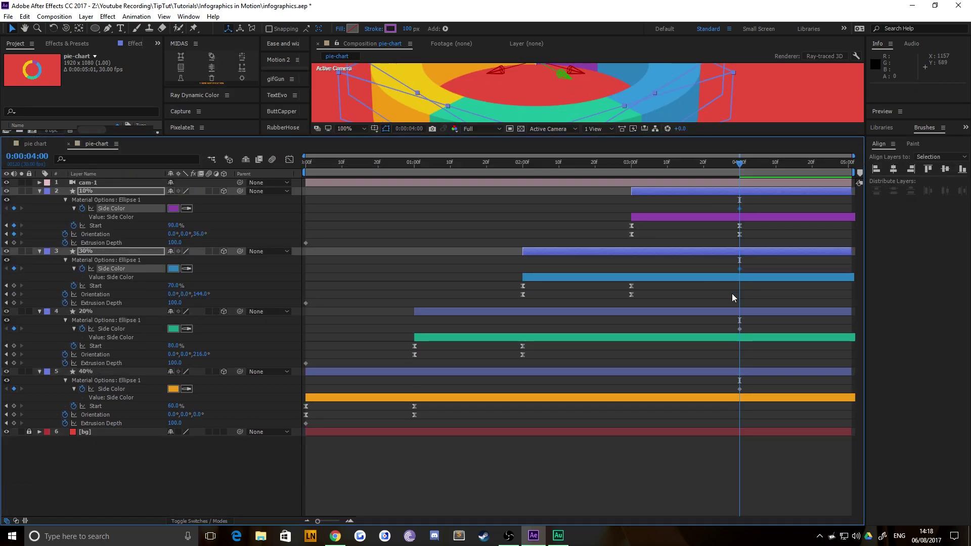
drag(730, 325, 750, 335)
drag(729, 386, 307, 392)
drag(333, 167, 274, 174)
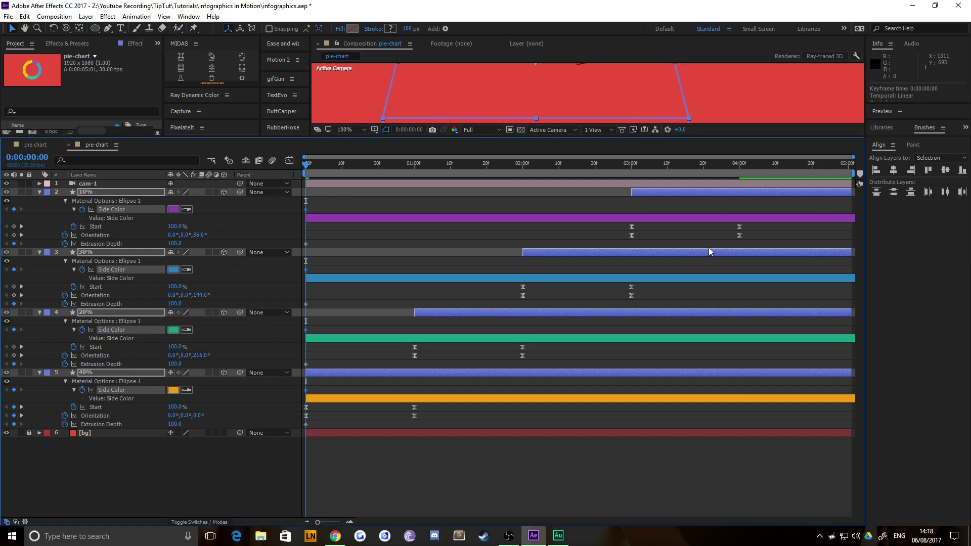
- Enlarge the composition viewer and scrub the pie chart animation from the start to 0:00:01:02
drag(709, 138, 704, 347)
scroll(515, 191, down, 2)
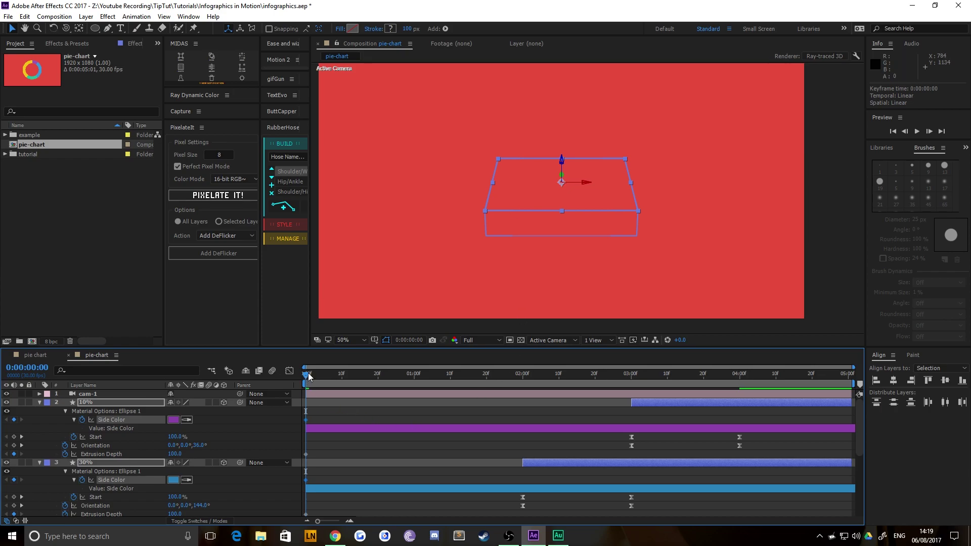
drag(309, 376, 422, 374)
- Set the viewer resolution to Quarter and play a preview of the pie chart animation
click(481, 340)
click(462, 399)
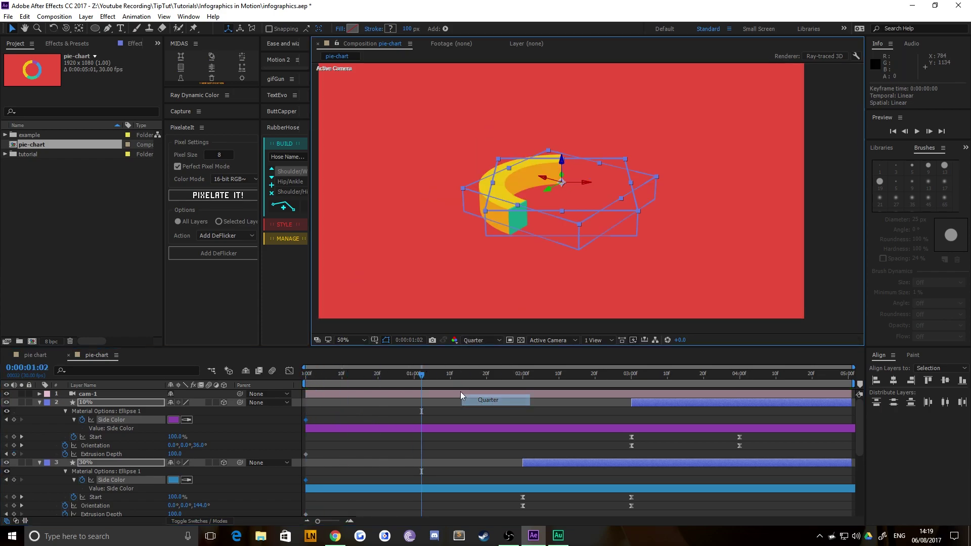
key(space)
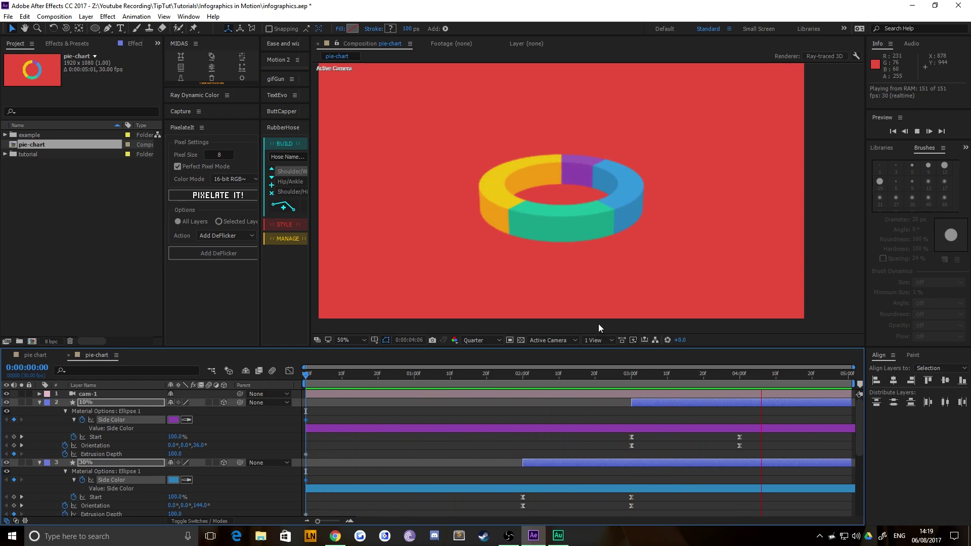
- Stop the preview at 0:00:04:07 and deselect the slice layers
key(space)
click(442, 216)
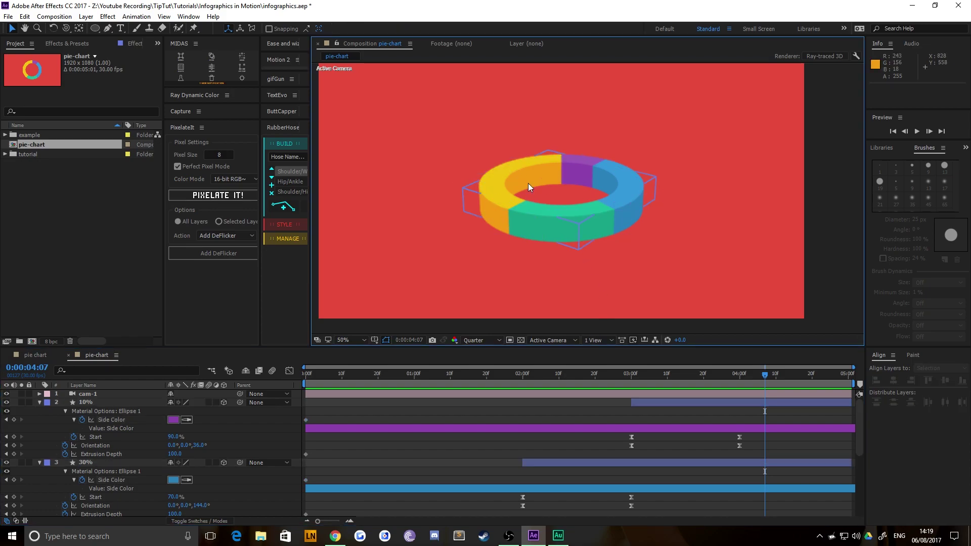
scroll(102, 462, down, 5)
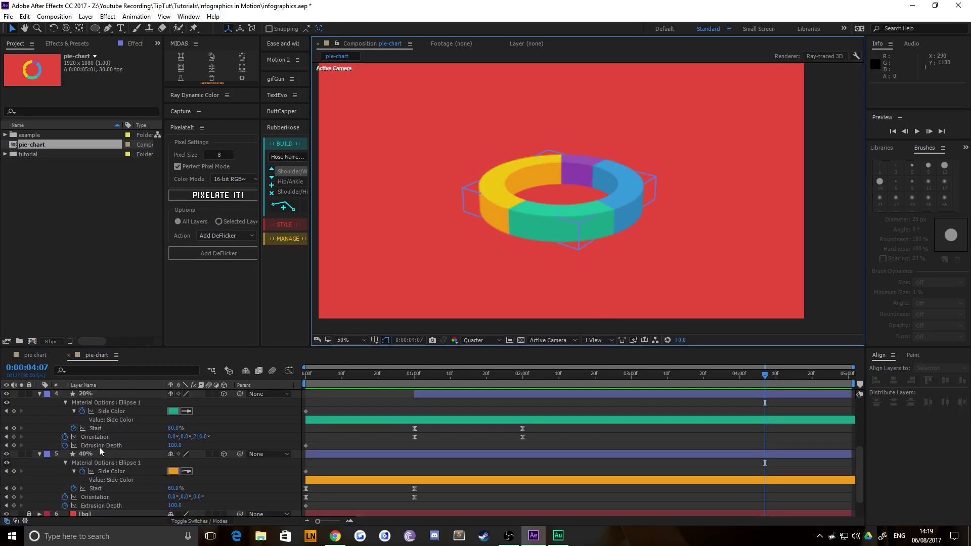
- Try a wider stroke on the 40% slice layer and return its stroke width to 100 px
click(94, 452)
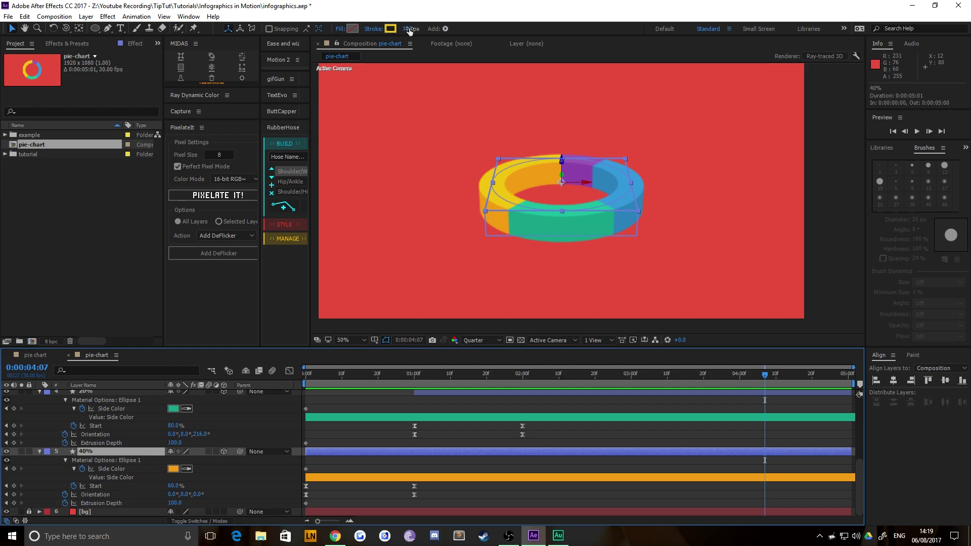
click(409, 28)
text(100)
key(Return)
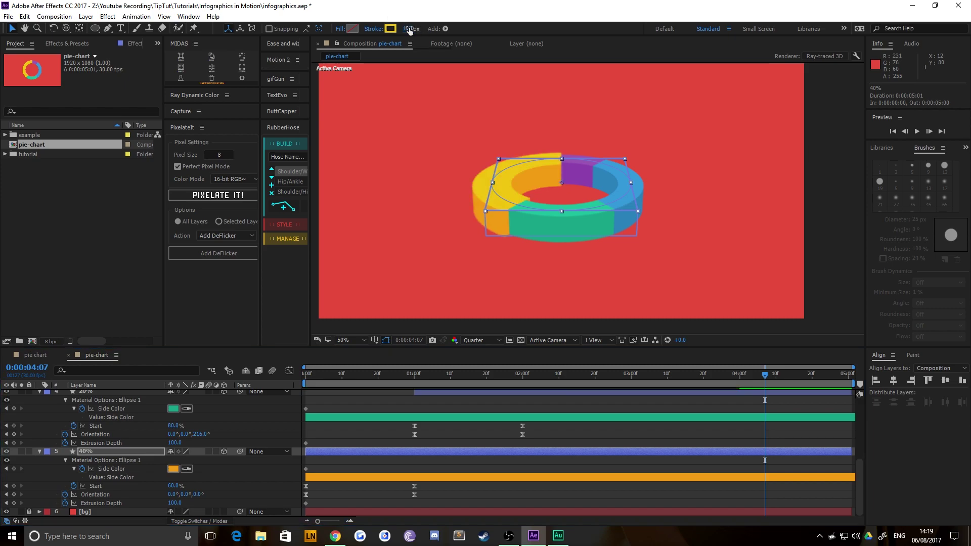
click(411, 29)
key(Return)
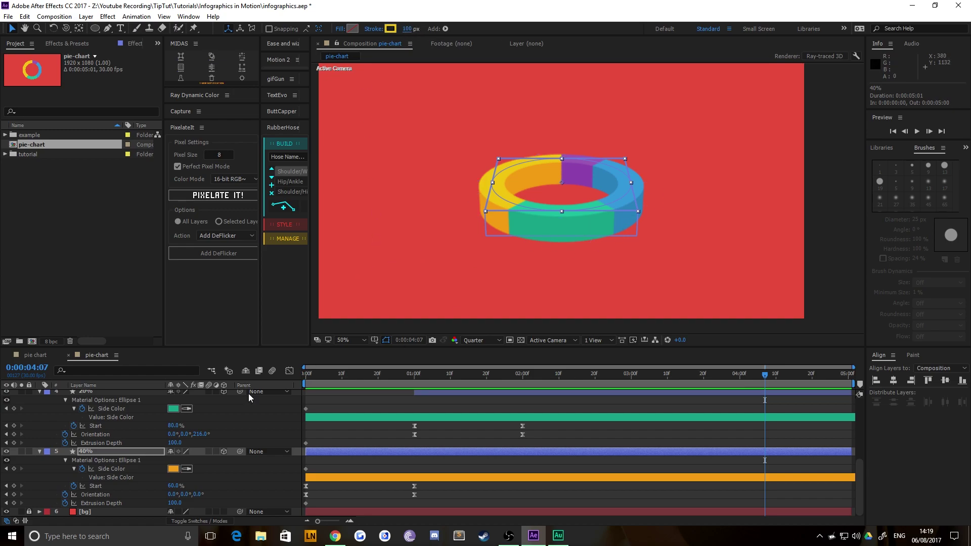
- Narrow the 20% slice layer's stroke, trying a width of 75 px and settling on 60 px
scroll(123, 433, up, 2)
click(93, 418)
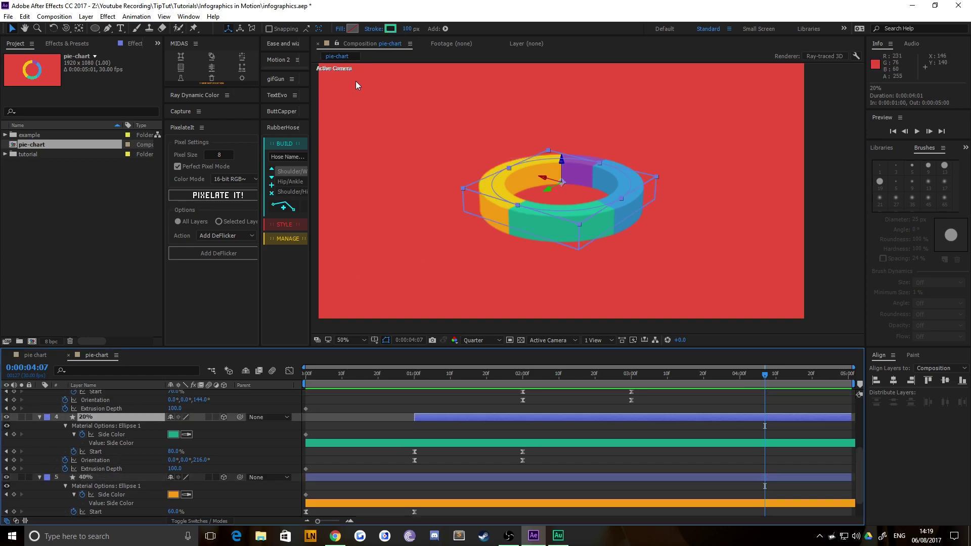
click(407, 29)
text(75)
key(Return)
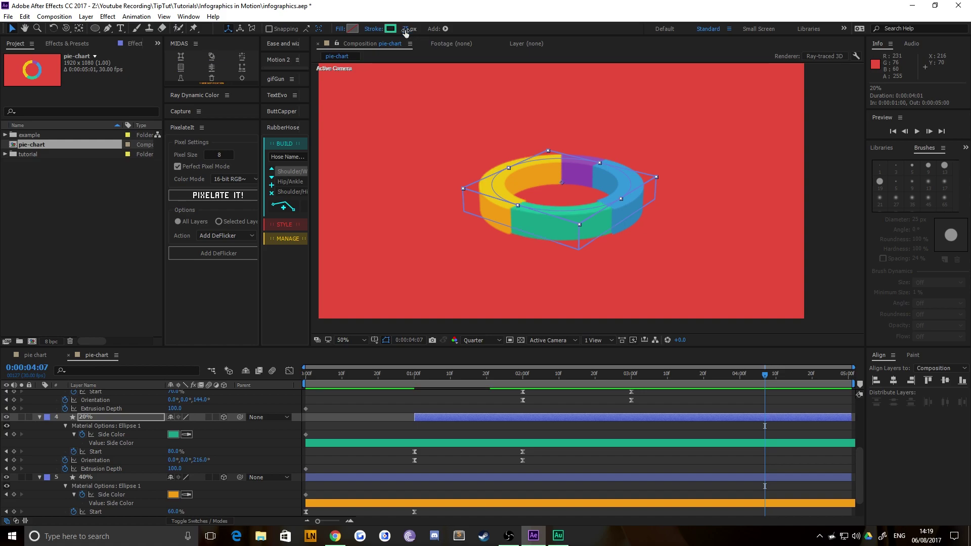
click(405, 29)
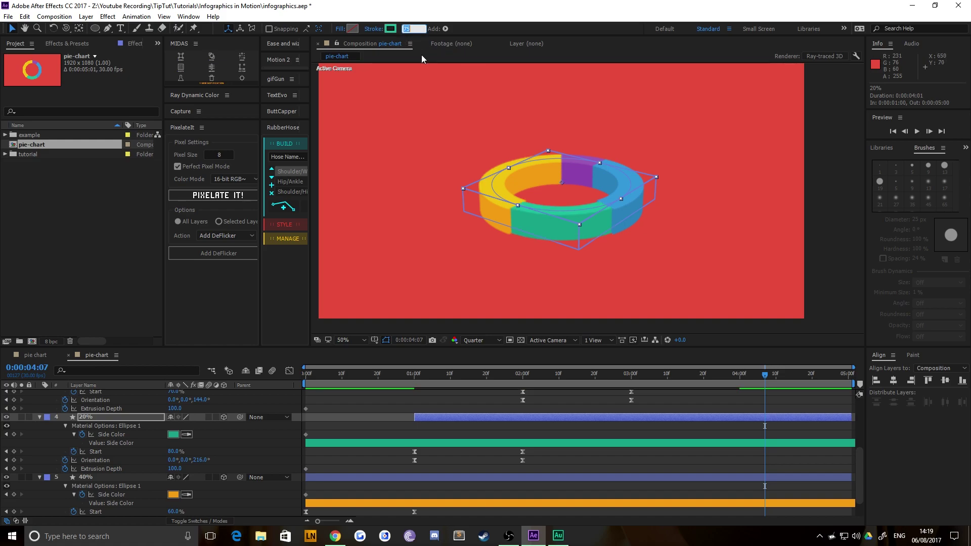
text(60)
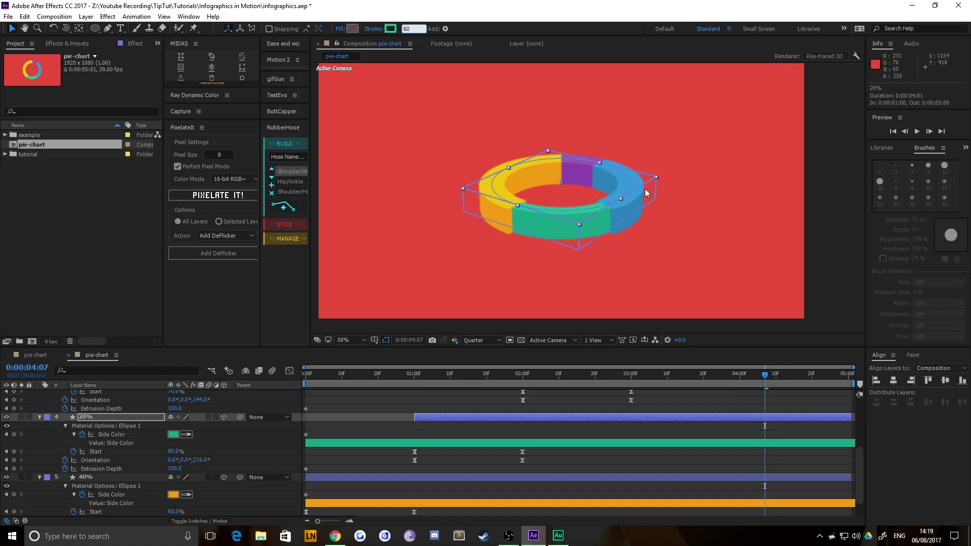
- Set the stroke width of the 30% slice layer to 150 px
scroll(91, 412, up, 2)
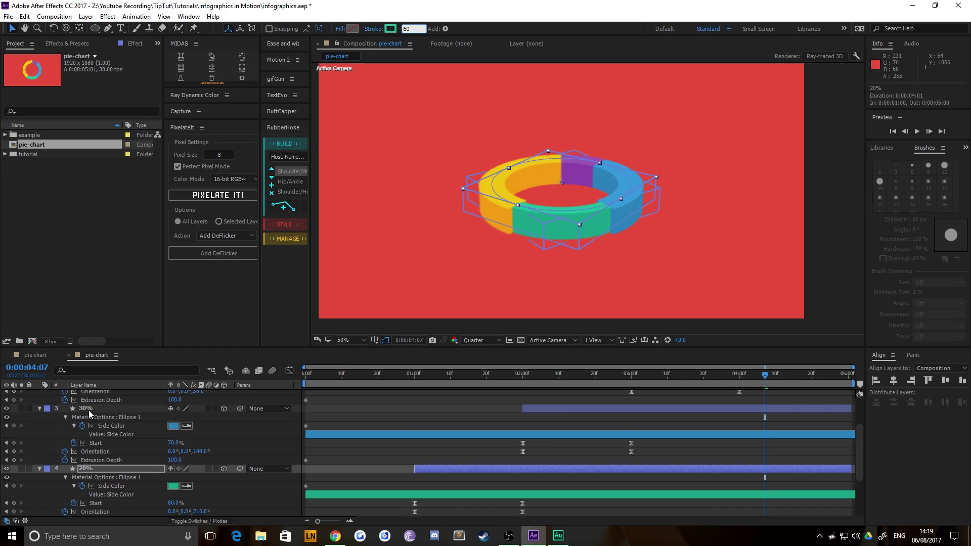
click(89, 409)
click(407, 29)
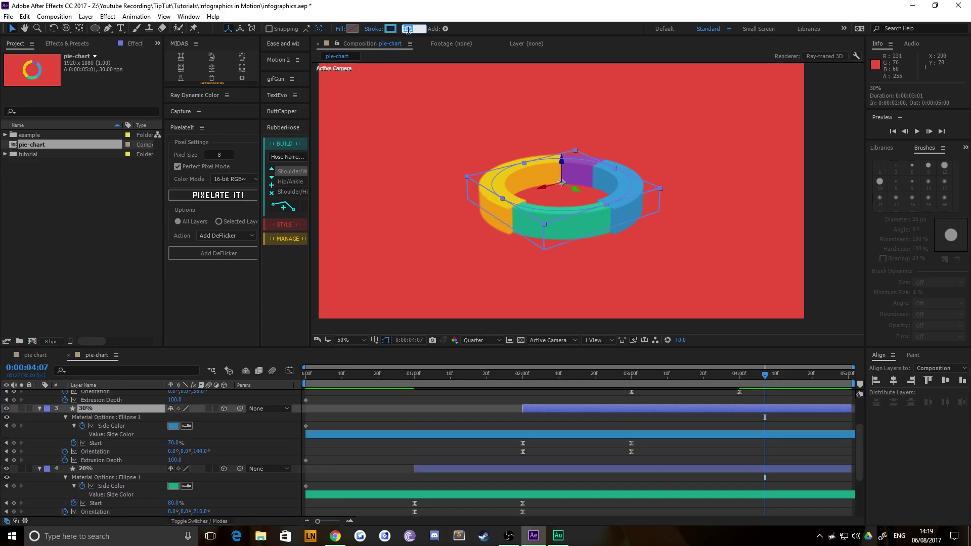
text(150)
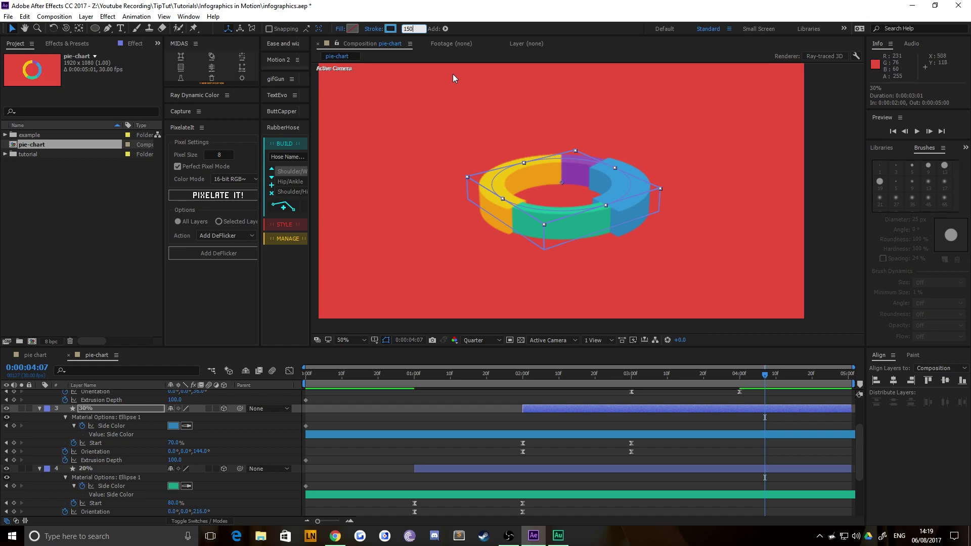
key(Return)
- Set the stroke width of the 10% slice layer to 80 px and deselect everything
scroll(91, 405, up, 3)
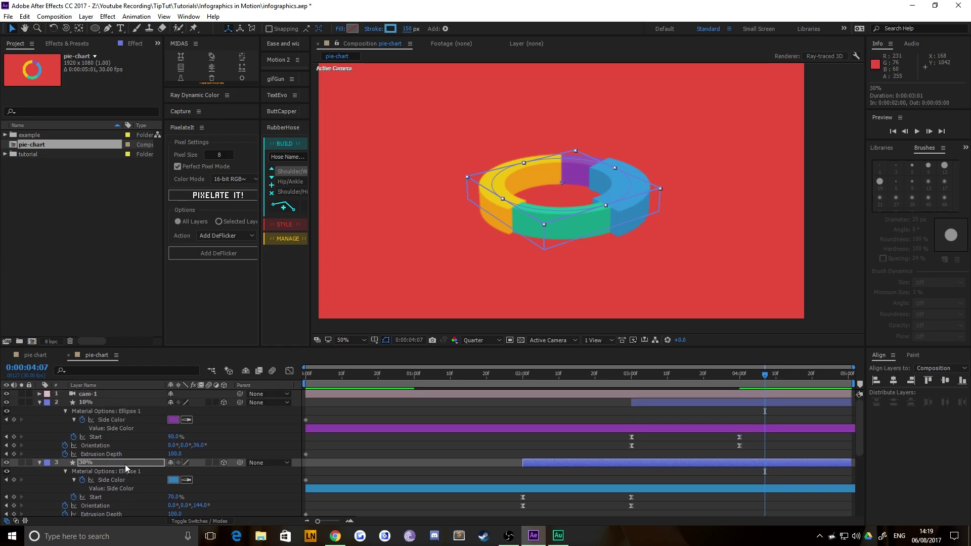
click(91, 405)
click(407, 29)
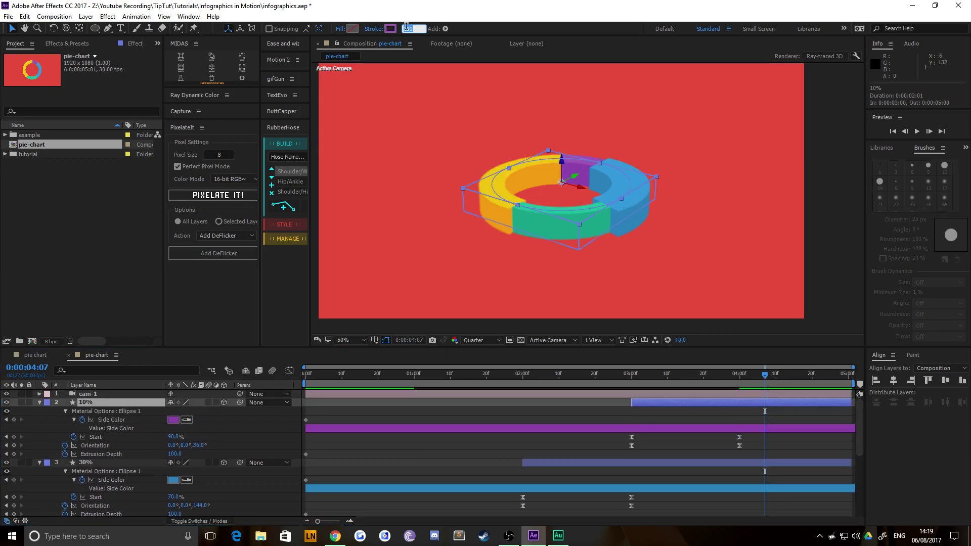
text(80)
key(Return)
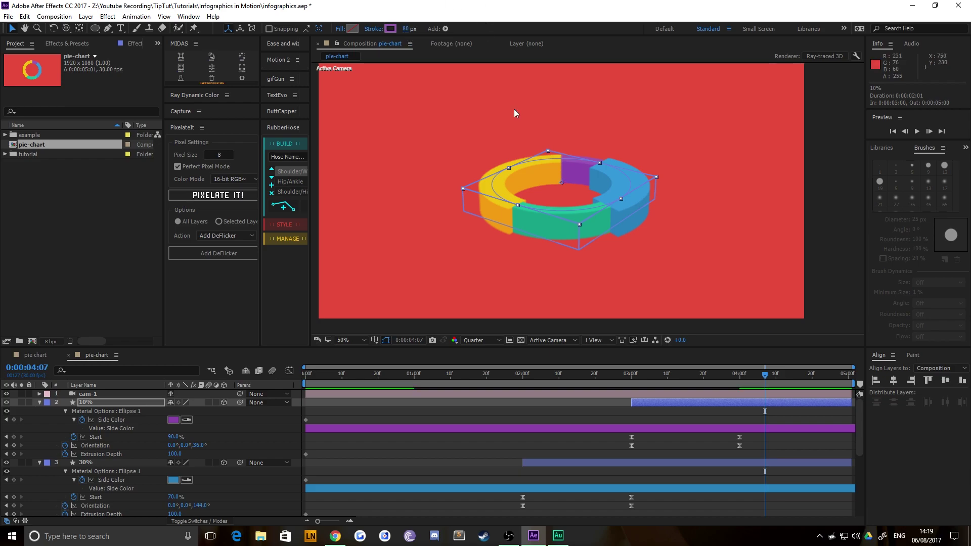
click(421, 267)
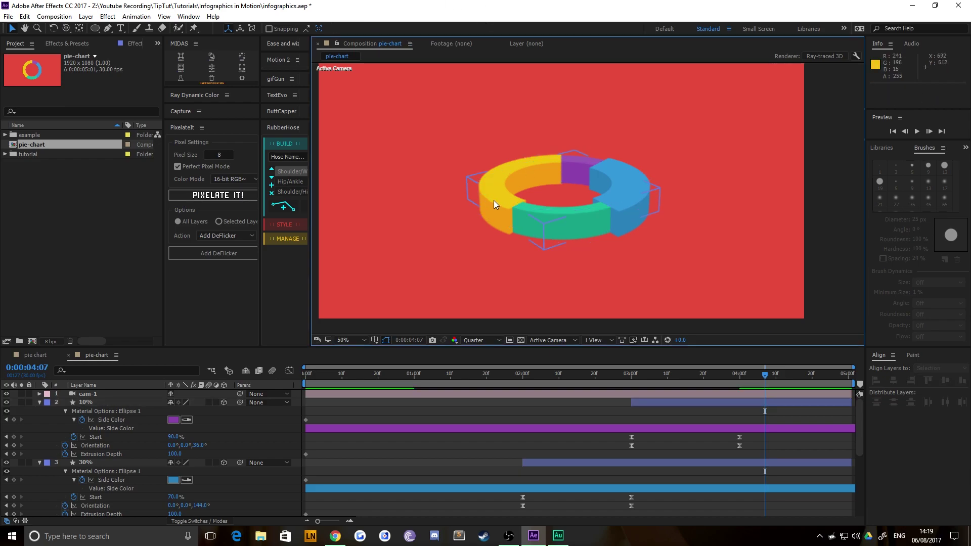
click(496, 185)
click(662, 308)
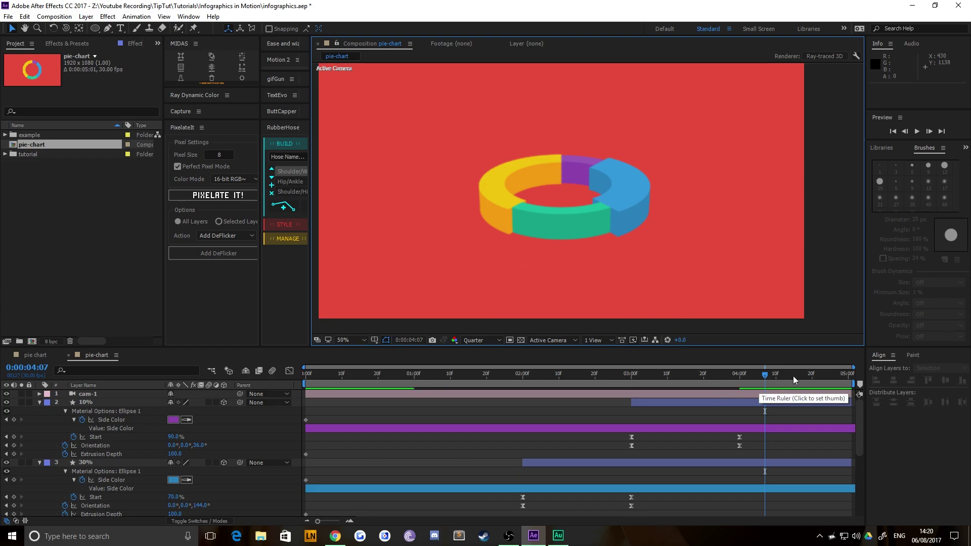
- Select the Extrusion Depth property of all four slice layers and move their keyframes from the start to 0:00:04:07
click(324, 507)
click(325, 526)
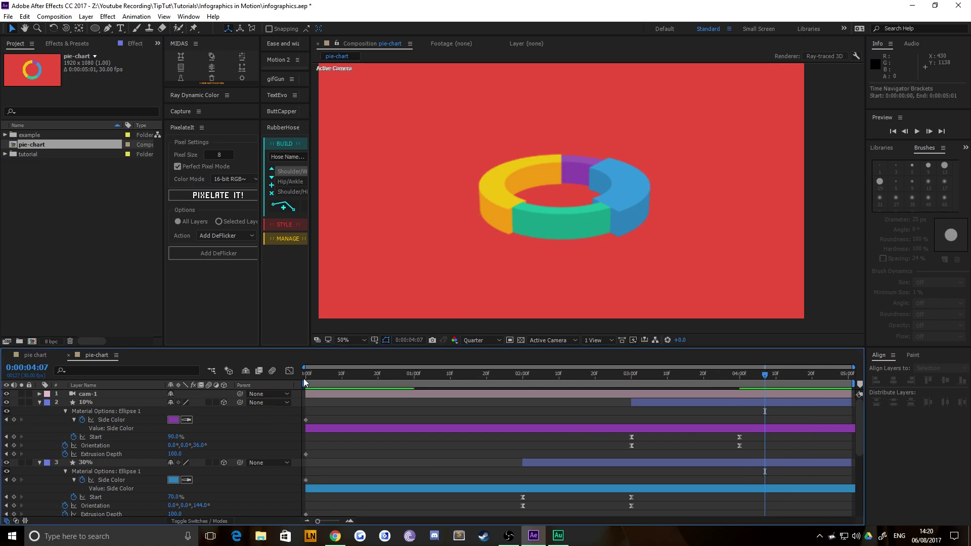
click(106, 455)
scroll(280, 460, down, 1)
ctrl+click(106, 488)
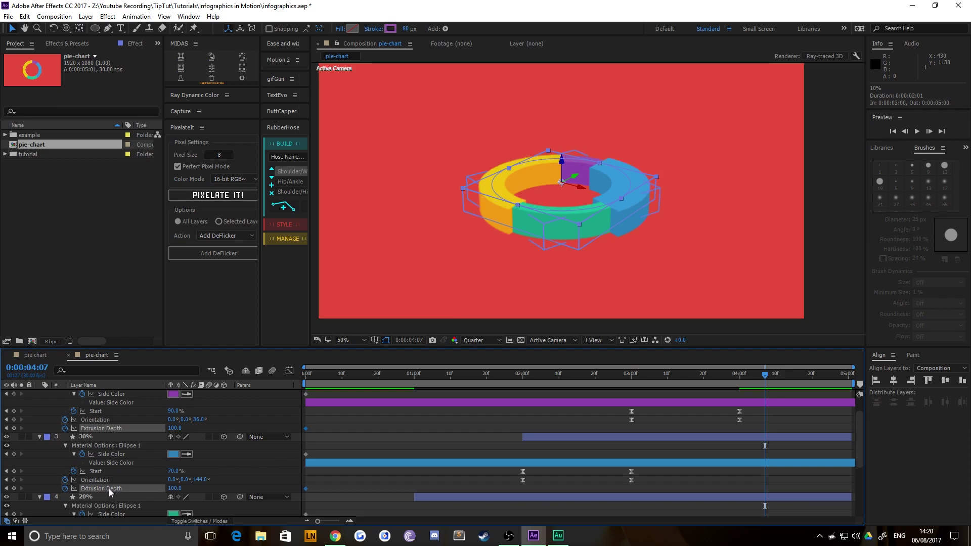
scroll(151, 469, down, 1)
scroll(127, 500, down, 1)
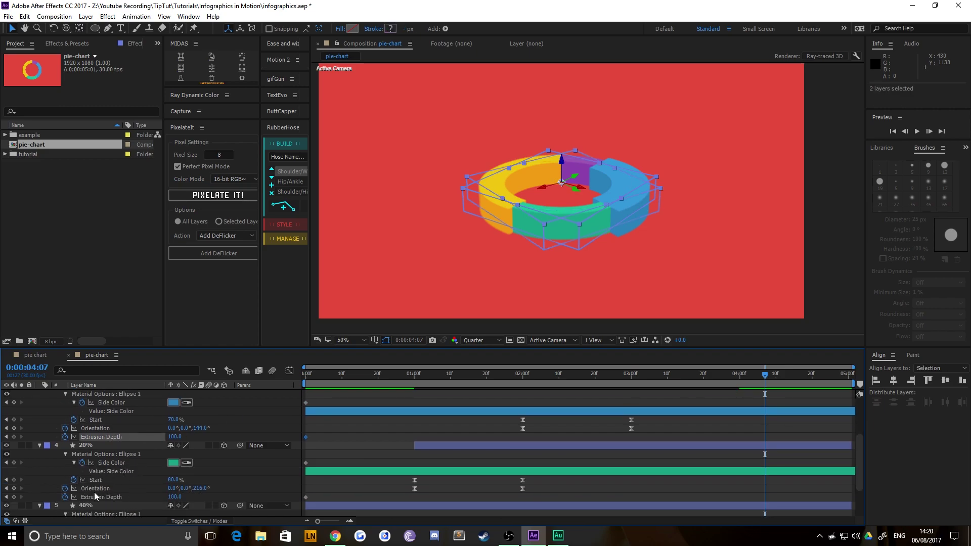
ctrl+click(99, 497)
scroll(101, 498, down, 2)
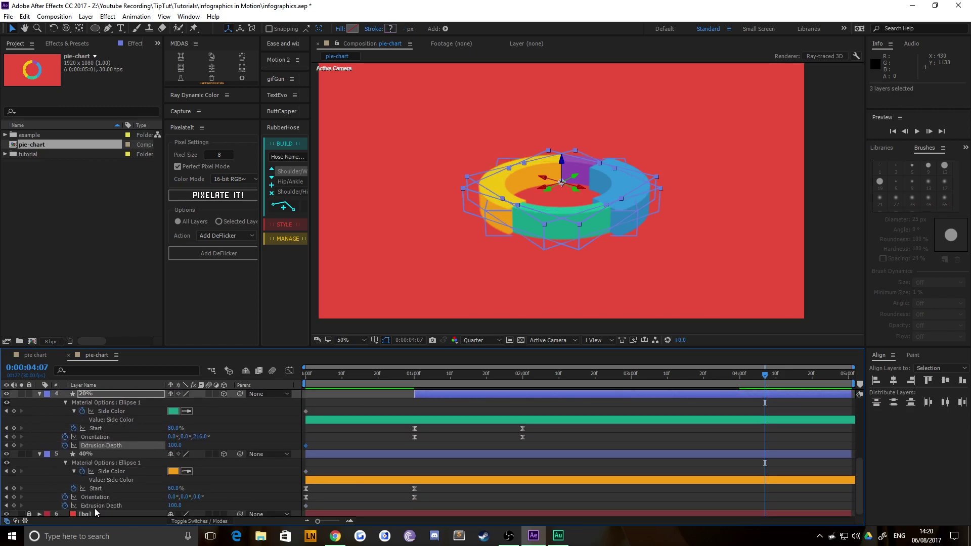
ctrl+click(96, 507)
drag(305, 507, 765, 506)
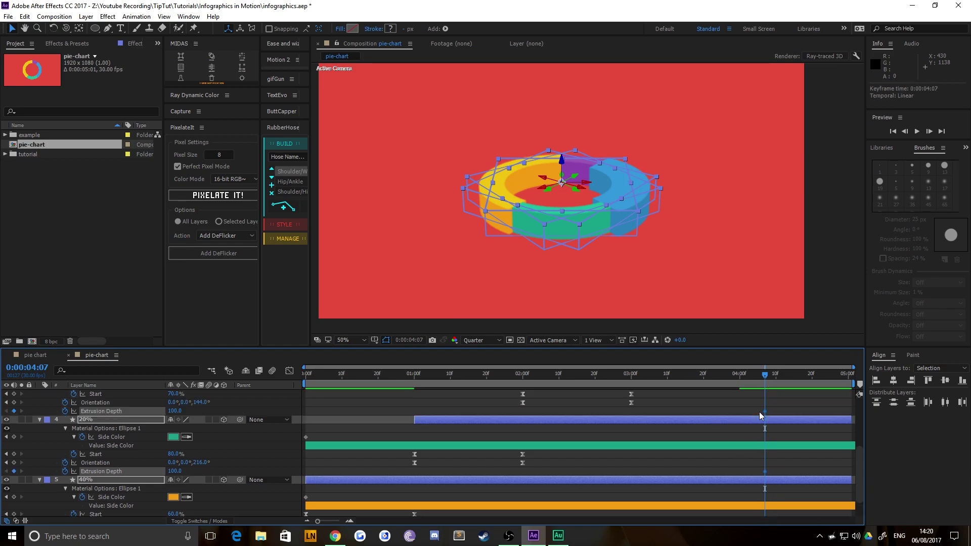
- Check the first frame of the composition and return the playhead to the Extrusion Depth keyframes at 0:00:04:07
scroll(756, 412, up, 3)
click(306, 375)
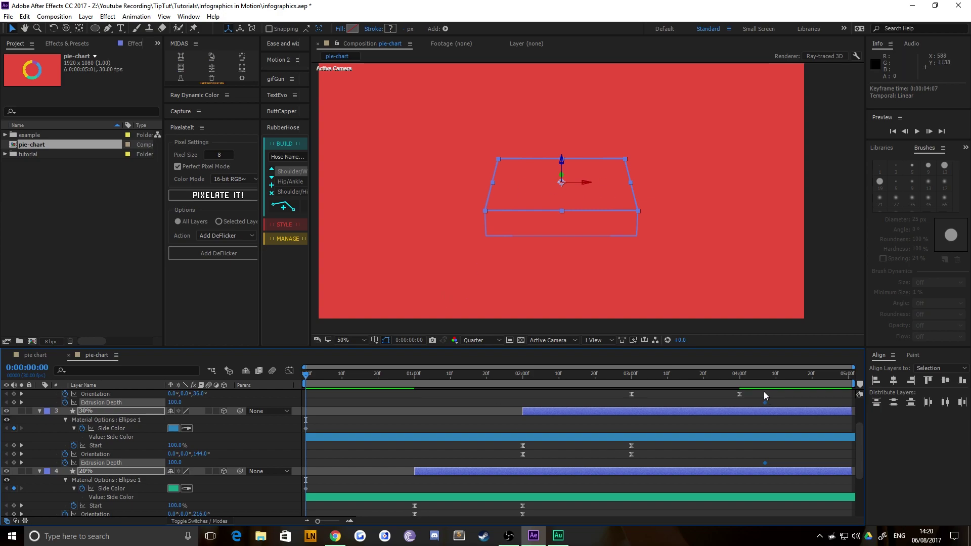
click(21, 402)
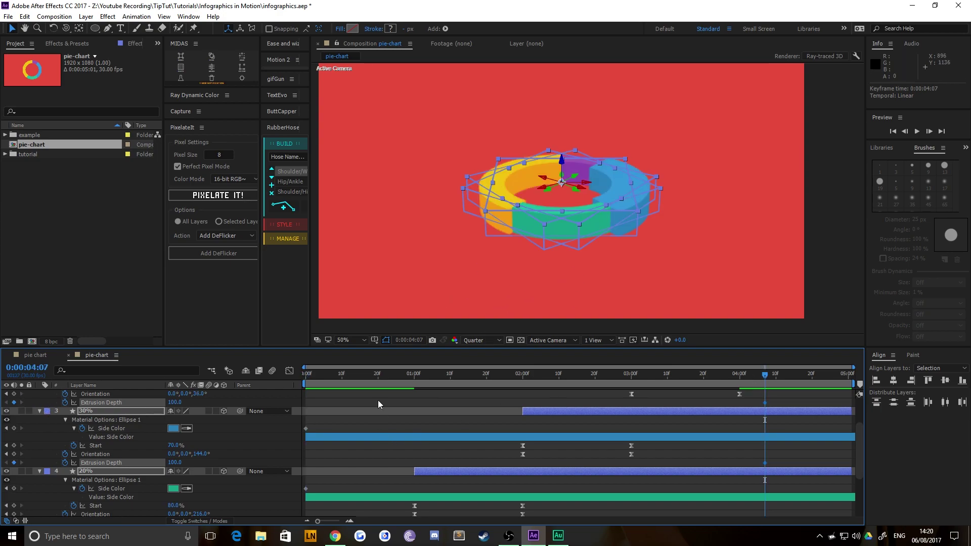
- Try an Extrusion Depth of 80 on all four selected slice layers and undo the change
scroll(205, 462, down, 5)
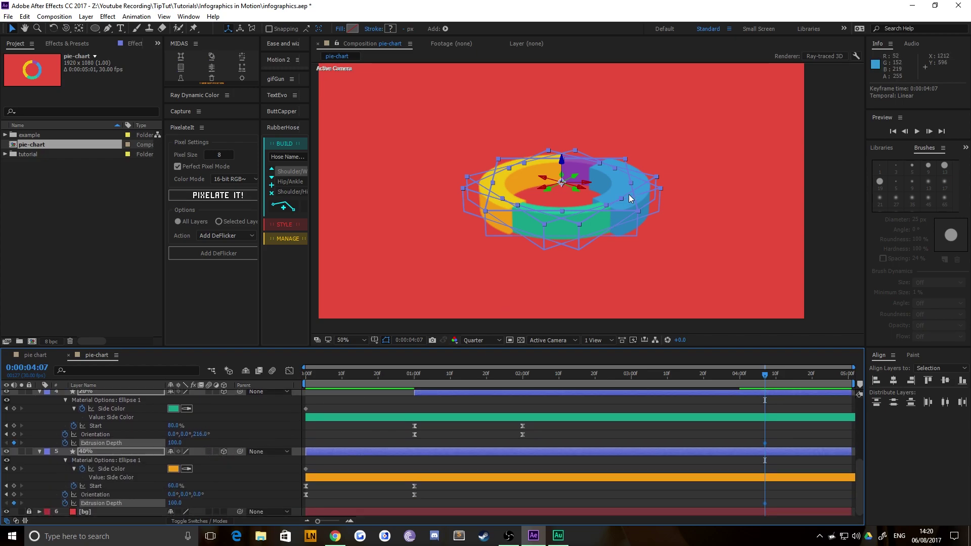
click(93, 399)
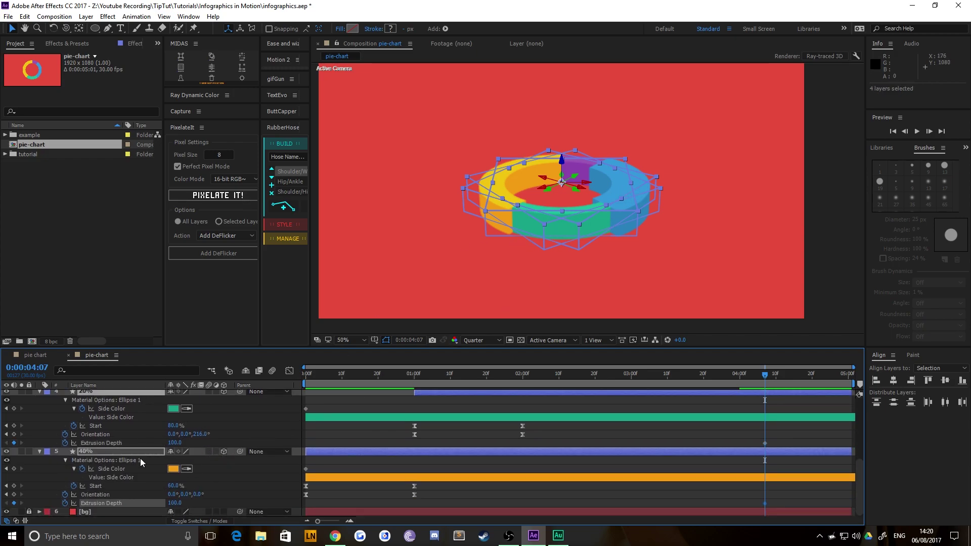
click(175, 443)
text(80)
key(Return)
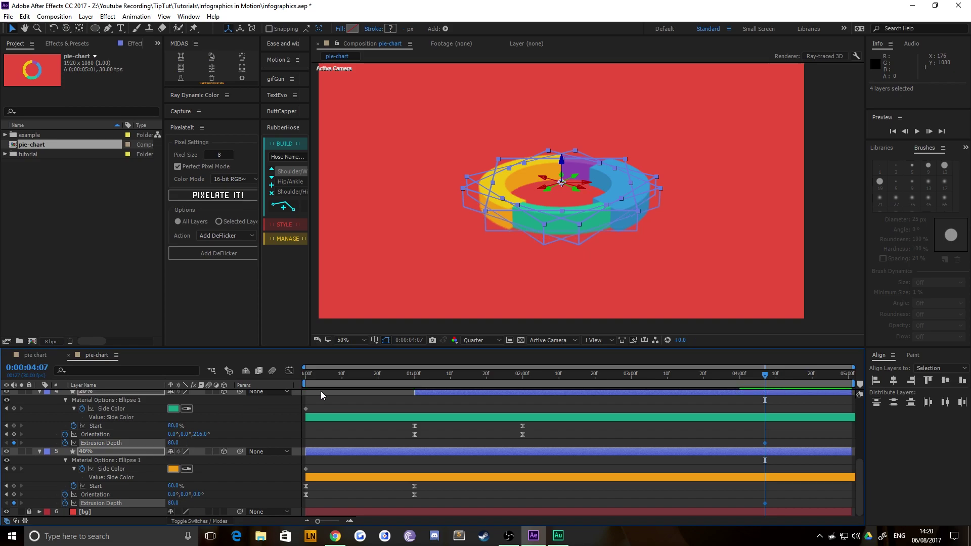
key(ctrl+z)
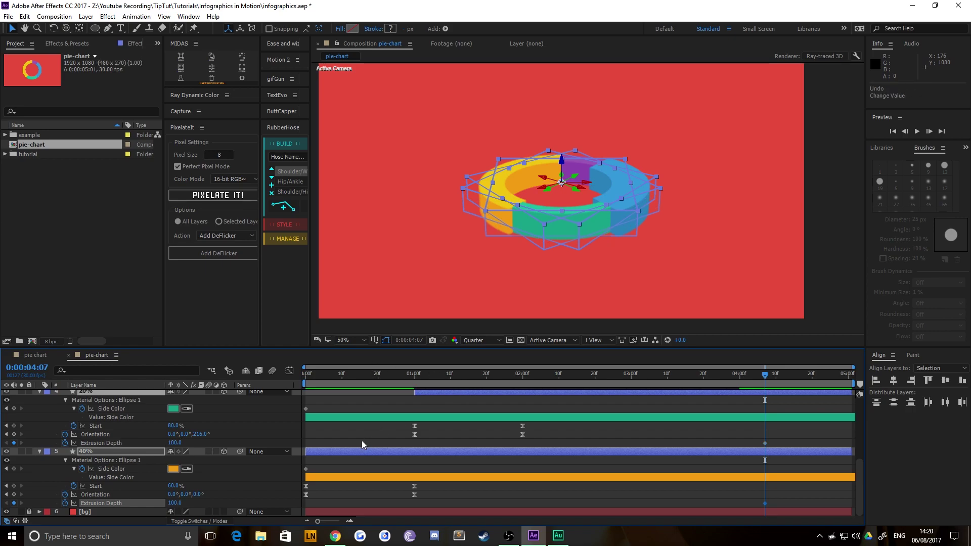
- Deselect the slice layers and set only the 20% slice's Extrusion Depth to 80 at 0:00:04:07
click(364, 444)
click(175, 443)
text(80)
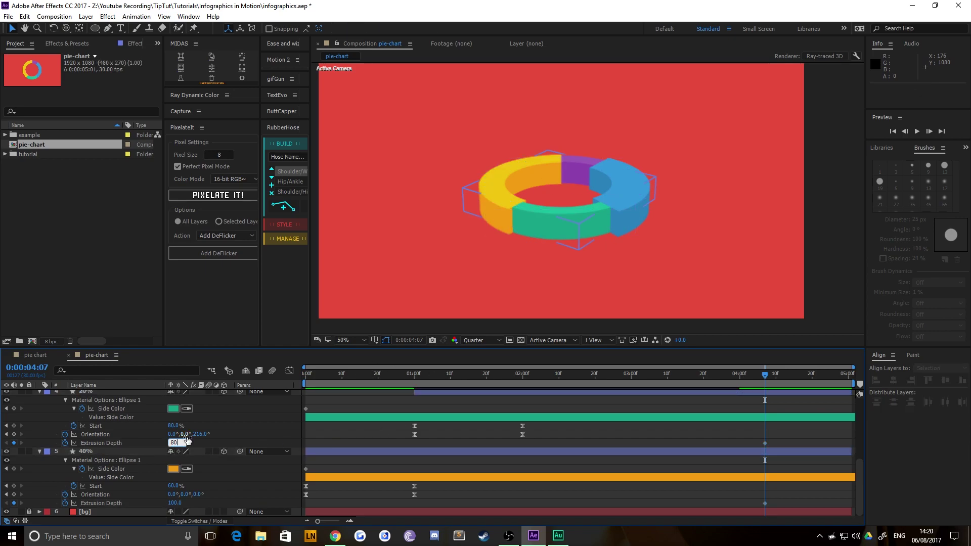
key(Return)
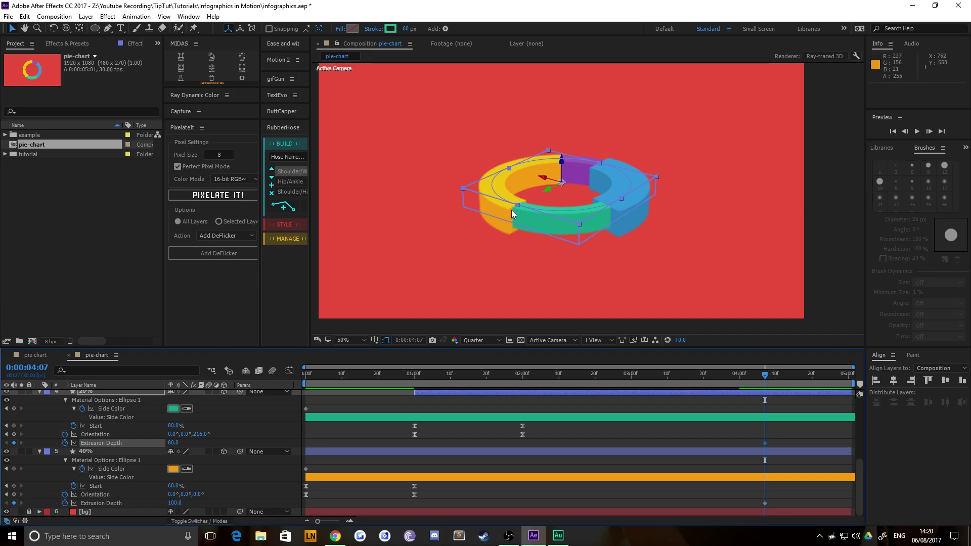
- Set the viewer resolution to Half and reduce the 20% slice's Extrusion Depth to 60
click(476, 340)
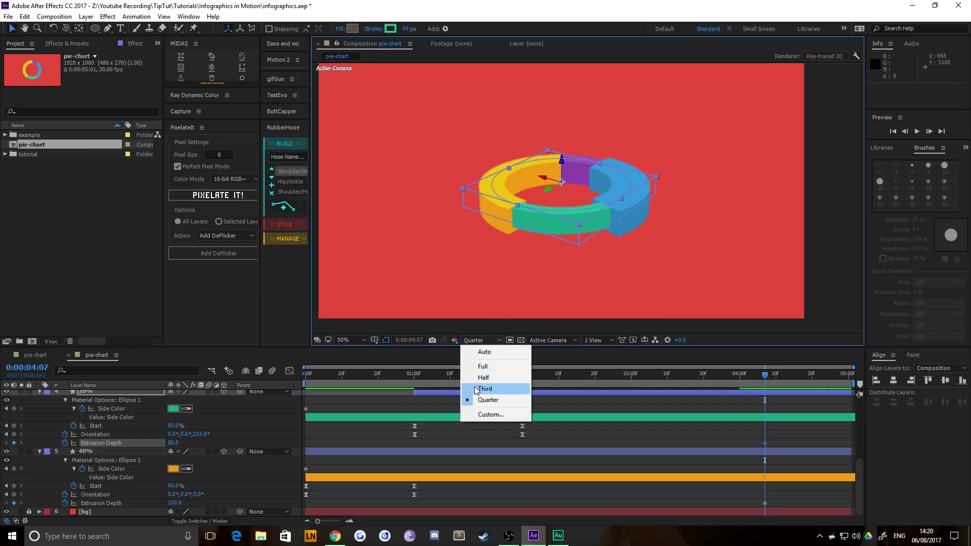
click(480, 379)
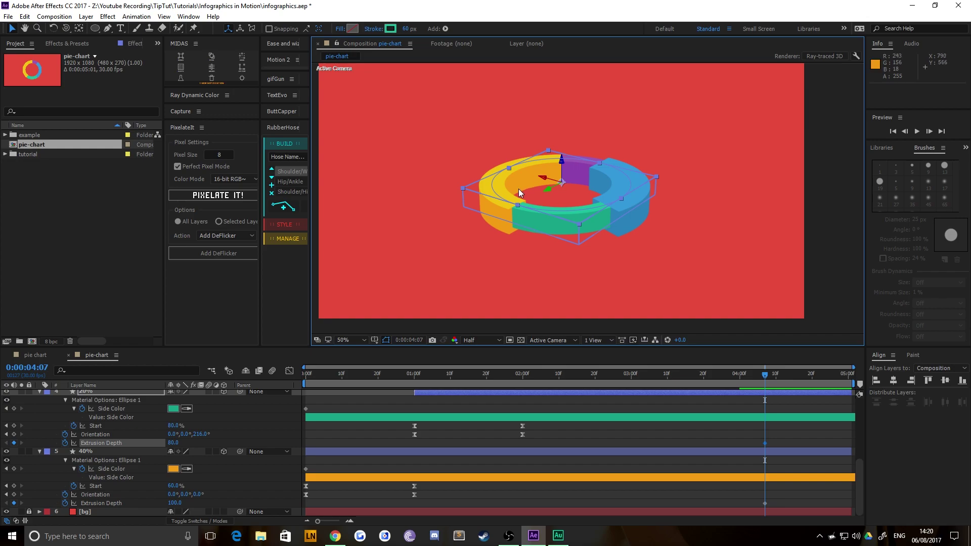
click(171, 443)
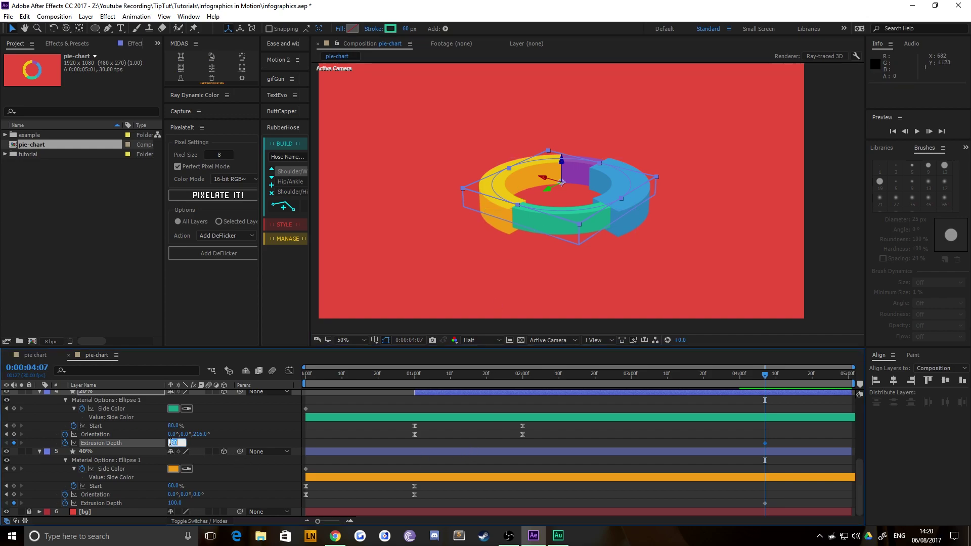
text(60)
key(Return)
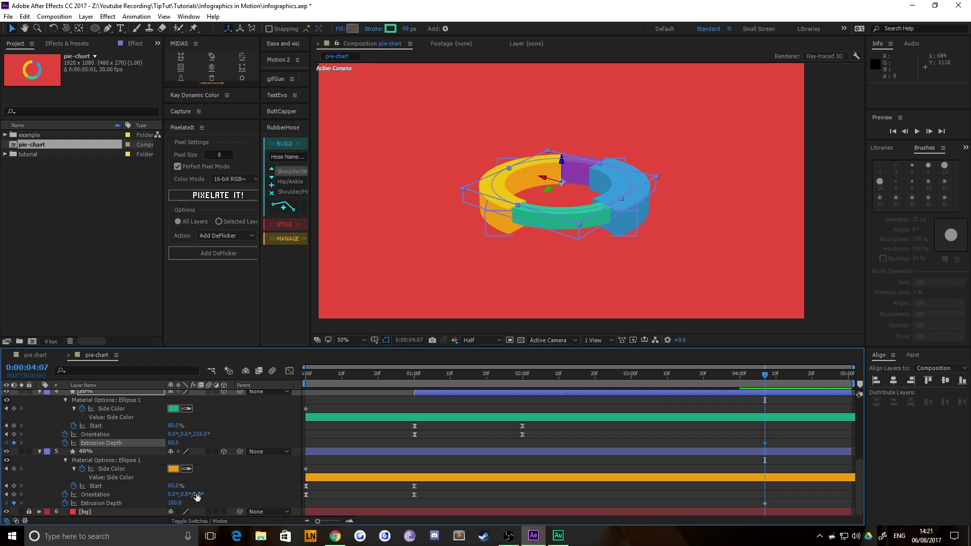
- Raise the 30% slice's Extrusion Depth to 150, and reduce it to 125
click(114, 444)
scroll(116, 449, up, 3)
scroll(110, 411, up, 1)
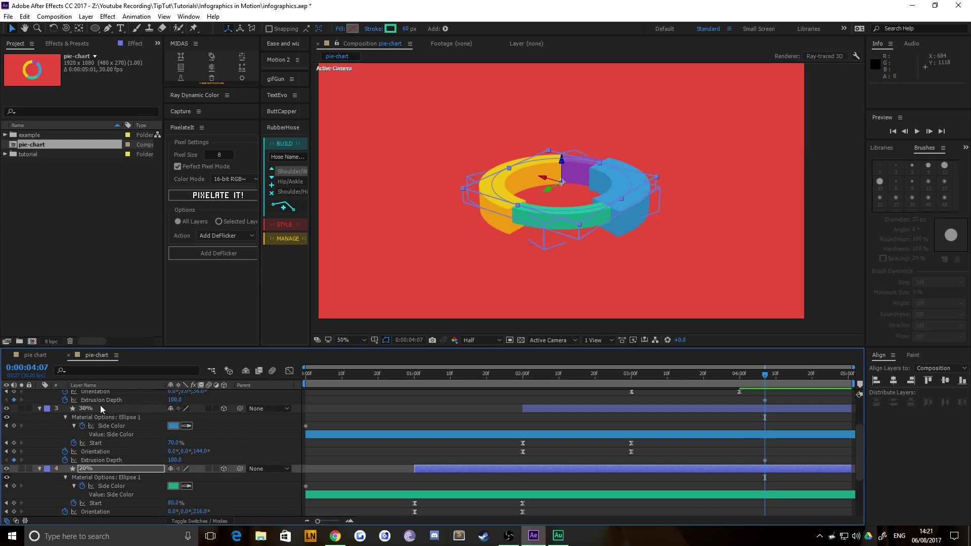
click(101, 408)
click(174, 460)
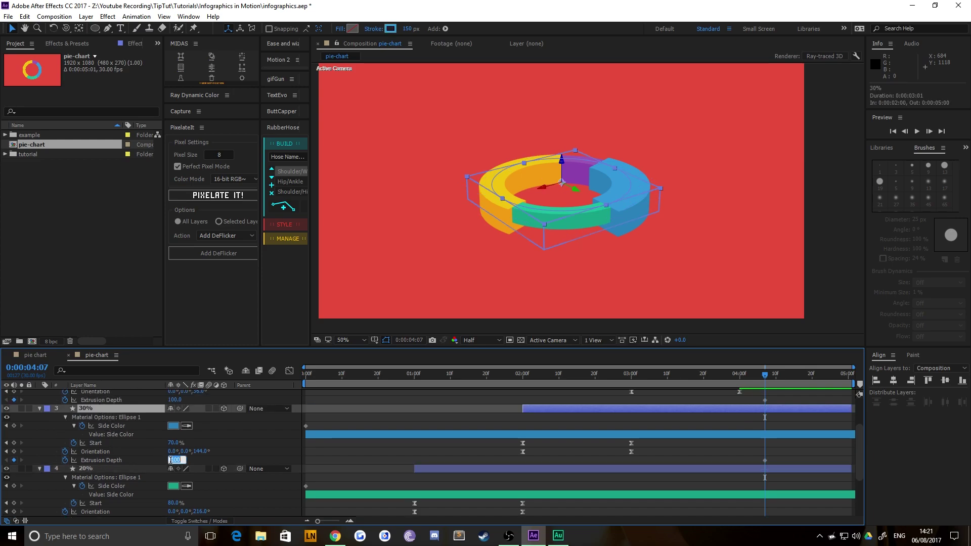
key(Return)
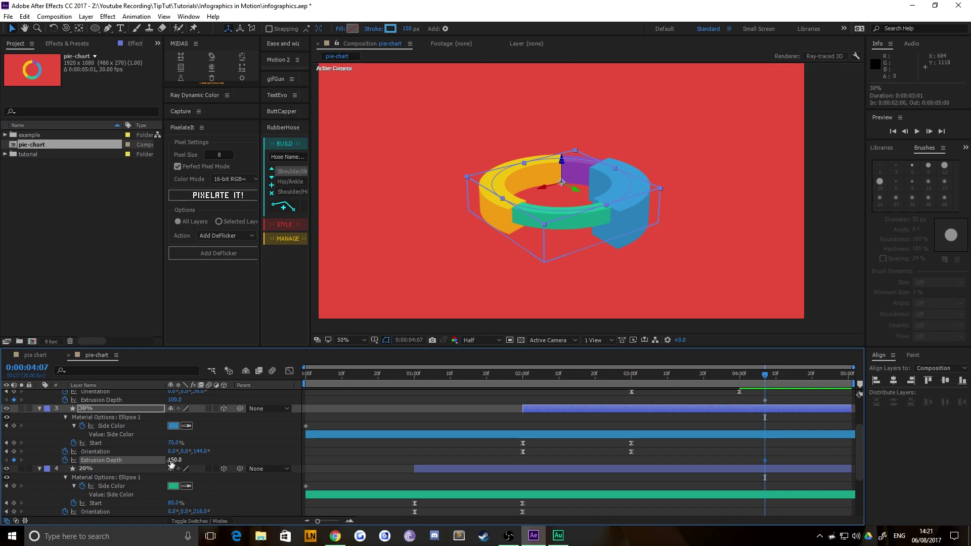
click(170, 460)
text(125)
key(Return)
- Set the 10% slice's Extrusion Depth to 80 at 0:00:04:07 and deselect the layer
shift+click(583, 168)
scroll(152, 435, up, 3)
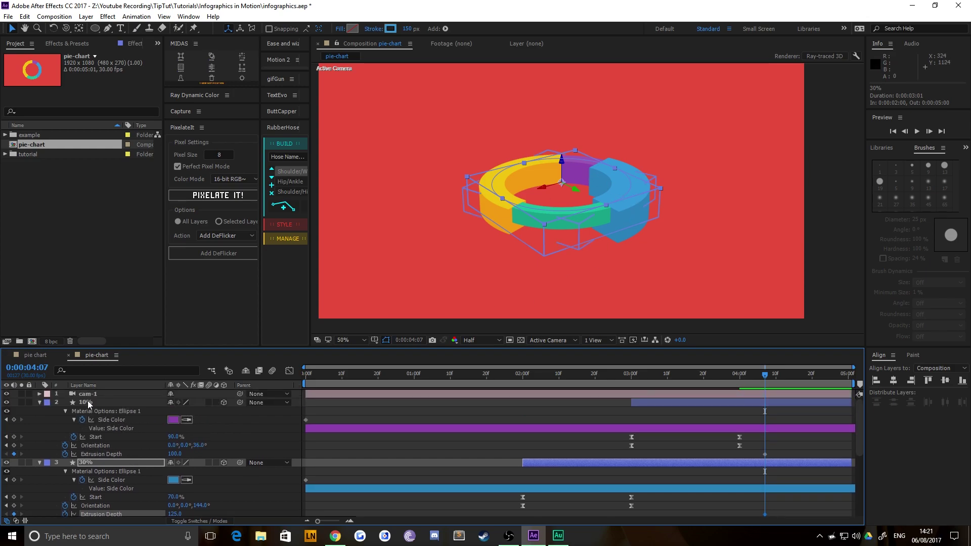
click(88, 401)
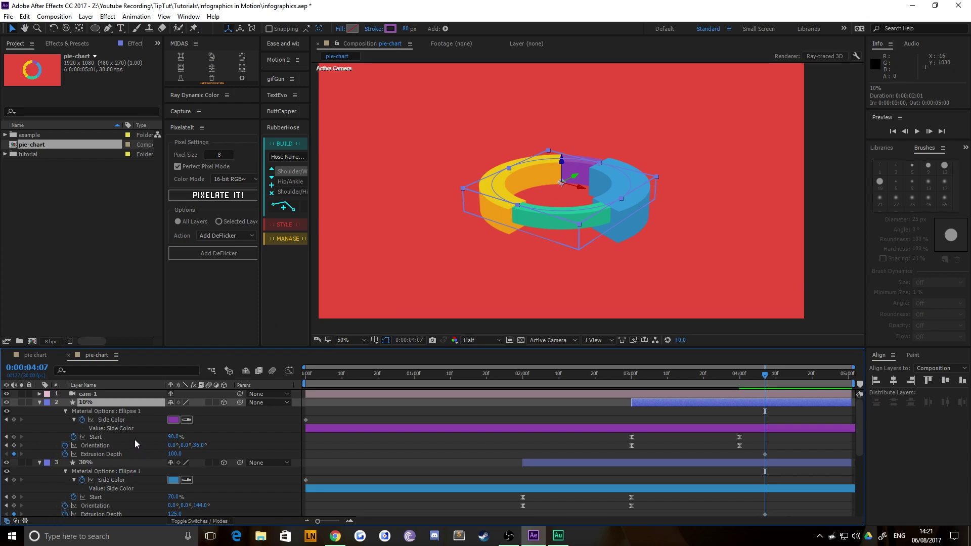
click(174, 454)
text(80)
key(Return)
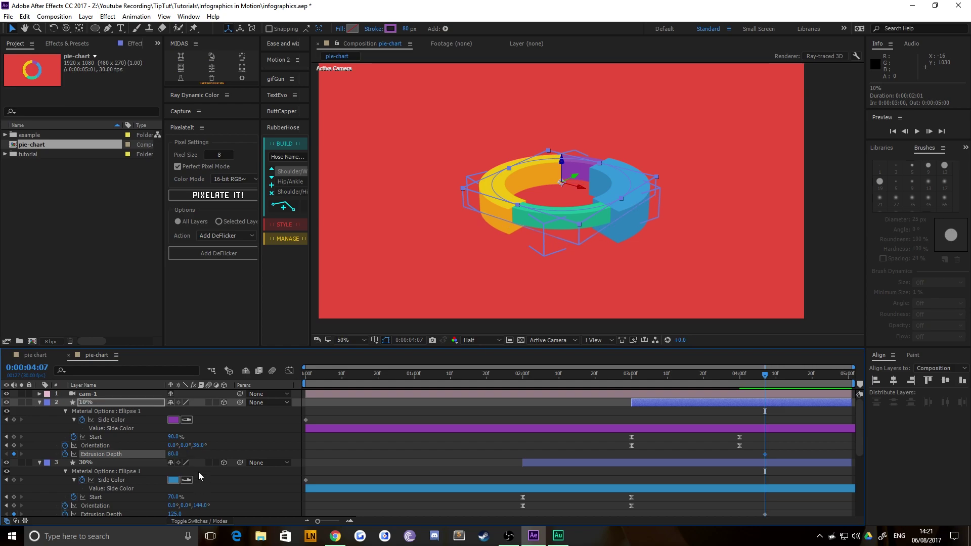
click(411, 248)
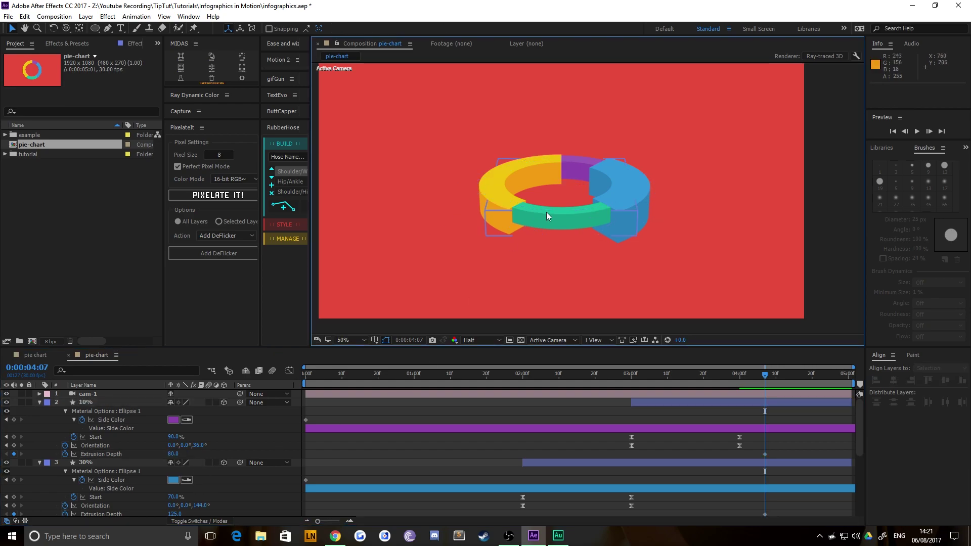
- Orbit the cam-1 camera around the pie chart, reset the camera's Transform properties, and return to the Selection tool
click(89, 395)
key(c)
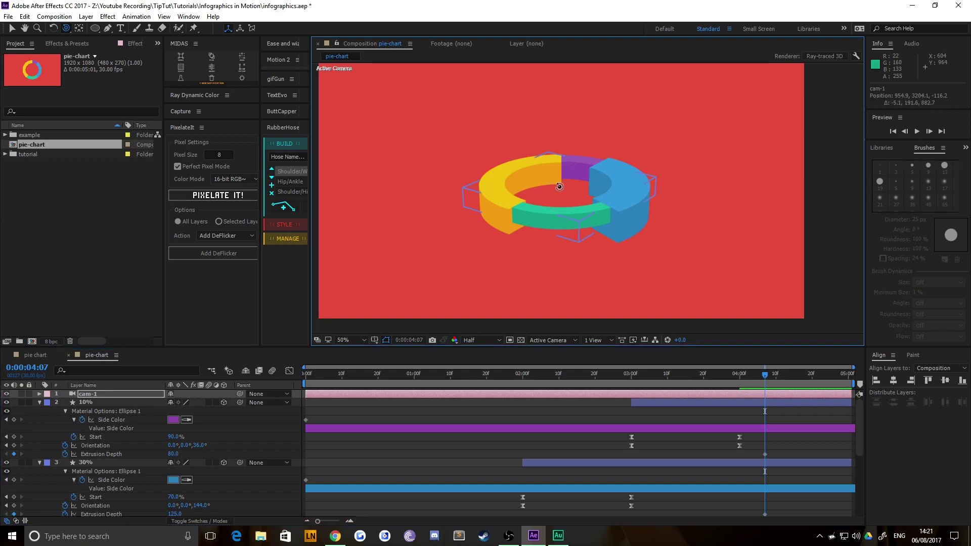
drag(560, 186, 602, 210)
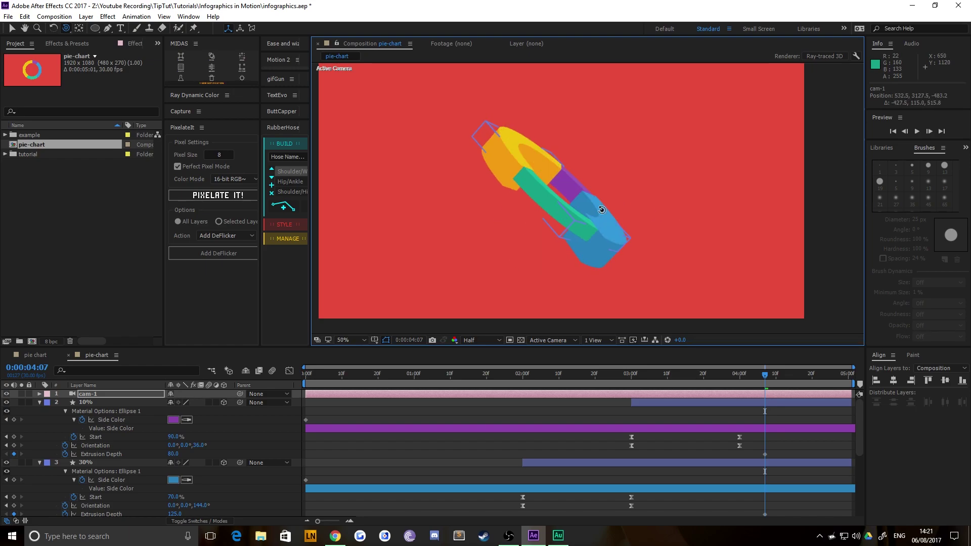
click(40, 394)
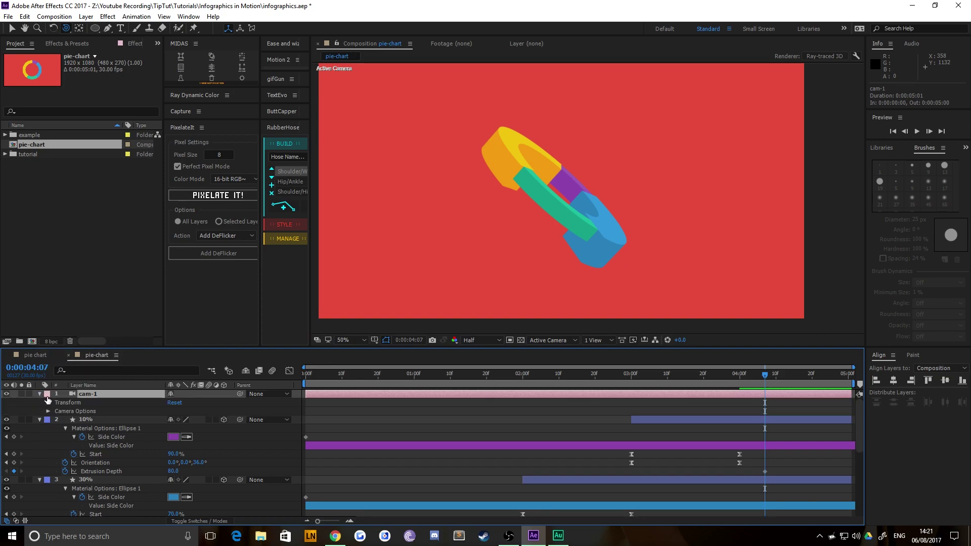
click(174, 404)
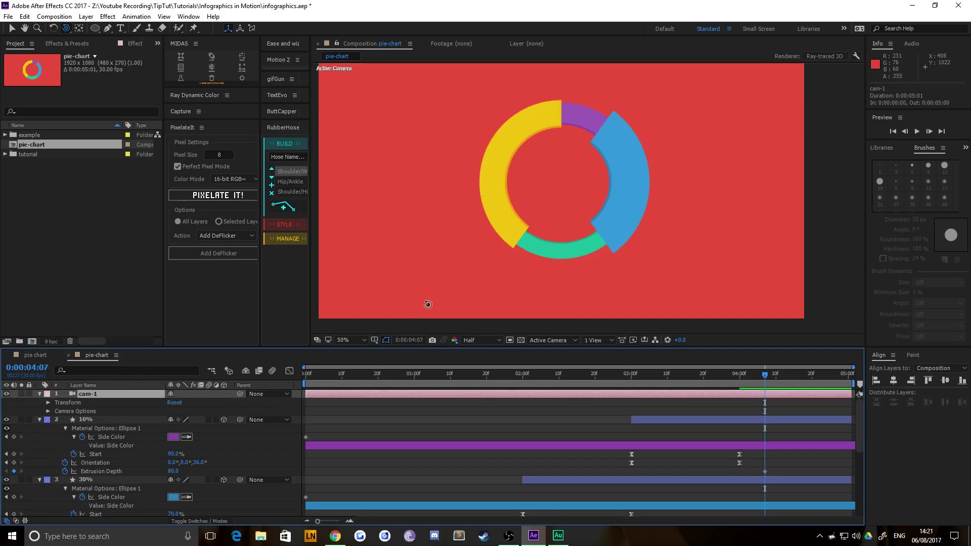
click(12, 28)
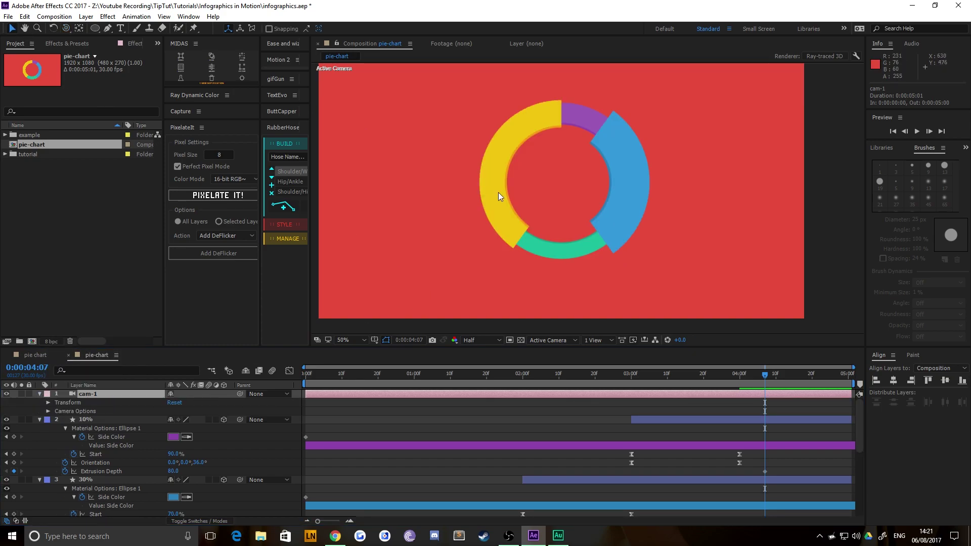
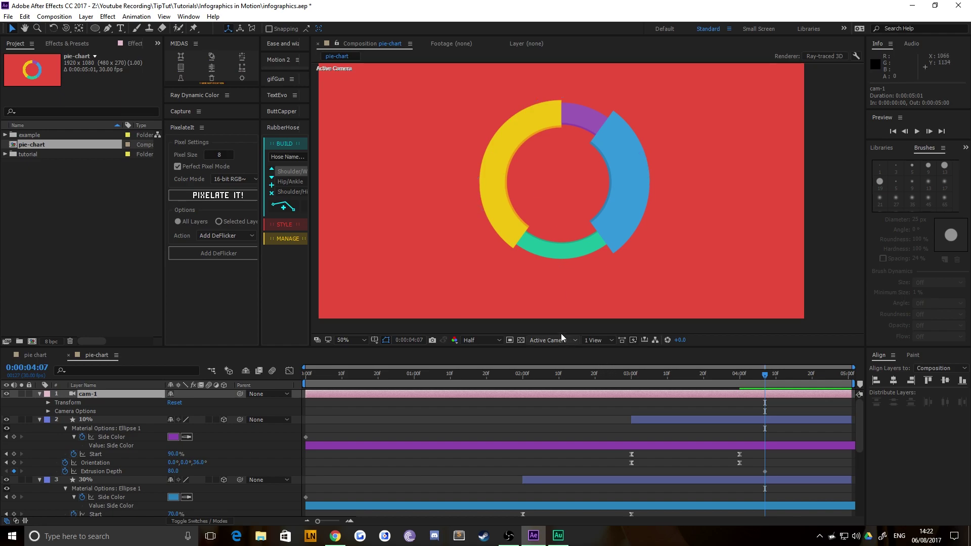
- Try the horizontal and vertical two-view layouts and leave the composition viewer in 2 Views - Horizontal
click(595, 342)
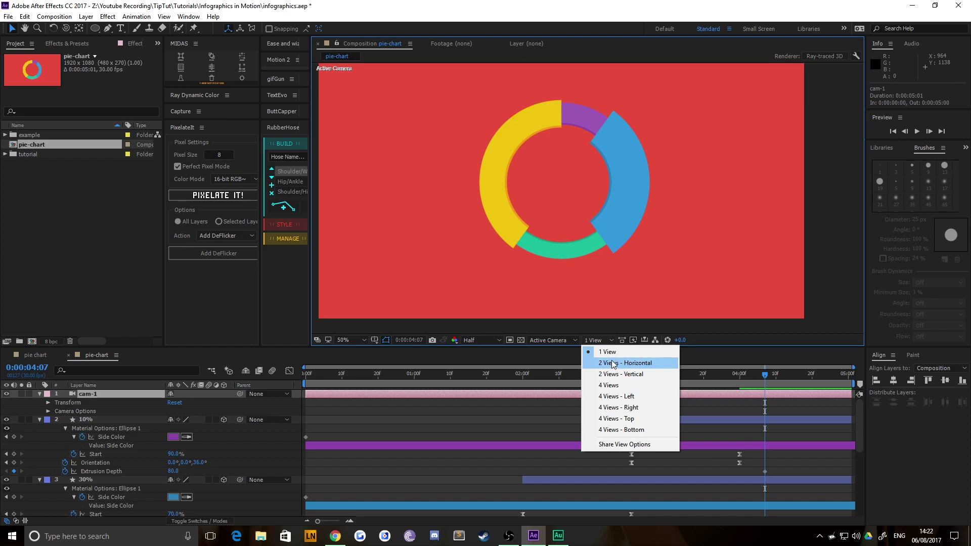
click(610, 363)
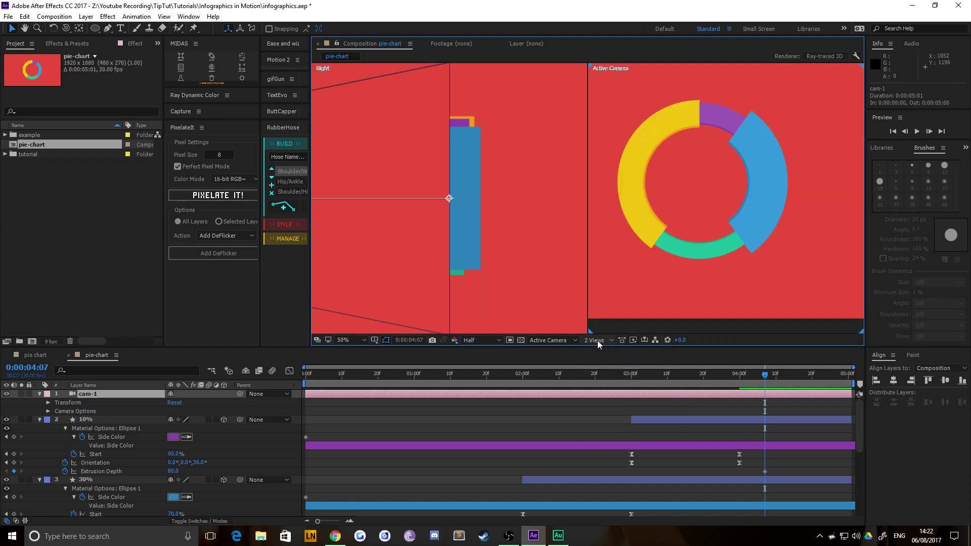
click(598, 341)
click(604, 374)
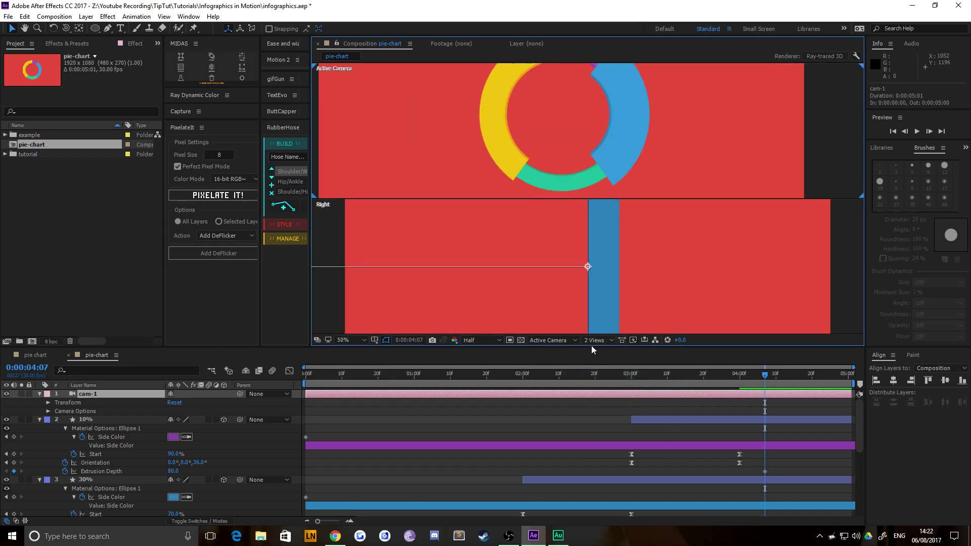
click(592, 344)
click(610, 353)
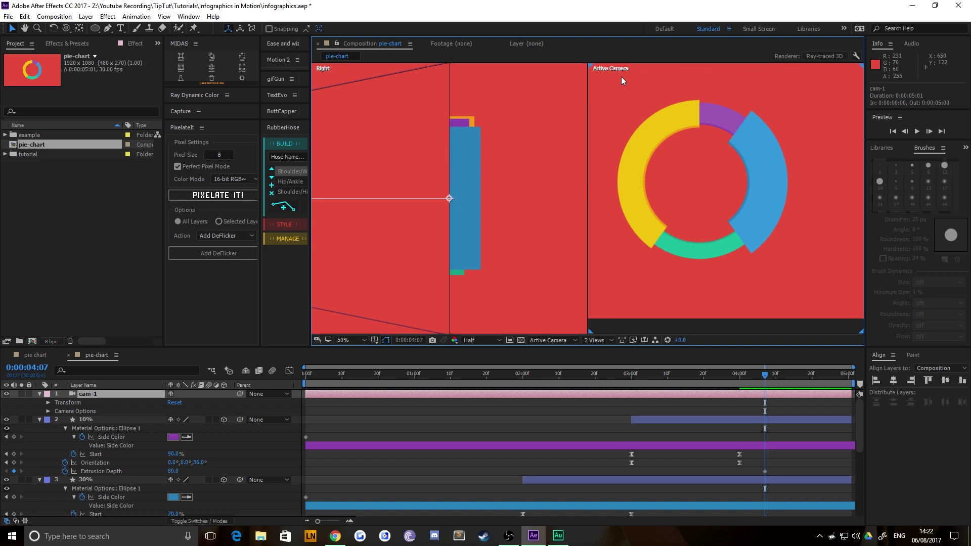
- Deselect cam-1 and switch focus between the Right and Active Camera views, leaving the Right view active
click(521, 108)
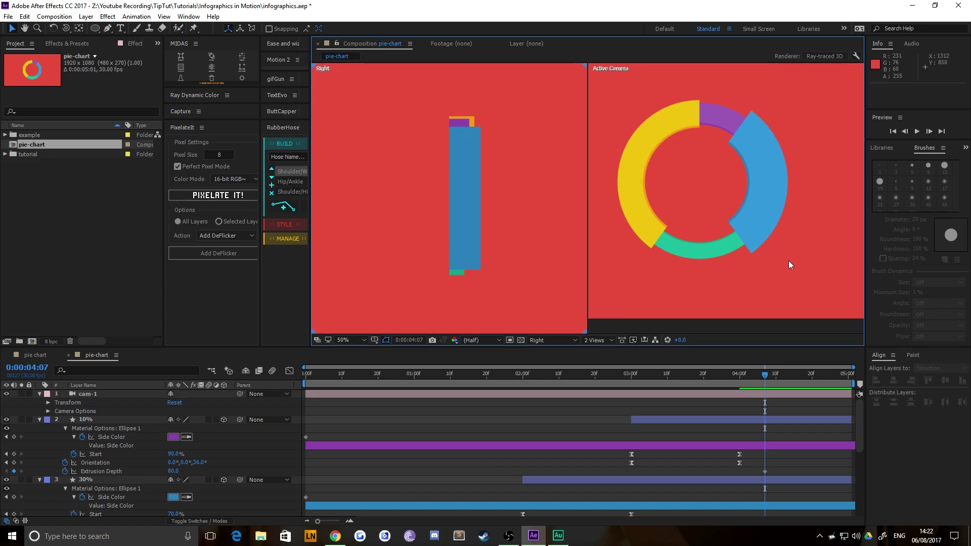
click(604, 192)
click(552, 194)
click(615, 291)
click(565, 289)
- Examine the pie chart from the Front, Left, Top, Back, Right and Bottom views beside the Active Camera view
click(557, 341)
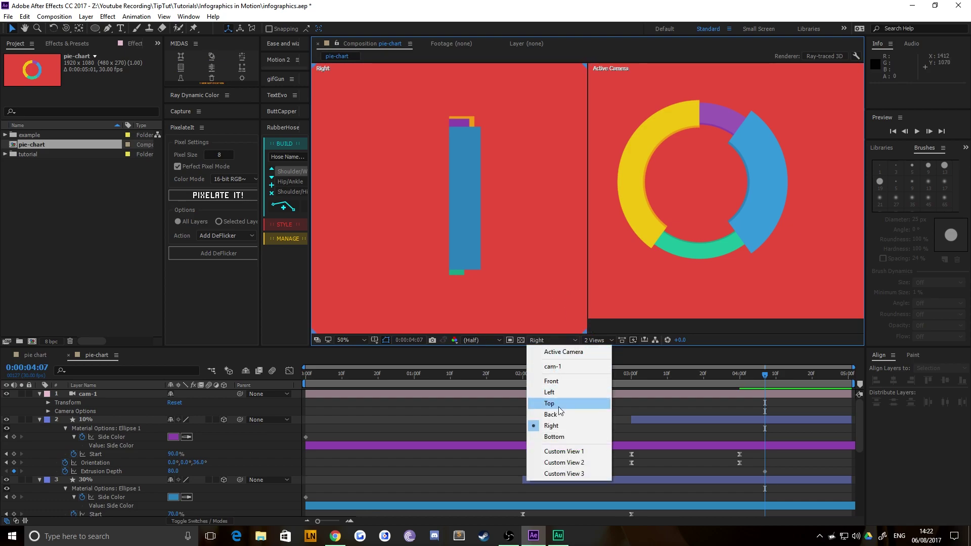
click(538, 380)
click(551, 341)
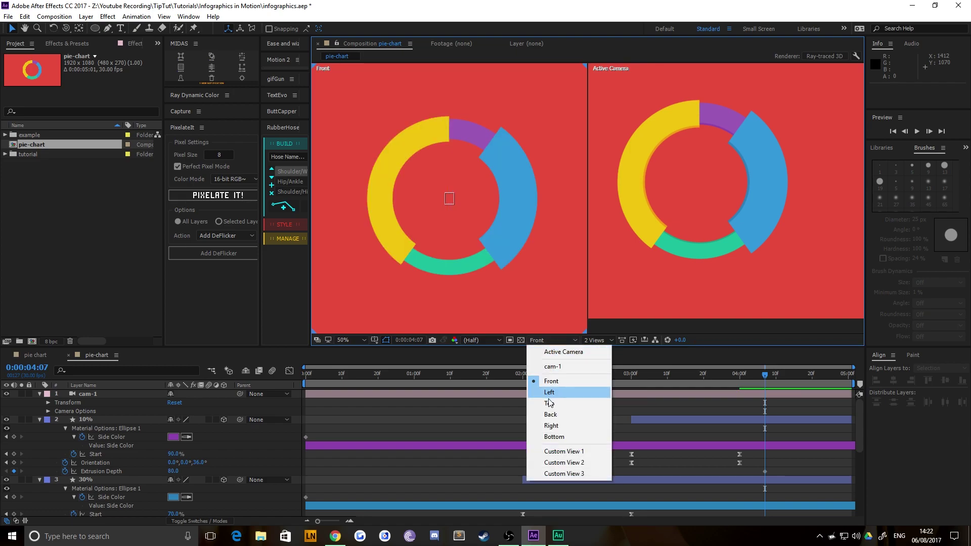
click(549, 392)
click(542, 341)
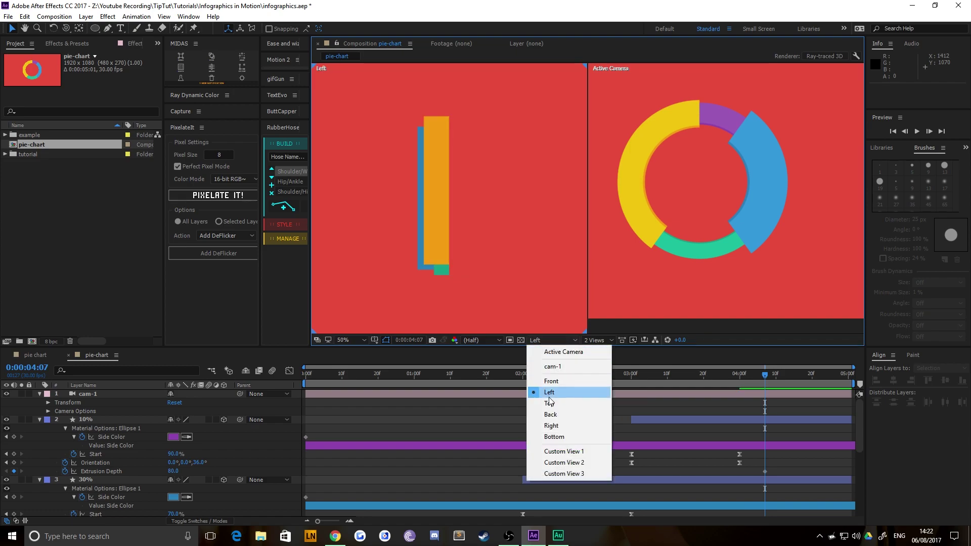
click(550, 403)
click(542, 338)
click(553, 415)
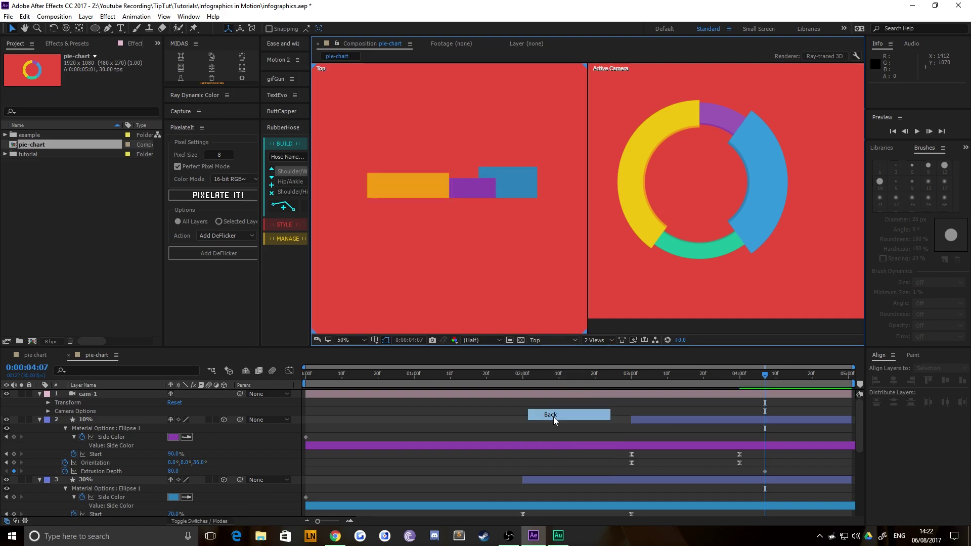
click(539, 342)
click(550, 426)
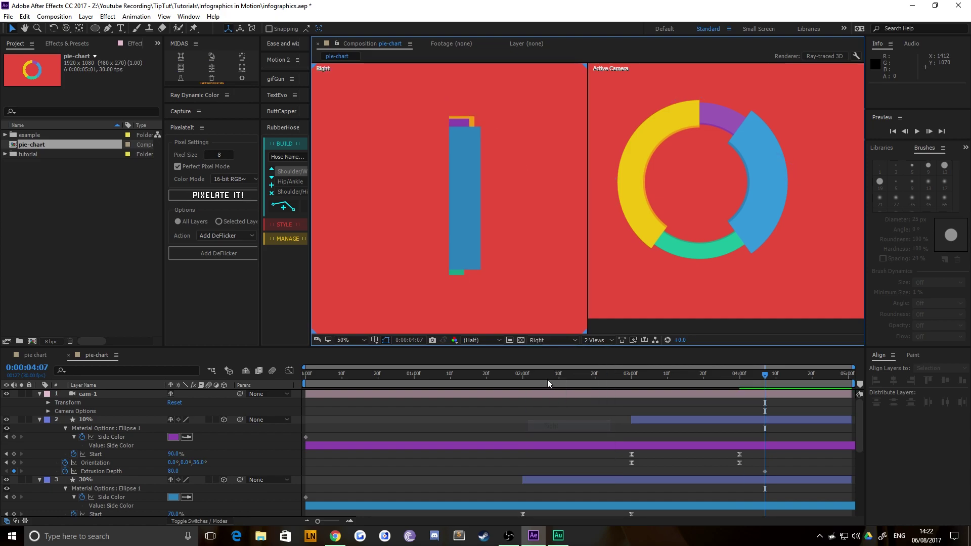
click(539, 341)
click(553, 435)
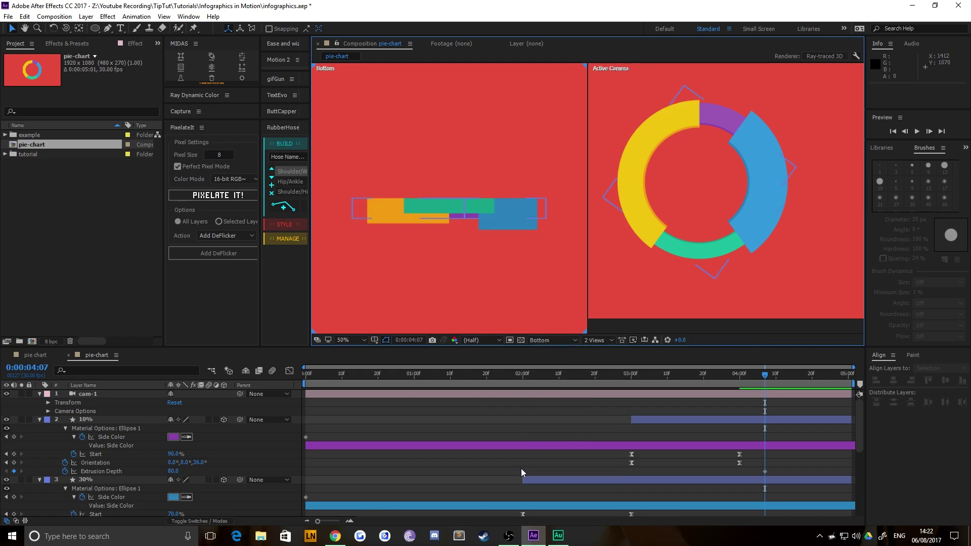
click(545, 462)
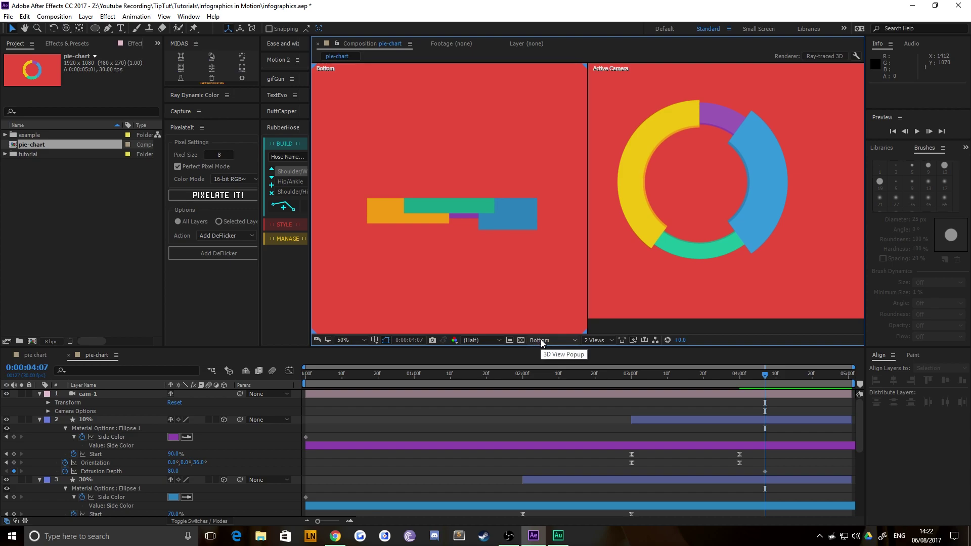
- Switch the secondary view to Front and from there to Left, keeping Active Camera in the other view
click(541, 340)
click(554, 384)
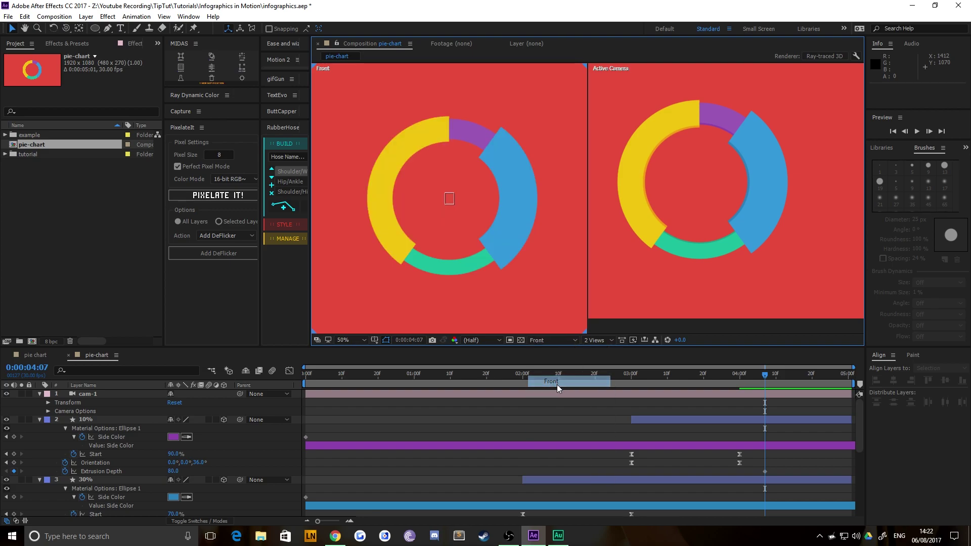
click(552, 340)
click(555, 392)
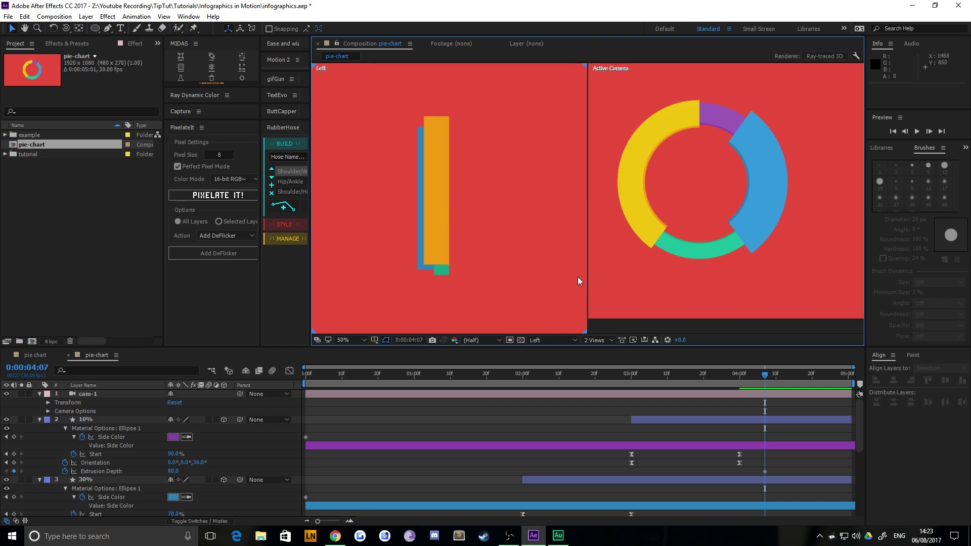
- Try moving the 20% slice freely and along its Z axis in the Active Camera view, undoing each move
click(694, 130)
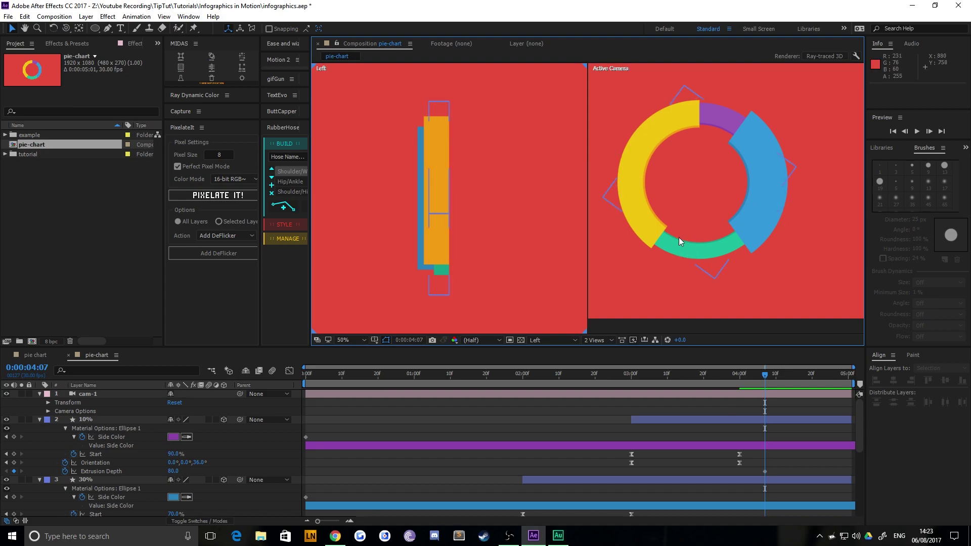
scroll(96, 463, down, 5)
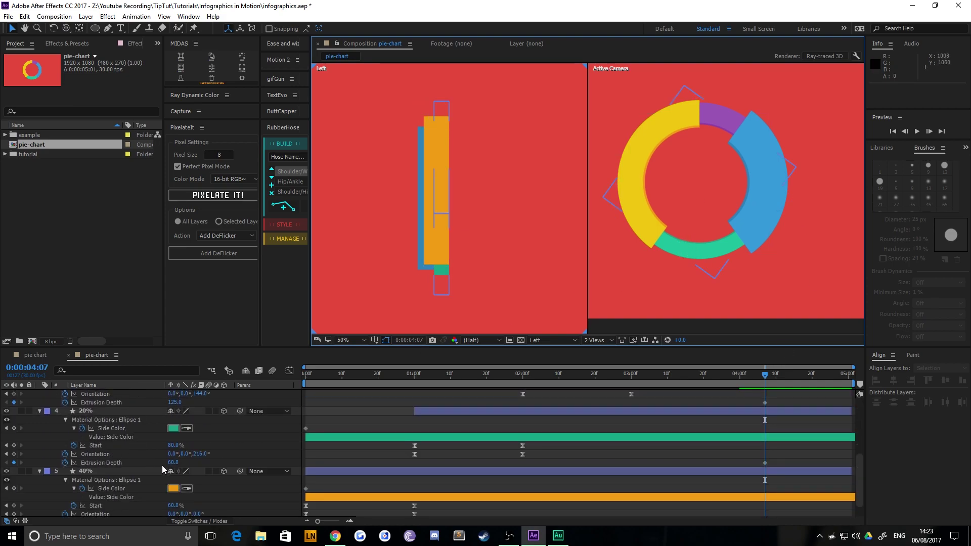
click(85, 411)
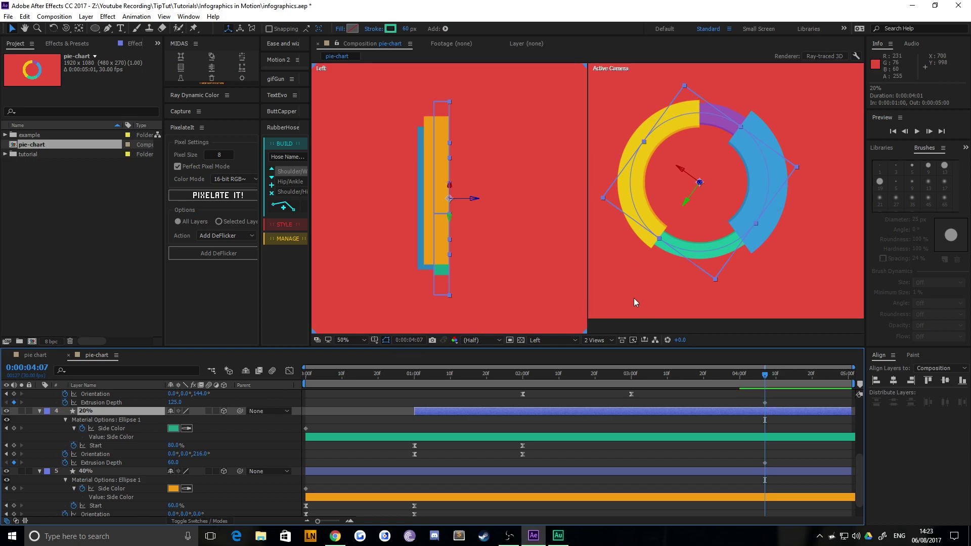
click(661, 286)
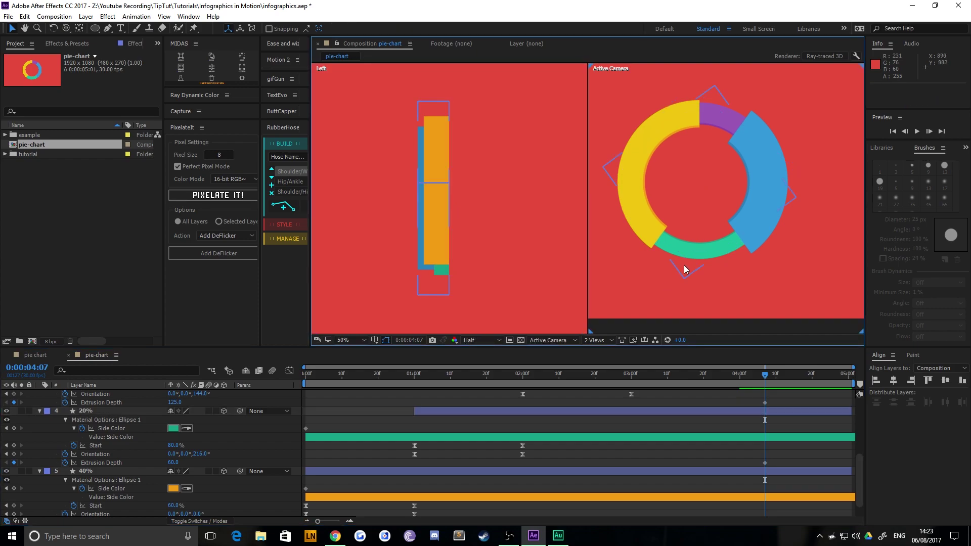
click(98, 412)
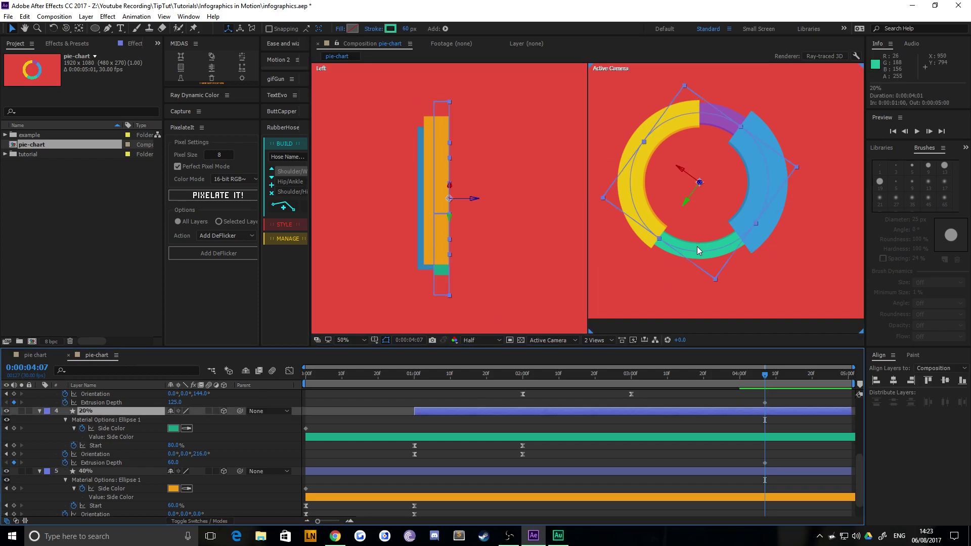
drag(697, 248, 709, 268)
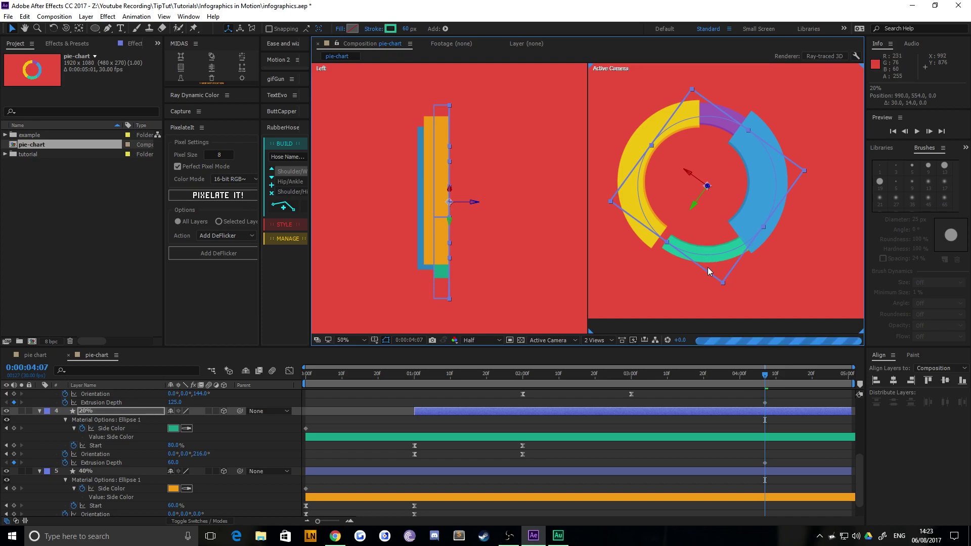
key(ctrl+z)
drag(699, 185, 705, 196)
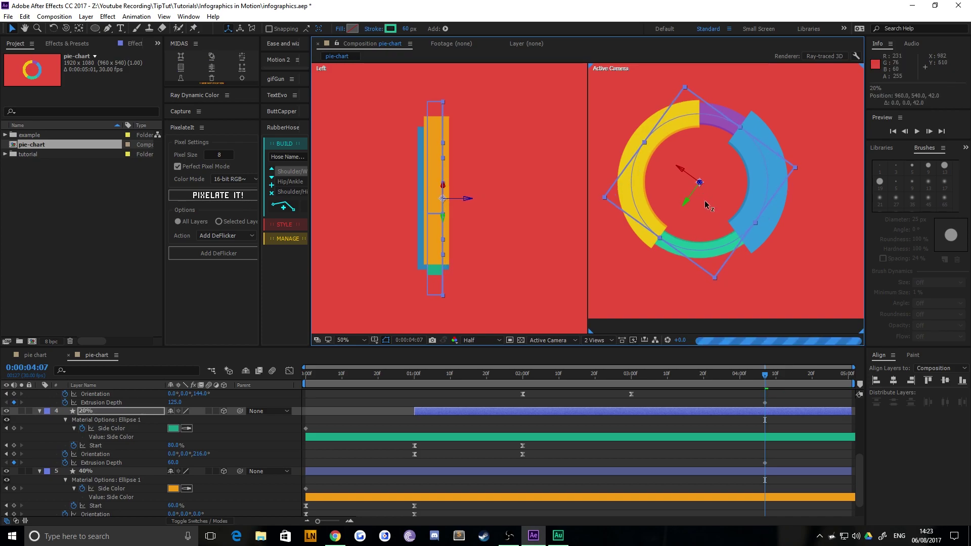
key(ctrl+z)
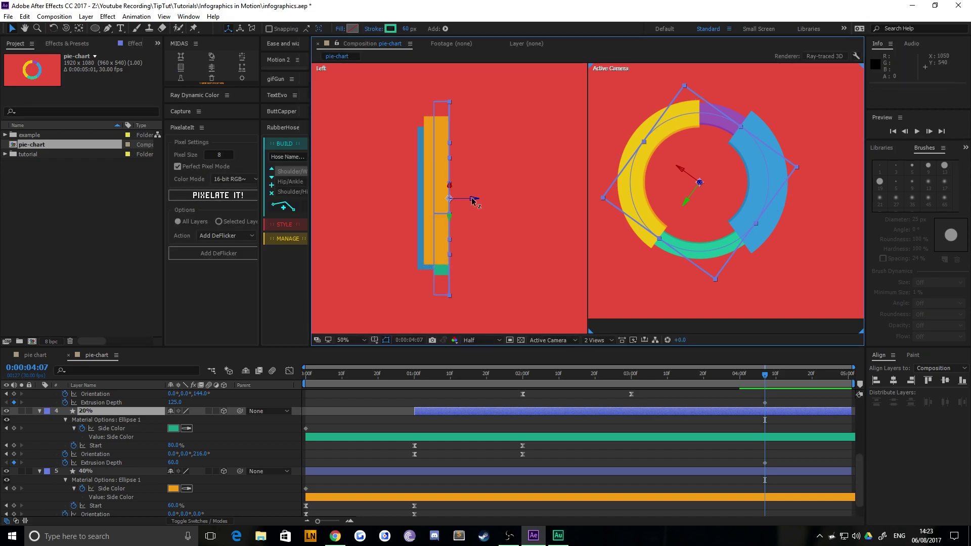
- In the Left view, move the 20% slice to Z position 20 and the 30% slice to Z position -12
drag(473, 202, 473, 203)
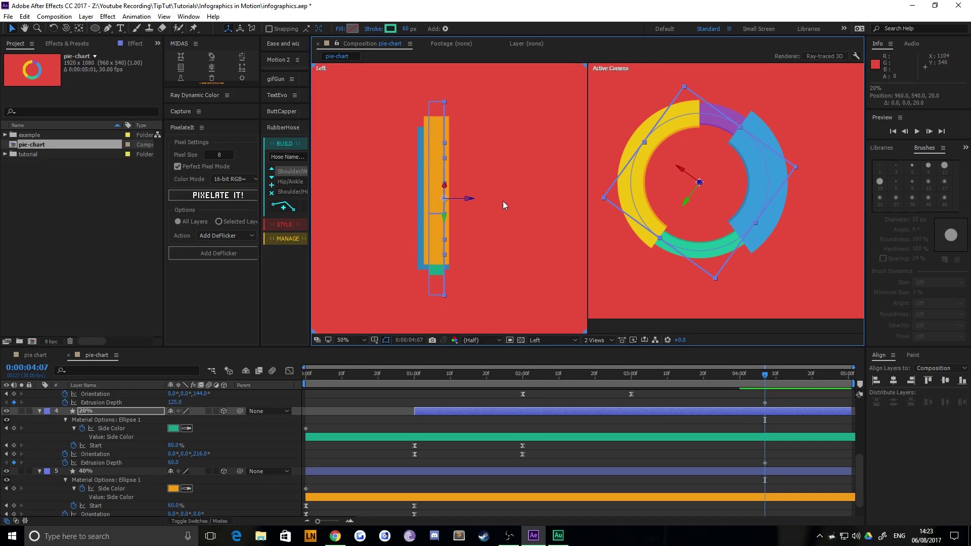
click(528, 251)
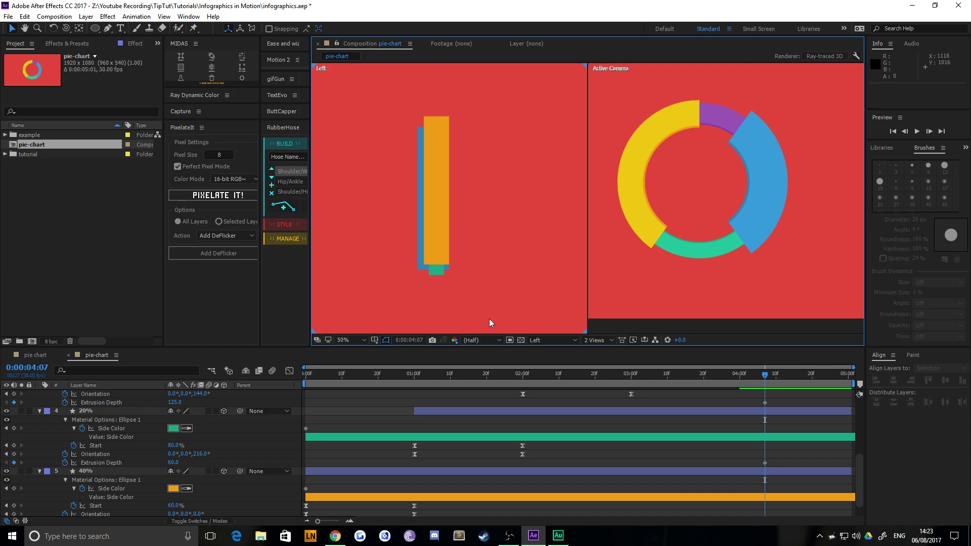
scroll(113, 433, up, 3)
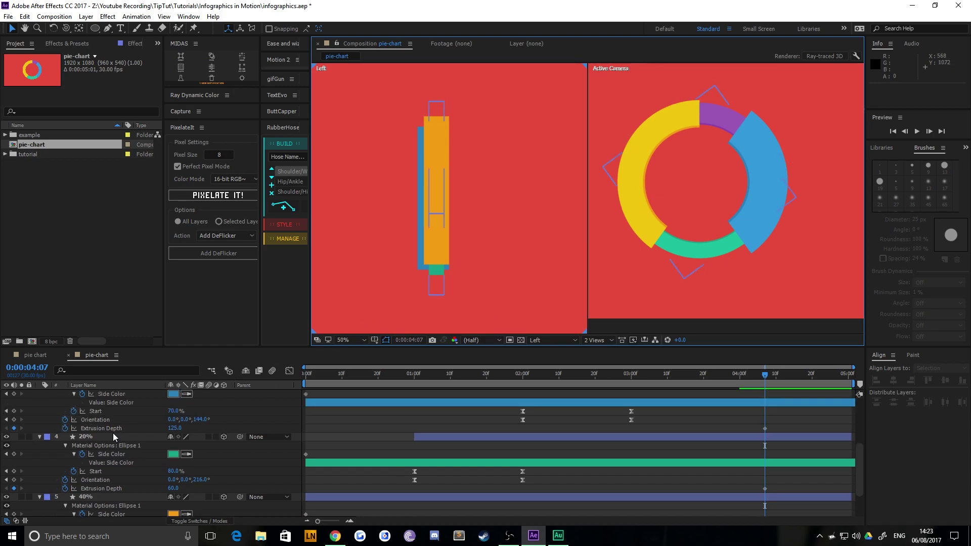
click(89, 402)
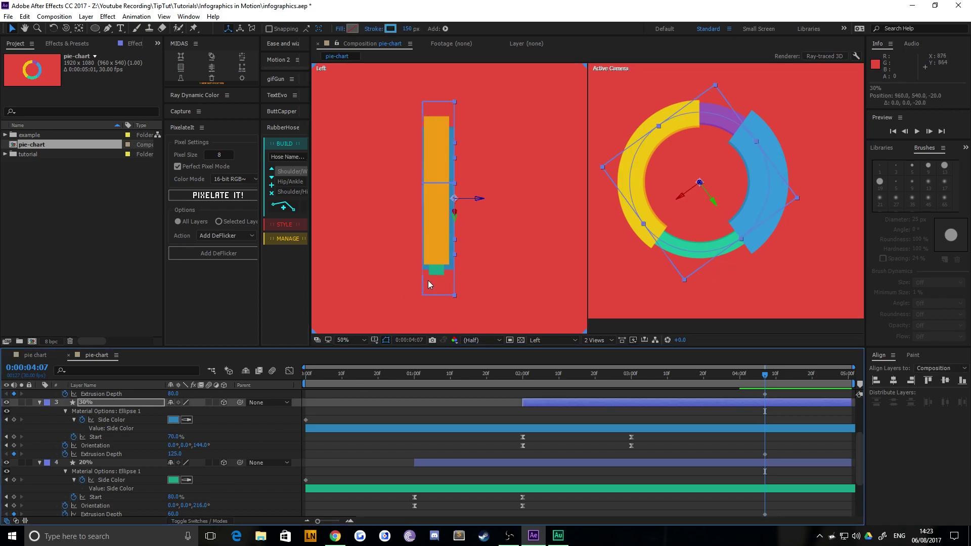
drag(428, 281, 432, 283)
key(shift+Right)
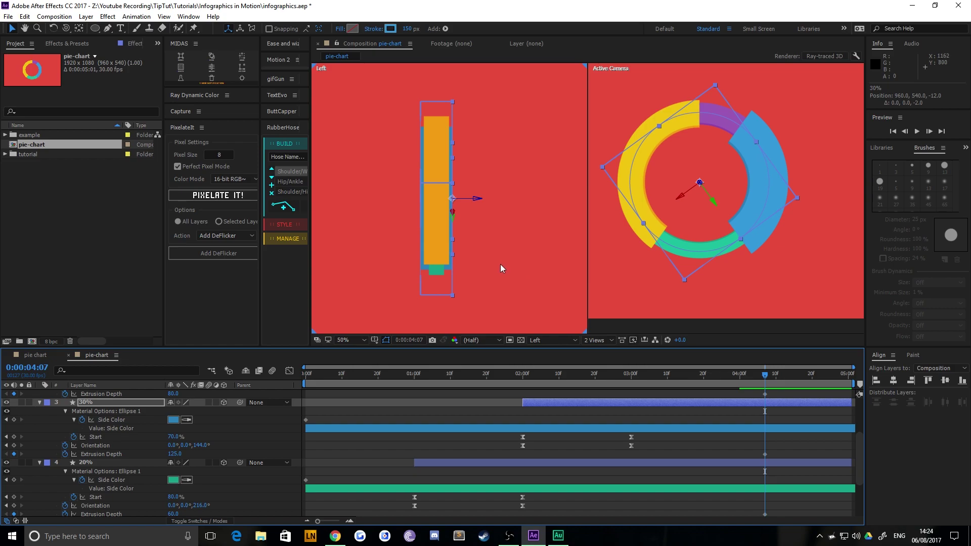
- Move the 10% slice along its Z axis to Z position 10 in the Left view
scroll(115, 451, up, 3)
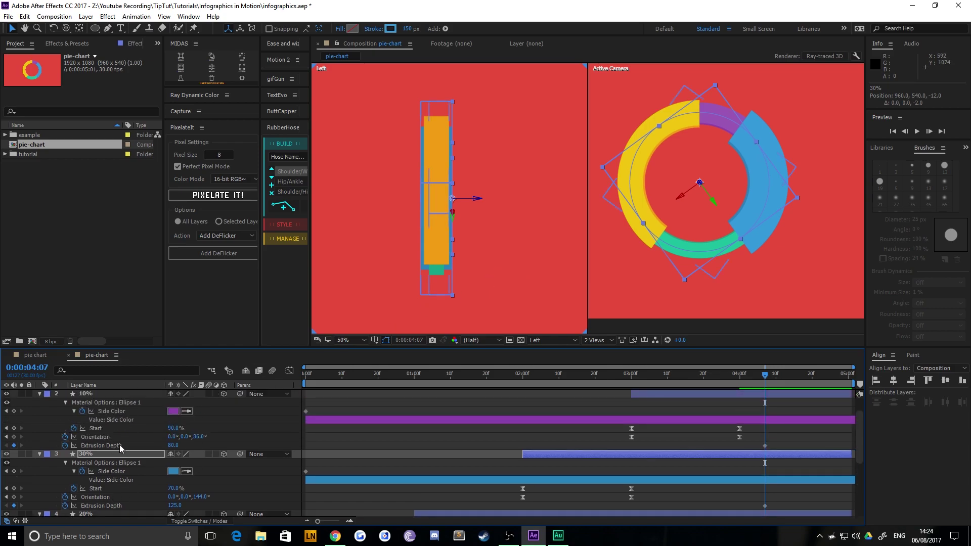
click(91, 420)
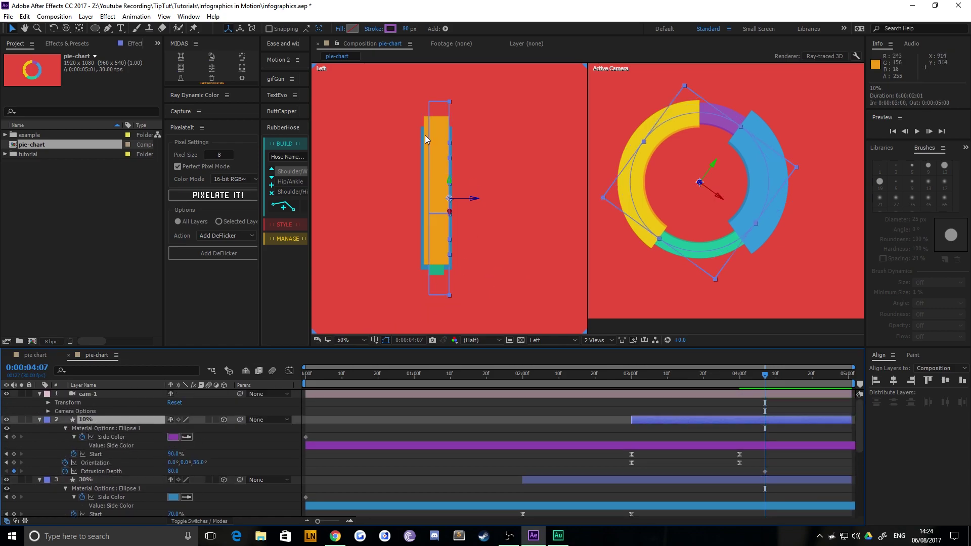
drag(429, 105, 429, 105)
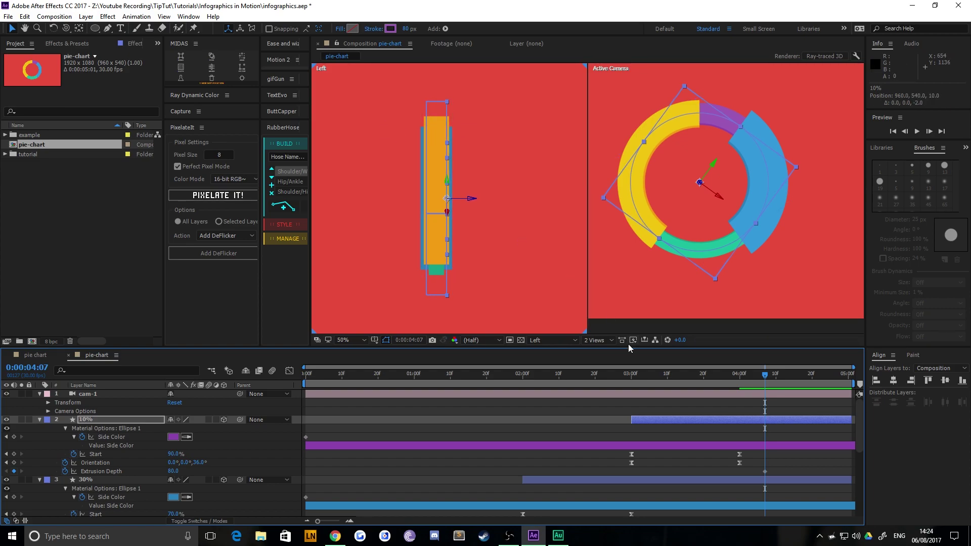
- Check the slice alignment from the Right view and return the composition to a single Active Camera view
click(552, 340)
click(553, 426)
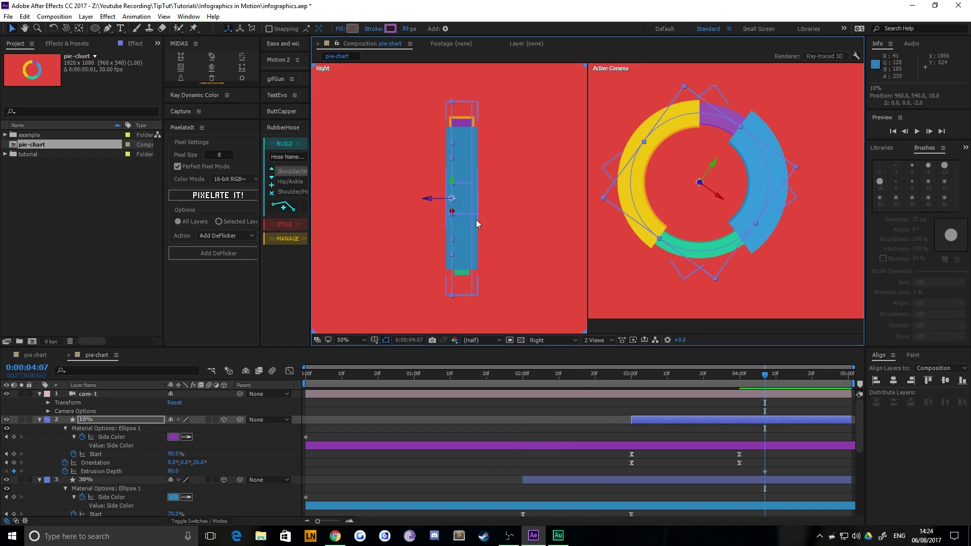
click(594, 340)
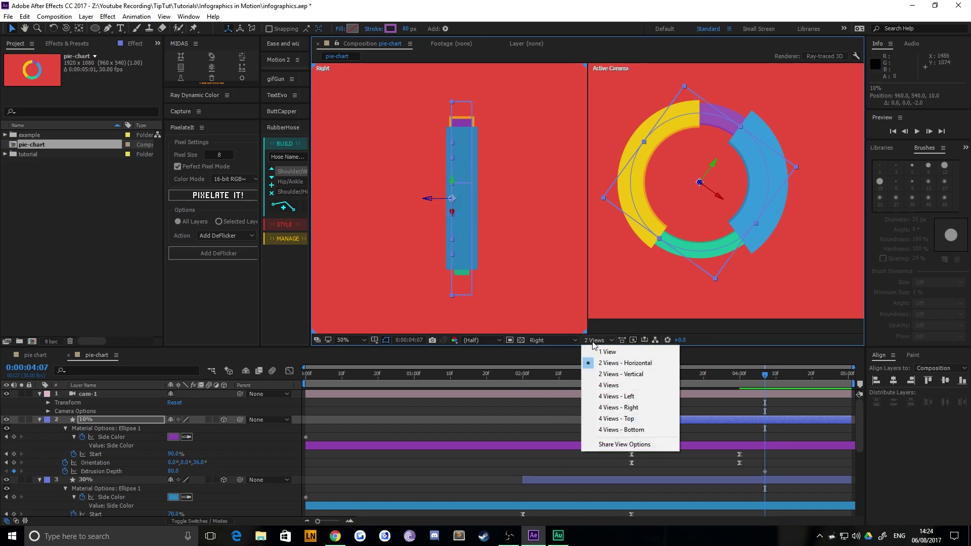
click(606, 351)
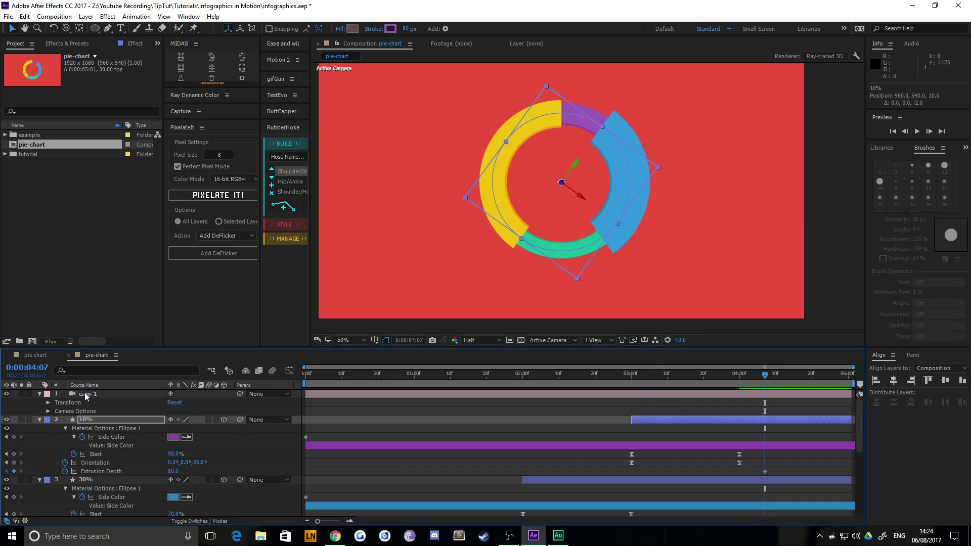
- Orbit cam-1 to inspect the slice depths at a tilt, reset its transform, and return to the Selection tool
click(87, 394)
key(c)
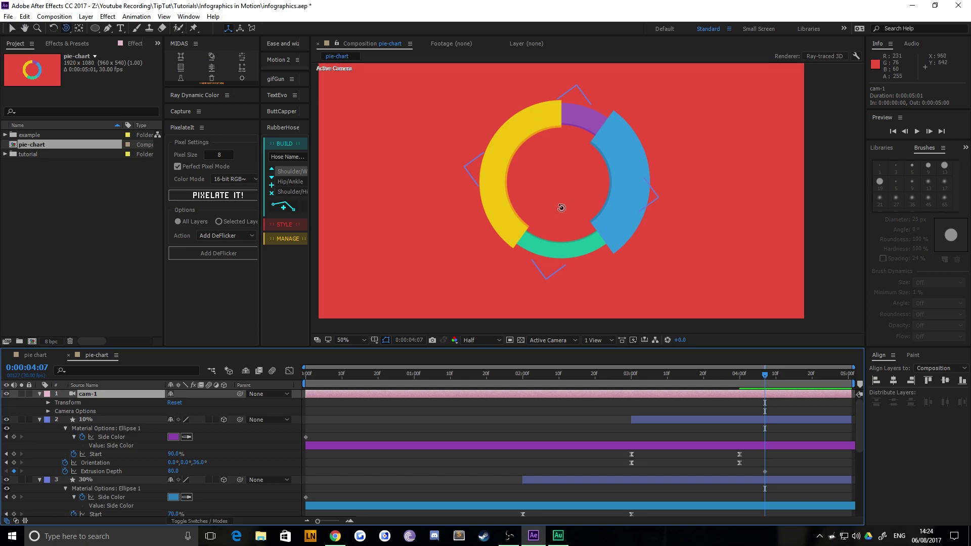
mouse_move(559, 208)
mouse_down()
mouse_move(560, 135)
mouse_move(561, 148)
mouse_up()
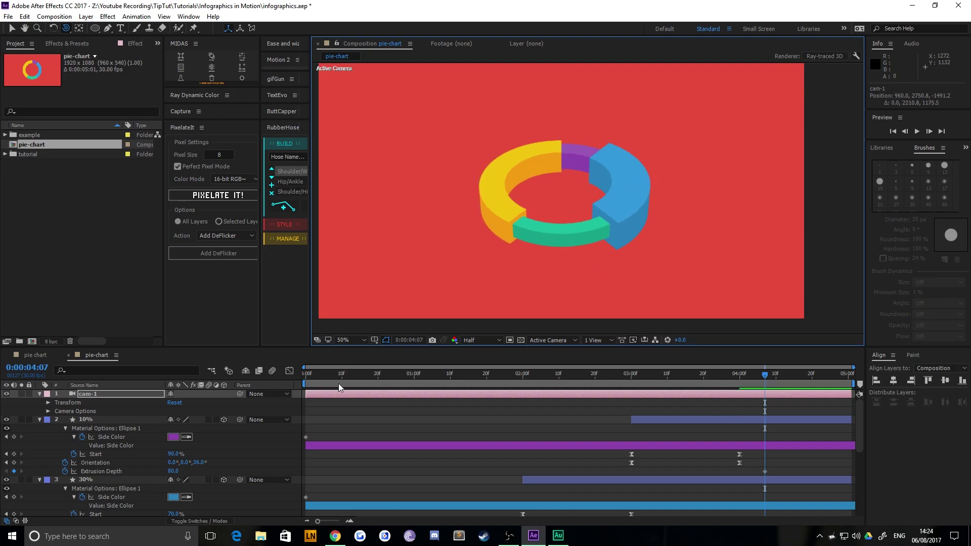
click(174, 403)
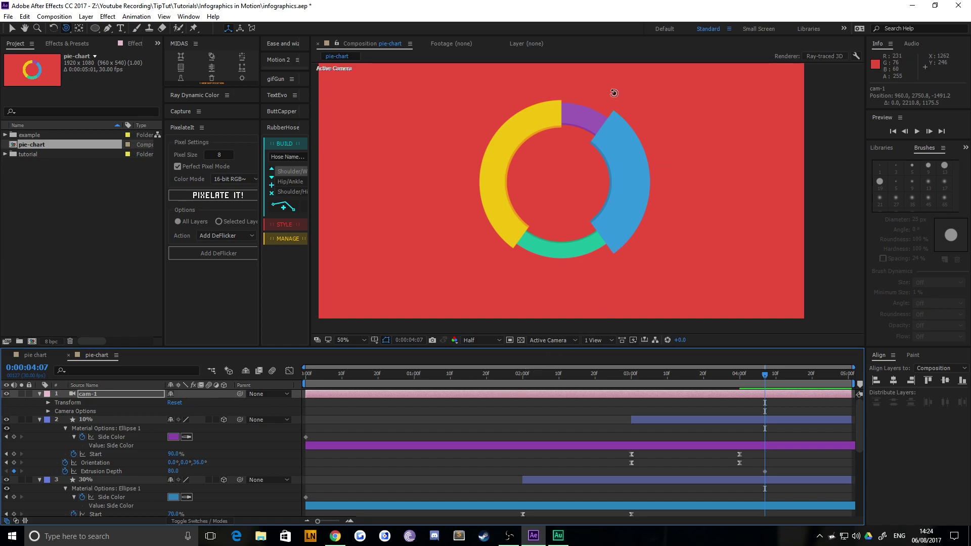
click(11, 29)
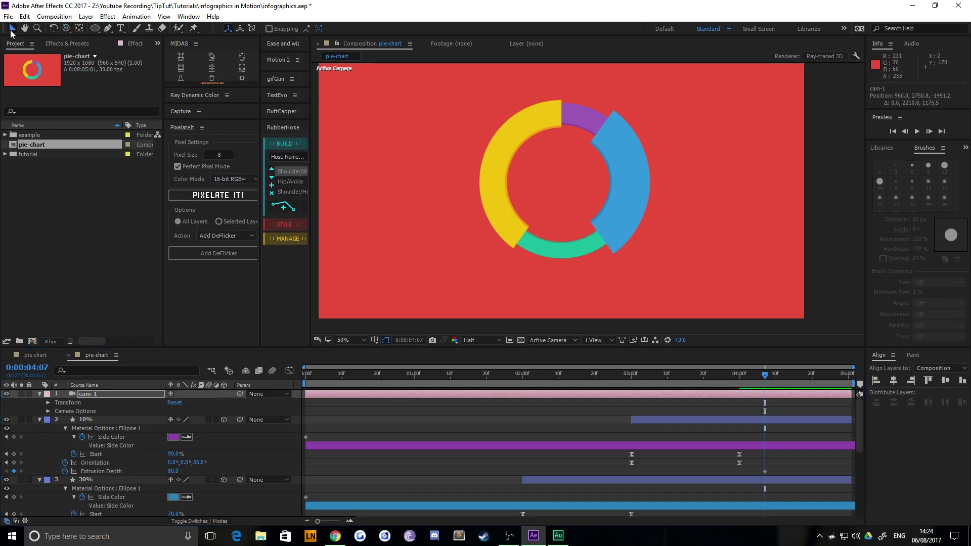
- Select the four slice layers from 10% to 40%, reveal only their rotation properties, and deselect them
click(103, 420)
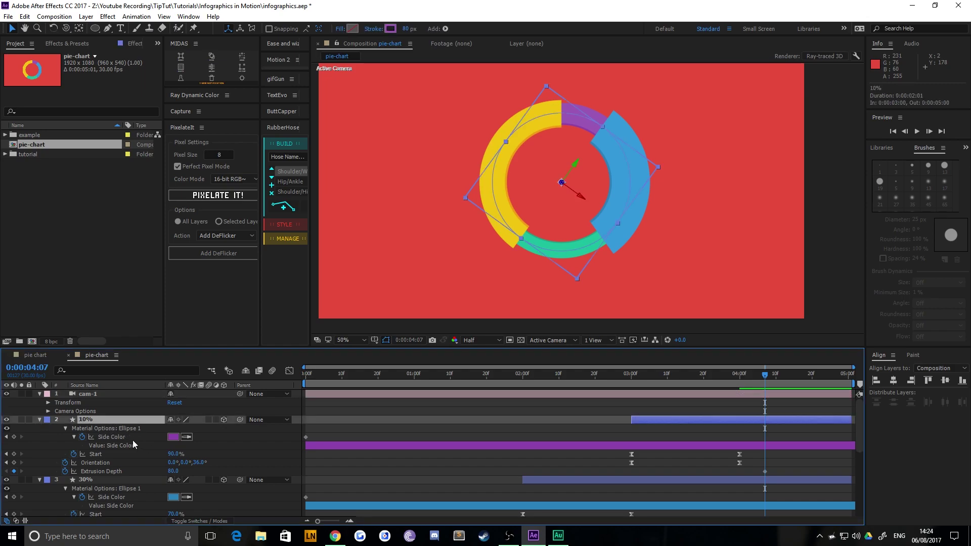
scroll(122, 450, down, 5)
shift+click(106, 452)
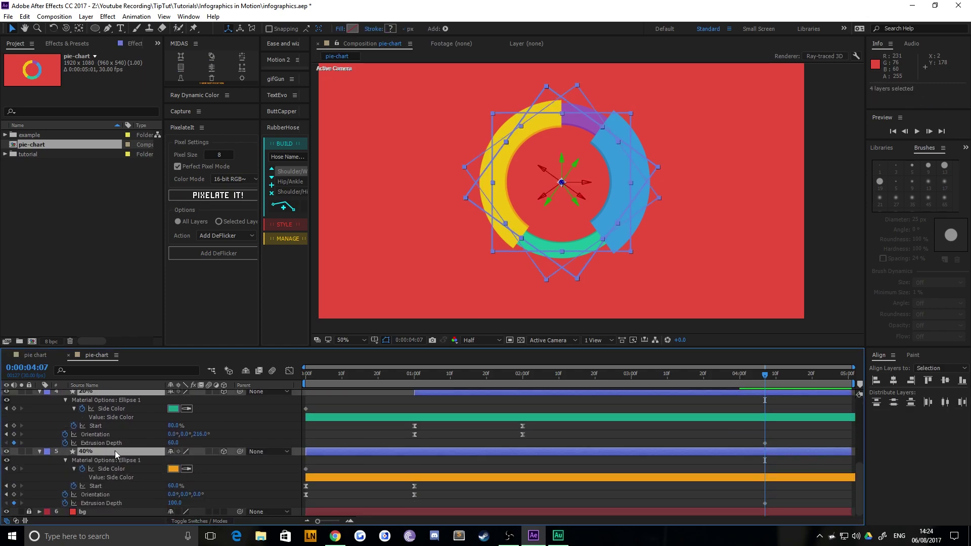
key(u)
key(r)
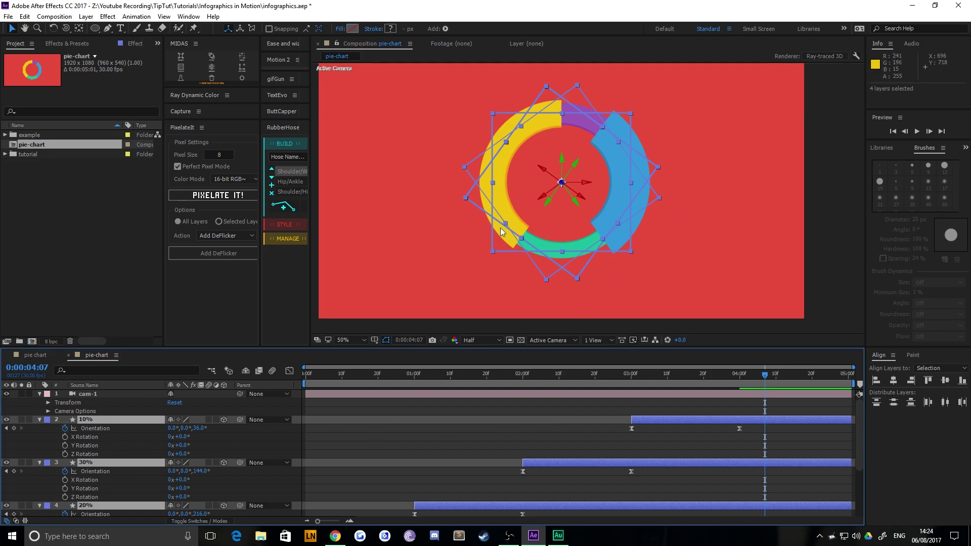
click(319, 407)
- At the first frame, add a null object directly below cam-1 and make it a 3D layer with its rotation properties shown
drag(332, 372, 257, 381)
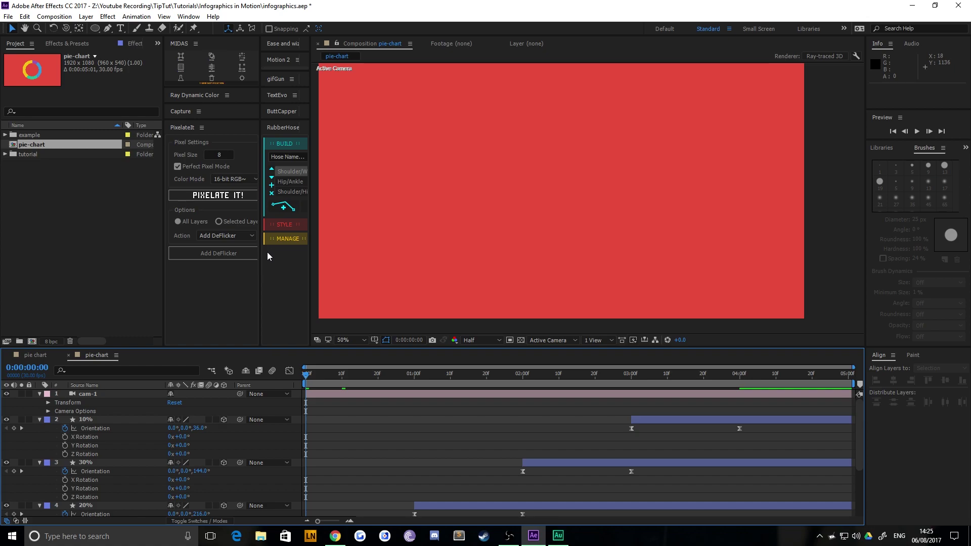
click(86, 17)
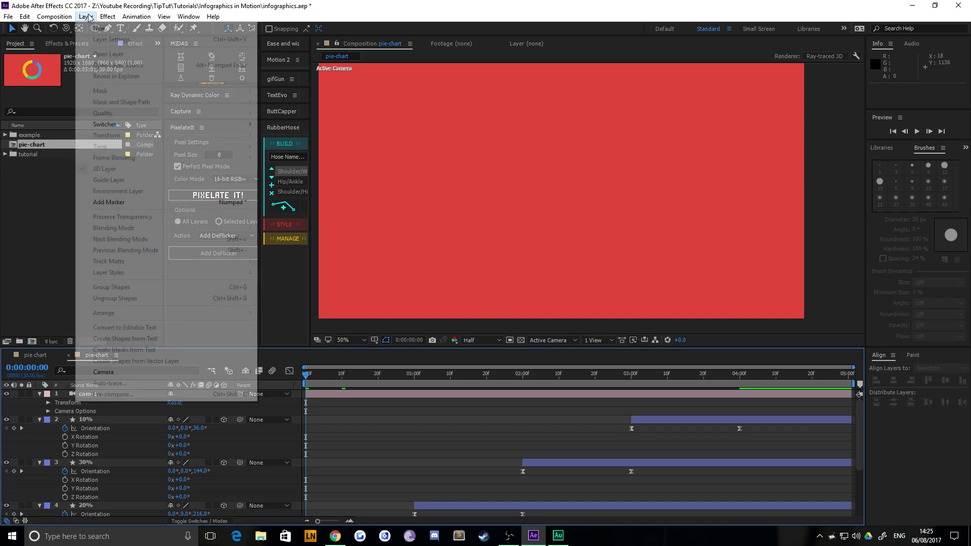
mouse_move(96, 28)
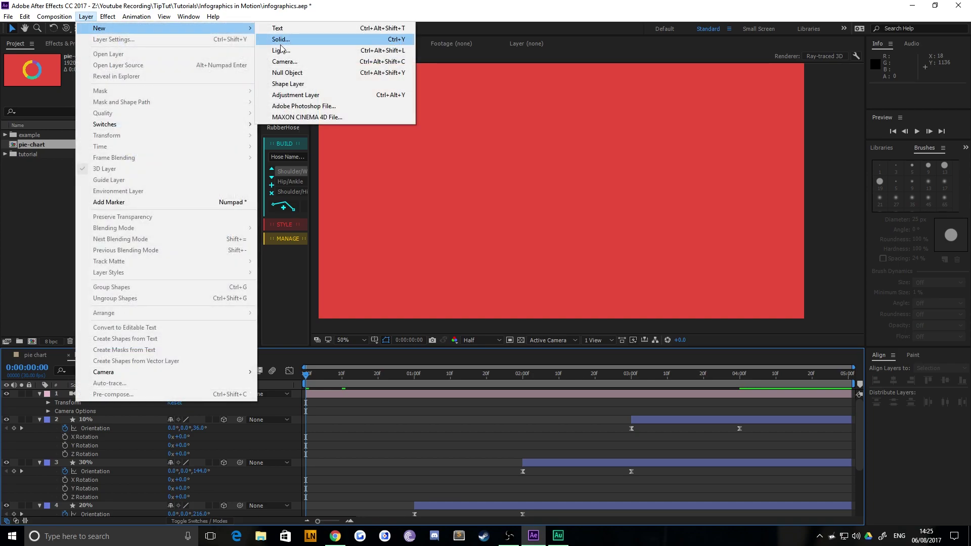
click(289, 74)
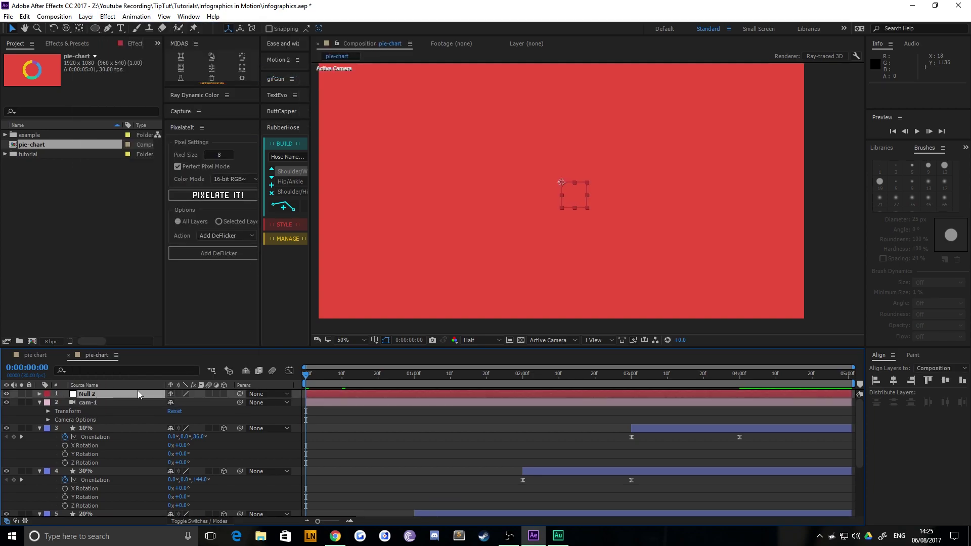
key(ctrl+bracketleft)
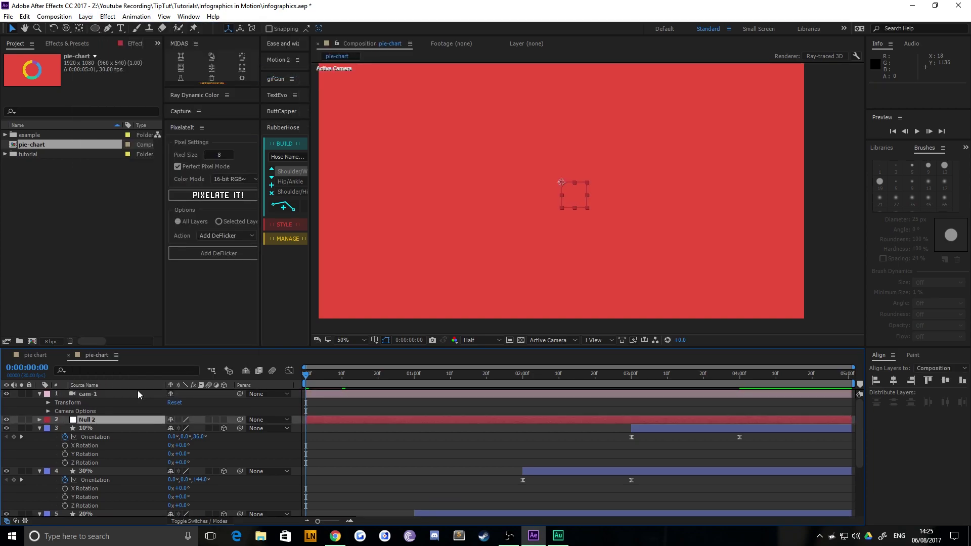
click(224, 420)
key(r)
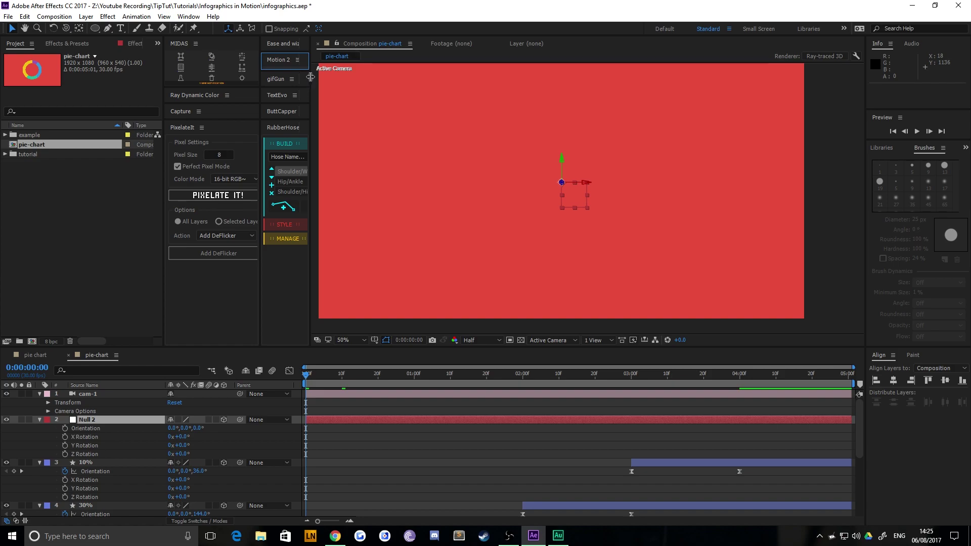
- Widen the Motion 2 panel's column until all of its tools fit
drag(310, 79, 380, 78)
click(321, 65)
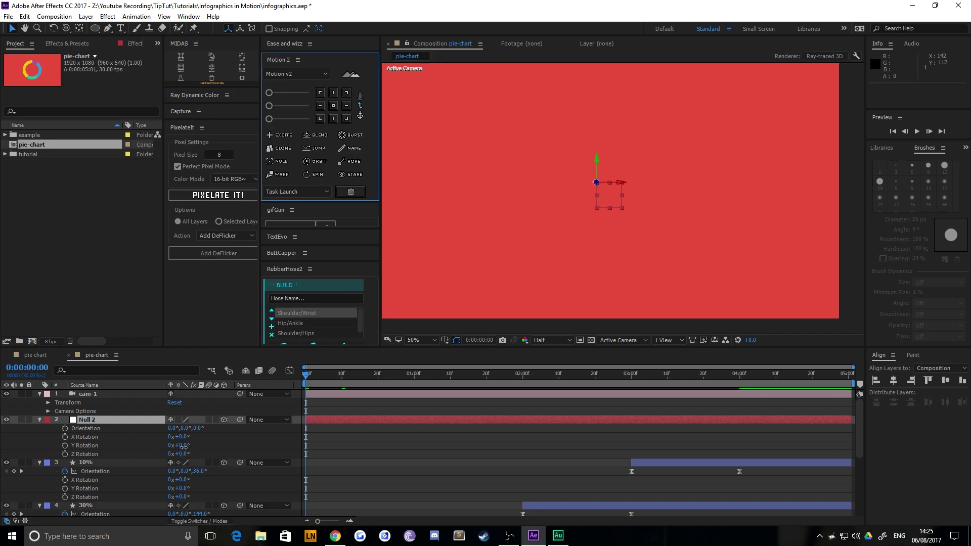
- Try rotating the null about its axes, undo the changes, and set a Z Rotation keyframe of 0° at the first frame
drag(182, 448, 267, 449)
key(ctrl+z)
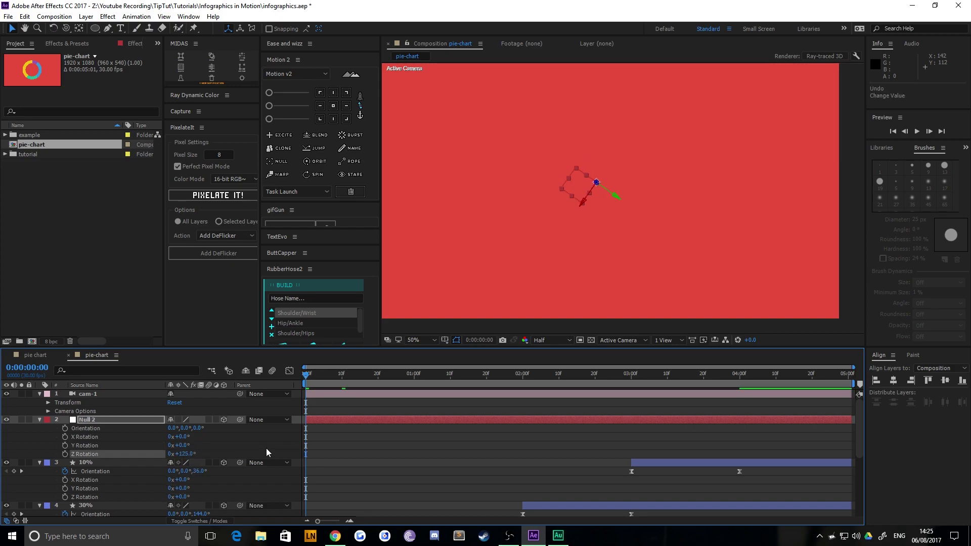
key(ctrl+z)
click(66, 454)
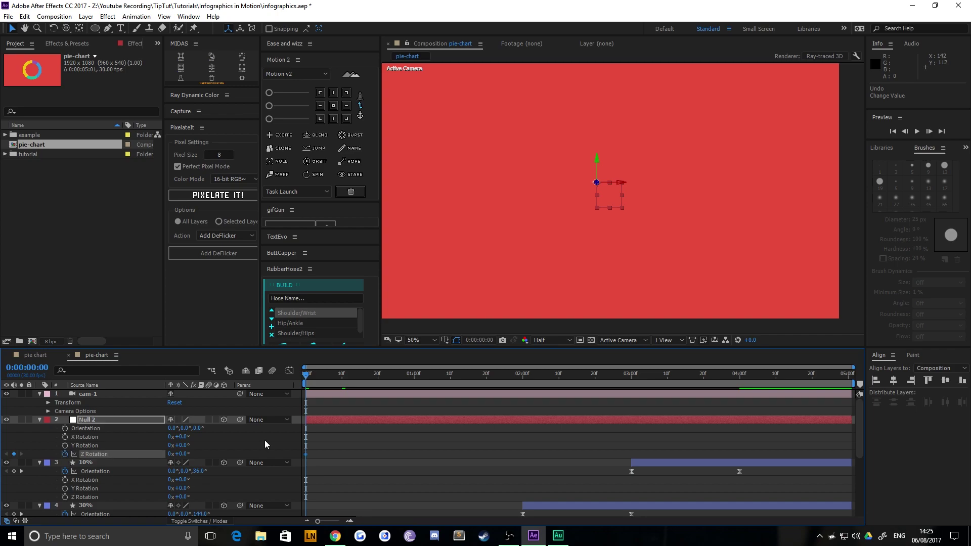
- Try a Z Rotation keyframe of 3 revolutions on the null at 0:00:05:00, scrub through the motion, and undo it
drag(841, 381, 849, 380)
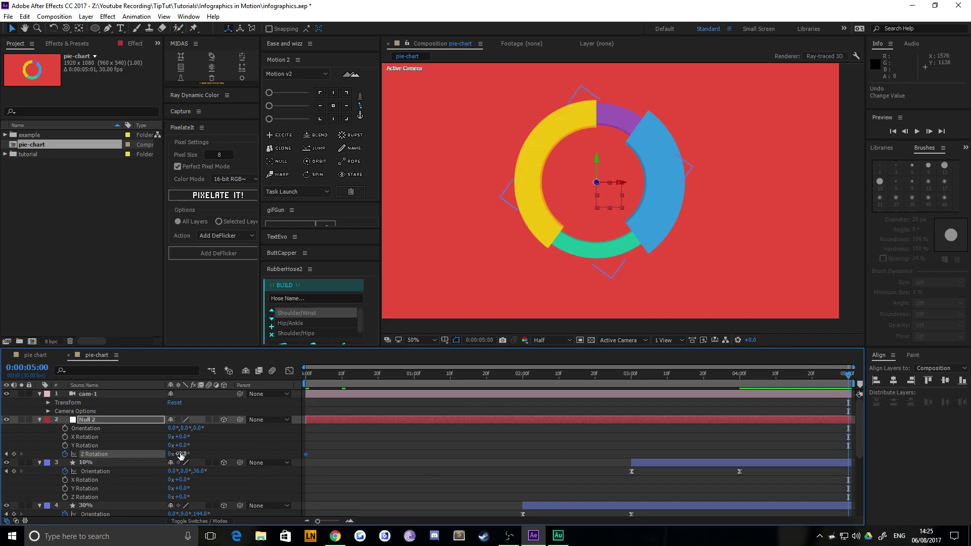
click(172, 454)
text(3)
key(Return)
drag(305, 382, 745, 365)
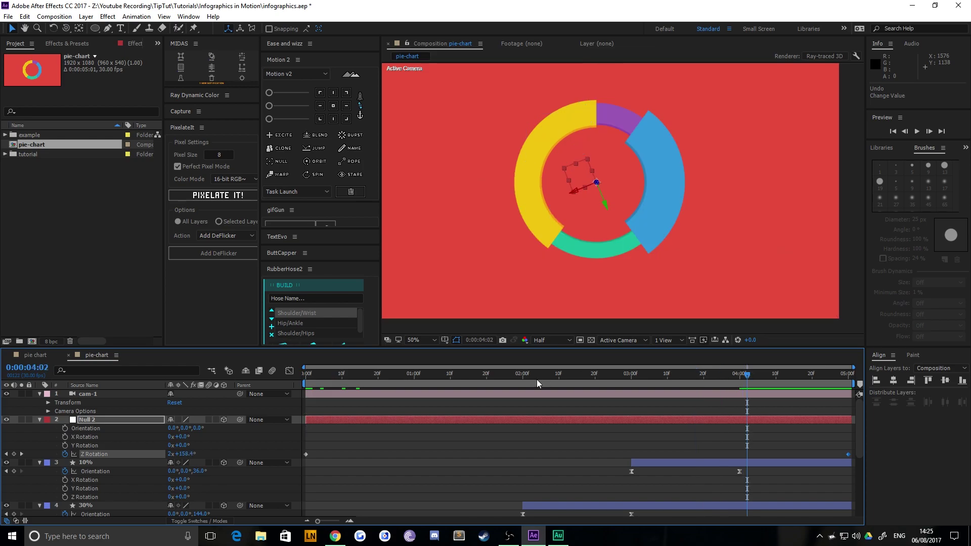
key(End)
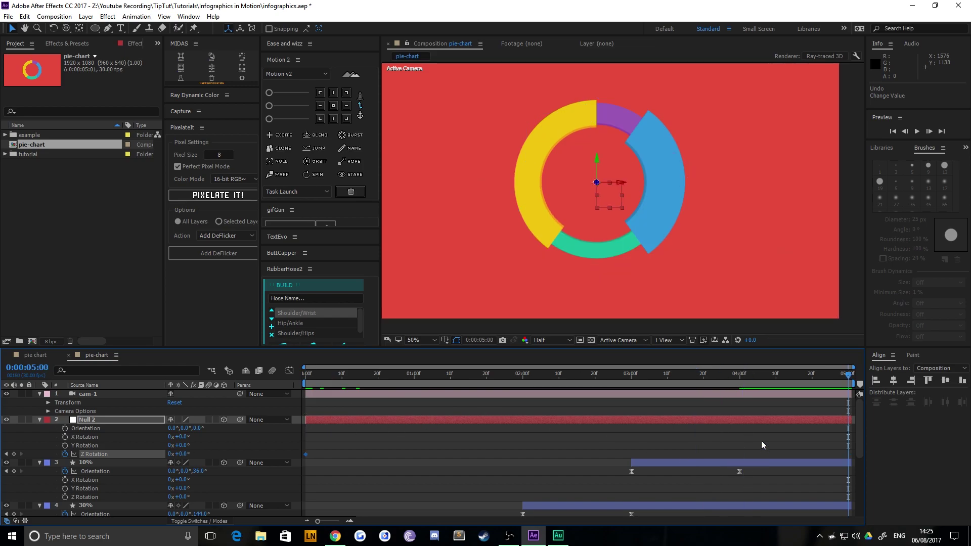
- Keyframe the null's Z Rotation at 1 full revolution at 0:00:02:00
key(Home)
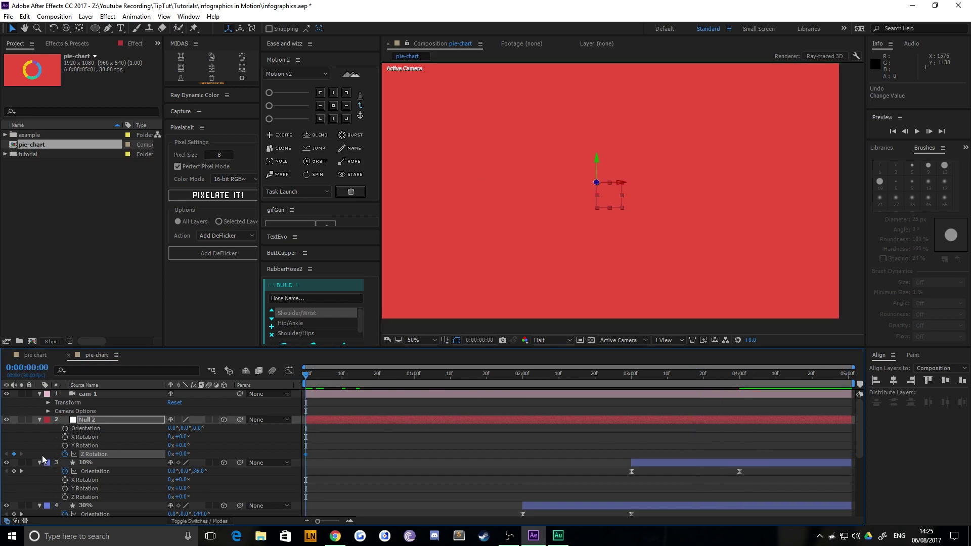
key(space)
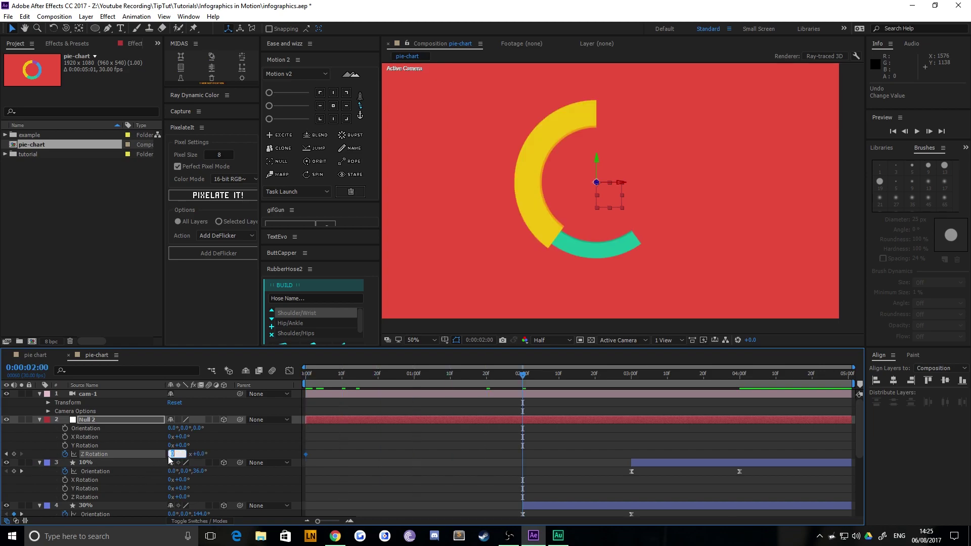
drag(168, 454, 170, 455)
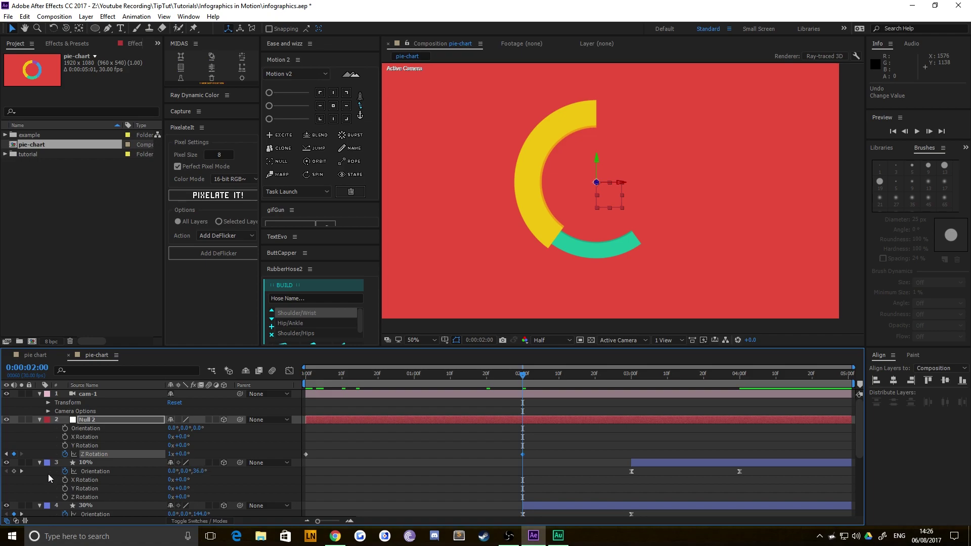
- Add the expression loopOut(); to the null's Z Rotation and scrub through the timeline to check the loop
alt+click(65, 454)
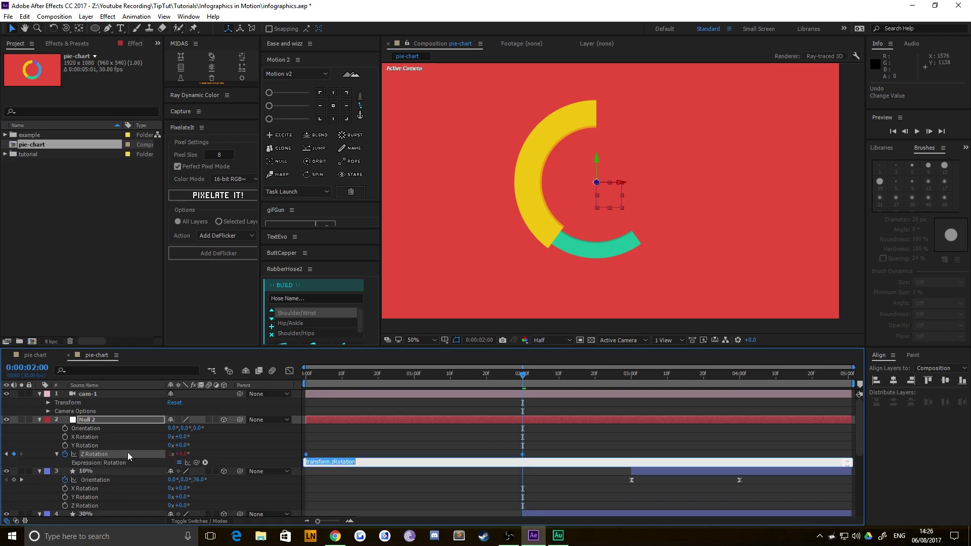
text(loopOut();)
click(369, 445)
drag(424, 373, 740, 388)
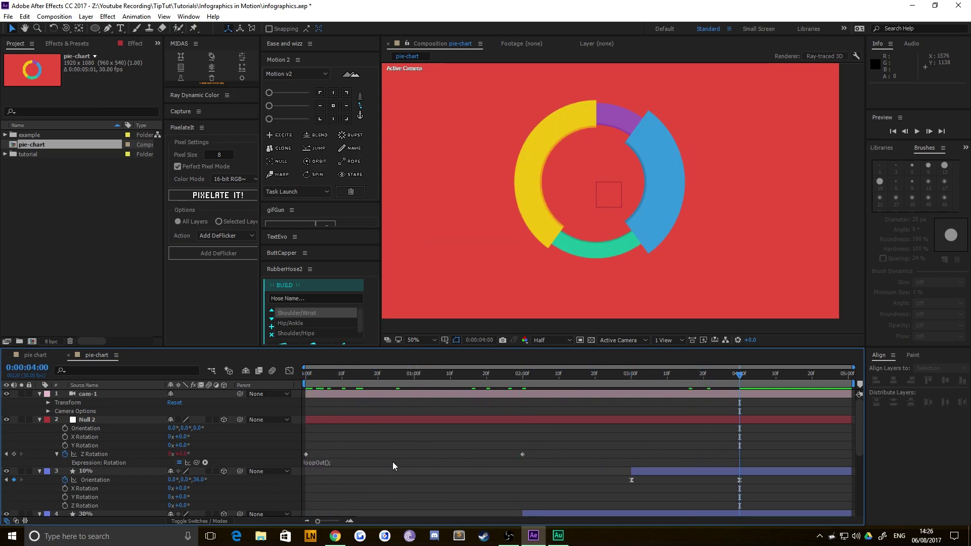
- Undo the loopOut expression and the Z Rotation keyframes on the null
click(523, 454)
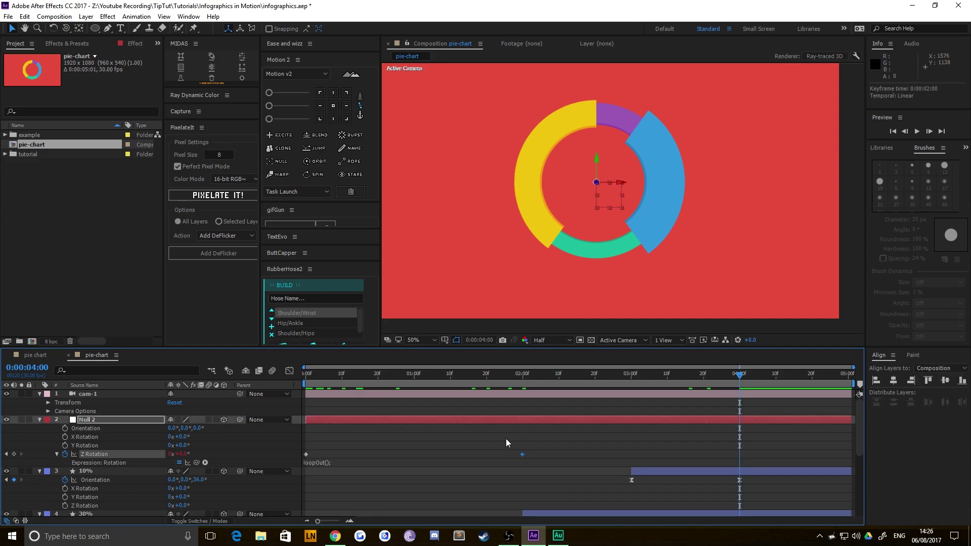
drag(523, 454, 418, 468)
key(ctrl+z)
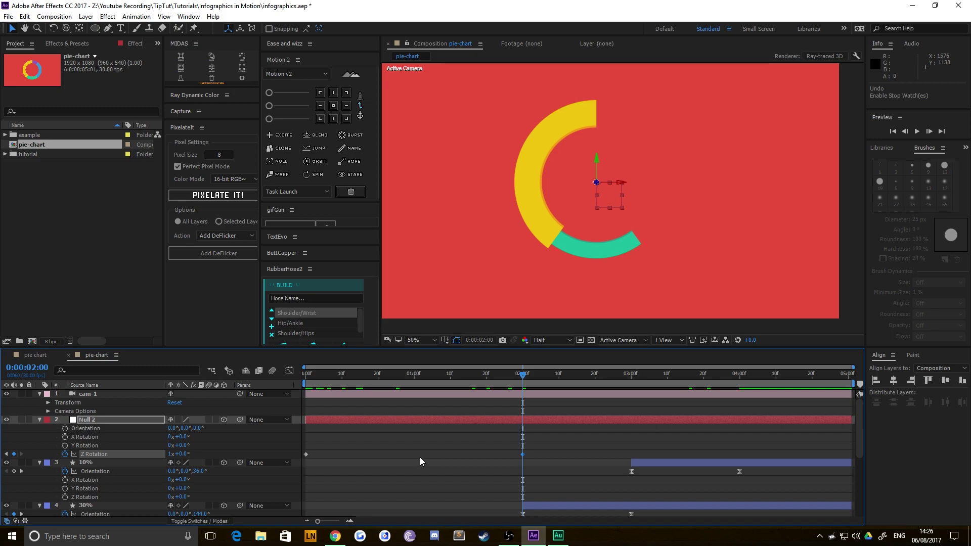
key(ctrl+z)
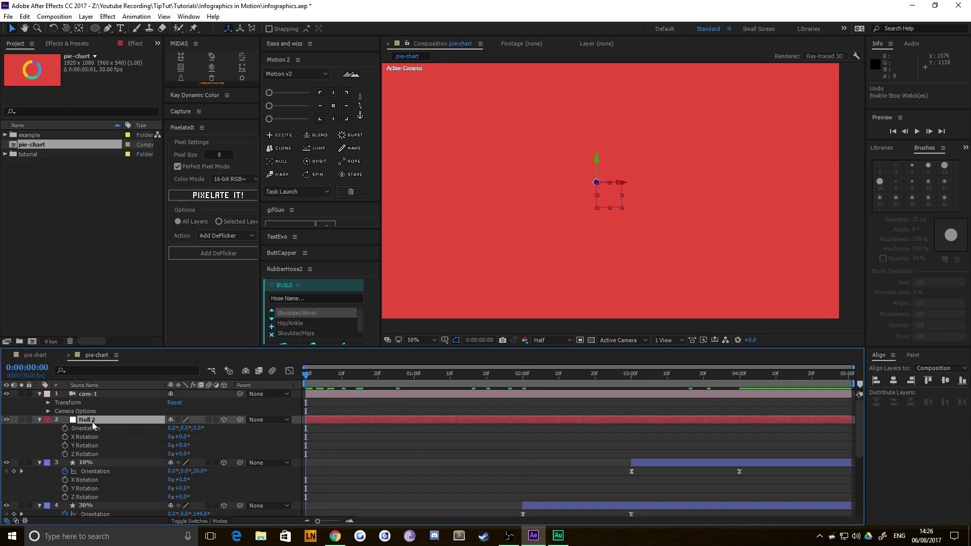
- Apply the Motion 2 Spin rig to Null 2 and display its spin effect controls
click(92, 422)
click(311, 175)
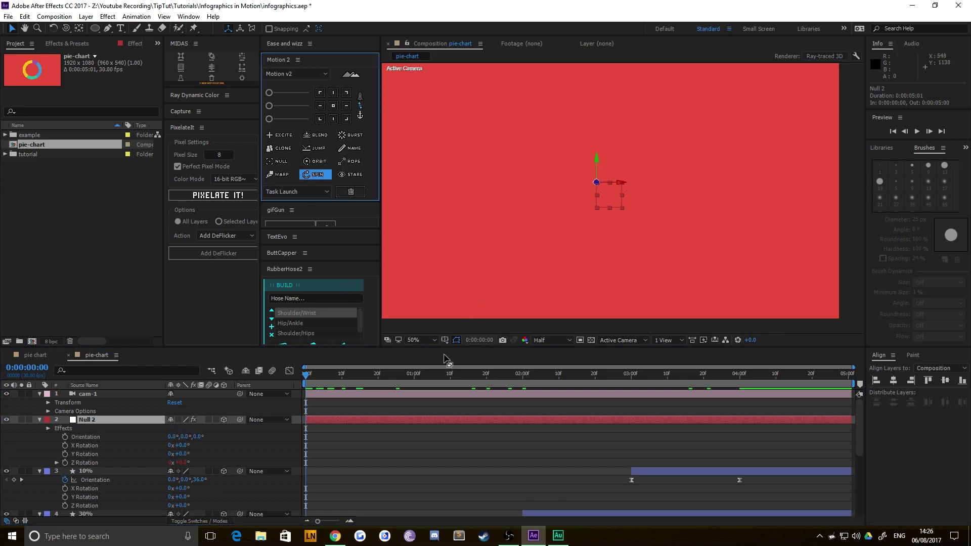
drag(306, 374, 295, 410)
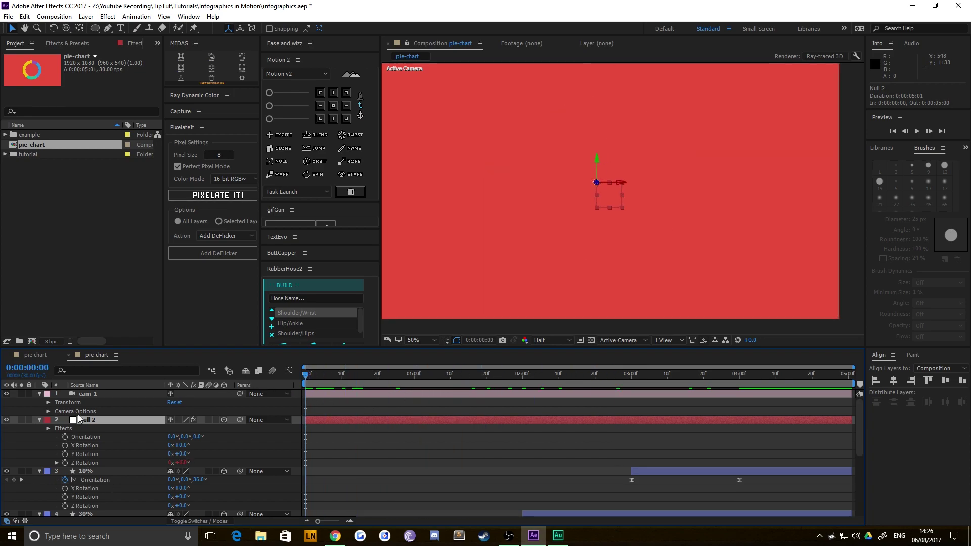
click(84, 41)
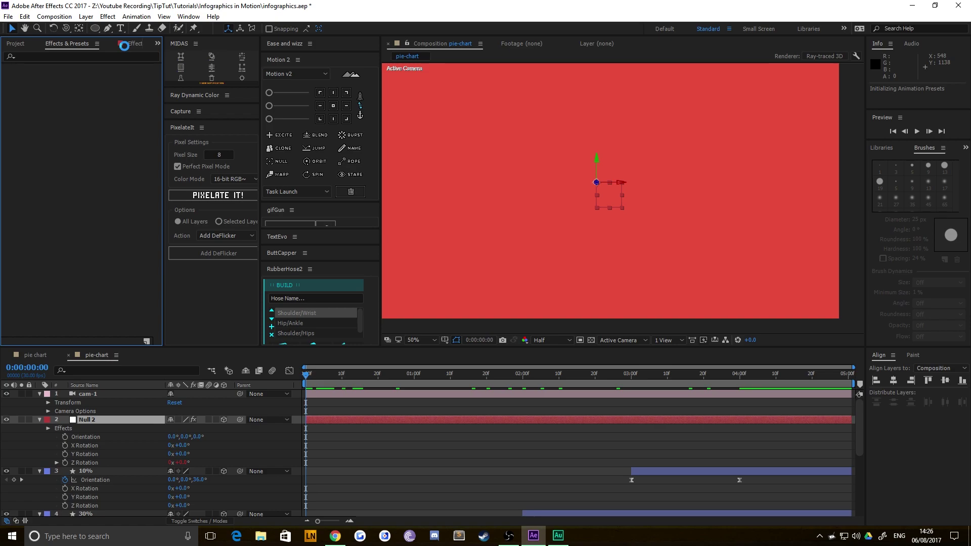
click(124, 44)
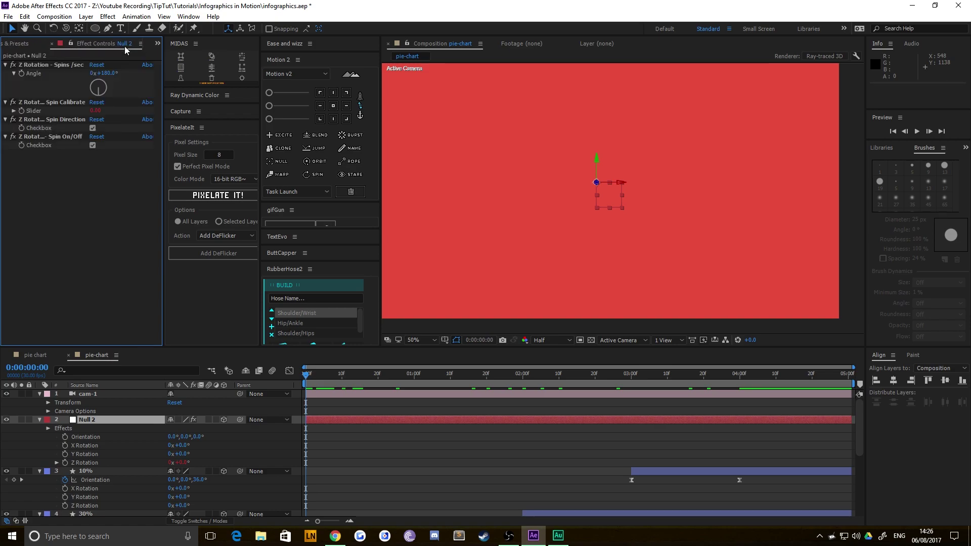
- Try a Spins/sec angle of 90° on the null and preview the rotation
click(108, 75)
text(90)
key(Return)
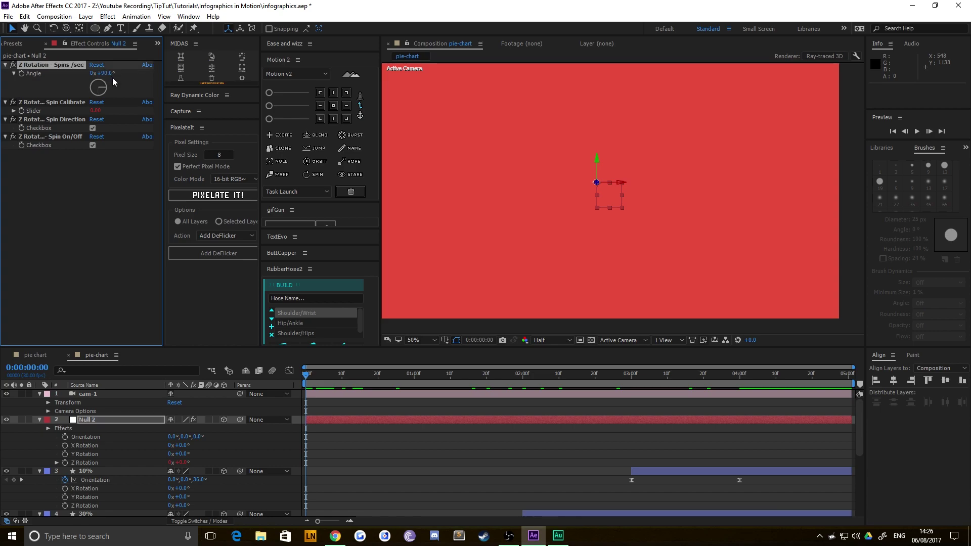
click(312, 374)
key(space)
key(space)
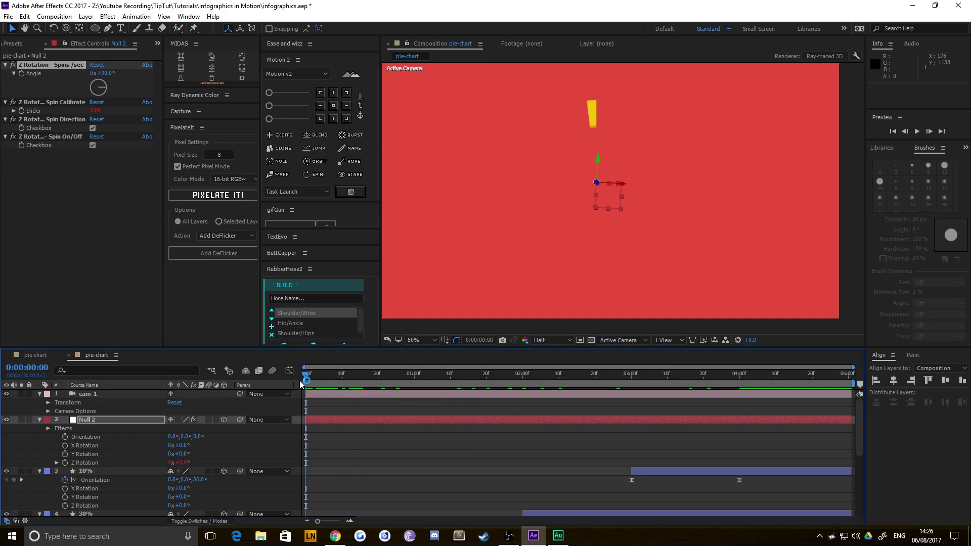
- Set the null's Spins/sec angle to 45° and scrub the timeline to check the rotation speed
click(114, 75)
text(45)
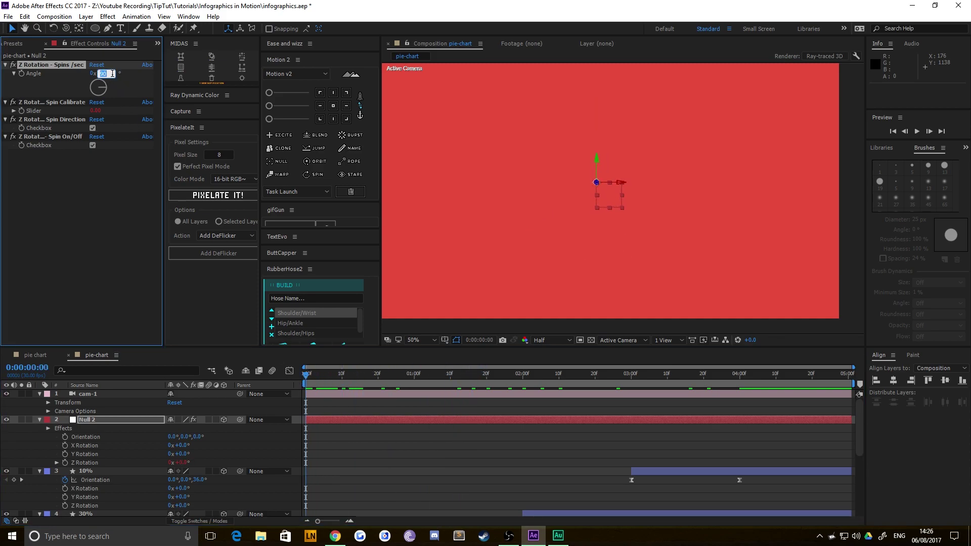
key(Return)
drag(319, 381, 215, 401)
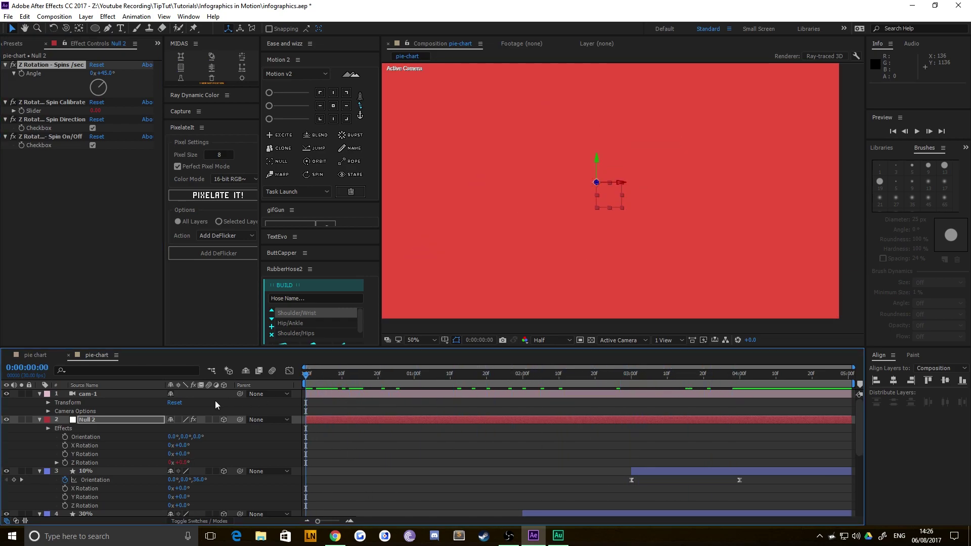
- Parent the 10%, 30%, 20% and 40% slice layers to Null 2 and play through the timeline to check the spinning chart
click(93, 469)
scroll(129, 459, down, 5)
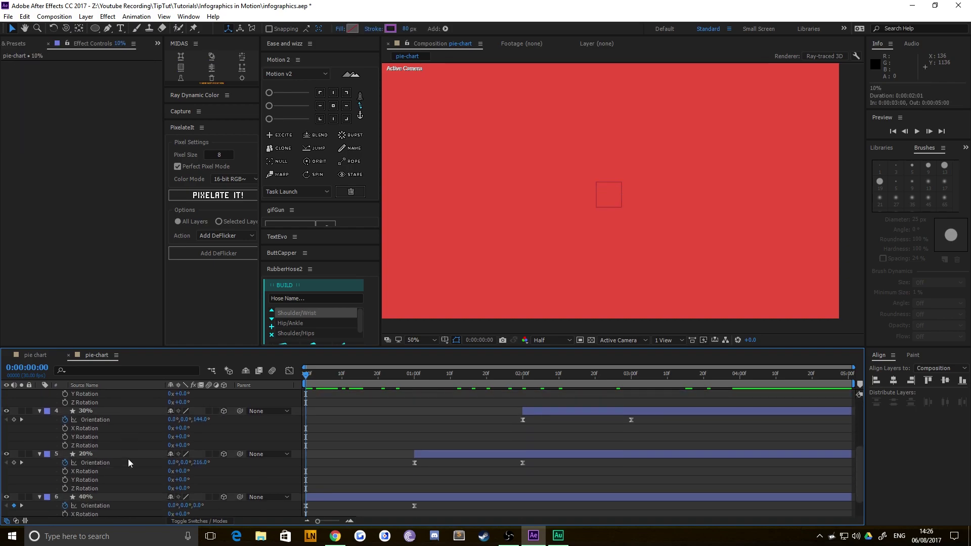
shift+click(99, 466)
key(ctrl+grave)
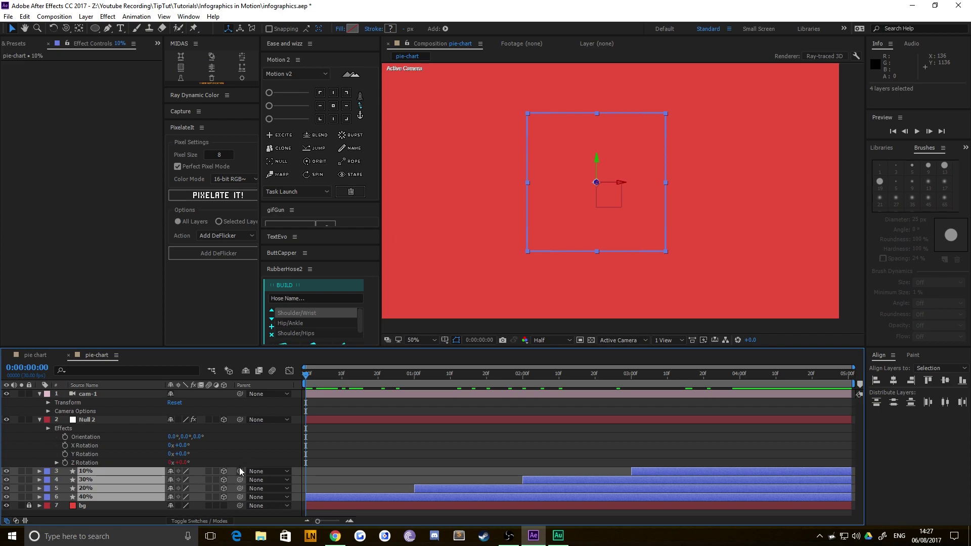
drag(240, 472, 95, 419)
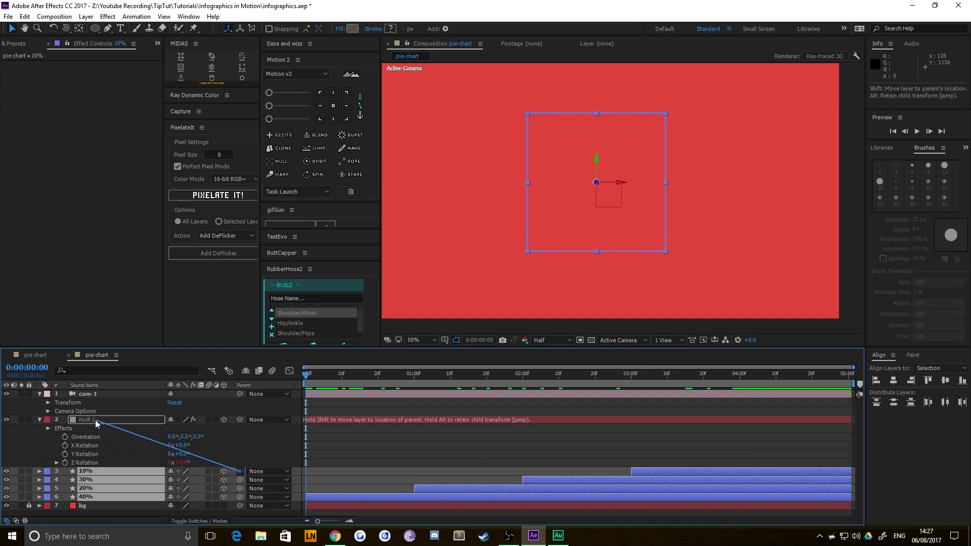
drag(96, 420, 95, 420)
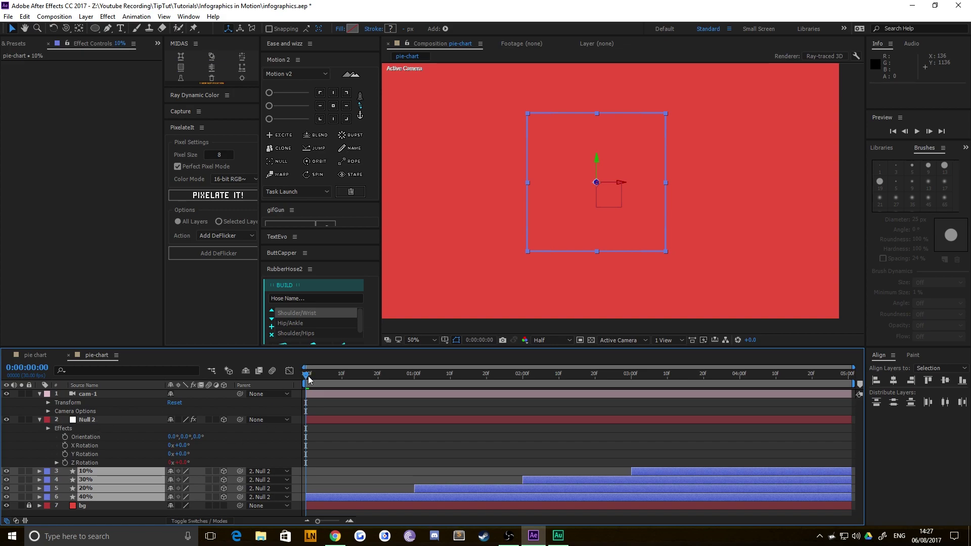
drag(307, 377, 776, 379)
key(space)
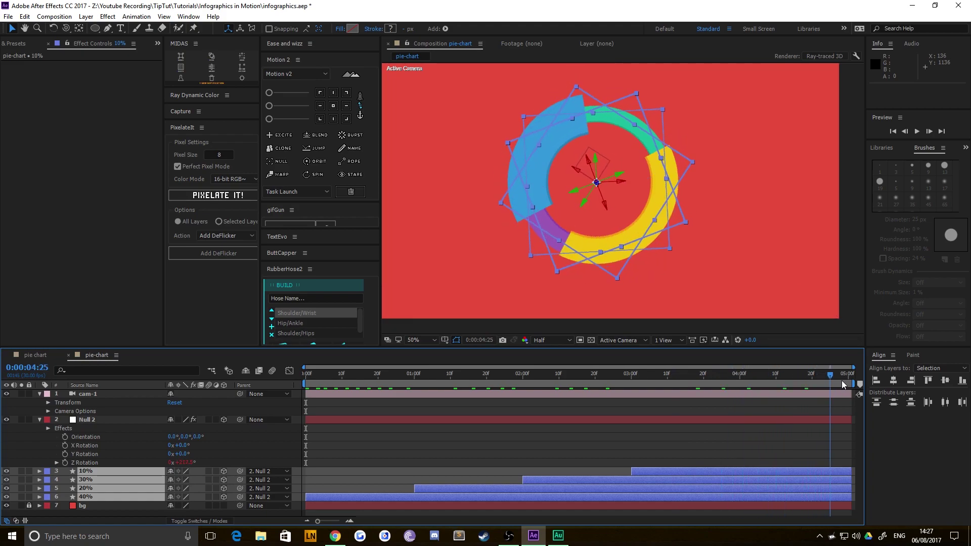
key(space)
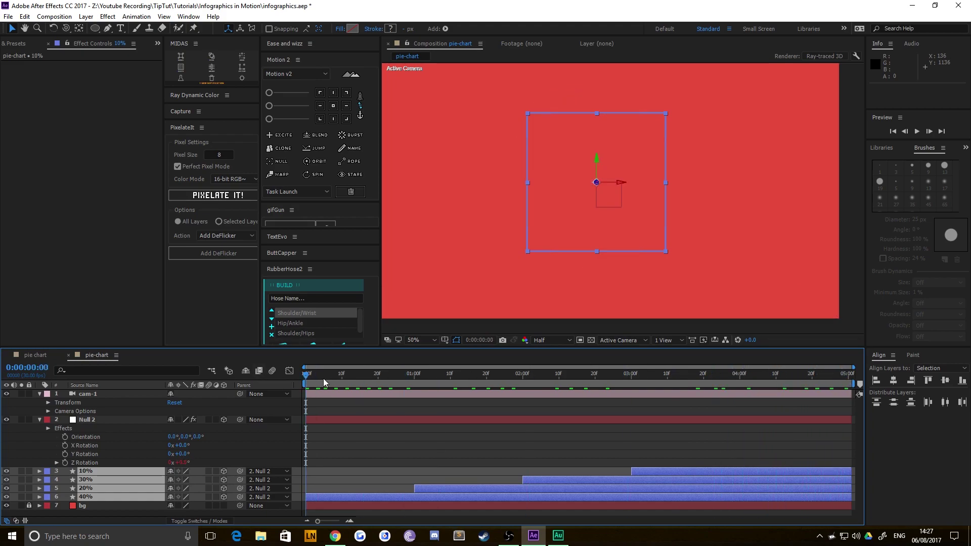
- Reveal cam-1's Point of Interest and Position and keyframe both at the first frame
click(108, 393)
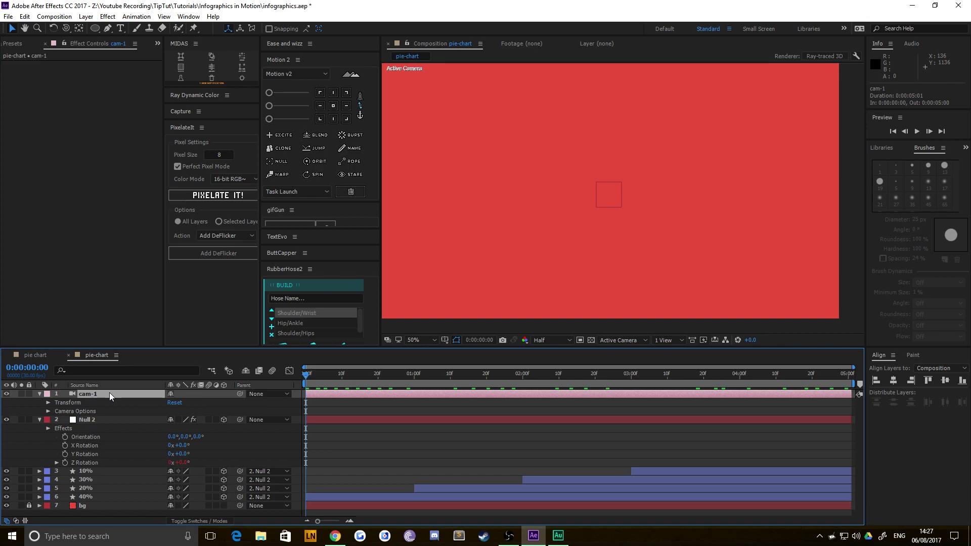
key(p)
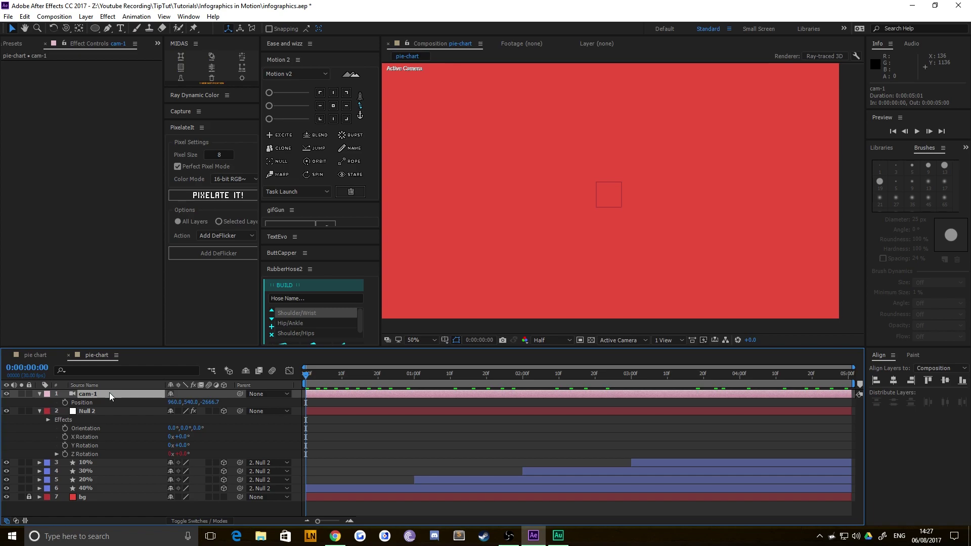
key(shift+a)
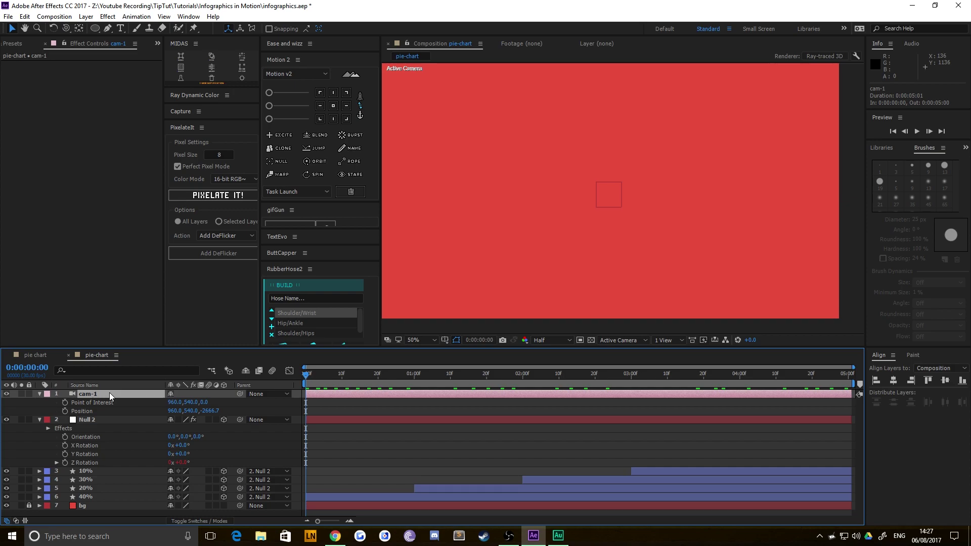
click(65, 402)
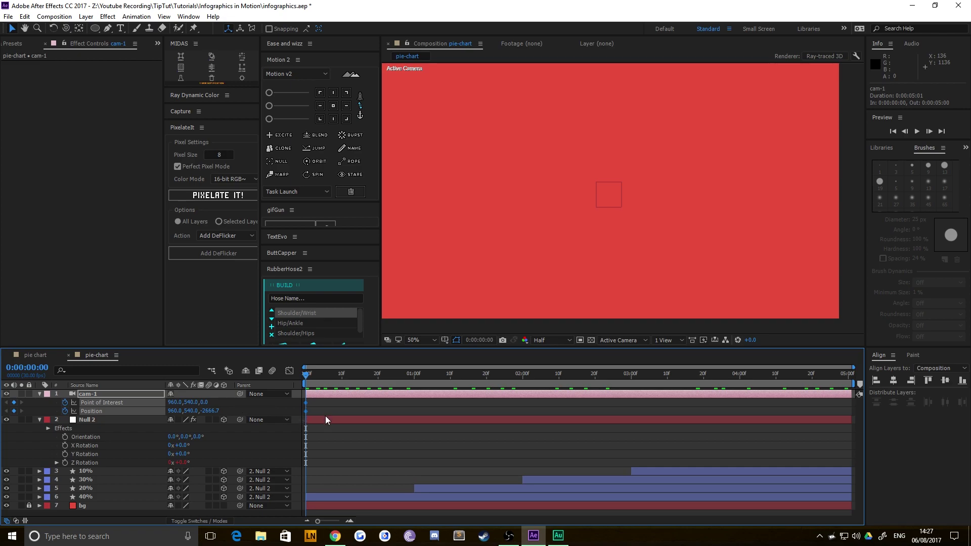
- At 0:00:04:00, orbit, dolly and reframe cam-1 for a tilted chart view, with its position at about 960, 2462, -1128
click(740, 377)
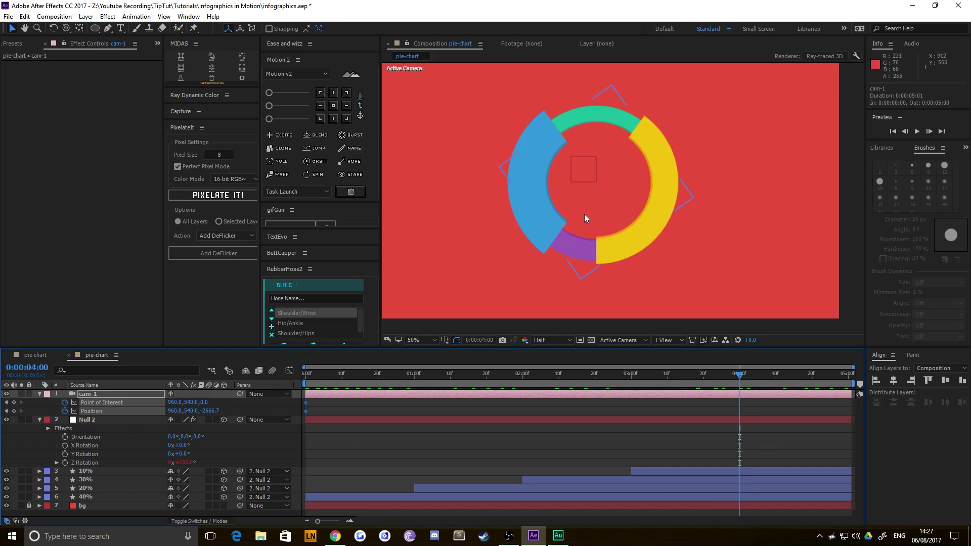
key(c)
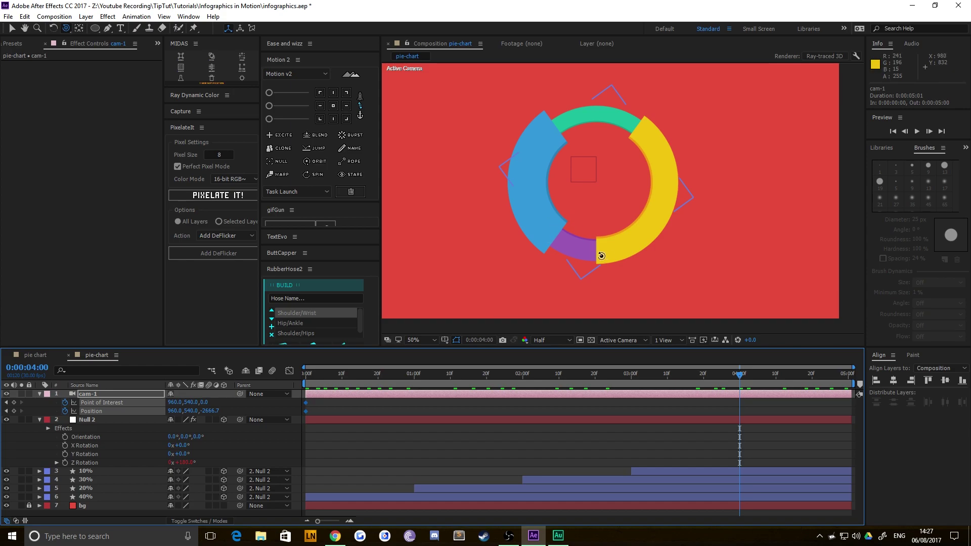
drag(601, 255, 601, 201)
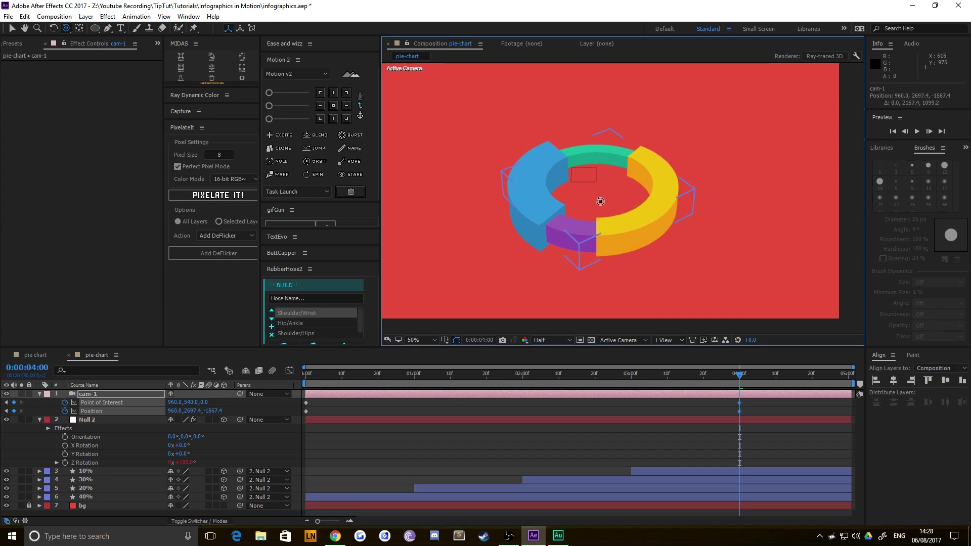
key(c)
scroll(599, 199, up, 5)
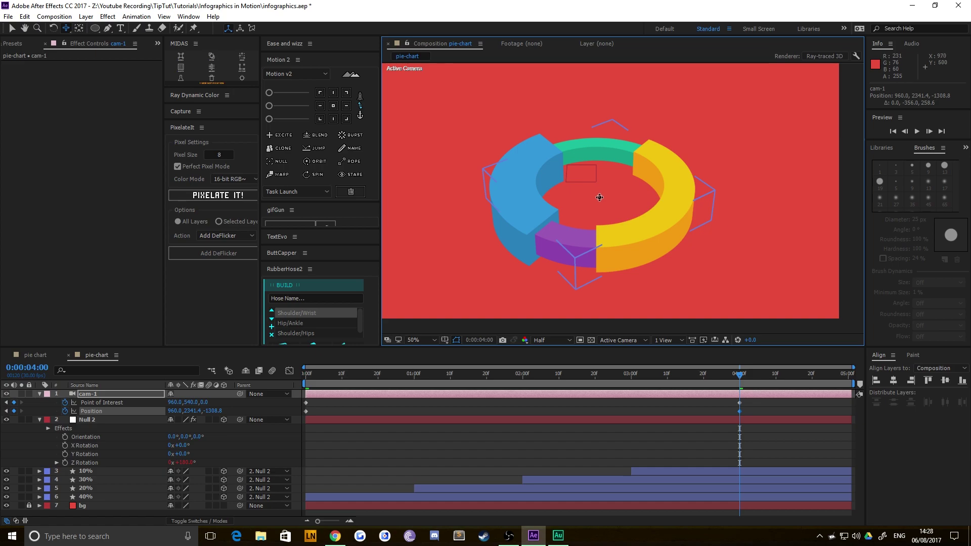
drag(600, 198, 596, 185)
key(c)
key(c)
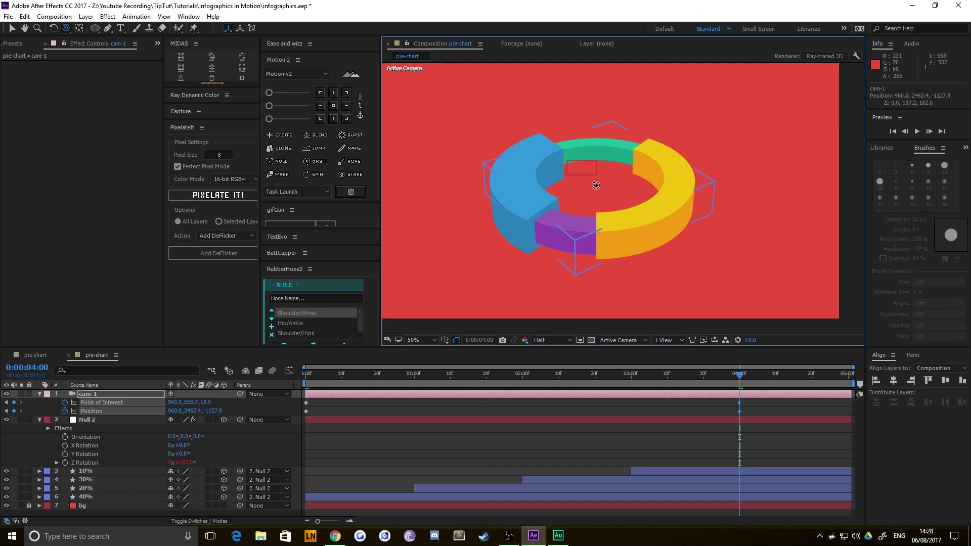
- Apply Easy Ease to all of cam-1's Point of Interest and Position keyframes
drag(749, 418, 300, 396)
right_click(308, 413)
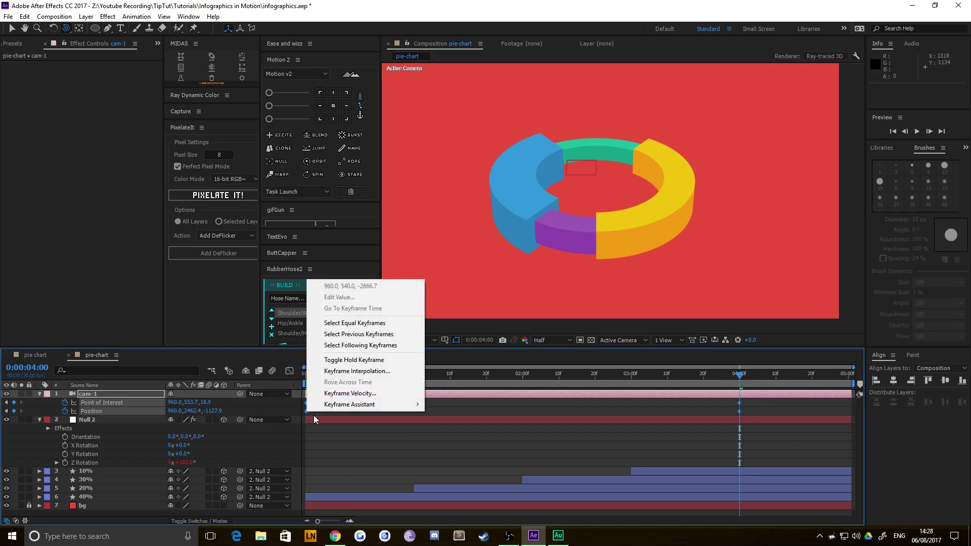
mouse_move(354, 405)
click(457, 426)
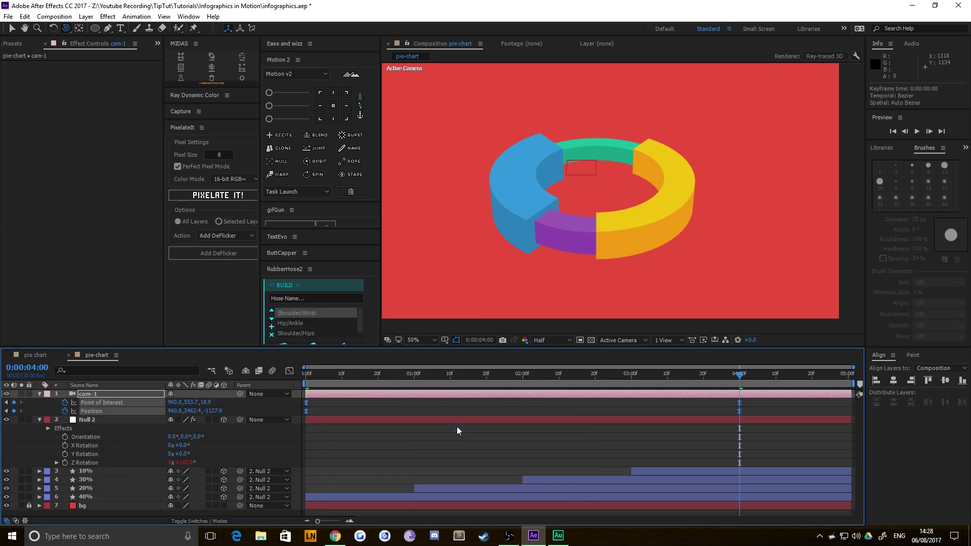
- From the first frame, set the preview resolution to Full, fit the composition to the viewer and preview the animation
click(311, 385)
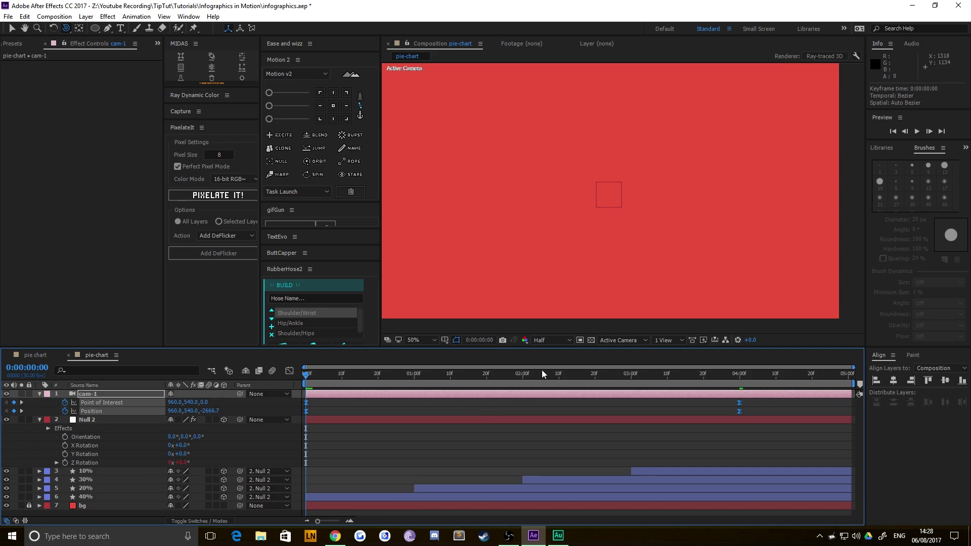
click(546, 340)
click(572, 365)
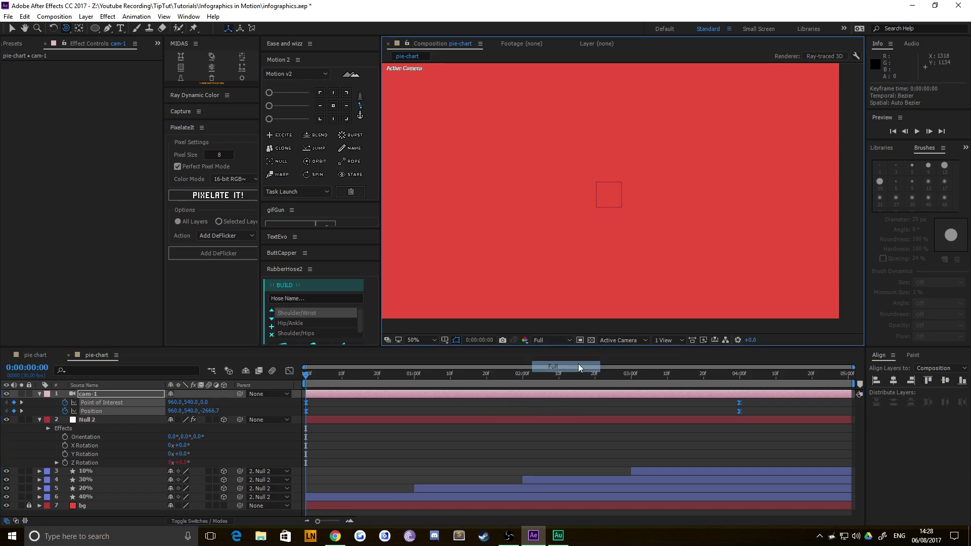
click(426, 342)
click(428, 156)
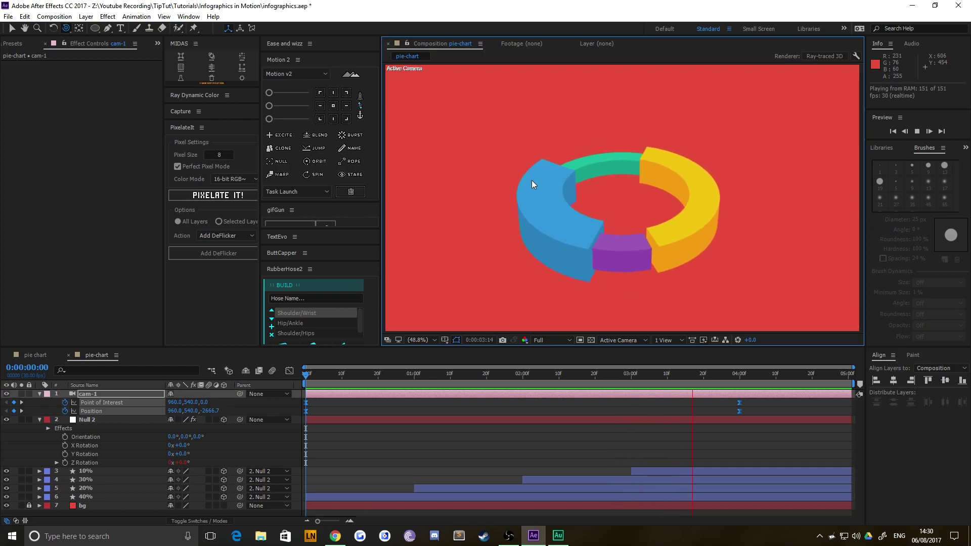
- At 0:00:02:01, reveal the keyframed properties of the 30% slice layer and hide the layer
click(514, 375)
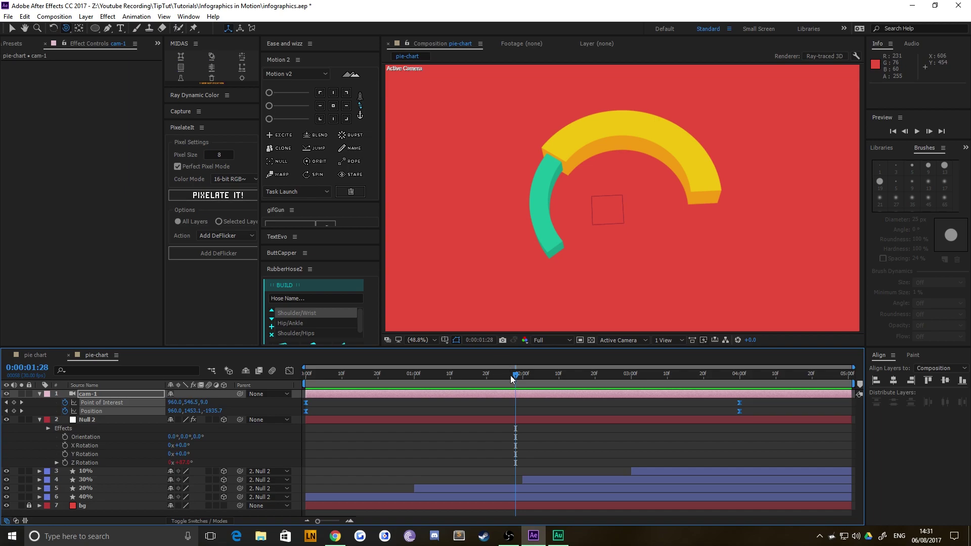
drag(512, 378, 527, 380)
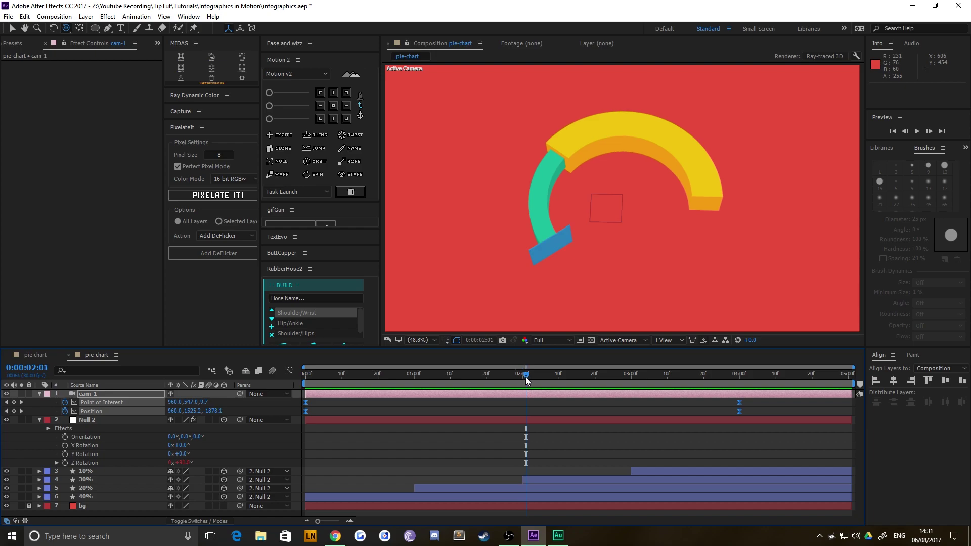
click(98, 480)
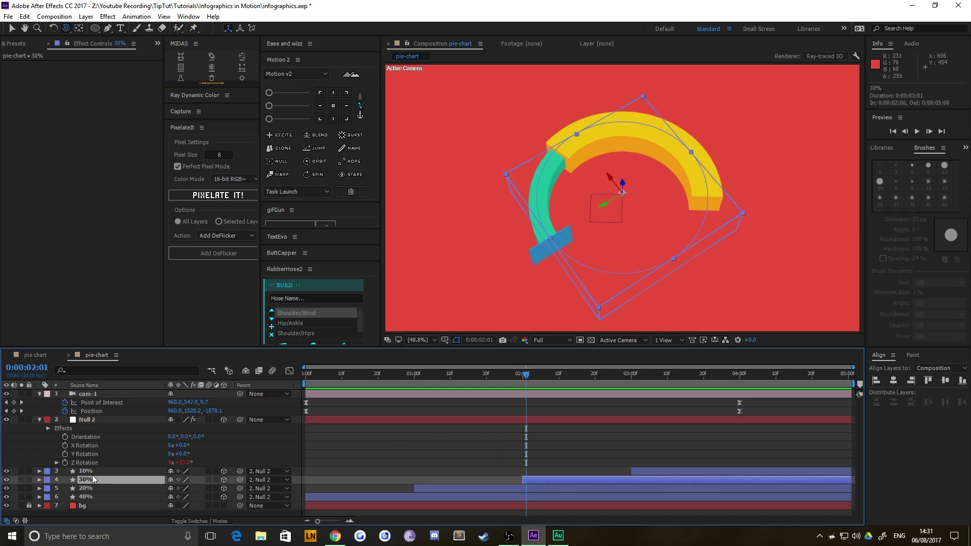
key(u)
click(6, 479)
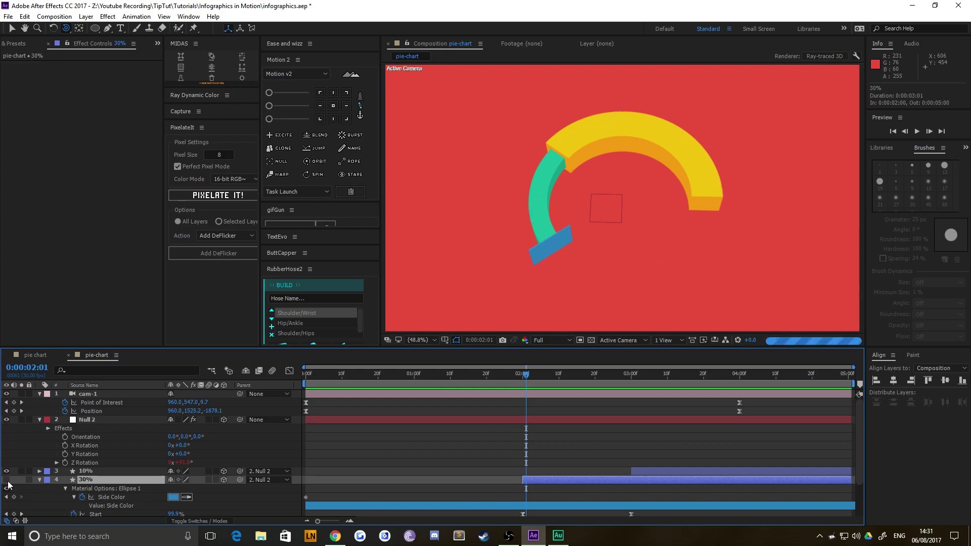
- Make the 30% slice layer visible again and set the preview resolution to Quarter
click(7, 480)
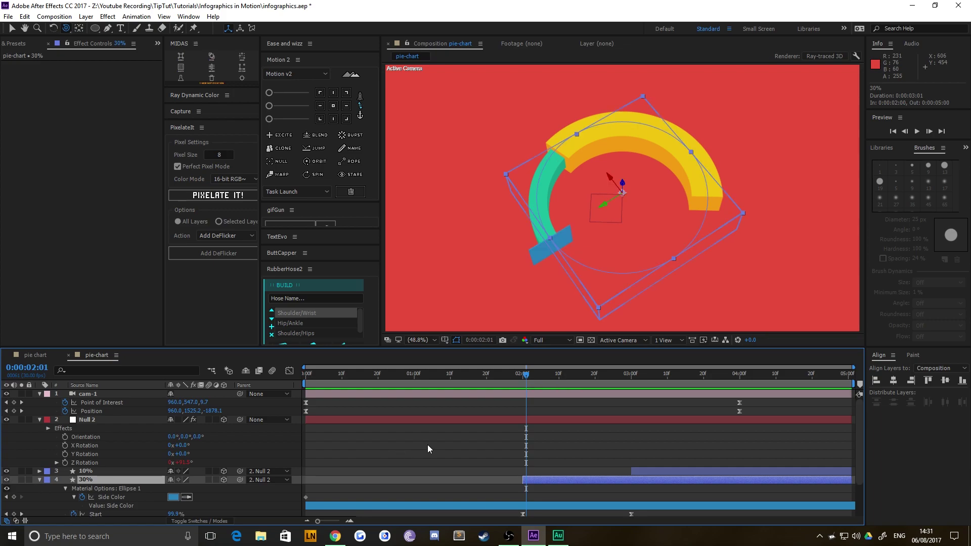
click(549, 340)
click(553, 400)
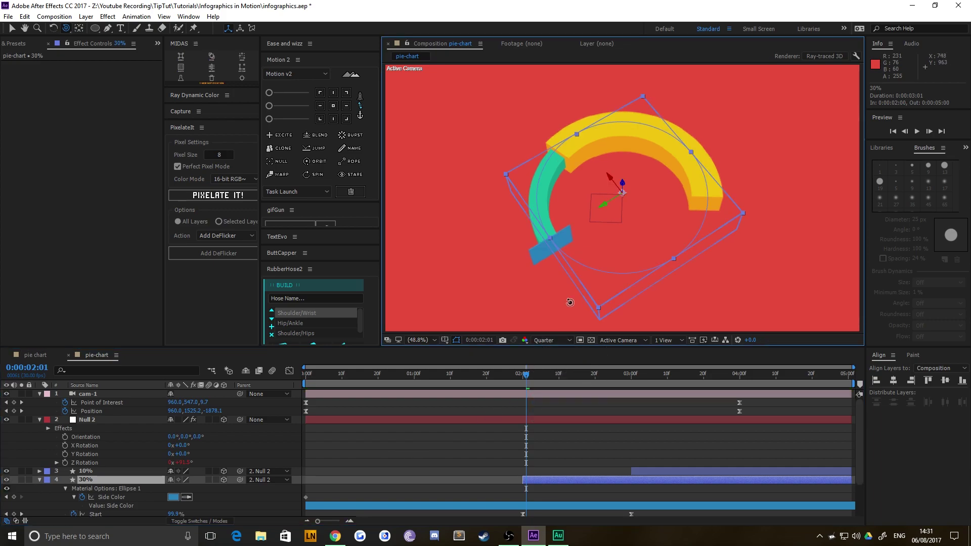
- Reveal the 30% layer's keyframed properties at 0:00:02:00 and move the playhead to its Start keyframe at 0:00:03:00
scroll(436, 441, down, 5)
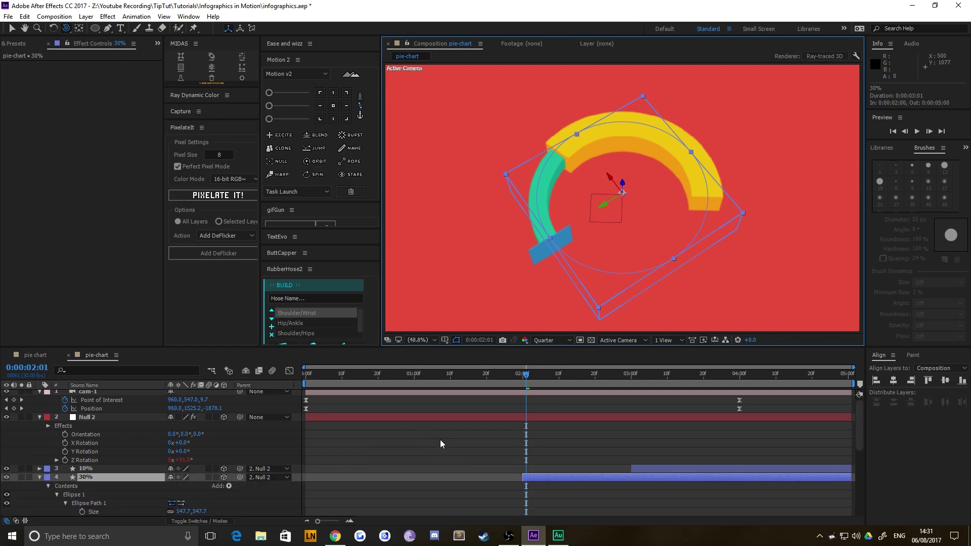
scroll(488, 428, up, 5)
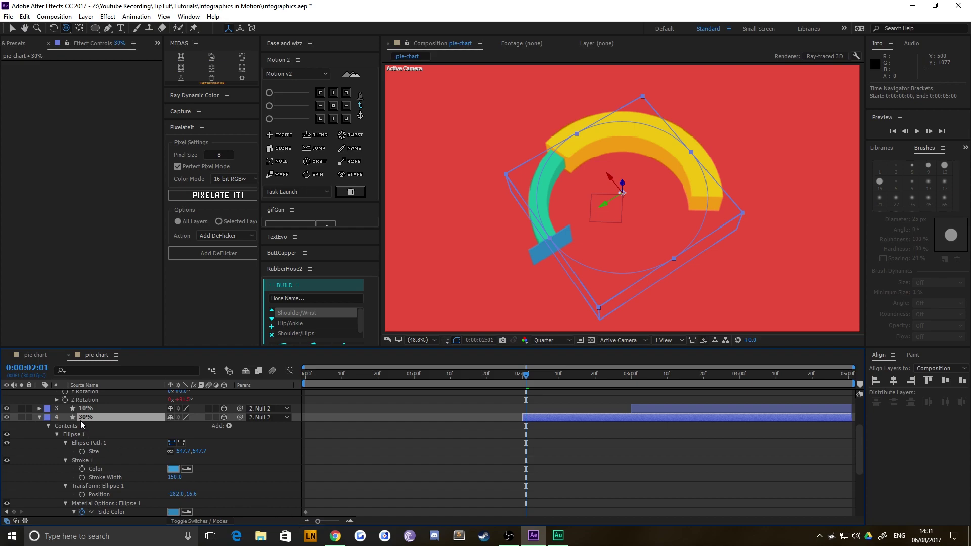
scroll(430, 435, down, 3)
key(j)
key(u)
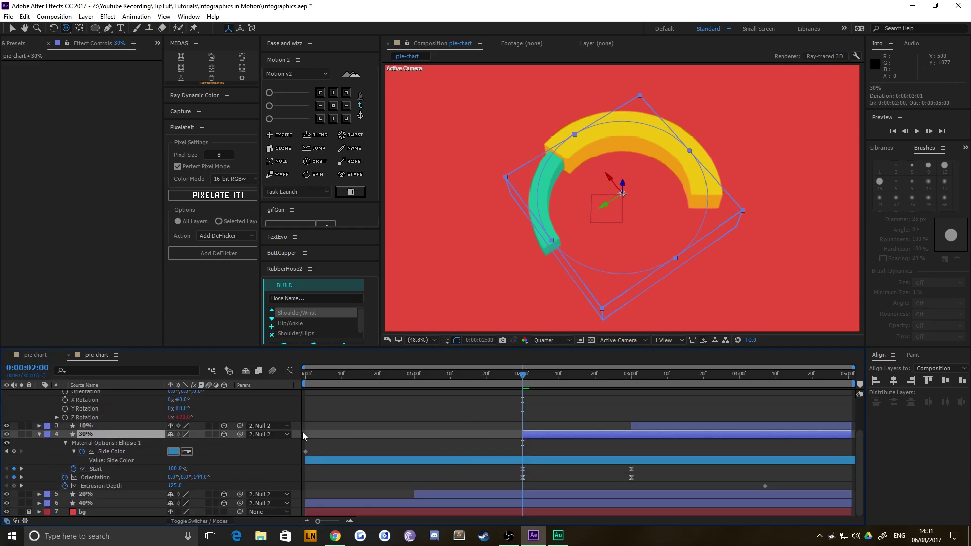
click(516, 469)
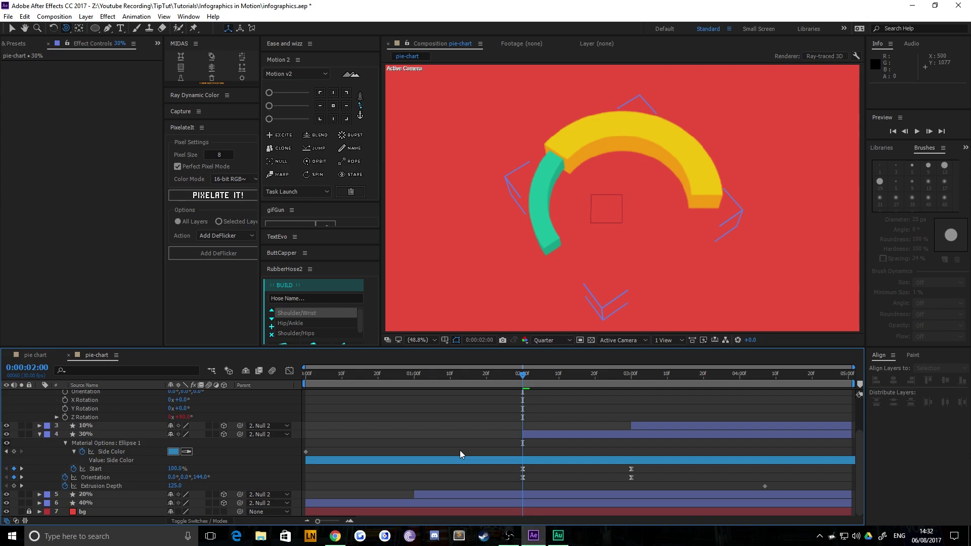
click(21, 469)
click(622, 480)
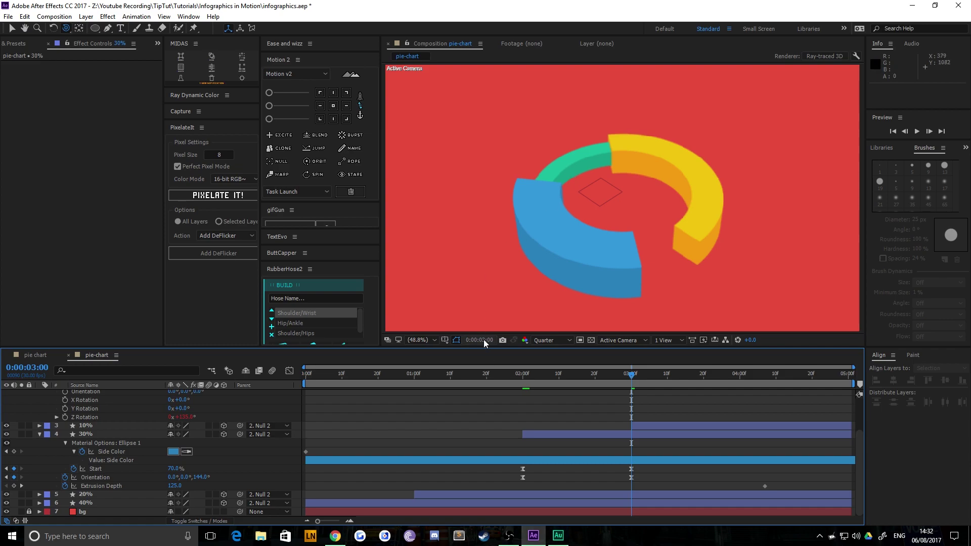
- At 0:00:03:00, add an Extrusion Depth keyframe of 125 in the 30% layer's Geometry Options
click(86, 437)
key(p)
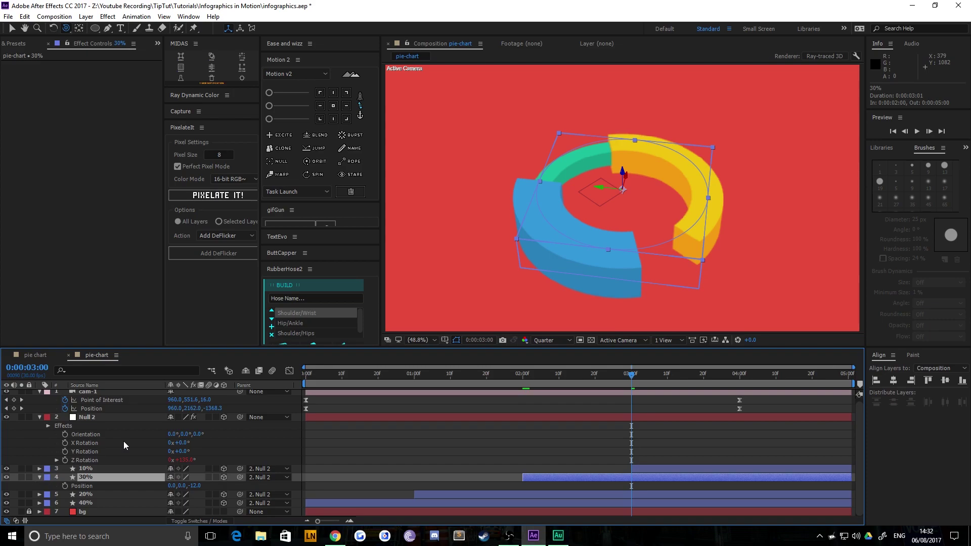
key(shift+s)
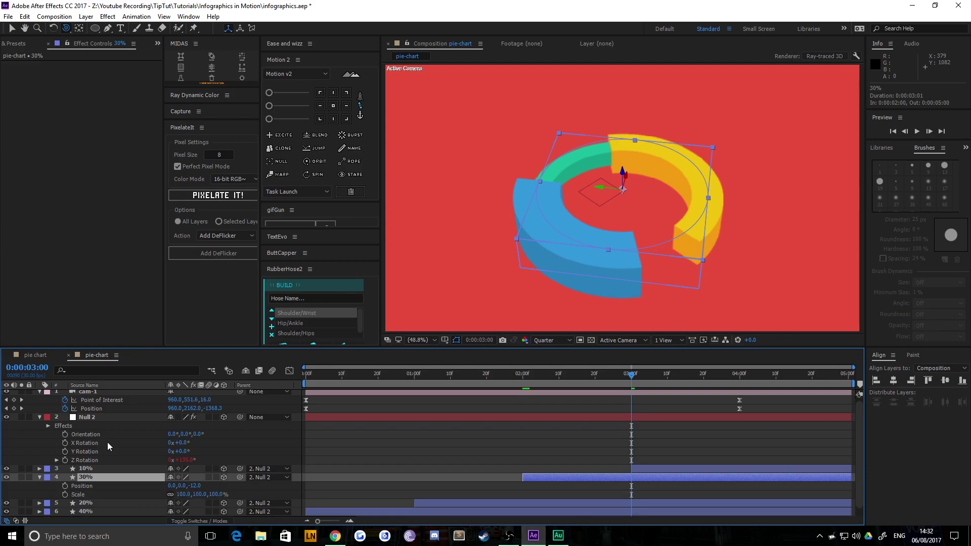
key(p)
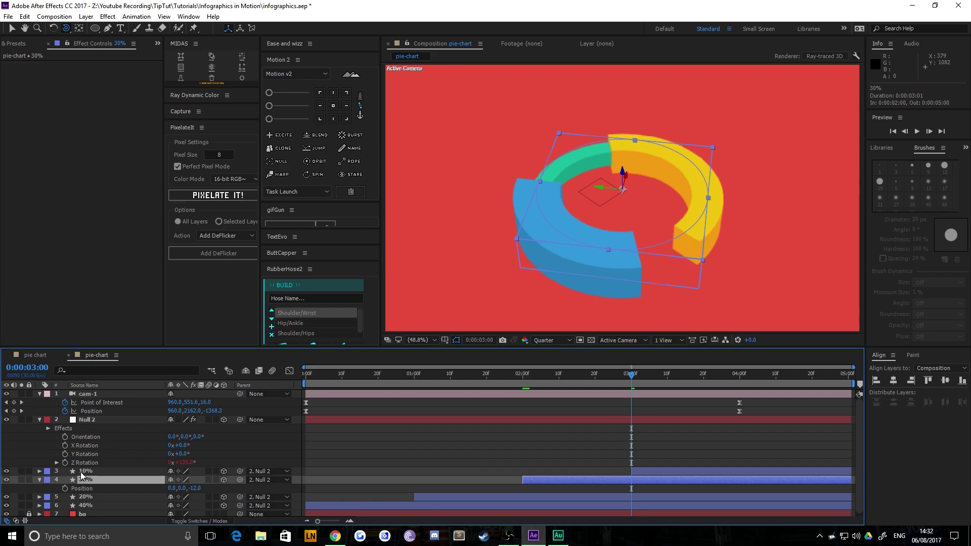
click(39, 479)
click(39, 480)
scroll(63, 451, down, 2)
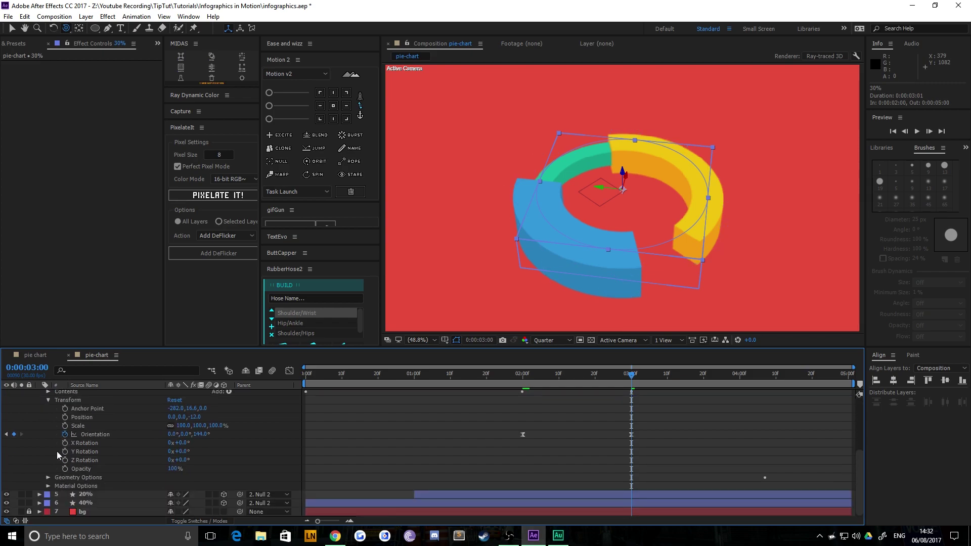
click(49, 478)
scroll(111, 485, down, 1)
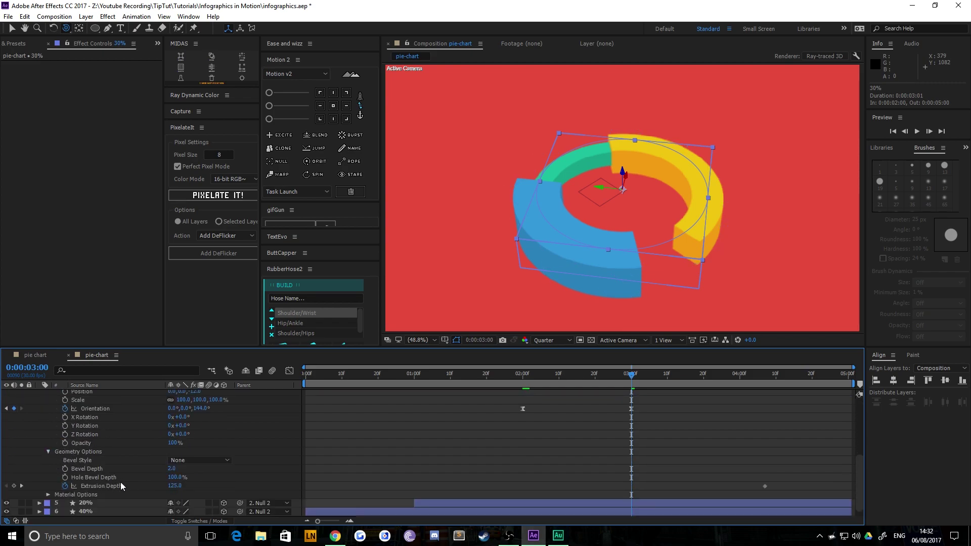
click(14, 486)
- Enable Position keyframing on the 30% layer, with a keyframe at 0:00:03:00
scroll(39, 459, up, 1)
scroll(41, 460, up, 1)
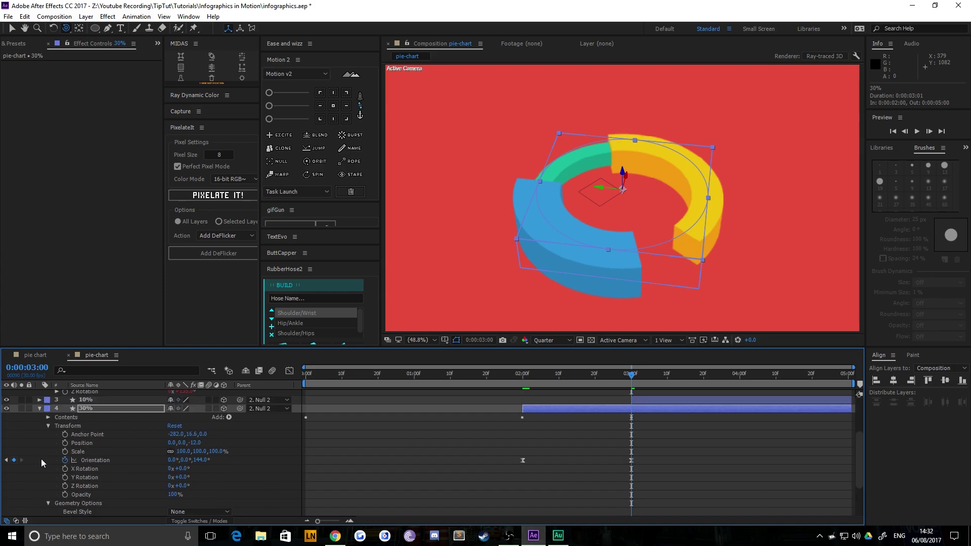
key(p)
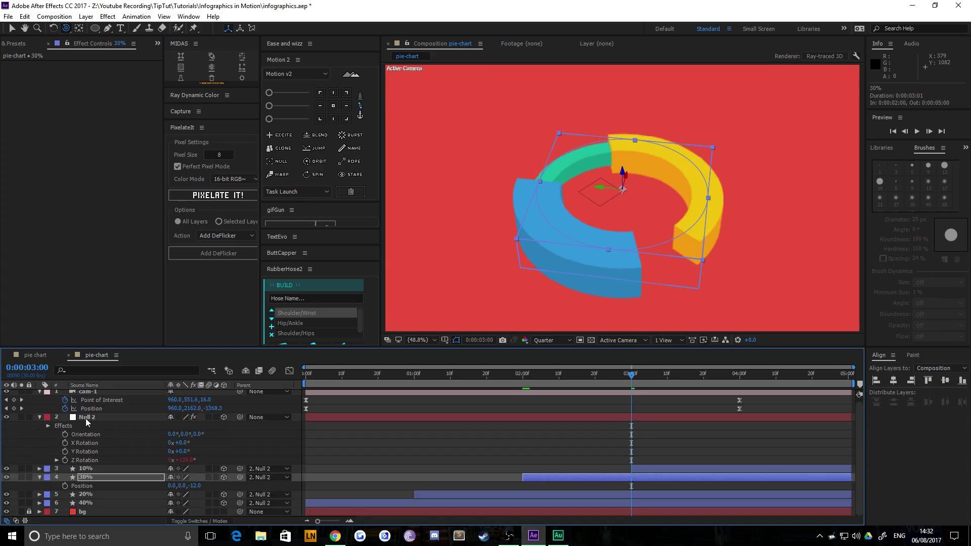
click(65, 485)
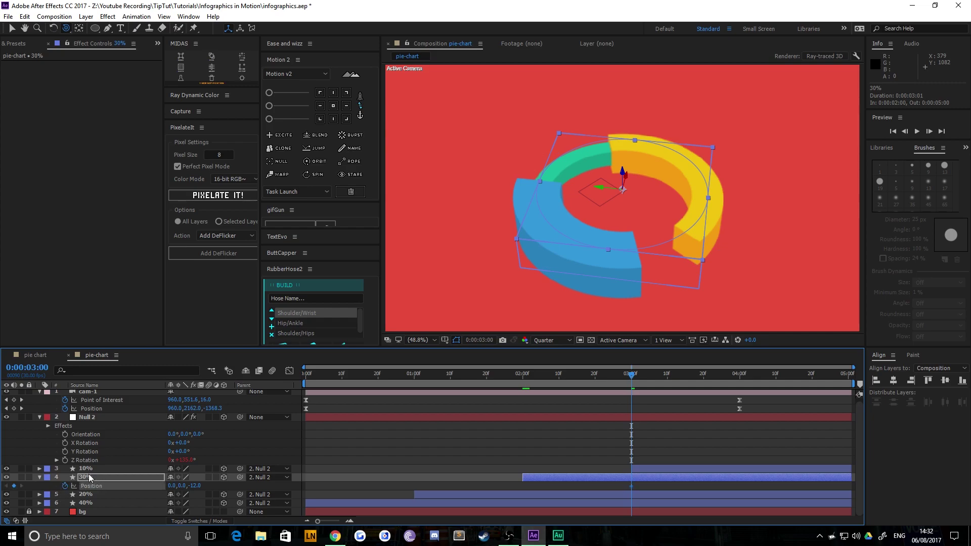
click(90, 478)
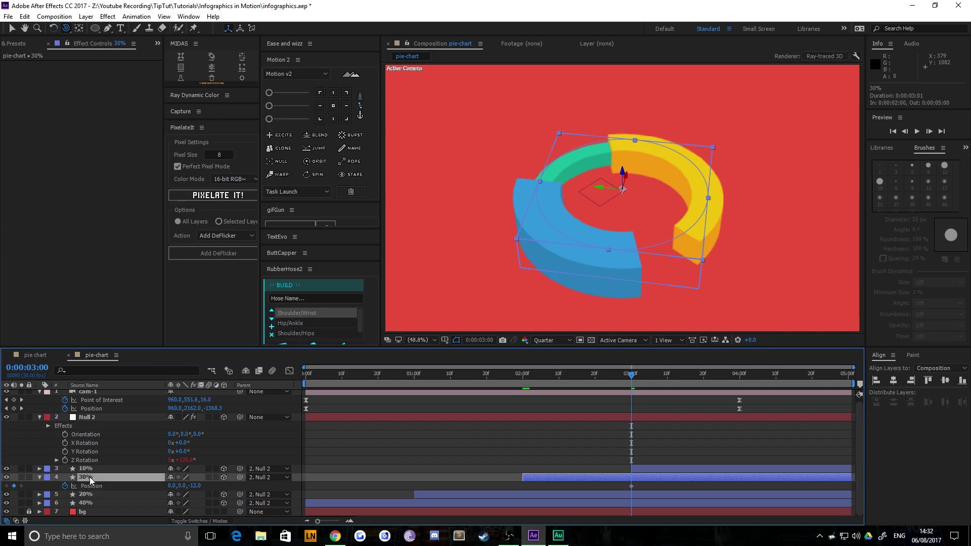
- Enable Stroke Width keyframing for the 30% layer's ellipse at 0:00:03:00, and display all of the layer's keyframed properties
click(38, 477)
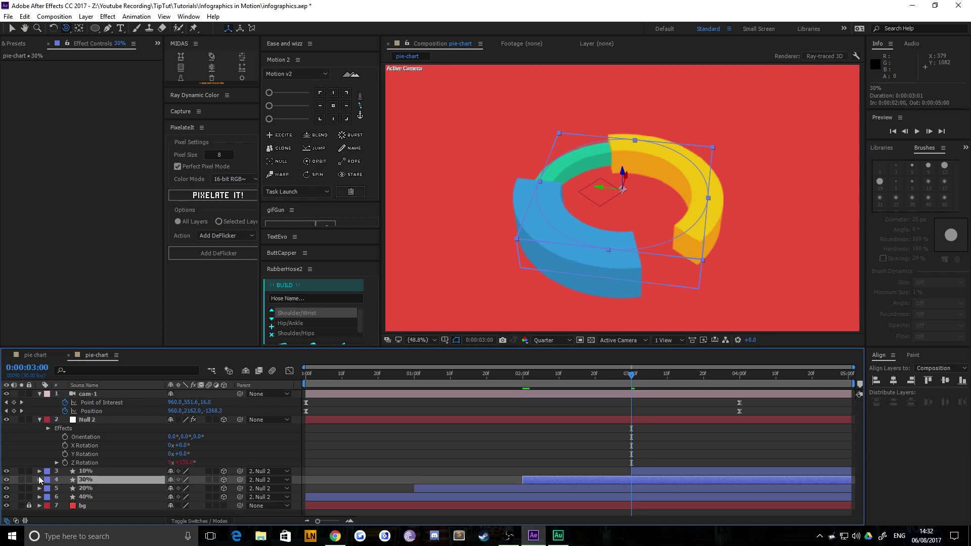
click(39, 480)
scroll(63, 434, down, 3)
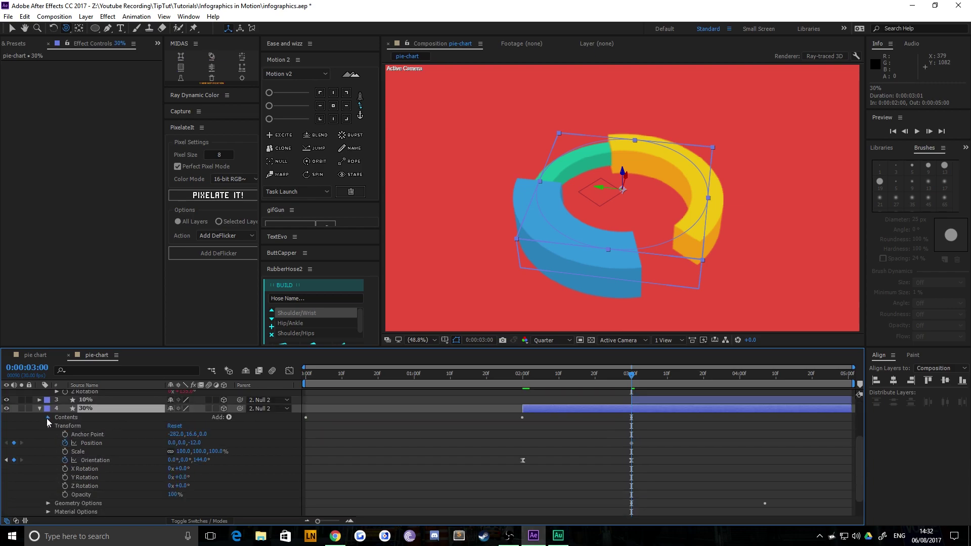
click(48, 418)
click(56, 426)
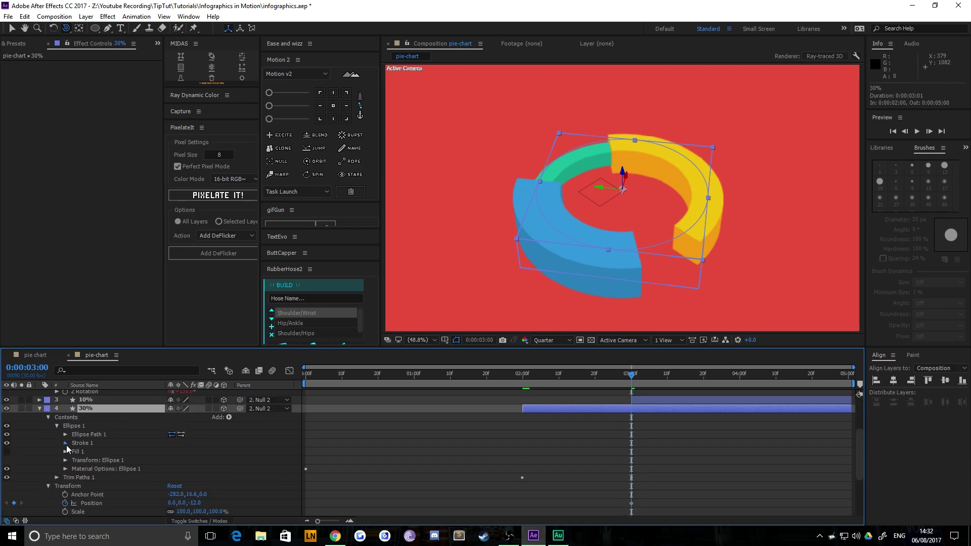
click(65, 443)
click(82, 478)
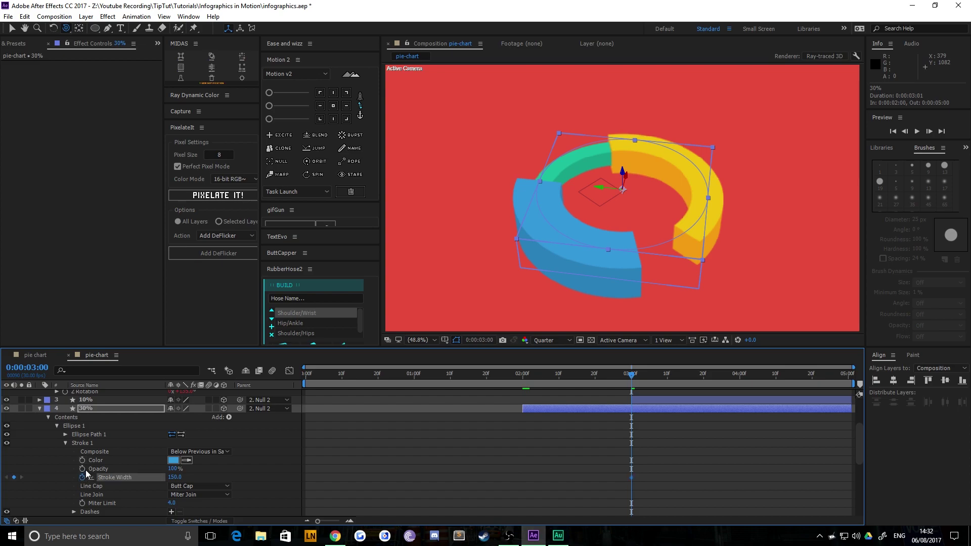
click(93, 409)
key(u)
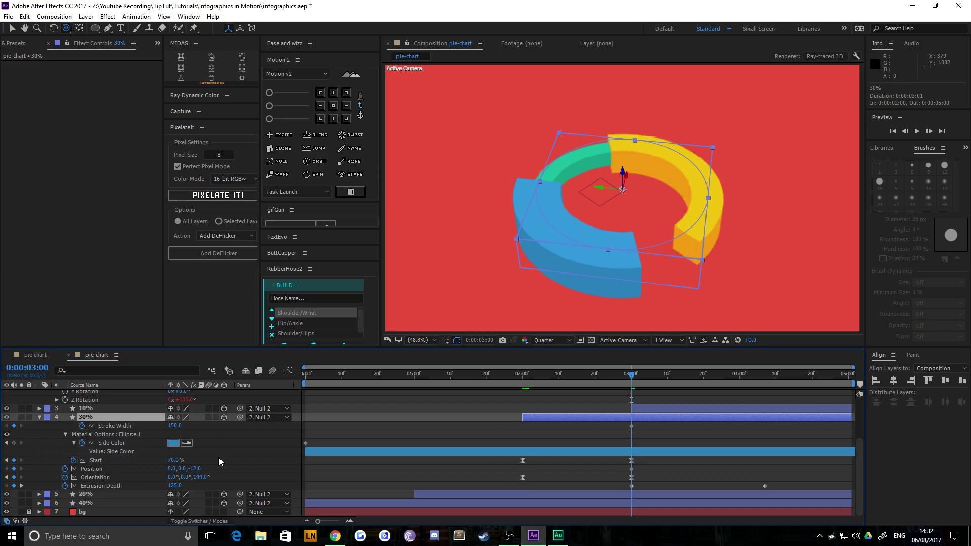
click(578, 477)
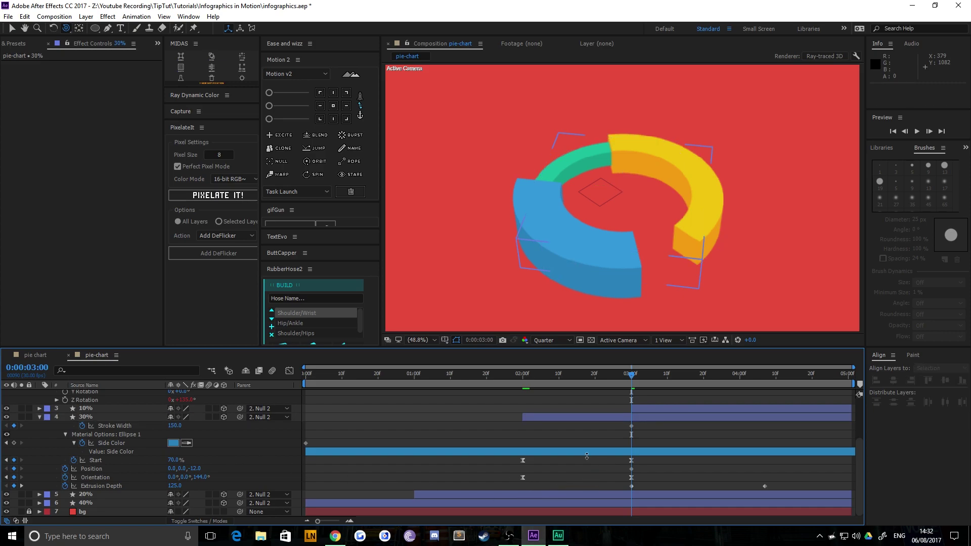
click(86, 469)
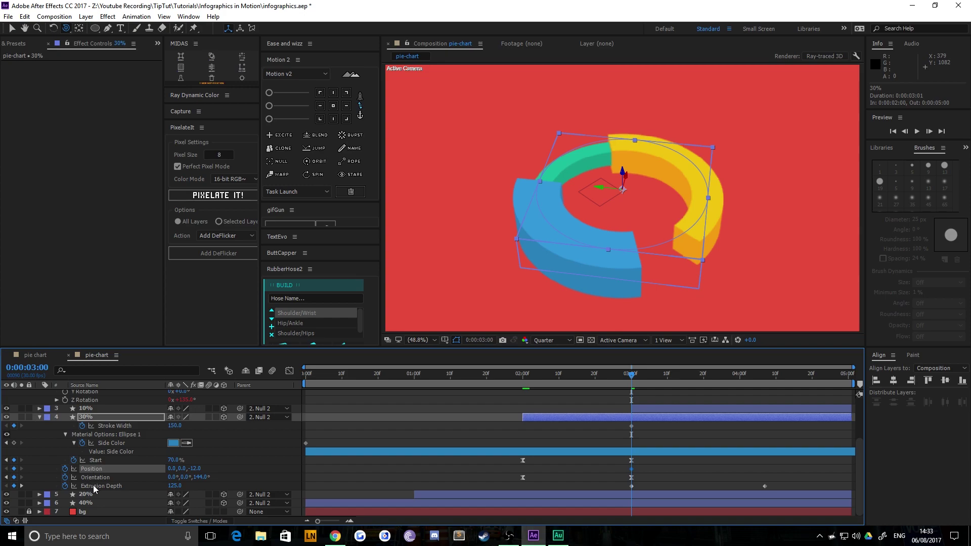
click(93, 485)
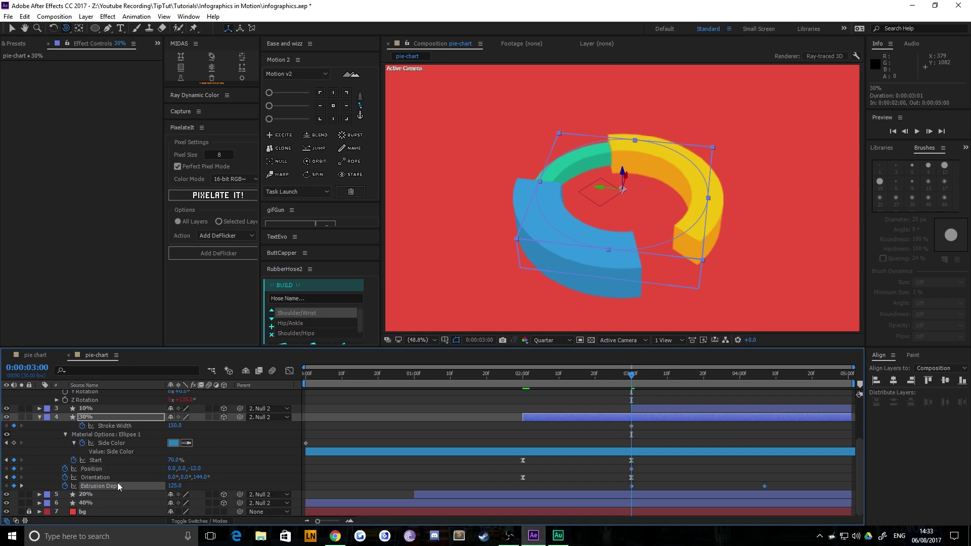
click(115, 427)
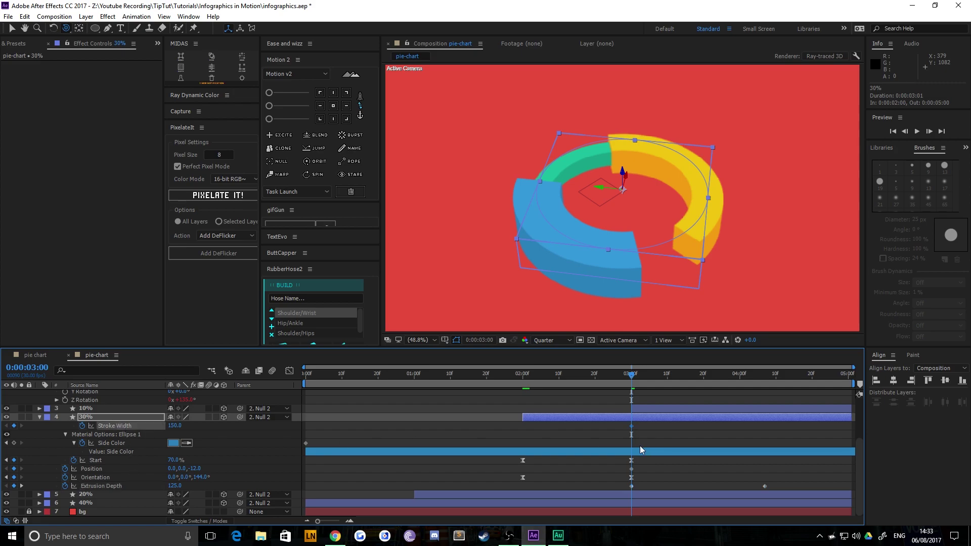
mouse_move(109, 424)
mouse_down()
mouse_move(118, 470)
mouse_move(112, 424)
mouse_up()
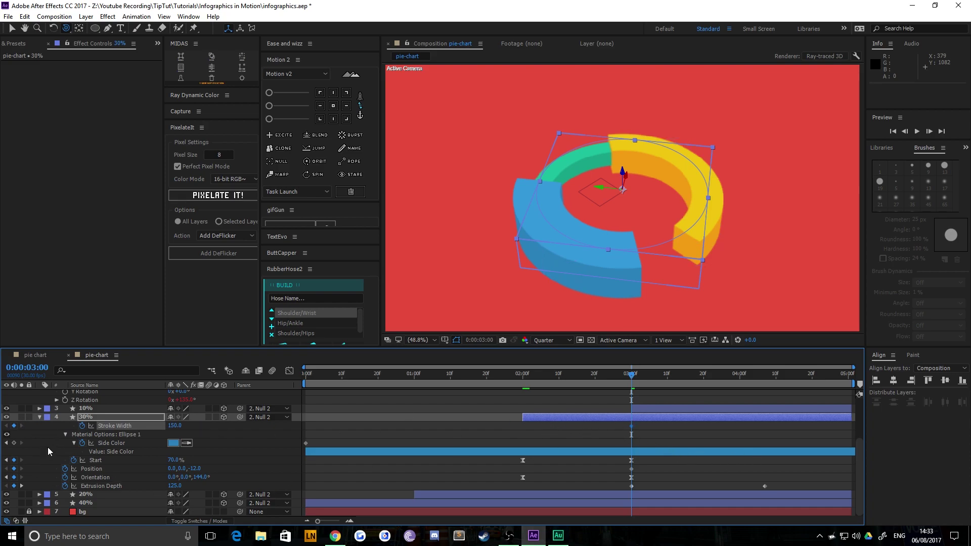
- At 0:00:02:00, add Stroke Width, Position and Extrusion Depth keyframes to the 30% layer
click(6, 461)
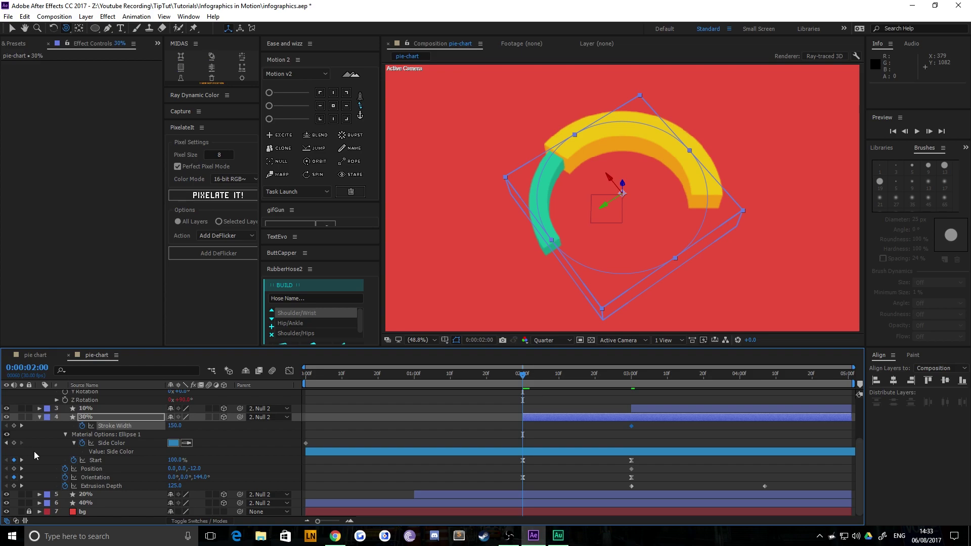
click(14, 468)
click(14, 485)
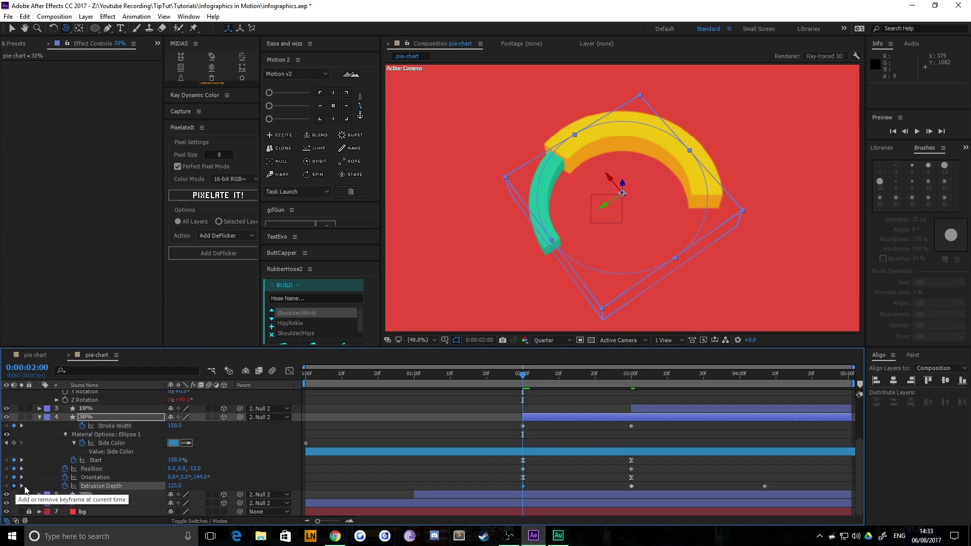
click(468, 479)
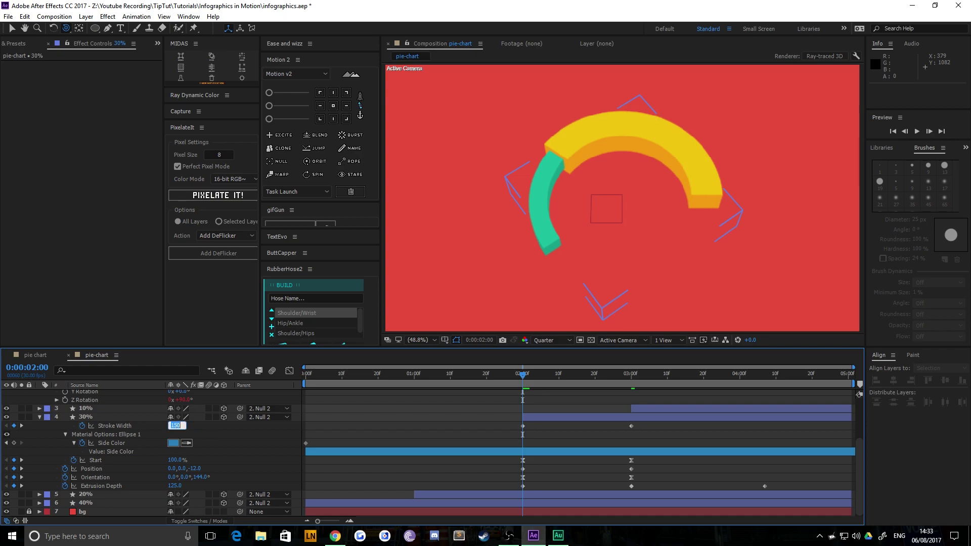
- Set the 30% layer's Stroke Width and Extrusion Depth to 0 at the 0:00:02:00 keyframes
text(0)
key(Return)
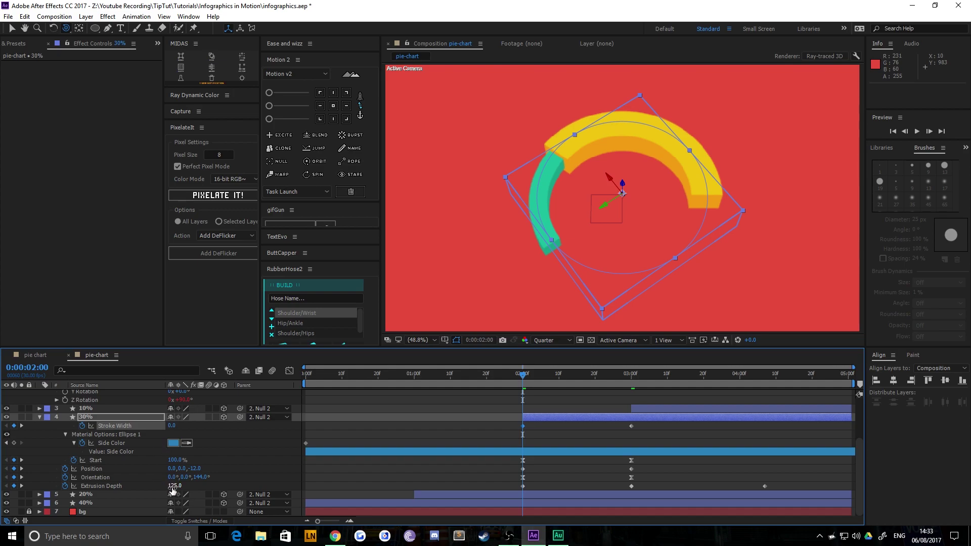
key(Return)
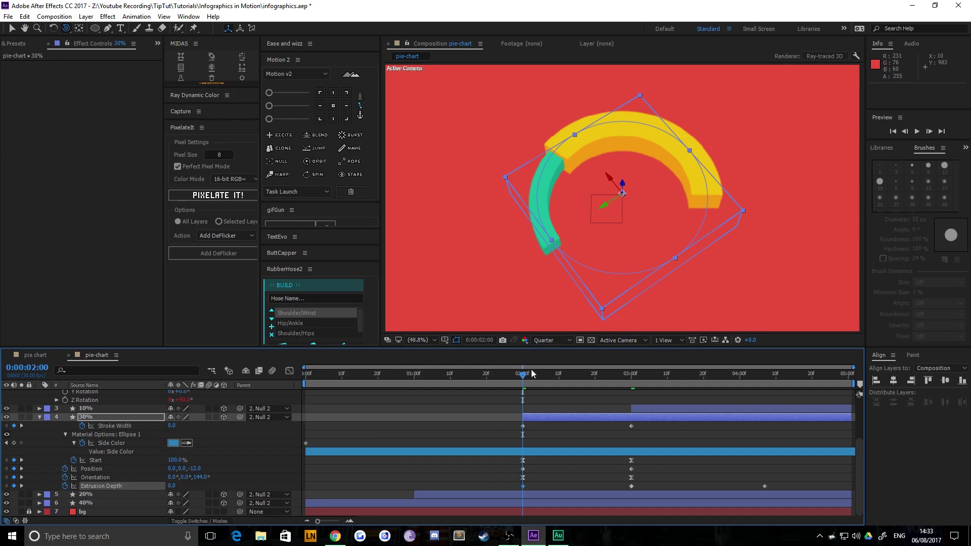
- Scrub to 0:00:02:04 to check how the 30% slice starts growing beside the green slice
mouse_move(524, 378)
mouse_down()
mouse_move(617, 383)
mouse_move(537, 382)
mouse_up()
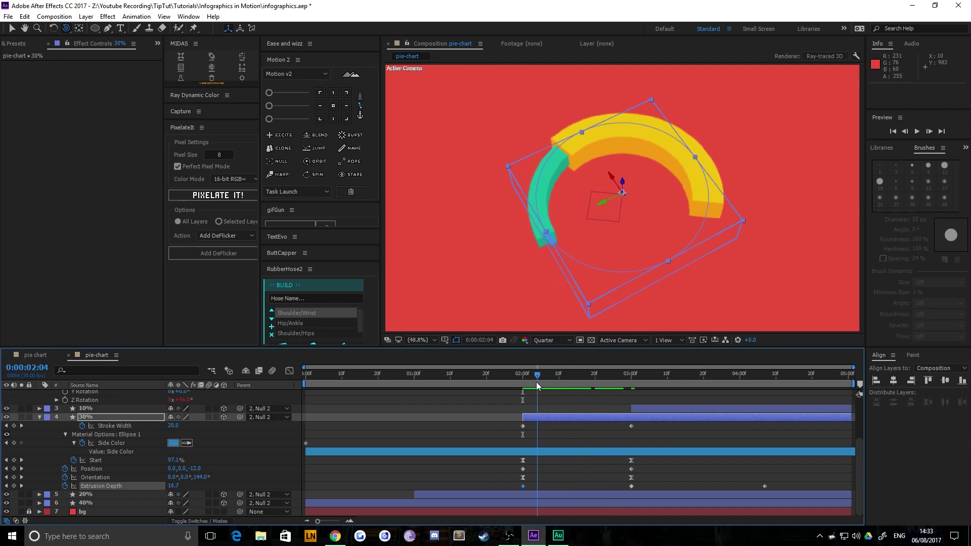
scroll(584, 257, up, 4)
scroll(584, 256, down, 3)
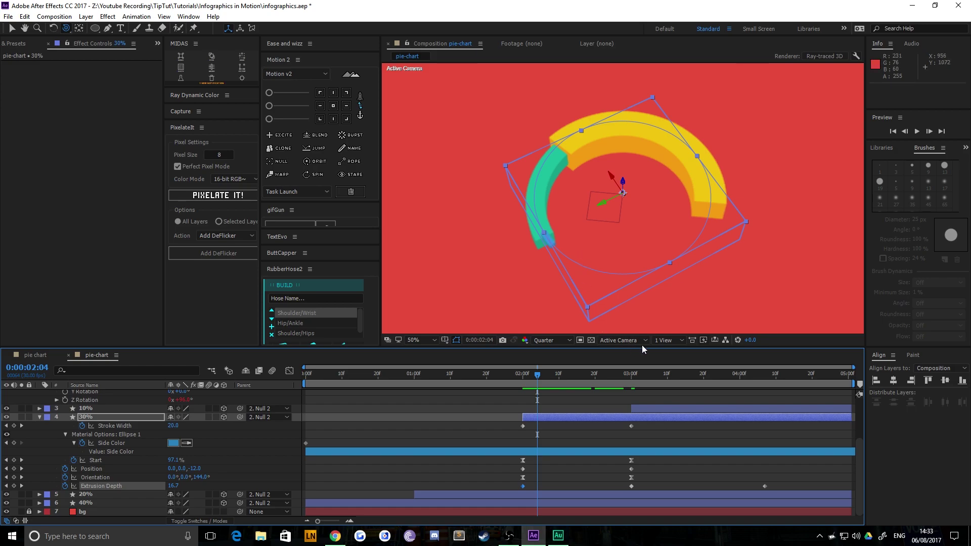
- Switch the composition viewer to 2 Views and return to the 30% layer's Start keyframe at 0:00:02:00
click(661, 342)
click(677, 363)
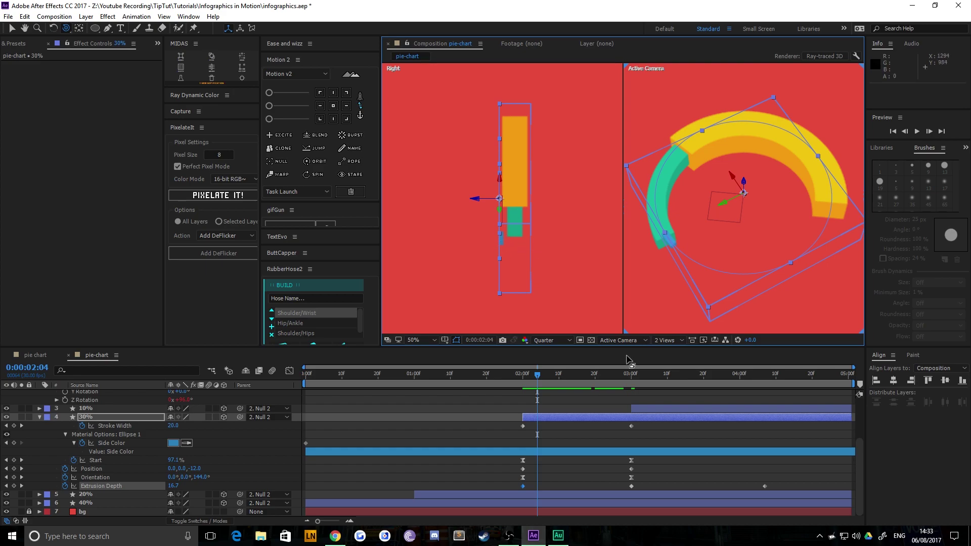
click(6, 460)
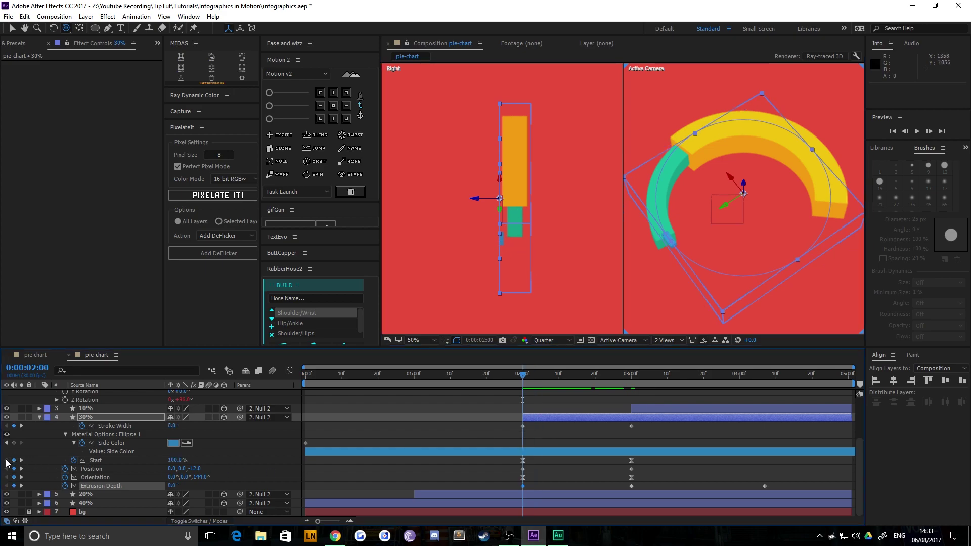
- Set the 30% layer's Z Position to 51 at 0:00:02:00 and scrub to 0:00:02:20 to check the slice's growth
click(91, 417)
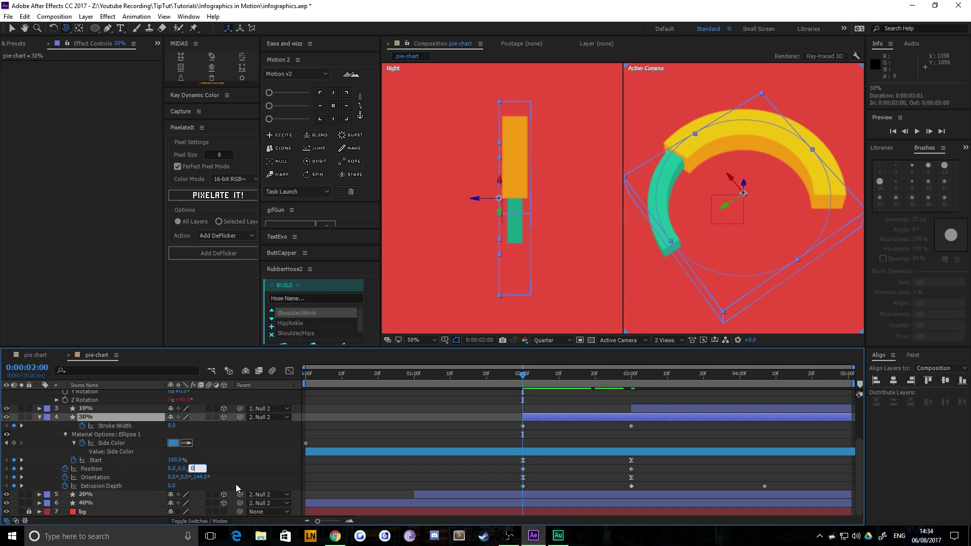
key(Return)
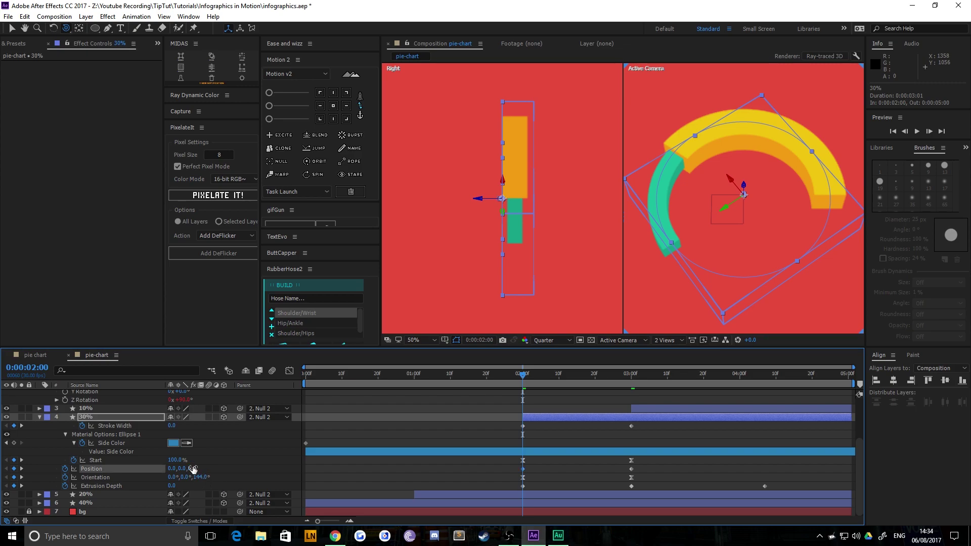
drag(192, 469, 215, 464)
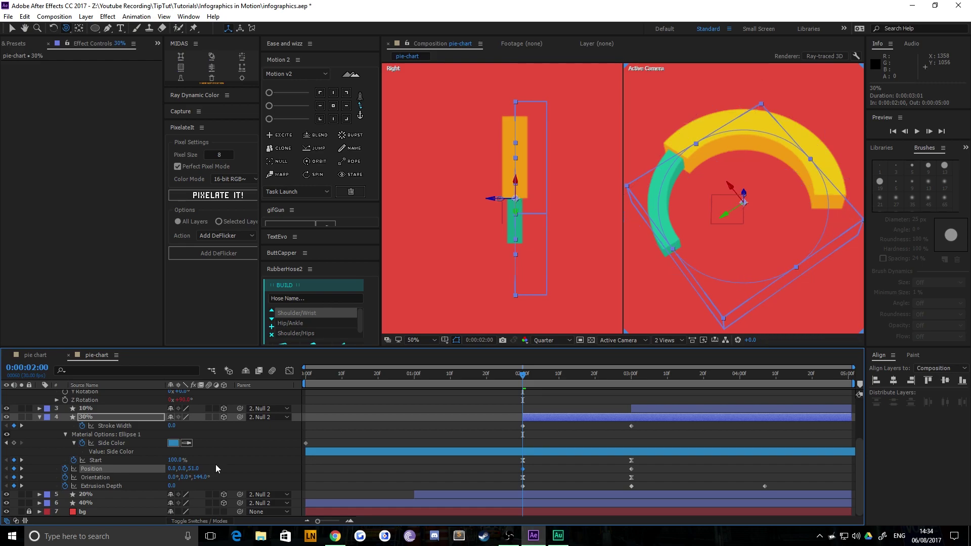
click(530, 379)
mouse_move(532, 381)
mouse_down()
mouse_move(616, 387)
mouse_move(523, 391)
mouse_move(598, 398)
mouse_up()
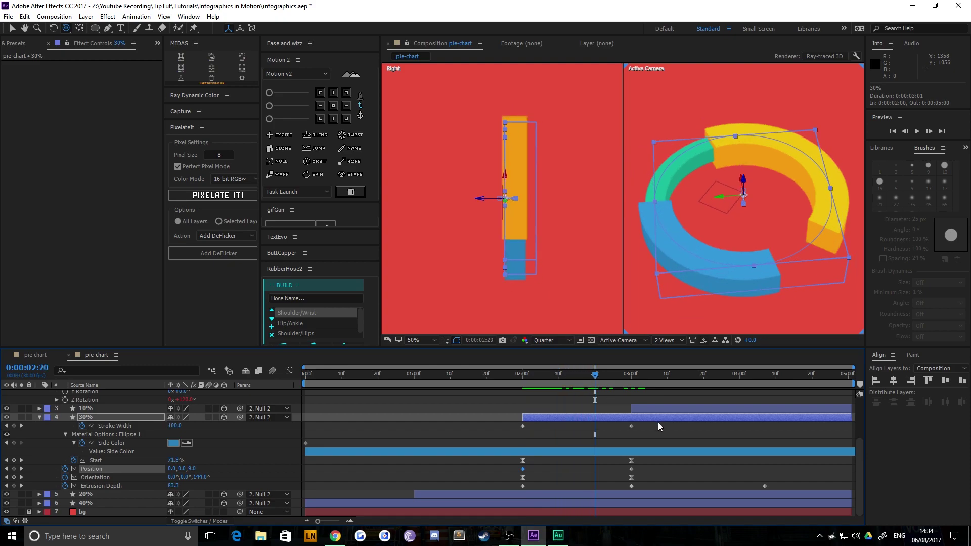
- Reset the 30% layer's keyframes at 0:00:02:00 and 0:00:03:00 to linear, and apply Easy Ease to all of them
drag(645, 429, 519, 496)
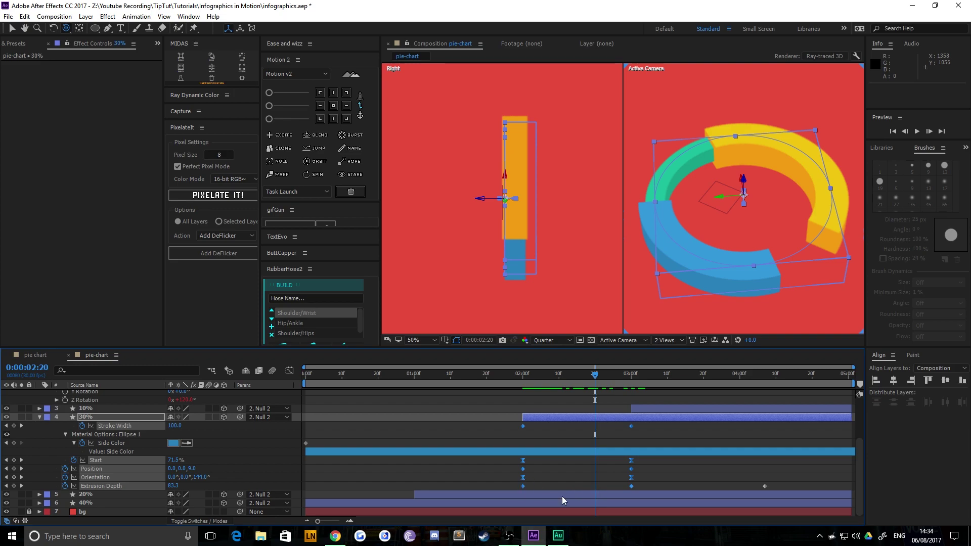
ctrl+click(523, 478)
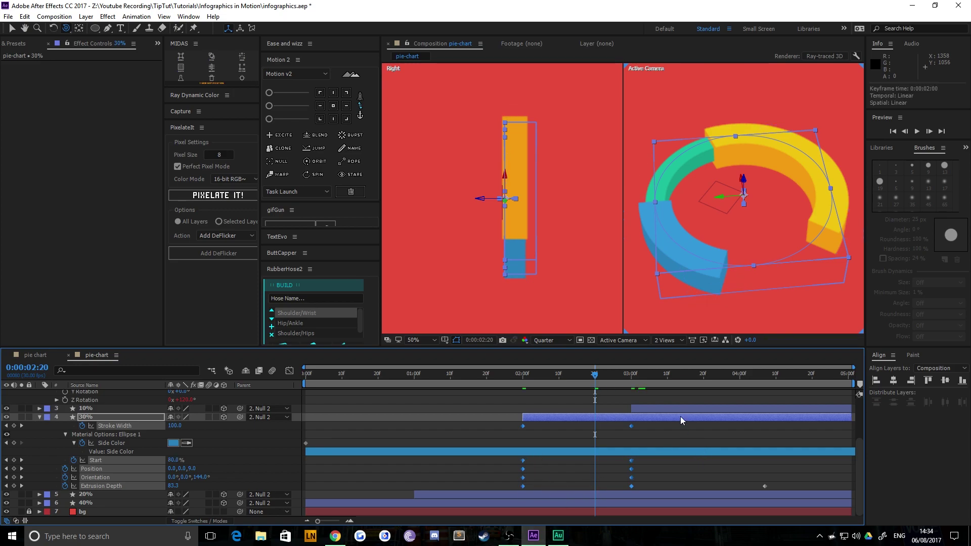
right_click(525, 489)
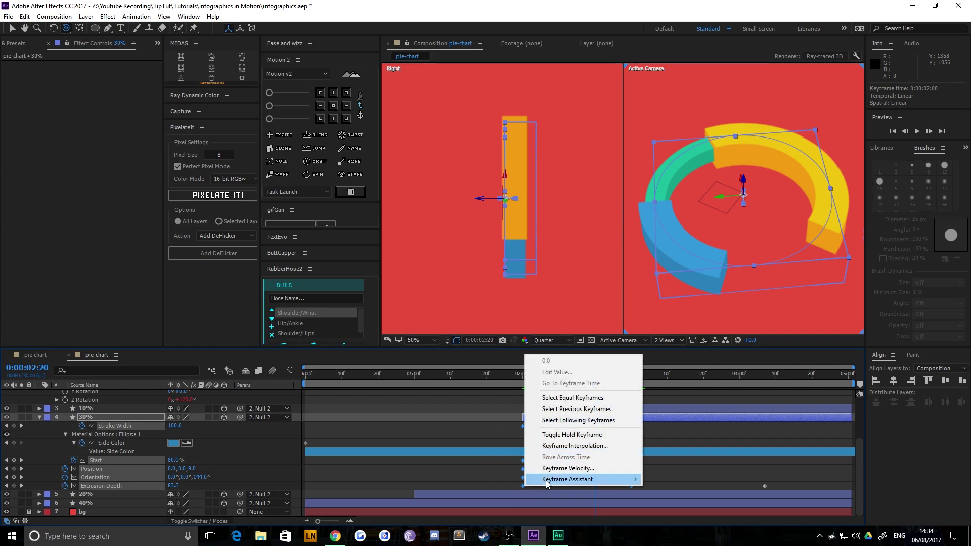
mouse_move(582, 479)
click(675, 414)
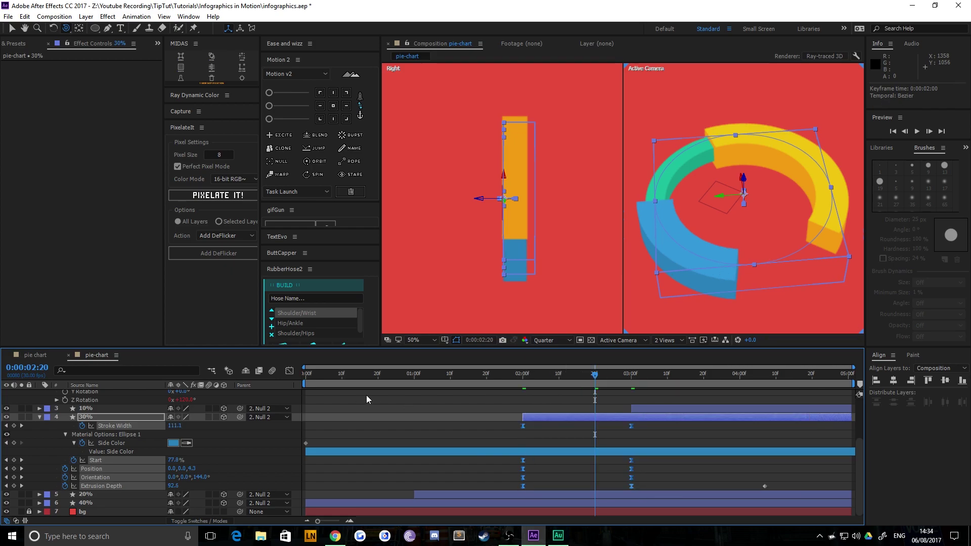
- Reshape the 30% layer's speed curves in the Graph Editor to peak early and ease out slowly, and scrub to 0:00:02:16 to check
click(289, 372)
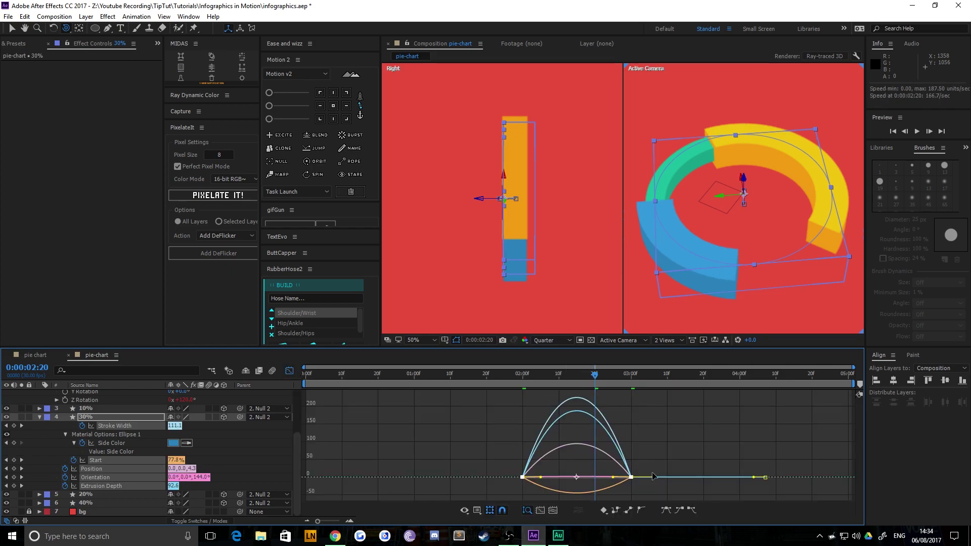
drag(644, 456, 448, 493)
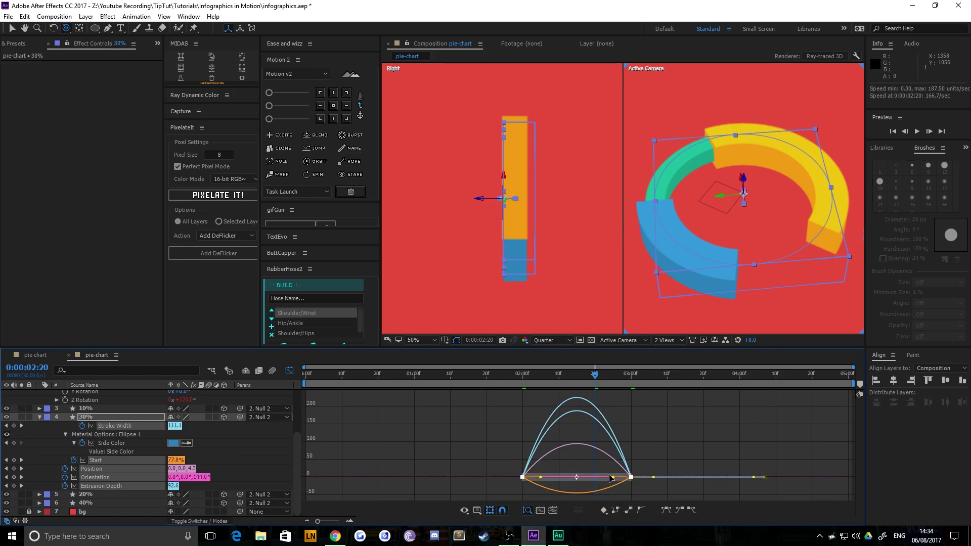
drag(609, 478, 533, 479)
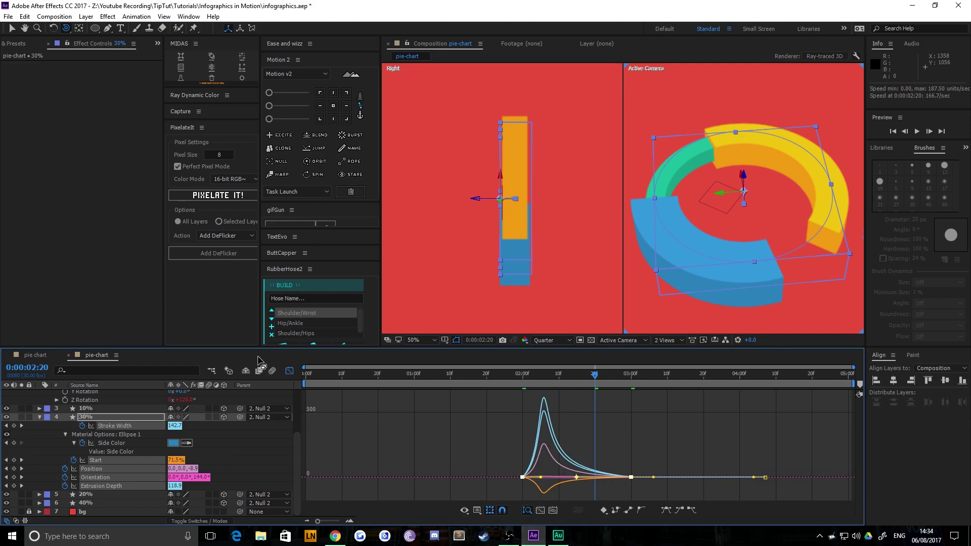
click(289, 372)
click(424, 476)
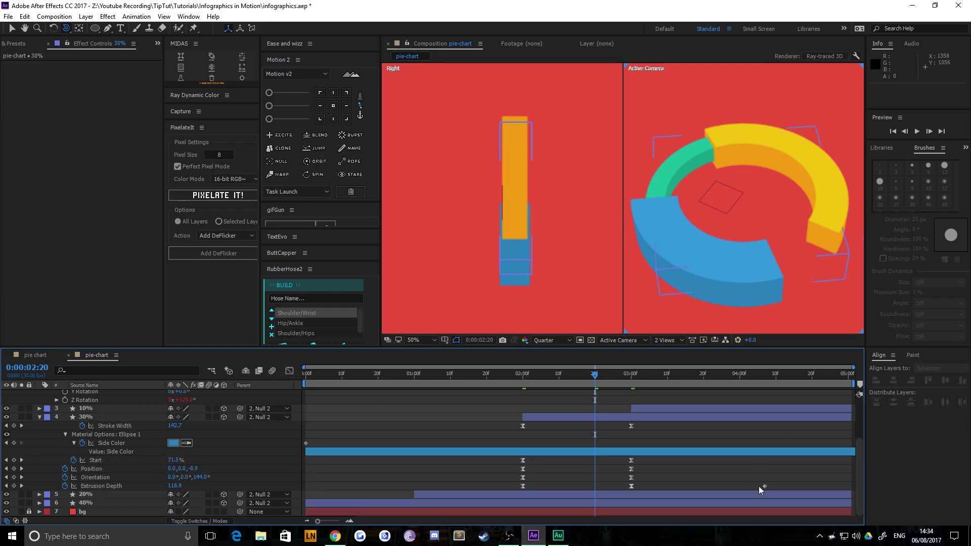
drag(633, 381, 581, 384)
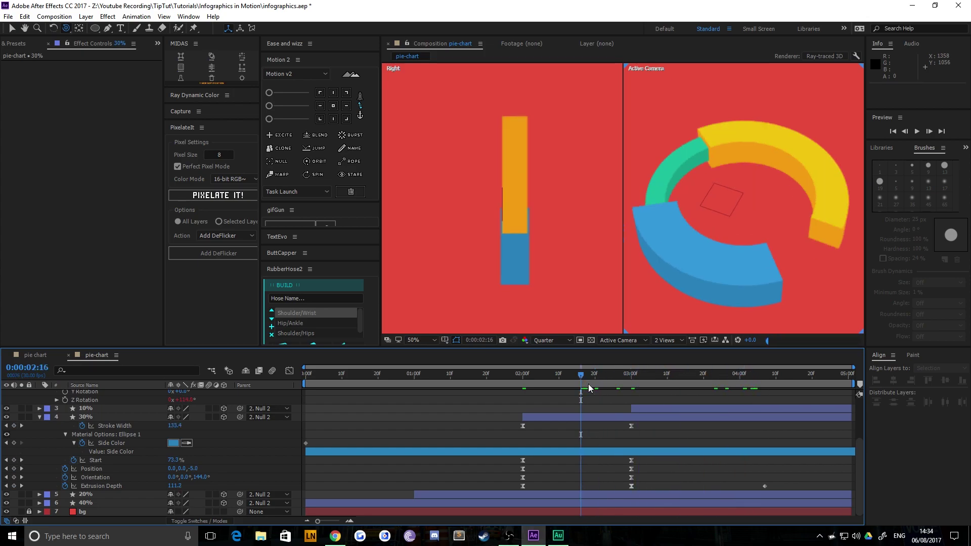
- Collapse the expanded properties of all layers from cam-1 down to 40%
scroll(87, 421, up, 3)
click(79, 395)
scroll(74, 433, down, 3)
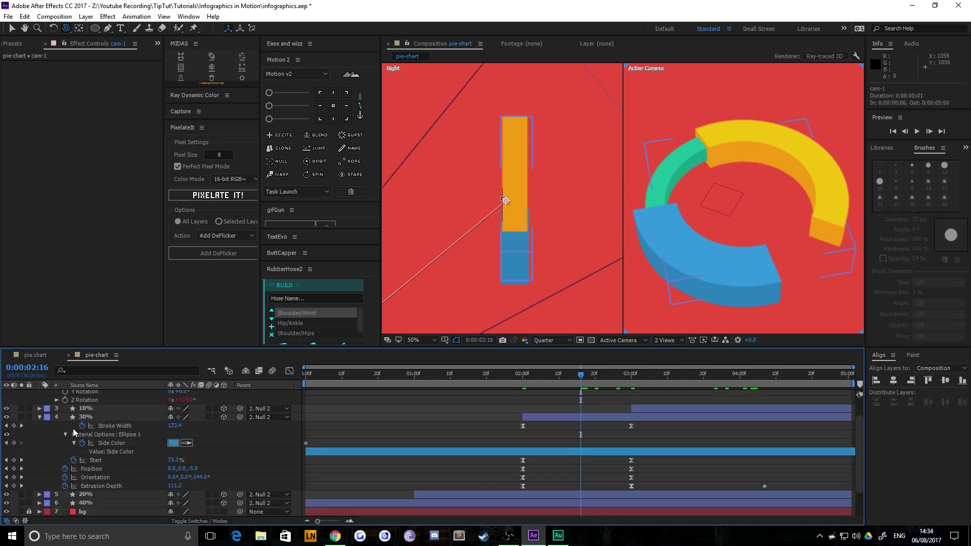
shift+click(99, 503)
key(u)
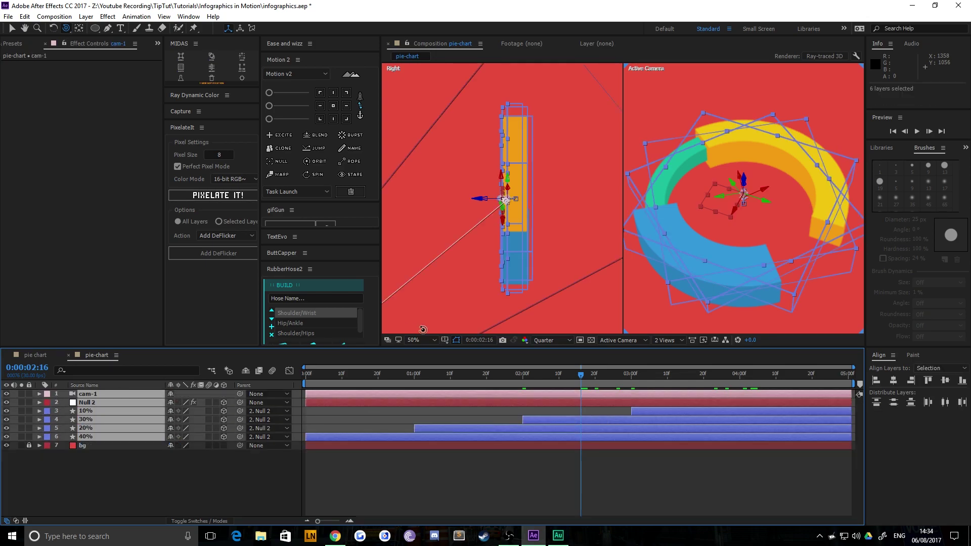
- Switch the composition viewer back to 1 View and set its preview resolution to Full
click(668, 339)
click(678, 352)
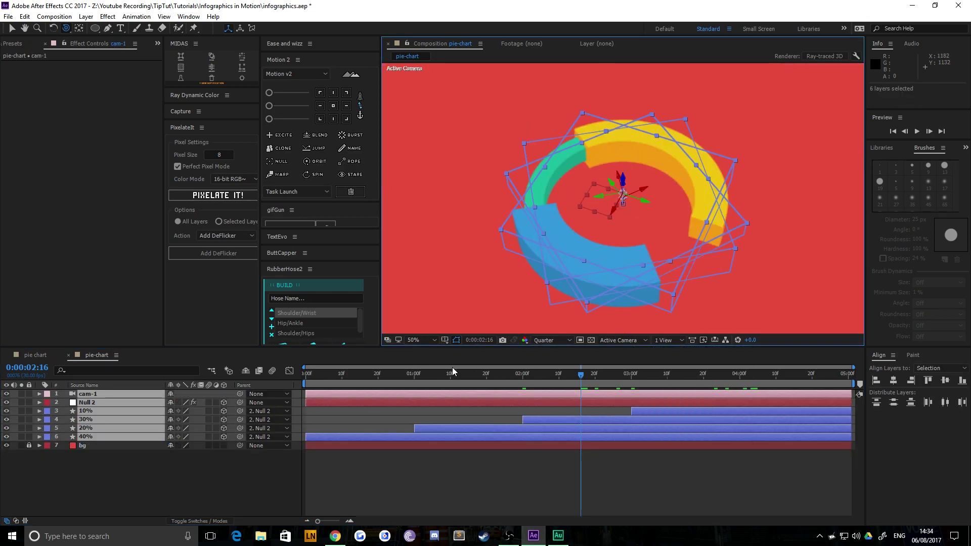
click(549, 340)
click(554, 352)
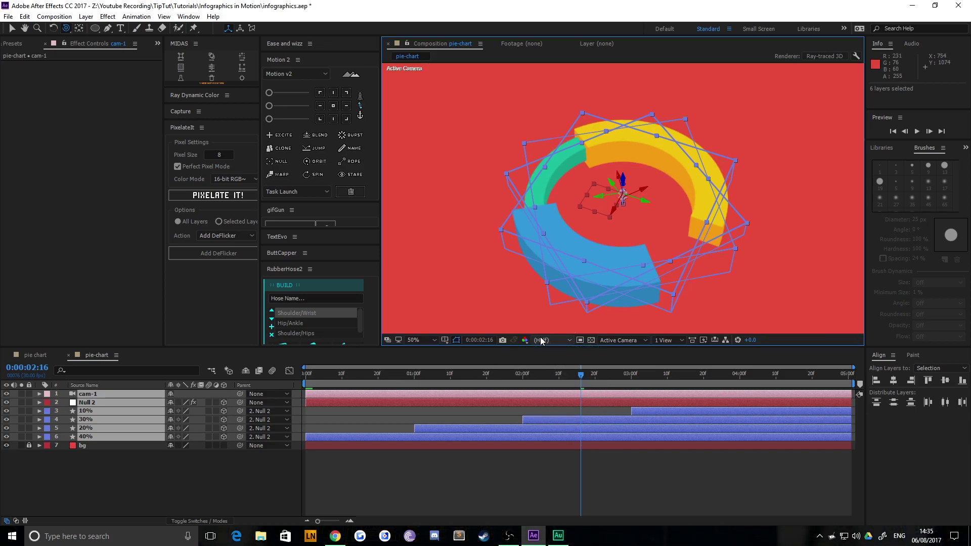
click(549, 340)
click(553, 366)
- Zoom the viewer out and play the whole pie chart animation from 0:00:00:00
key(comma)
key(Home)
key(space)
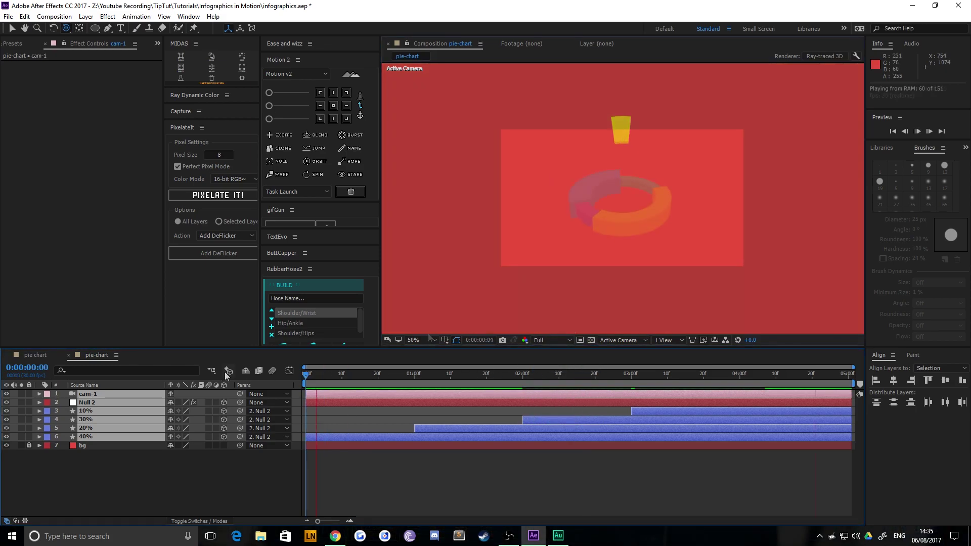